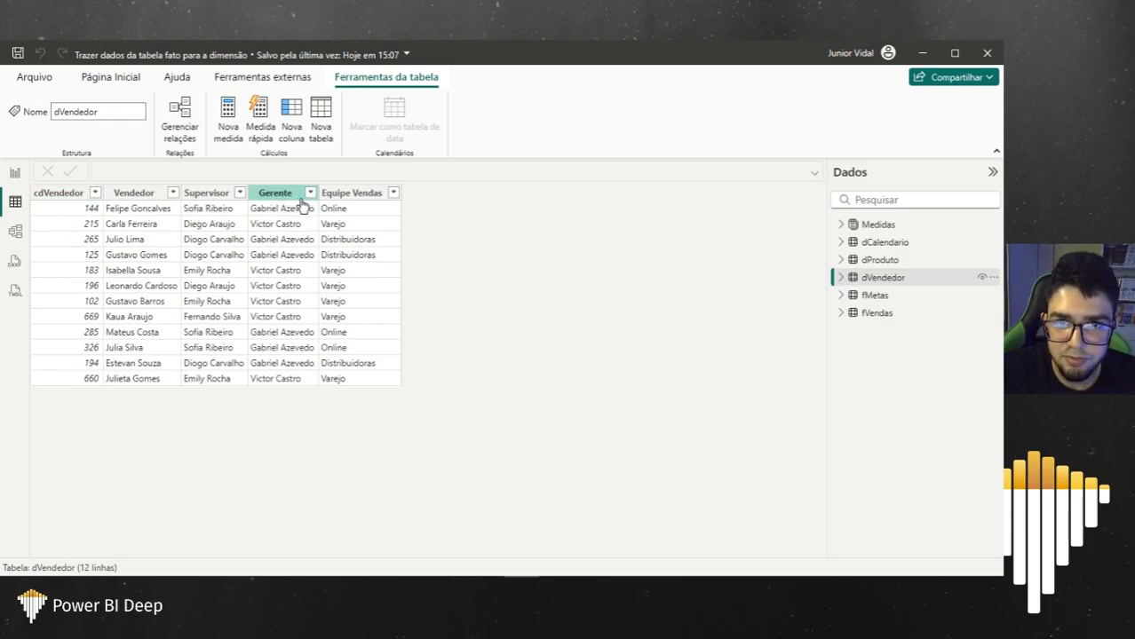
Step: Examine the fVendas table's columns, starting with DataEmissao, and return to the report
click(883, 321)
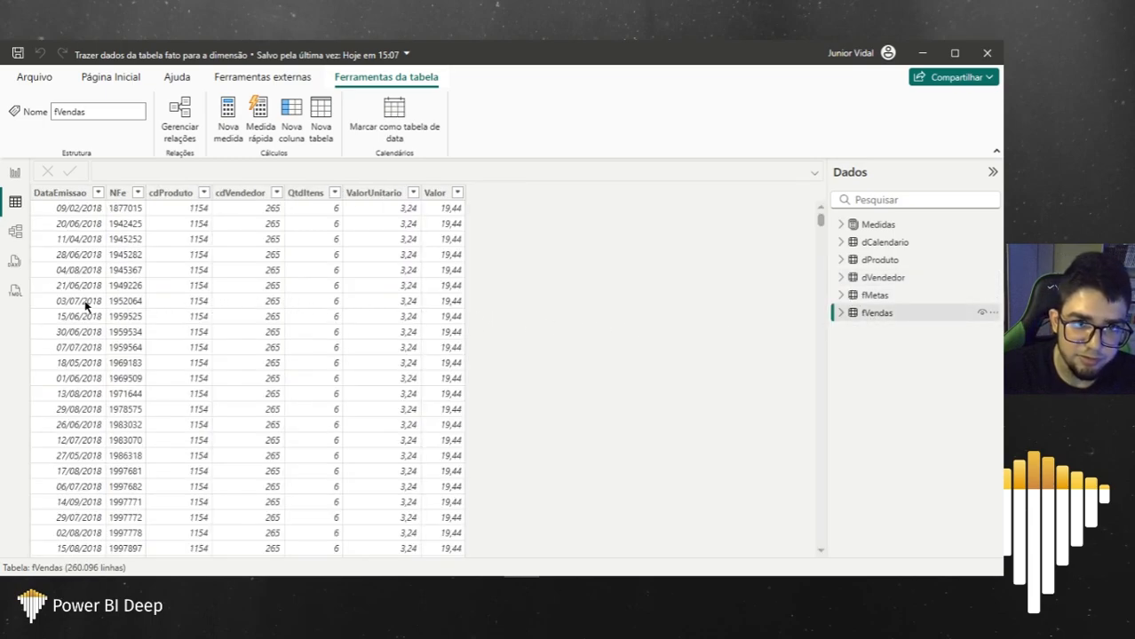
click(80, 212)
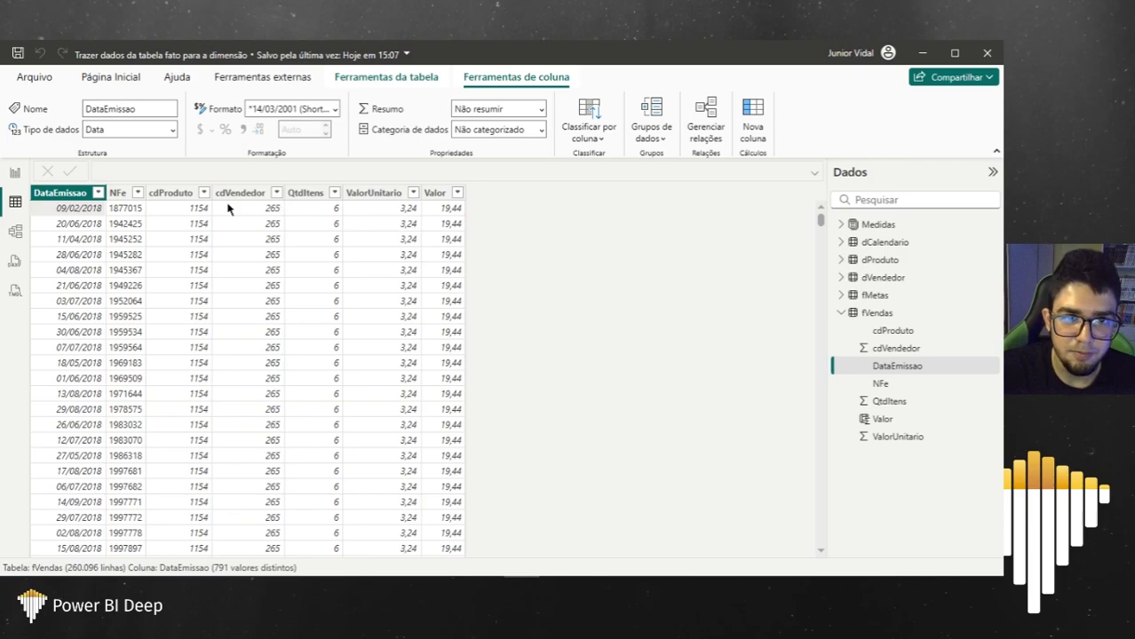
click(16, 172)
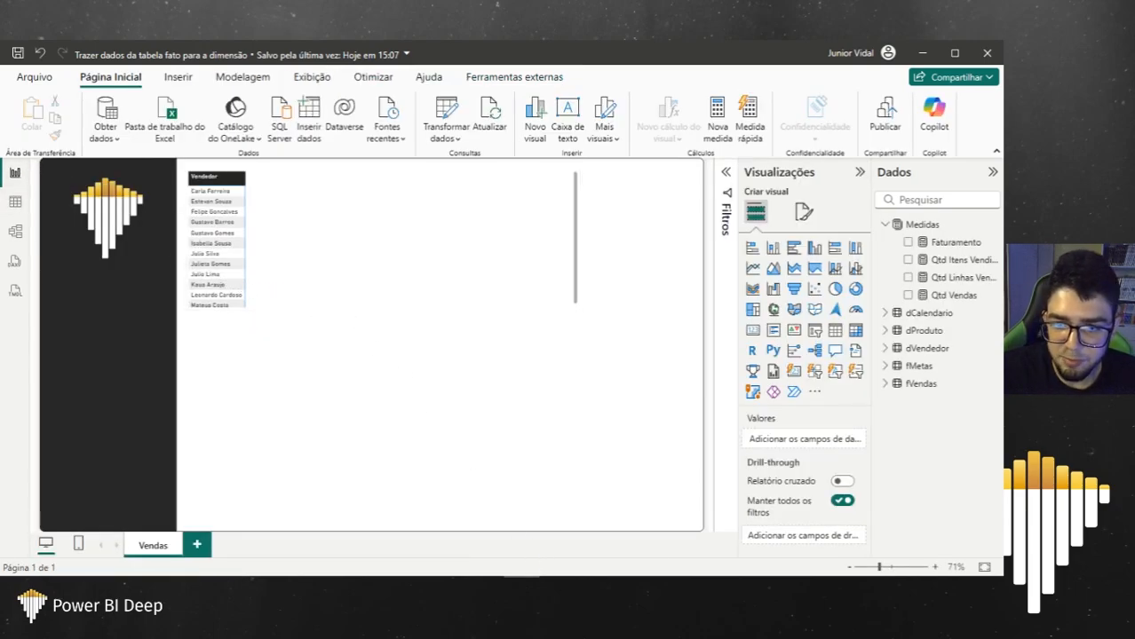
Step: Switch to the Notepad activities list, highlight the first method, Mesclar Consultas, and return to Power BI
mouse_move(521, 577)
mouse_move(557, 577)
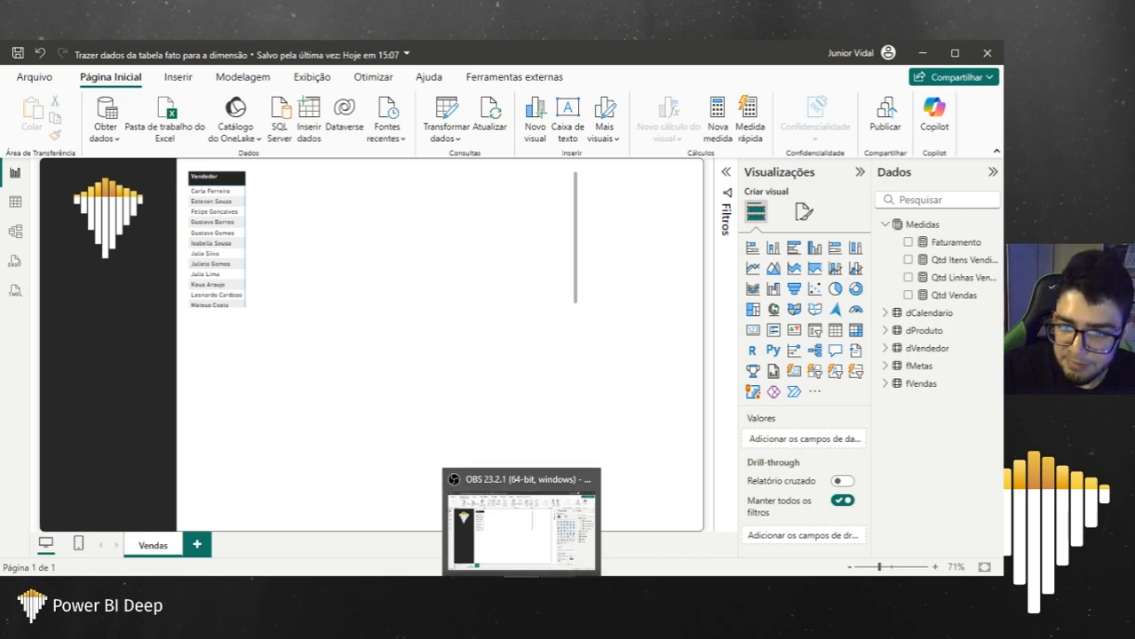
mouse_move(594, 577)
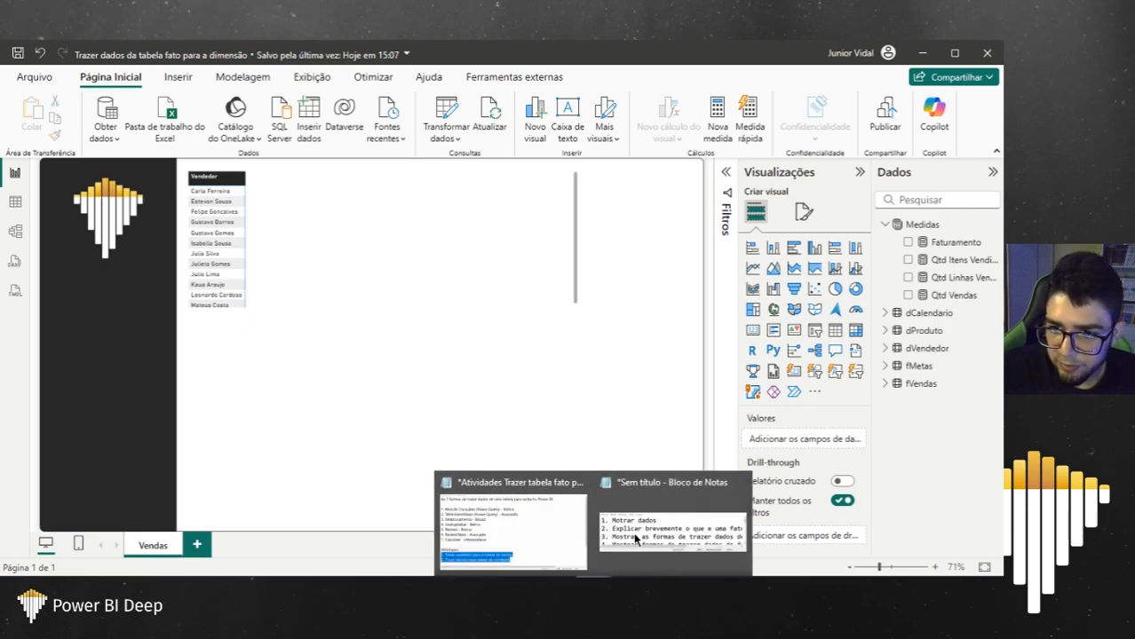
click(504, 528)
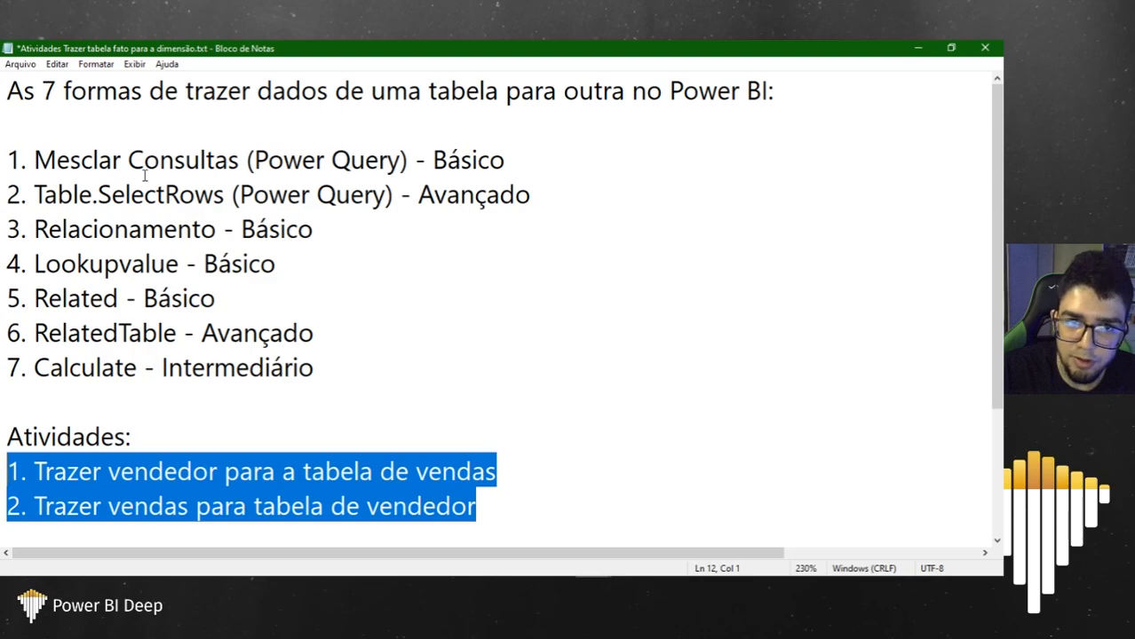
click(37, 160)
drag(37, 160, 241, 160)
click(493, 575)
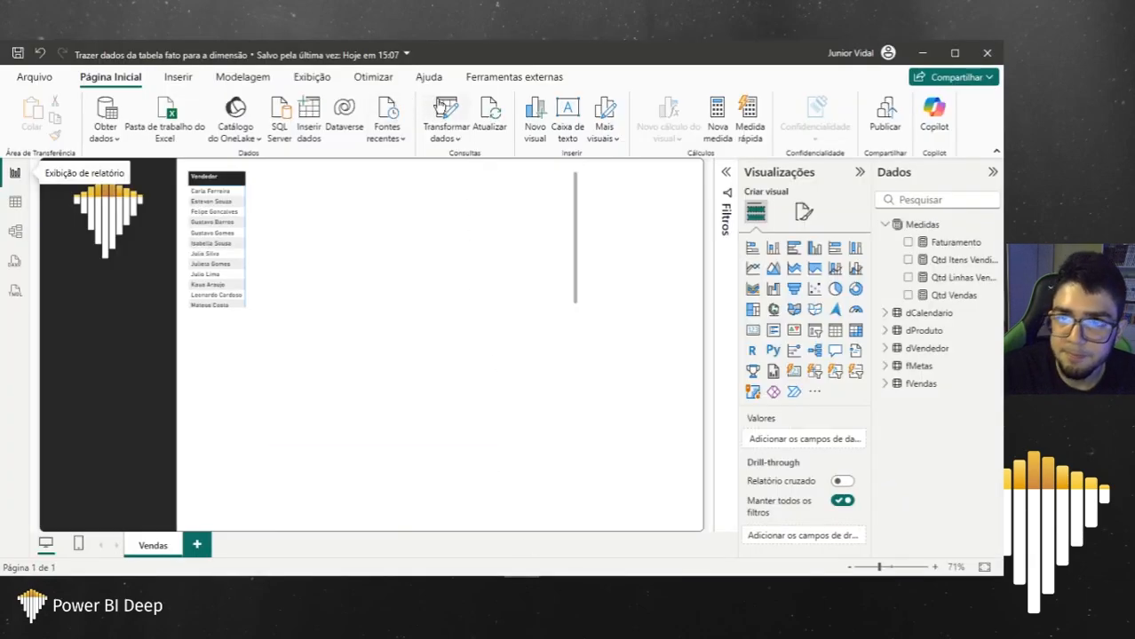
Step: Open the Power Query editor and select the ValorUnitario column at the end of the fVendas query
click(439, 107)
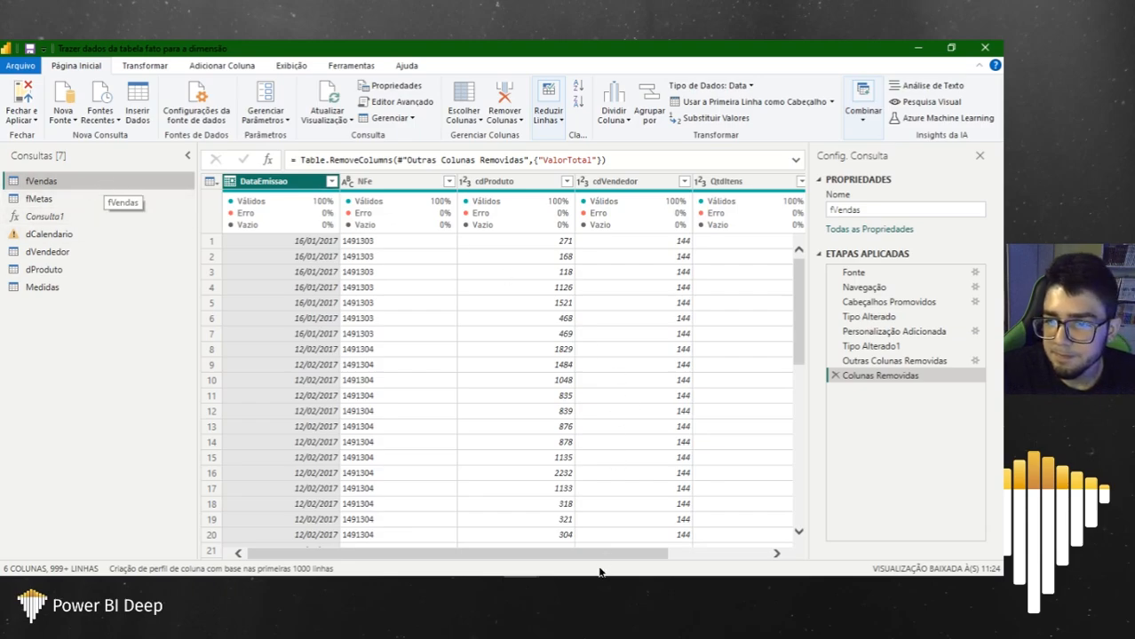
drag(628, 553, 728, 552)
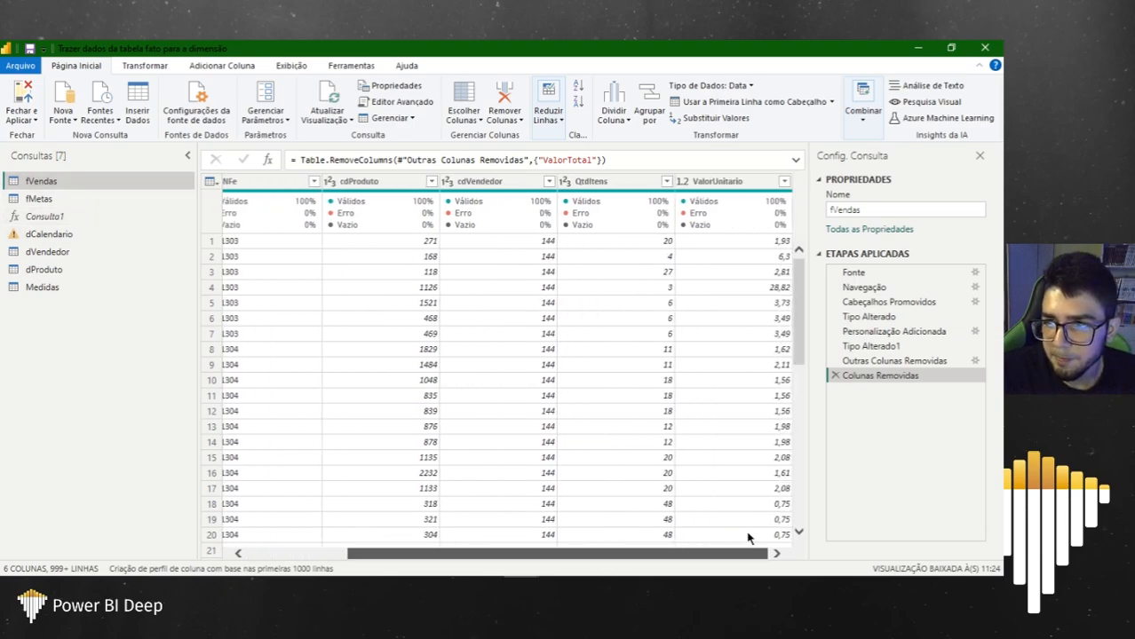
click(731, 187)
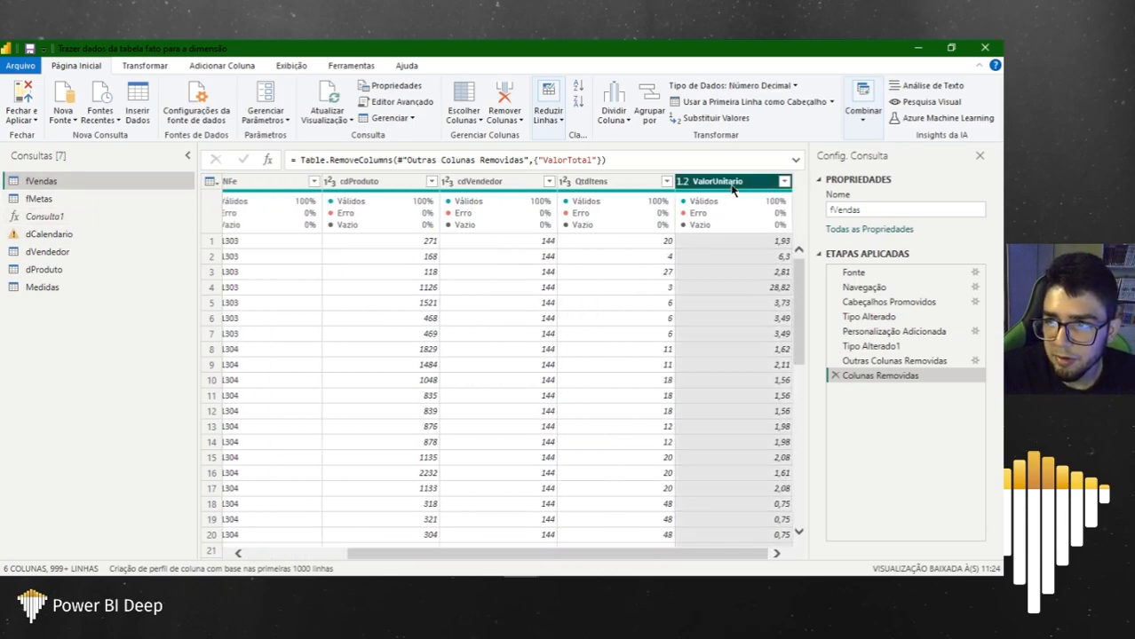
Step: Merge fVendas with dVendedor, matching cdVendedor in both tables with a left outer join
click(866, 125)
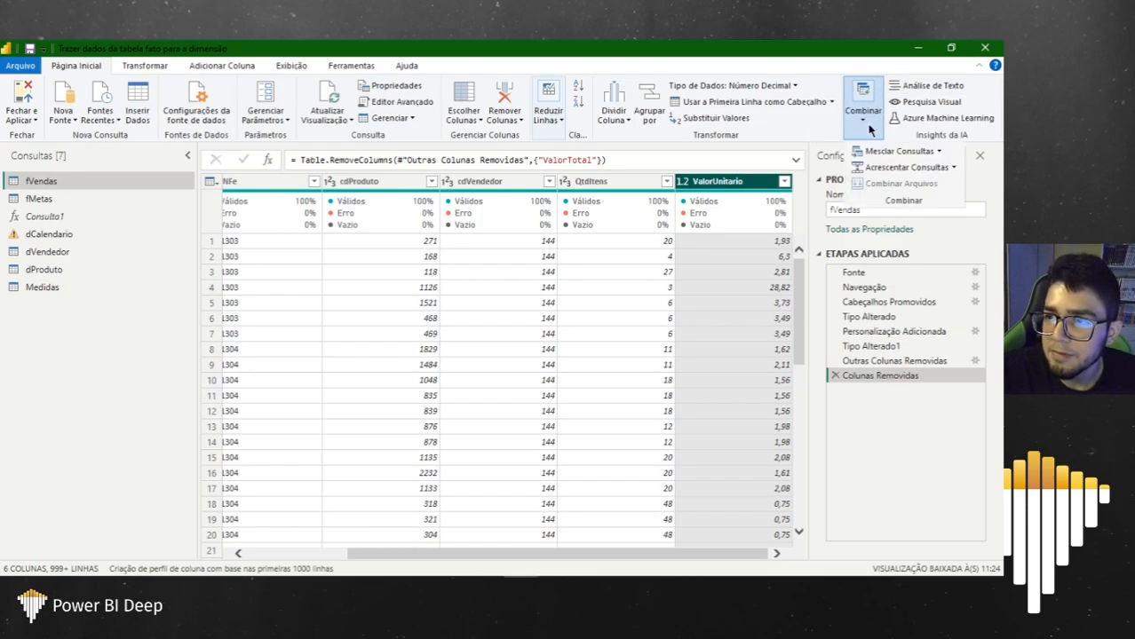
click(921, 158)
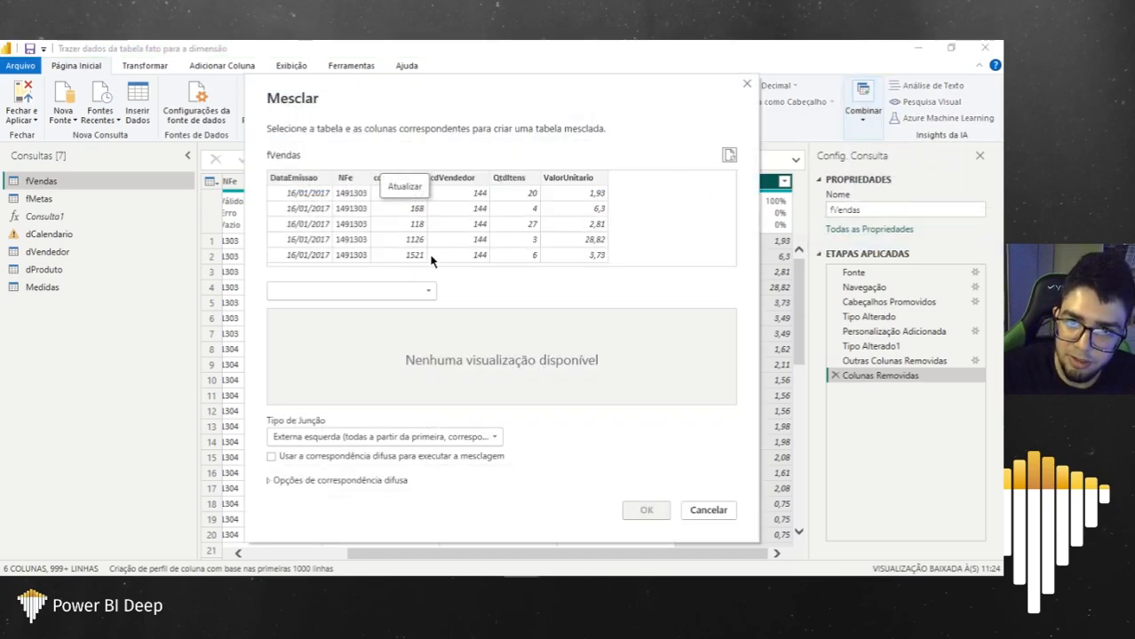
click(399, 291)
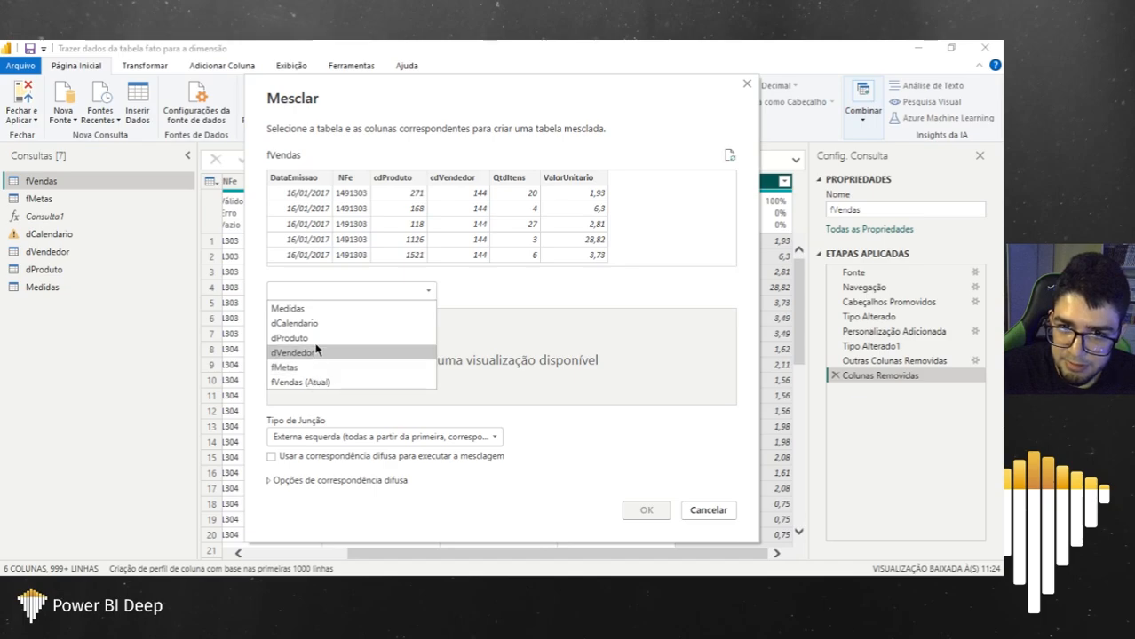
click(307, 353)
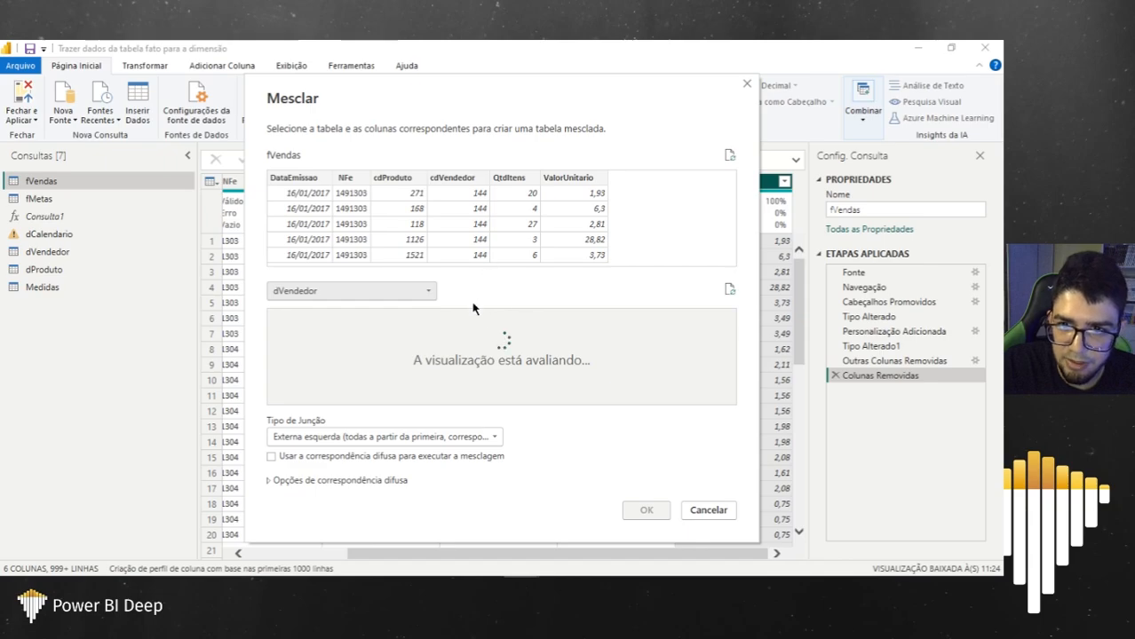
click(460, 179)
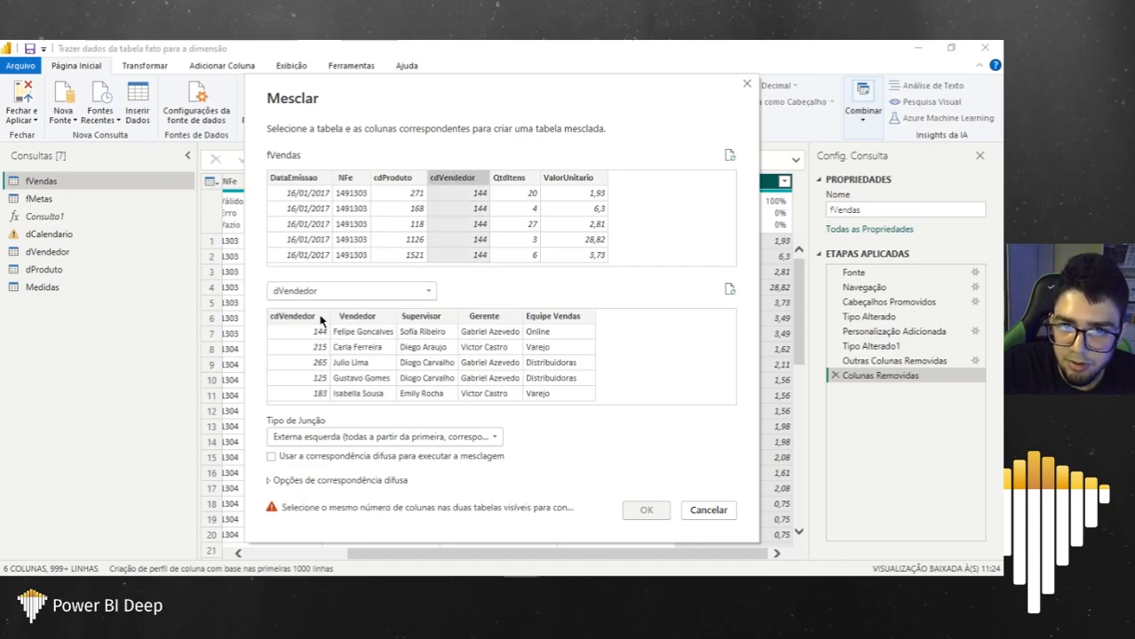
click(296, 317)
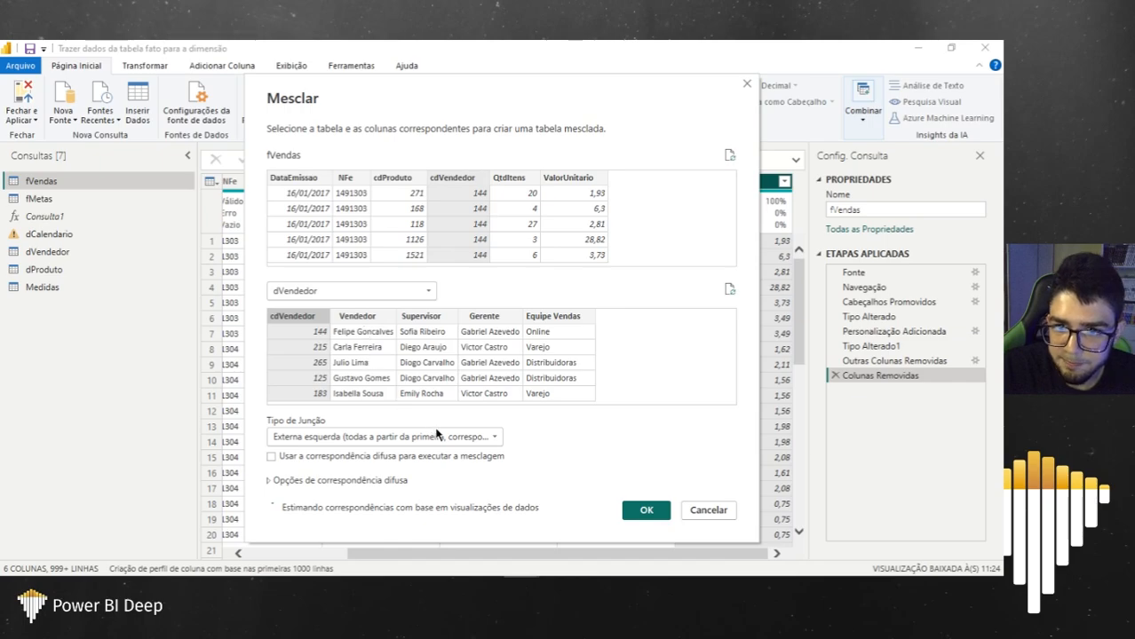
click(644, 513)
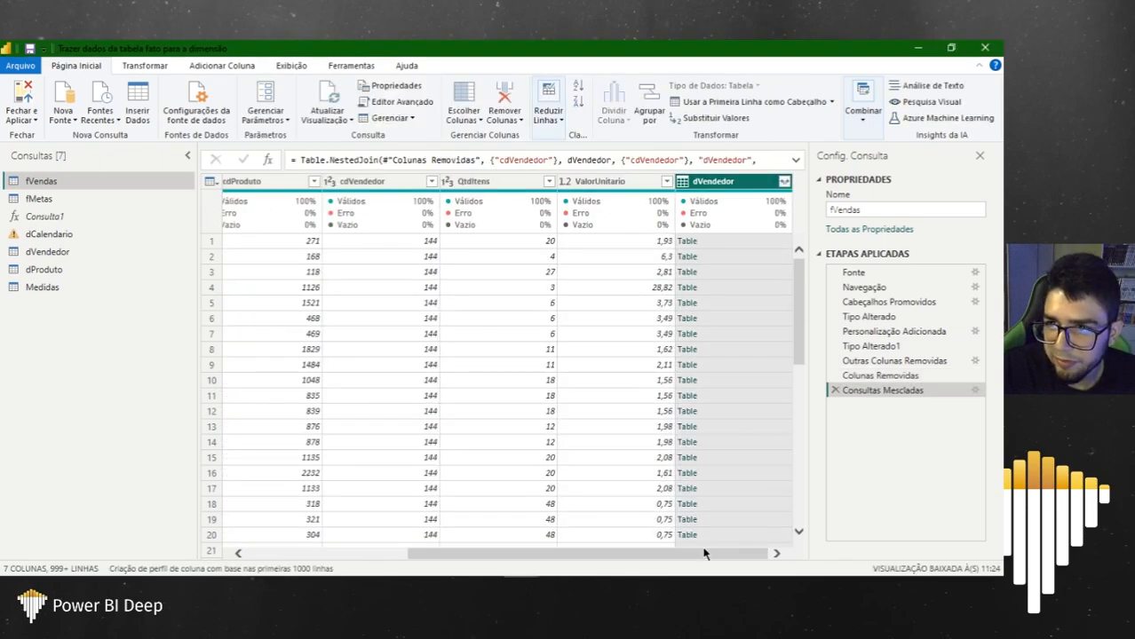
Step: Preview the first row's nested dVendedor table and expand the merged column to only Vendedor, with the original column name as prefix
click(719, 242)
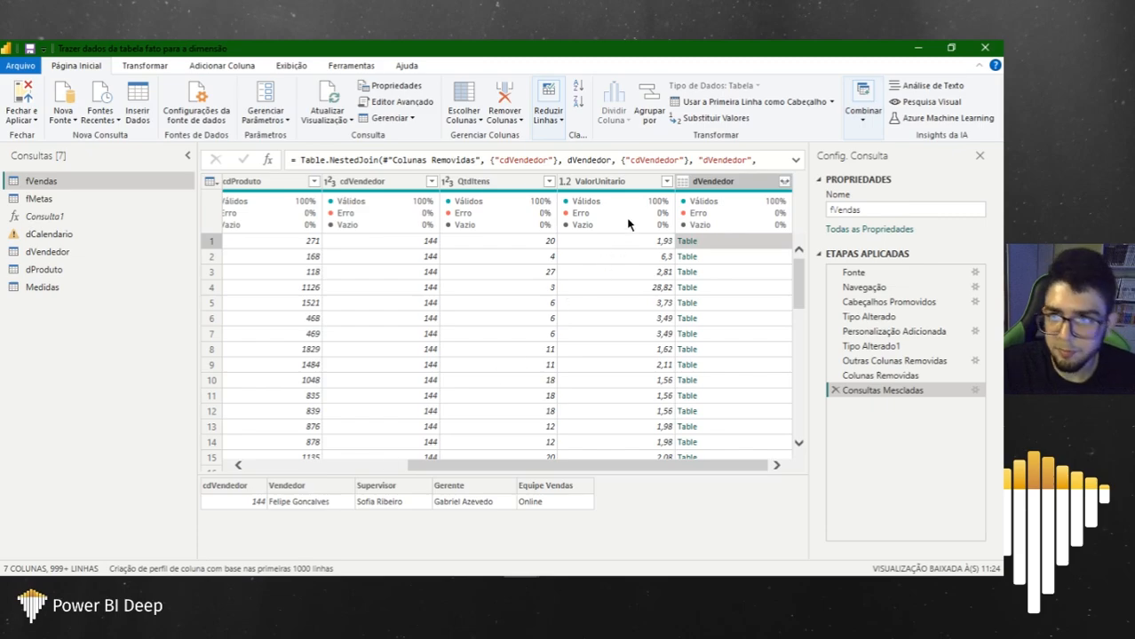
click(781, 184)
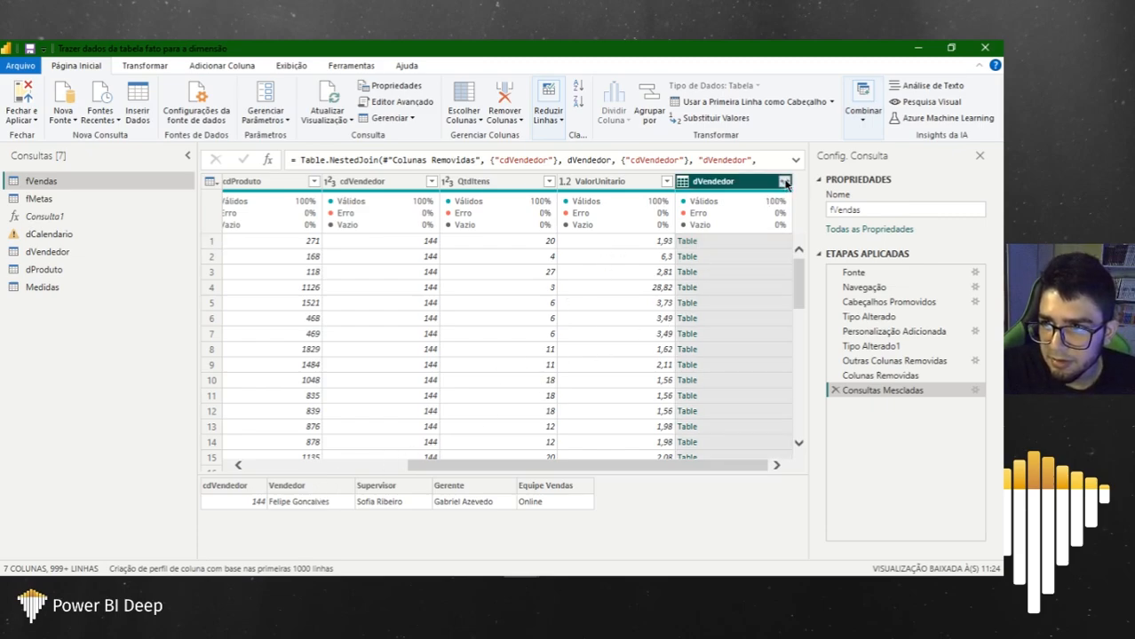
click(643, 242)
click(603, 272)
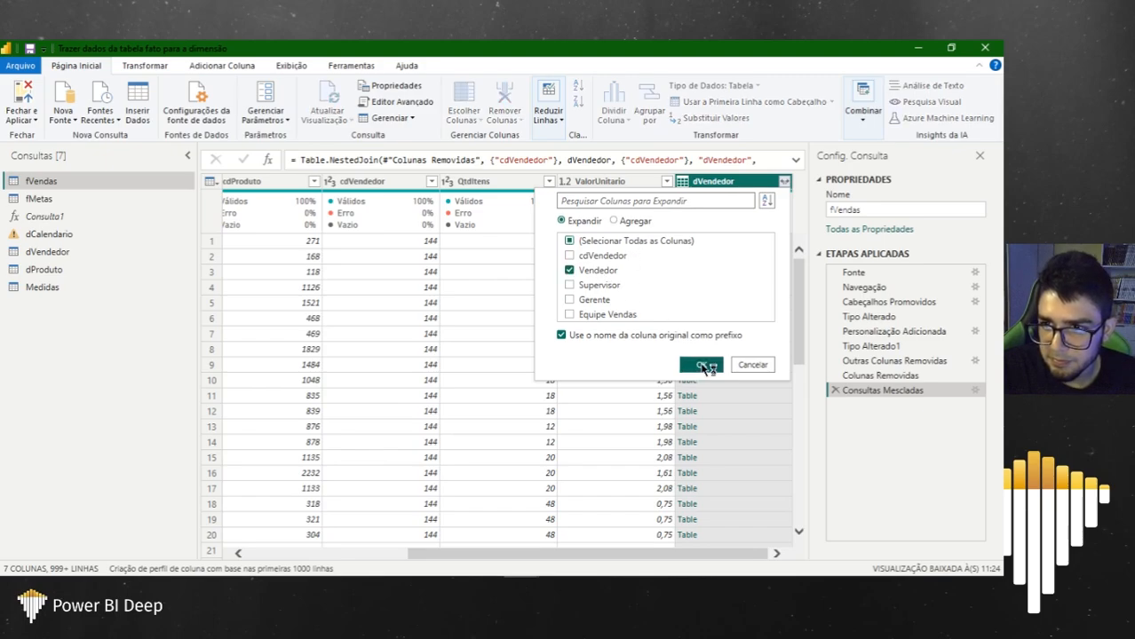
click(701, 366)
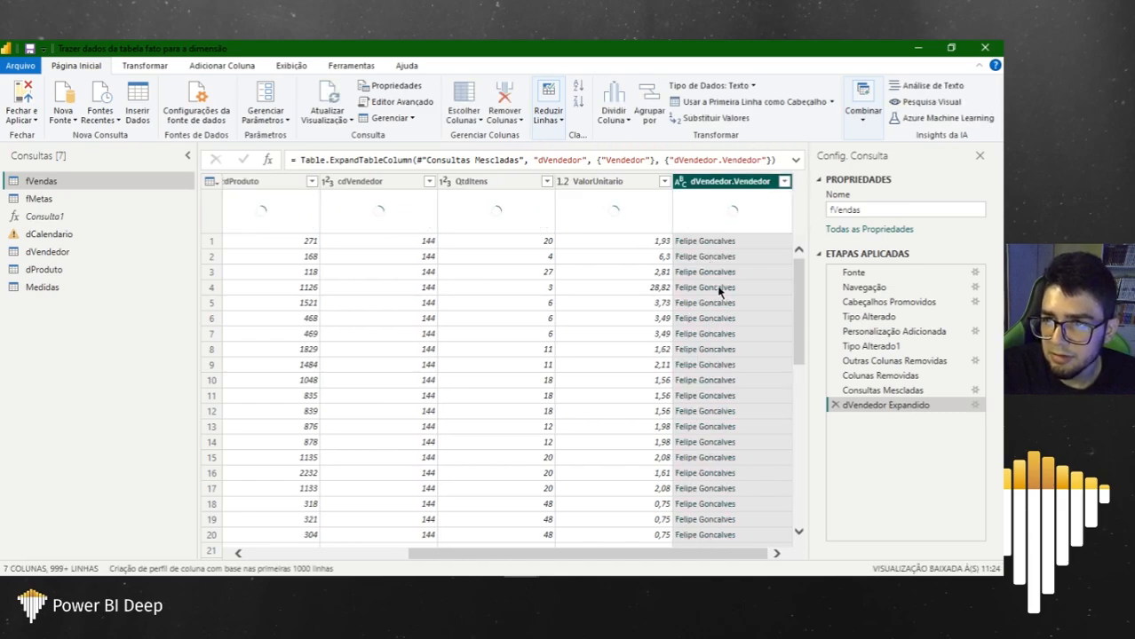
Step: Rename the expanded dVendedor.Vendedor column to VendedorF1
double_click(732, 182)
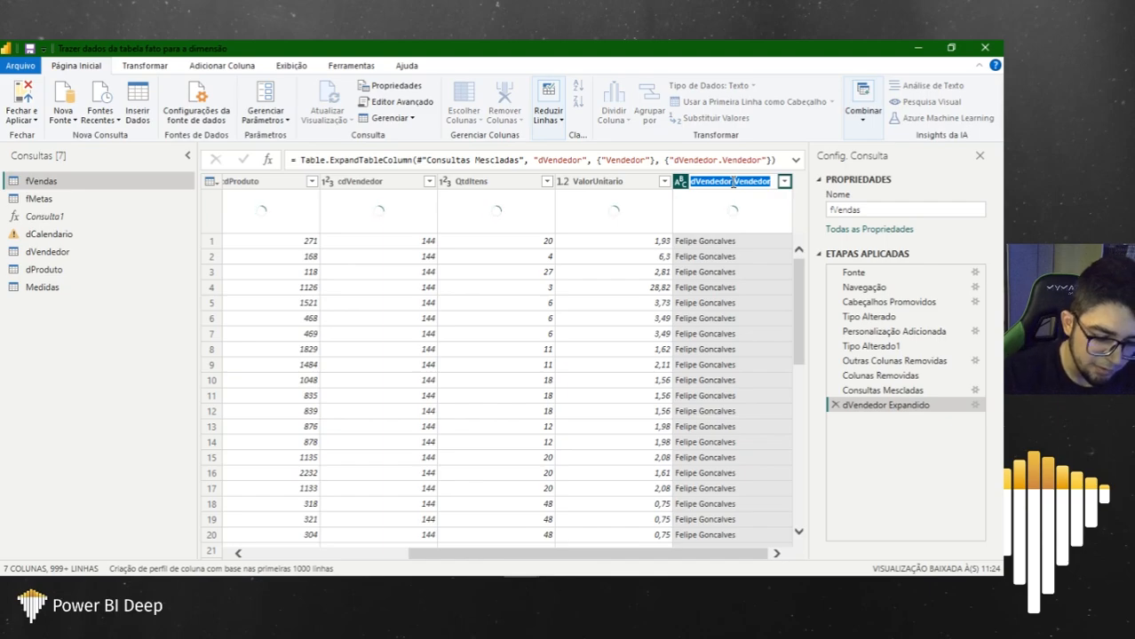
text(Vendedor)
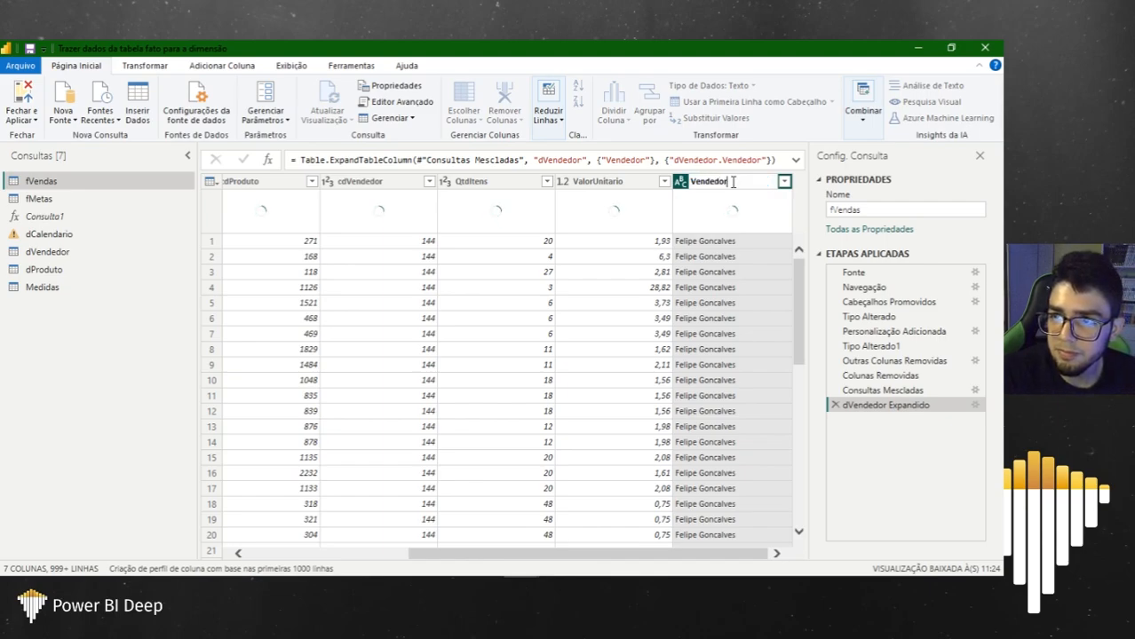
text(F1)
key(Return)
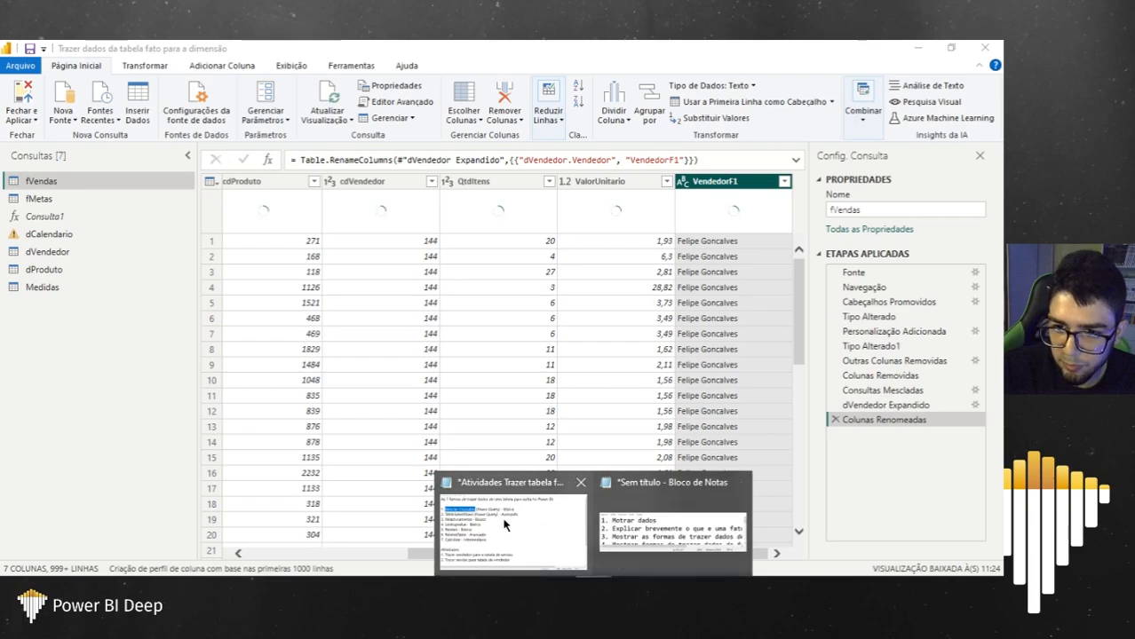
Step: Check the second method, Table.SelectRows, in the Notepad activities list and return to the query editor
click(524, 519)
click(545, 192)
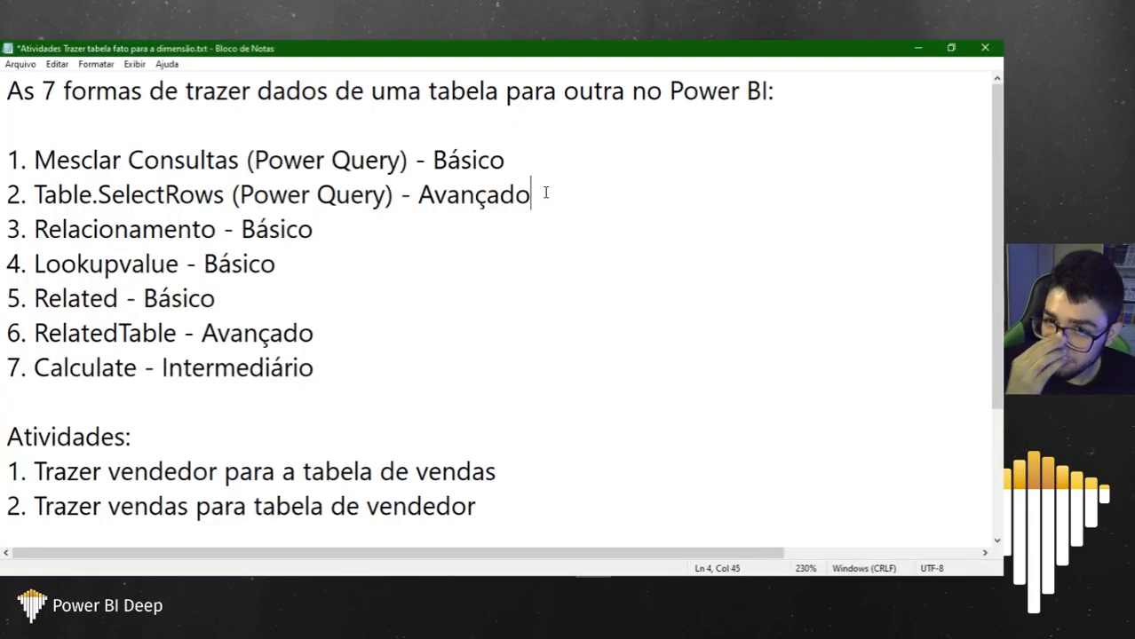
click(920, 50)
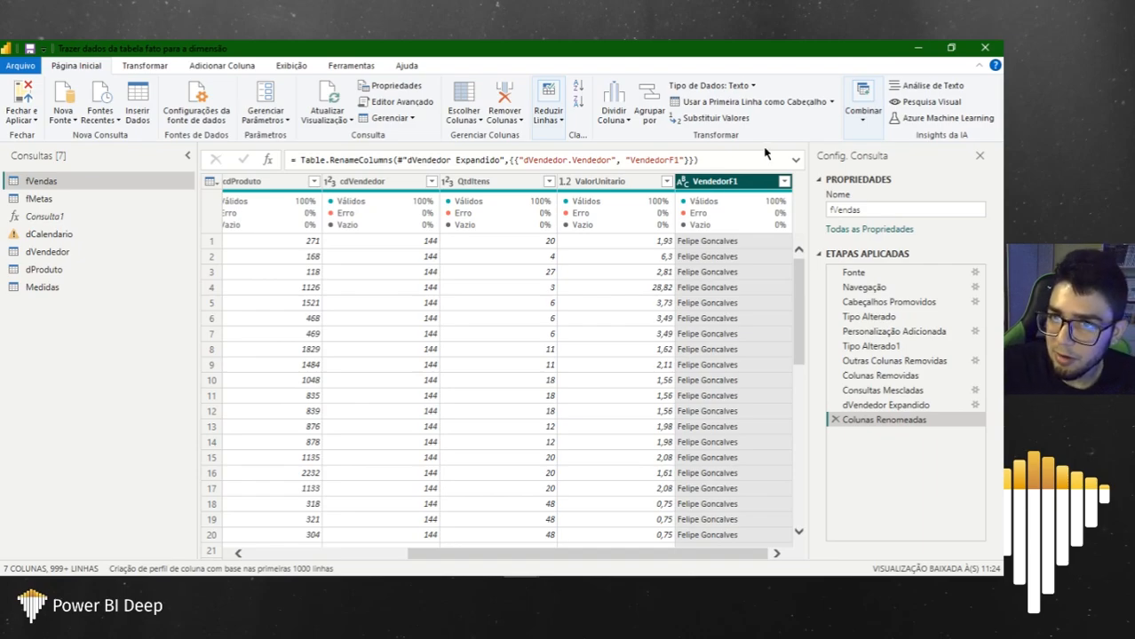
Step: Examine the Table.NestedJoin formula and its dVendedor argument in the Consultas Mescladas step, then return to Colunas Renomeadas
click(850, 123)
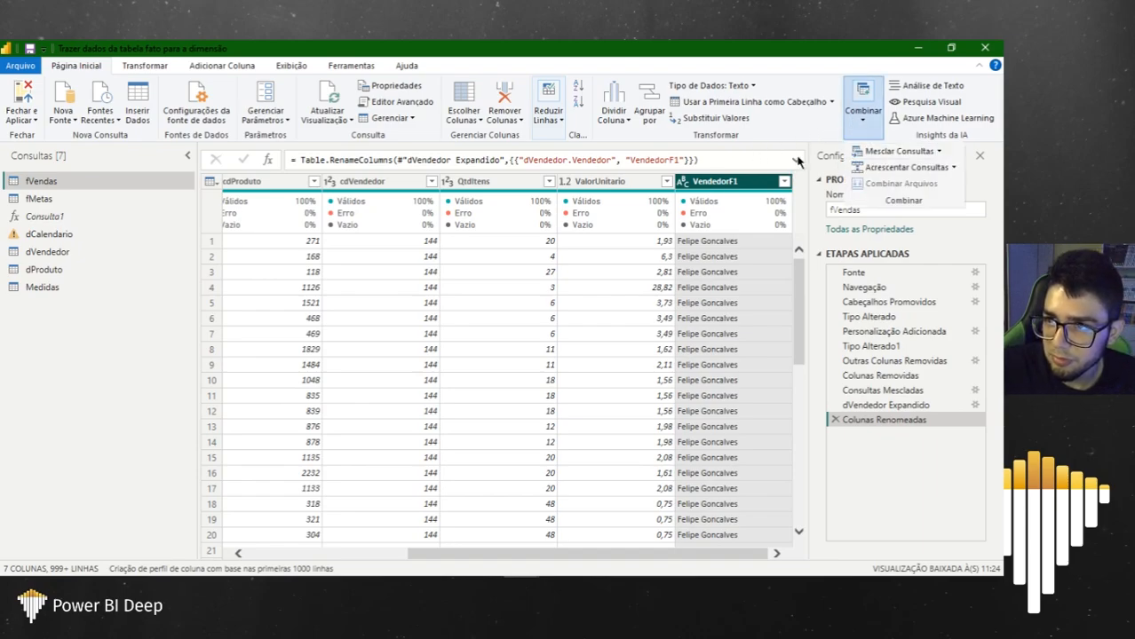
click(892, 407)
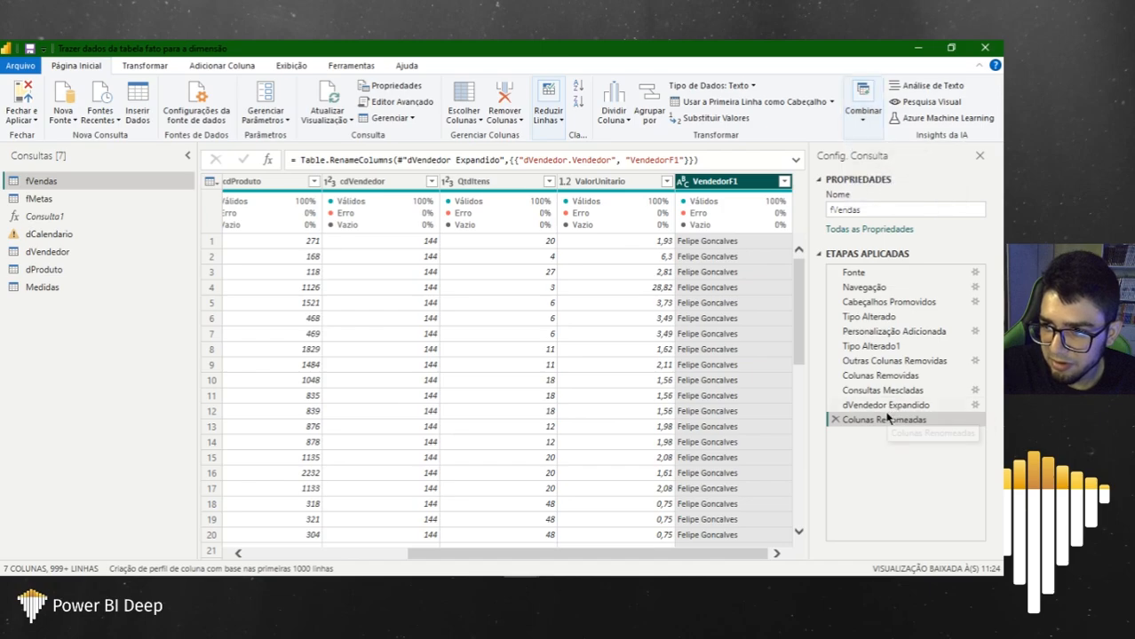
click(885, 390)
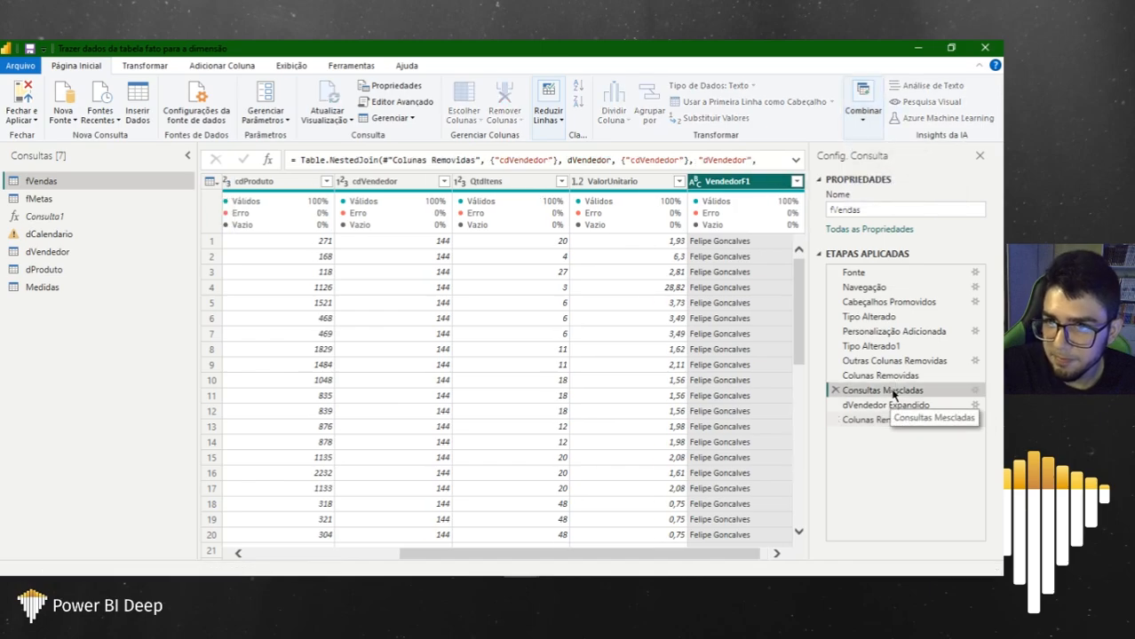
click(796, 160)
drag(302, 161, 380, 160)
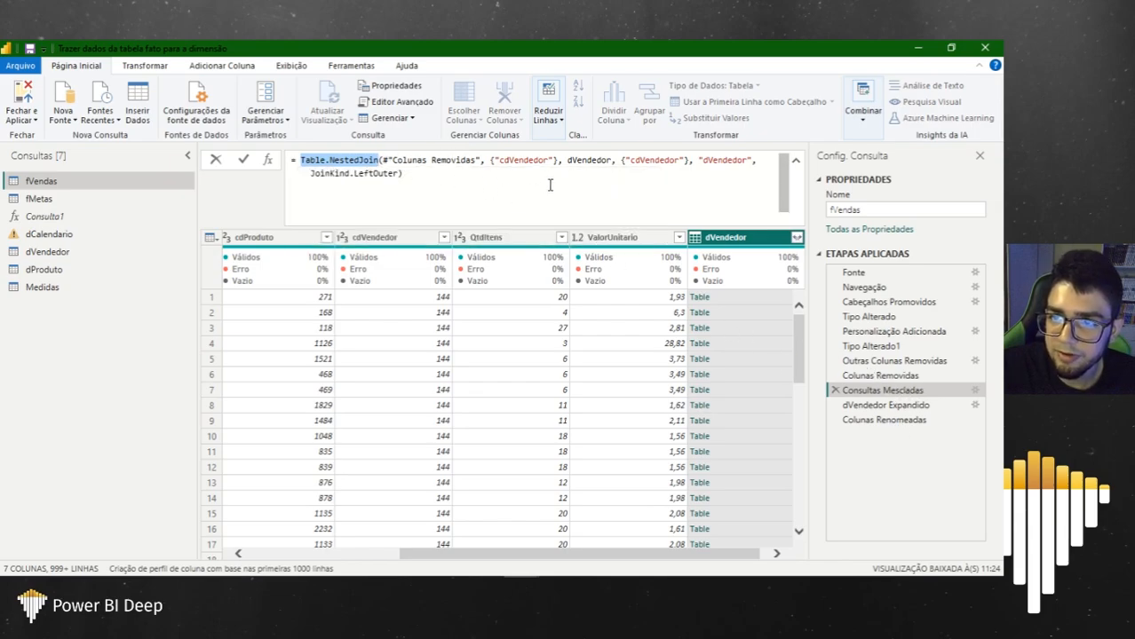
drag(567, 161, 611, 163)
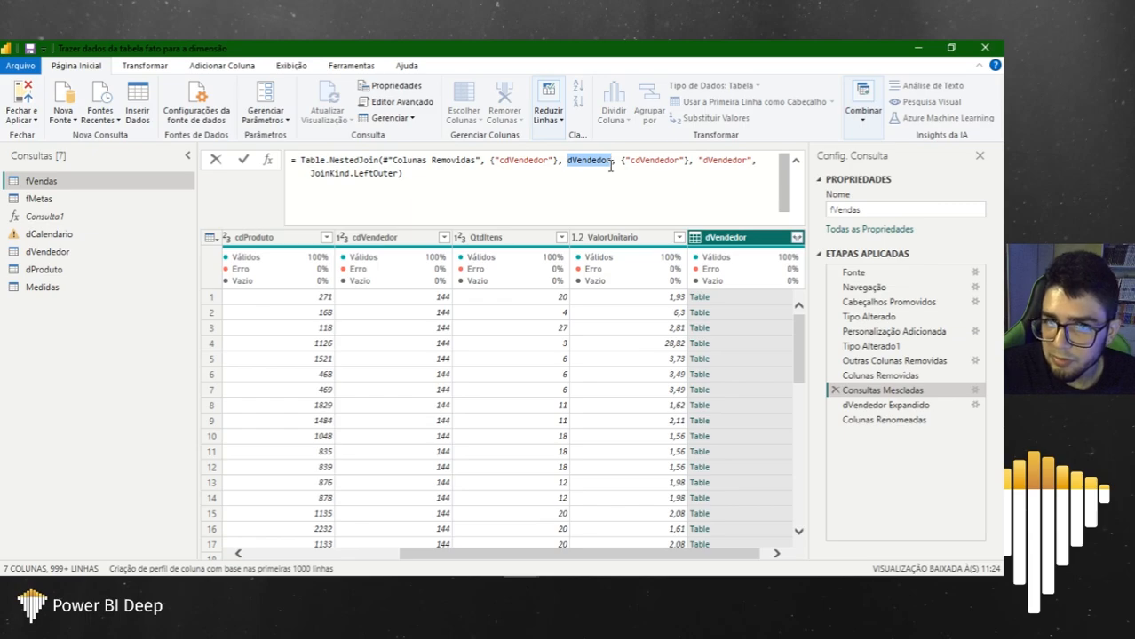
click(66, 257)
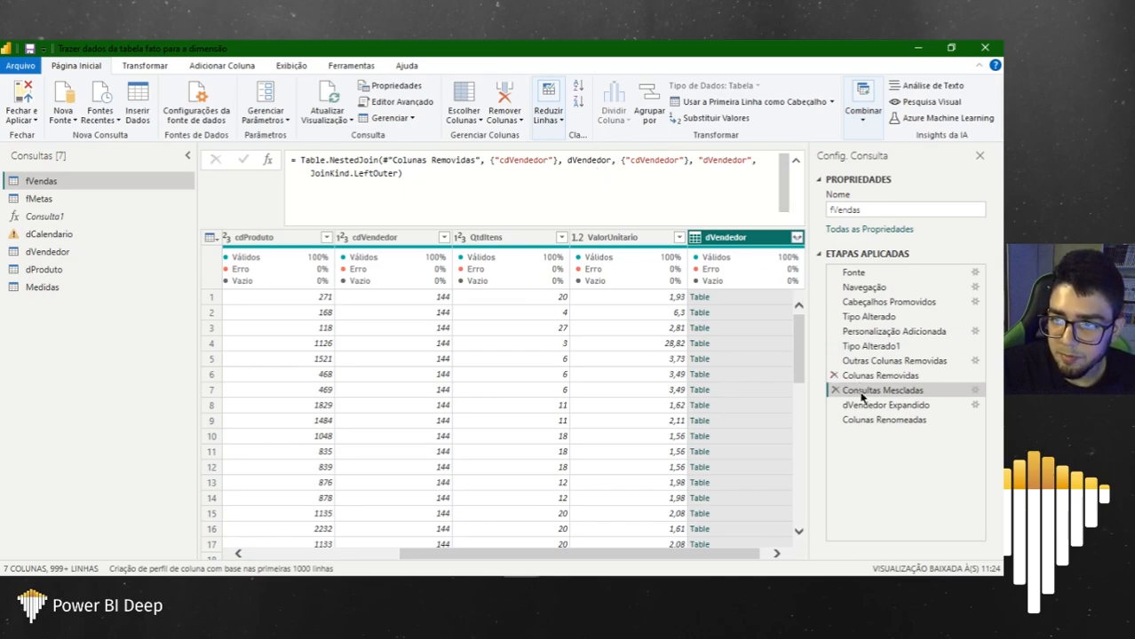
click(883, 419)
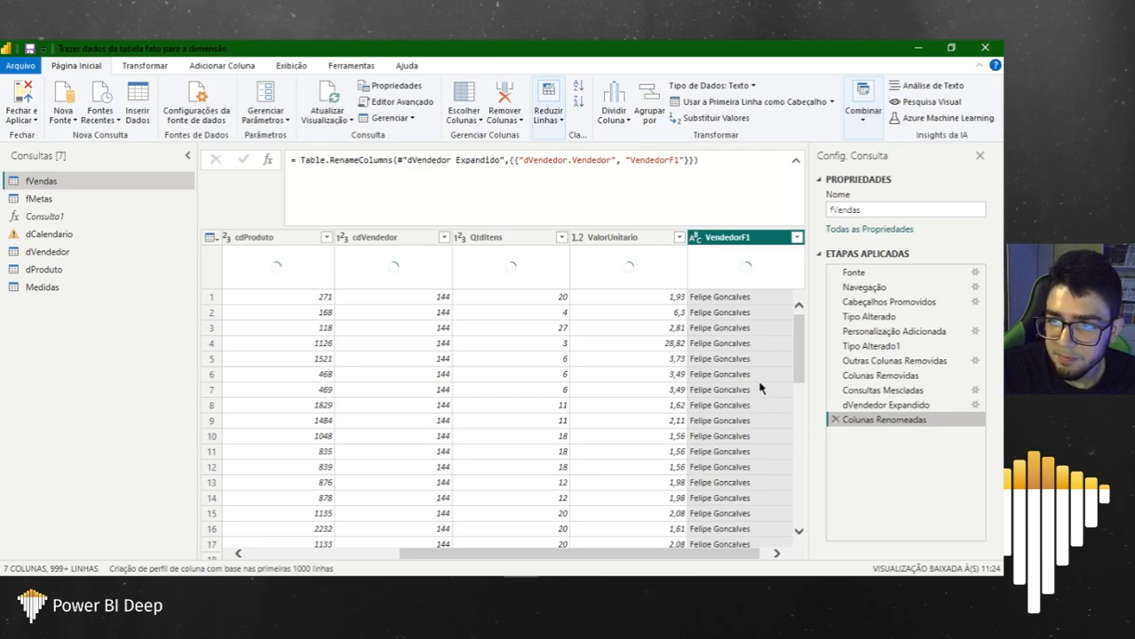
Step: Switch to the Notepad activities list and highlight Table.SelectRows in the second method
click(593, 585)
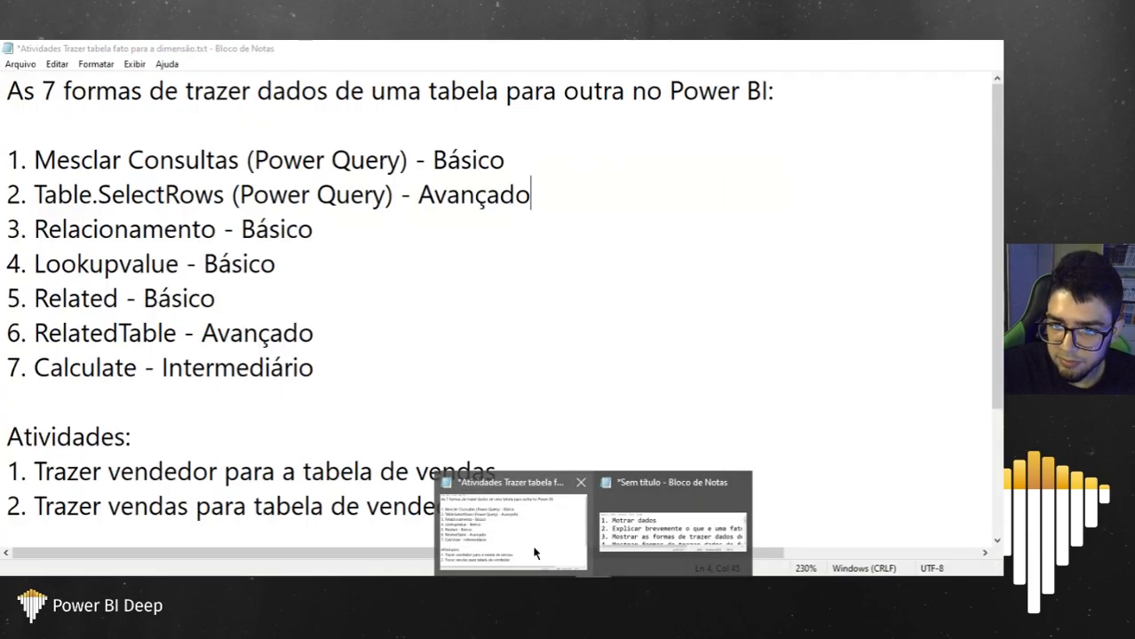
click(535, 554)
drag(42, 194, 225, 195)
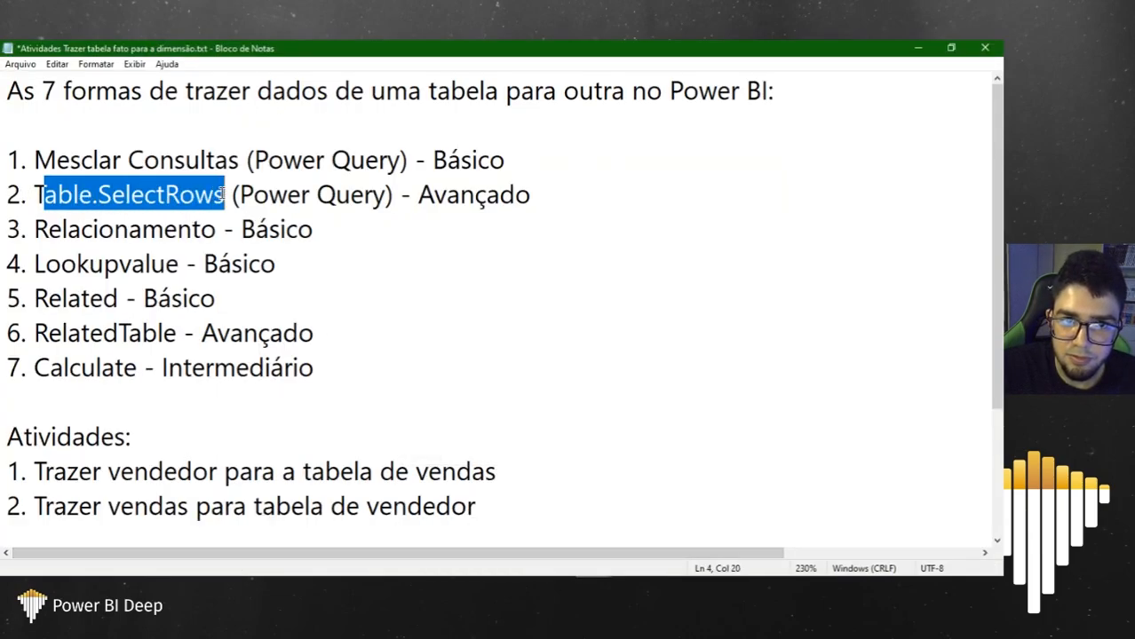
click(924, 48)
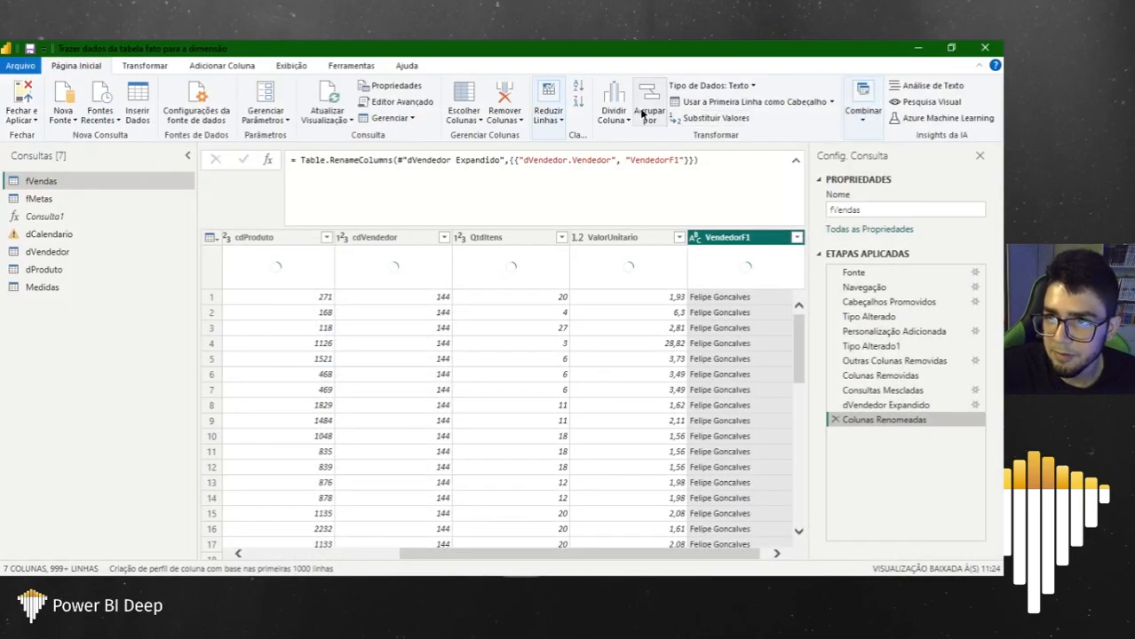
click(208, 66)
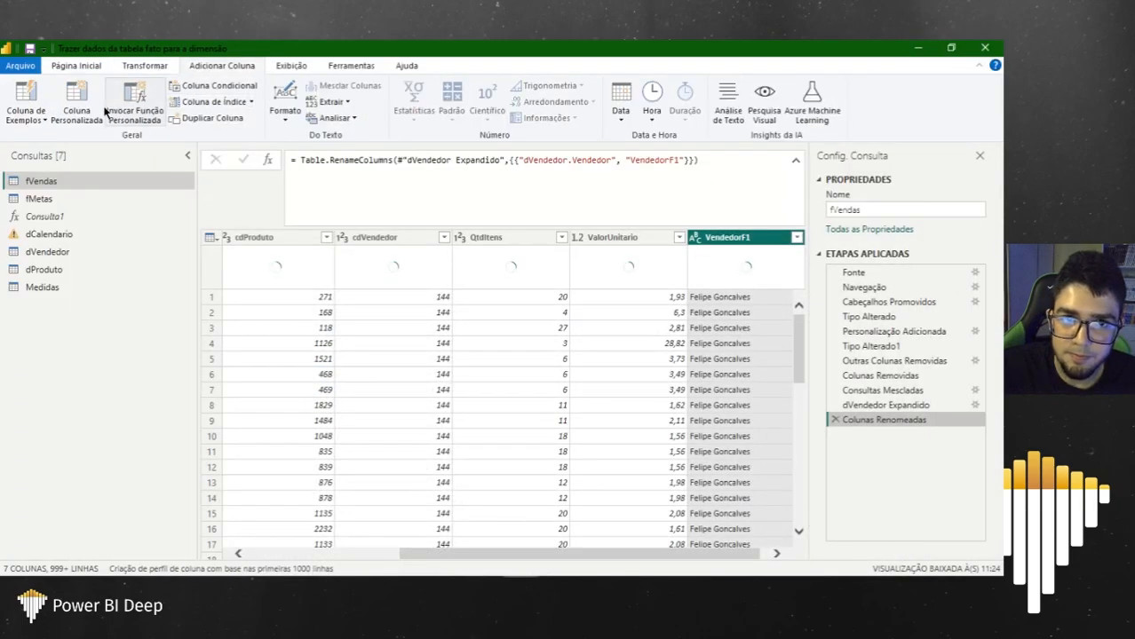
click(77, 114)
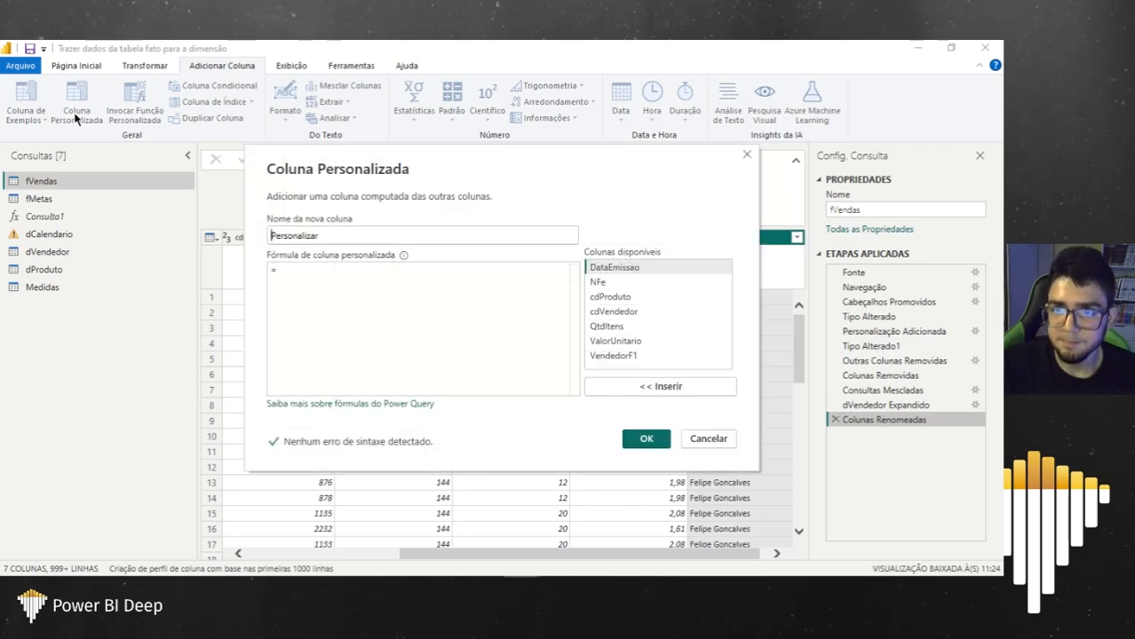
click(313, 266)
text(Table)
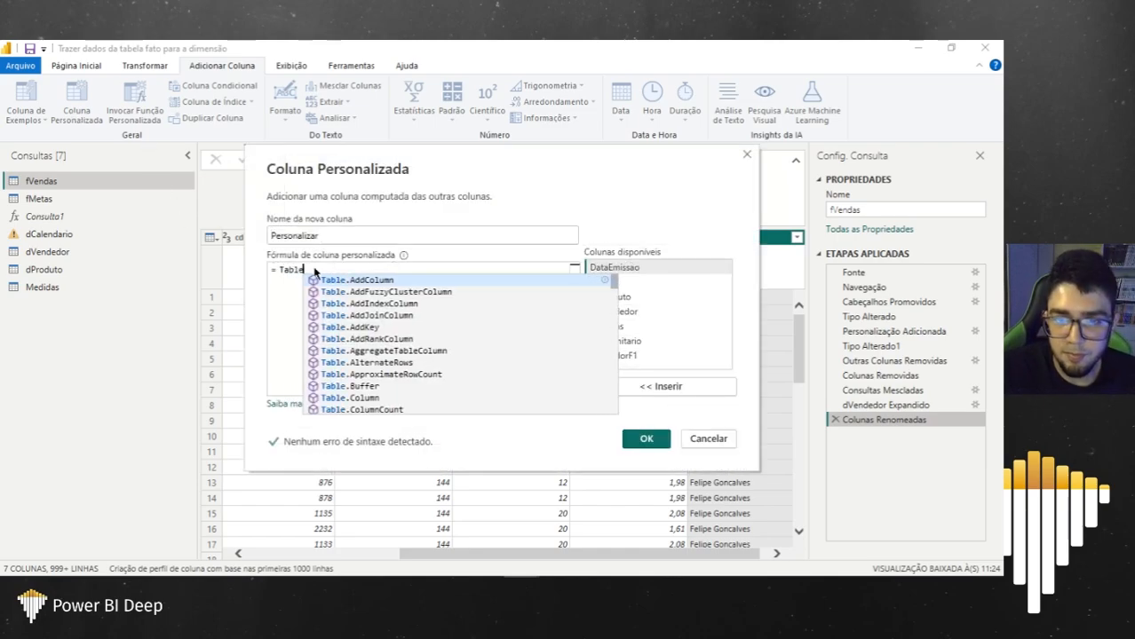
text(.se)
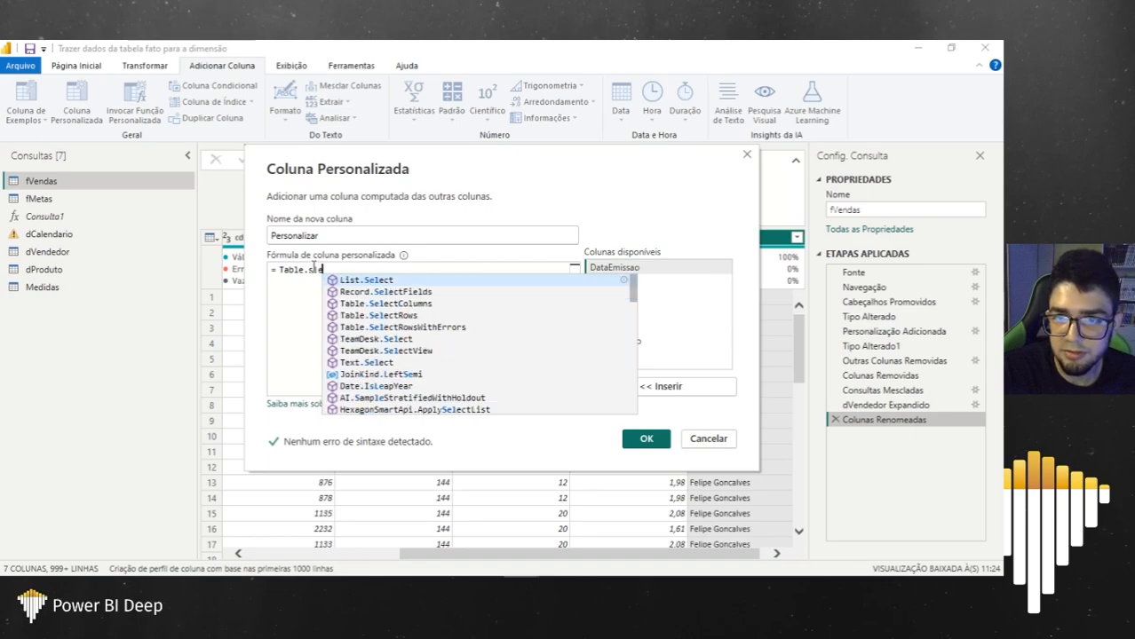
text(l)
key(BackSpace)
key(BackSpace)
key(BackSpace)
text(ee)
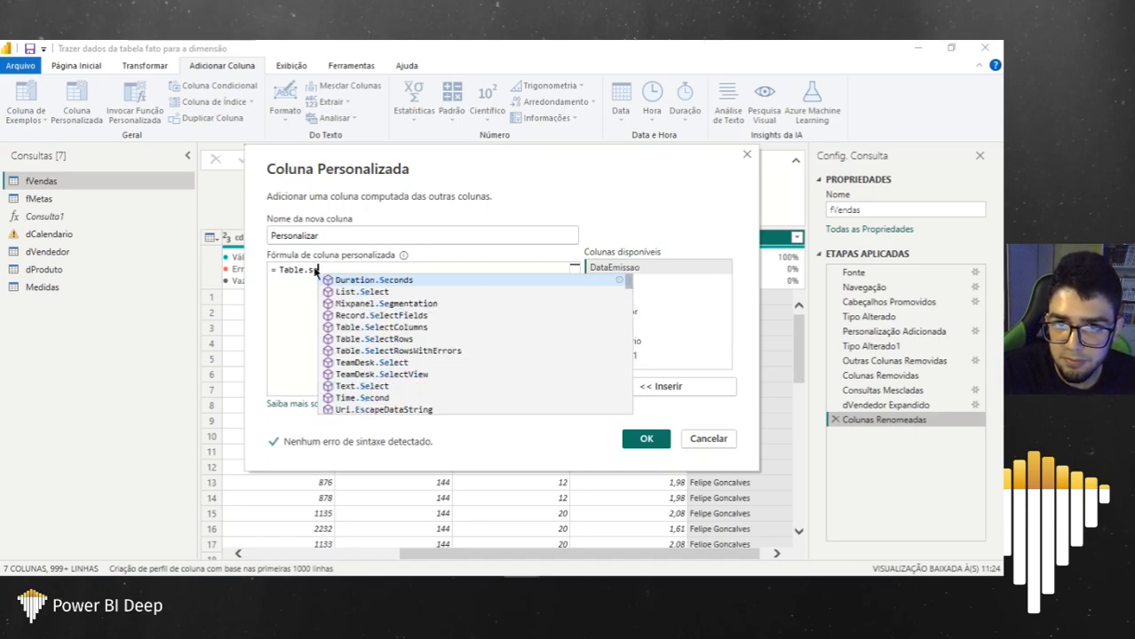
key(BackSpace)
text(lectr)
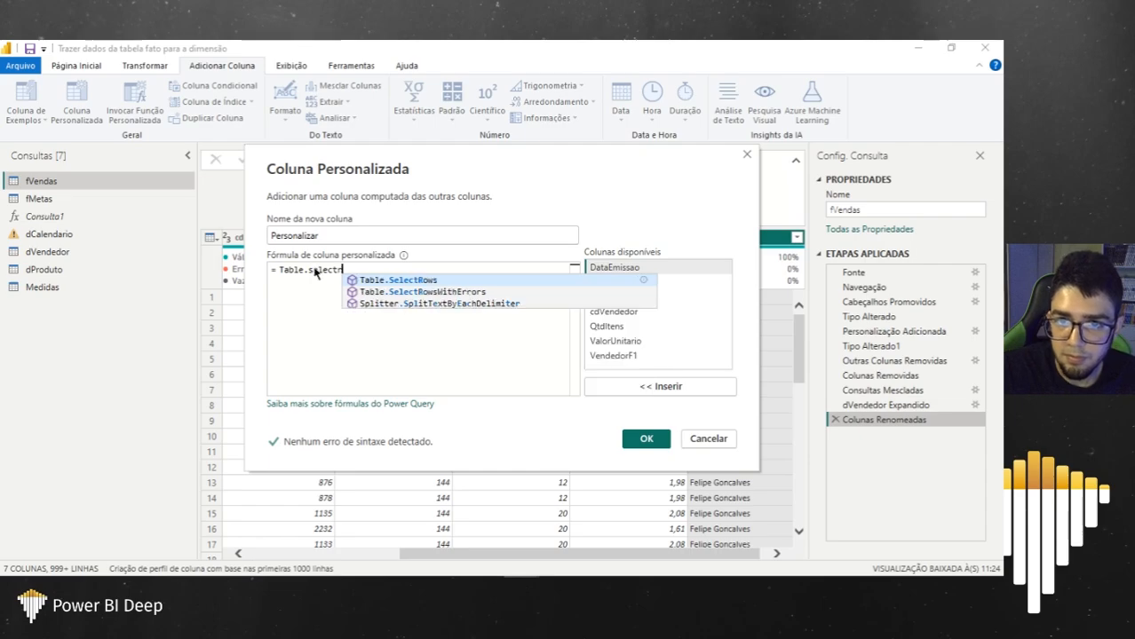
key(Tab)
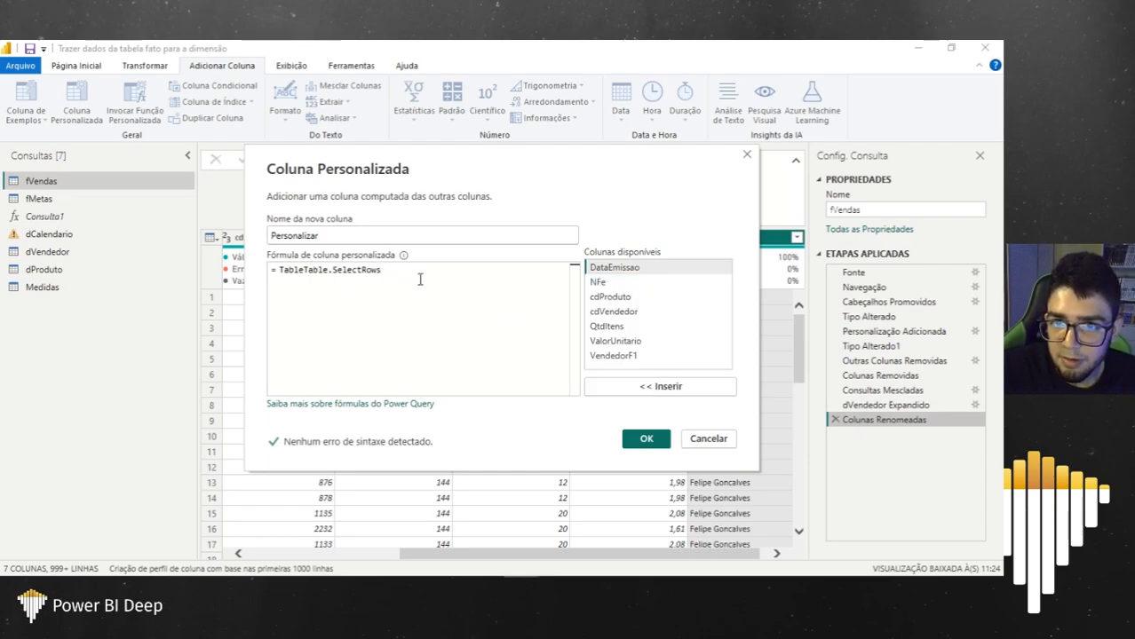
text(()
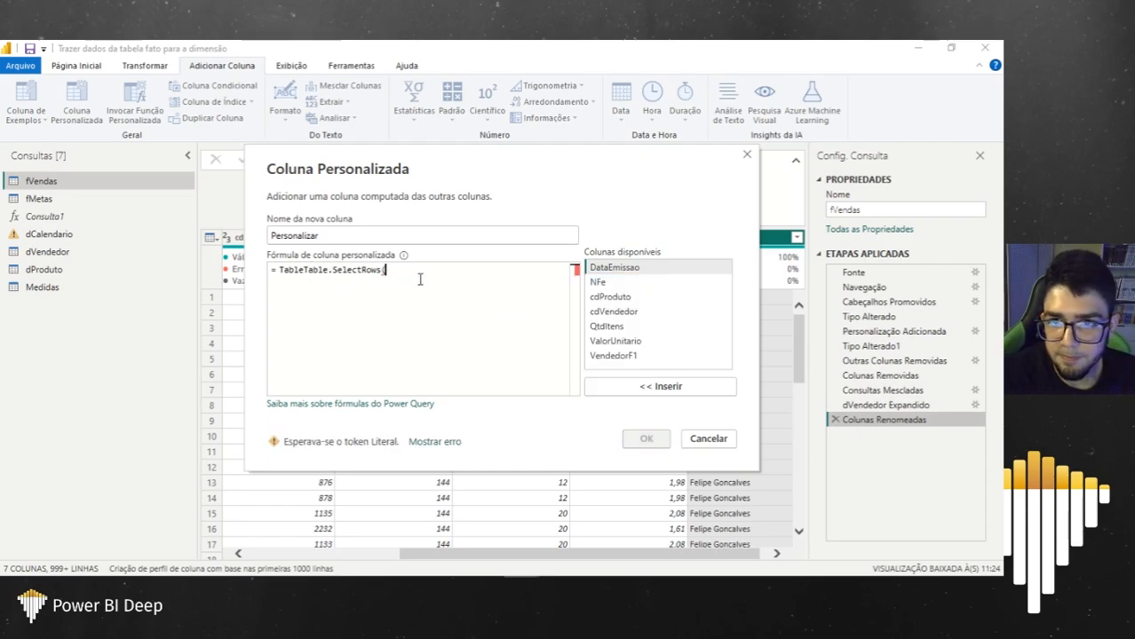
text())
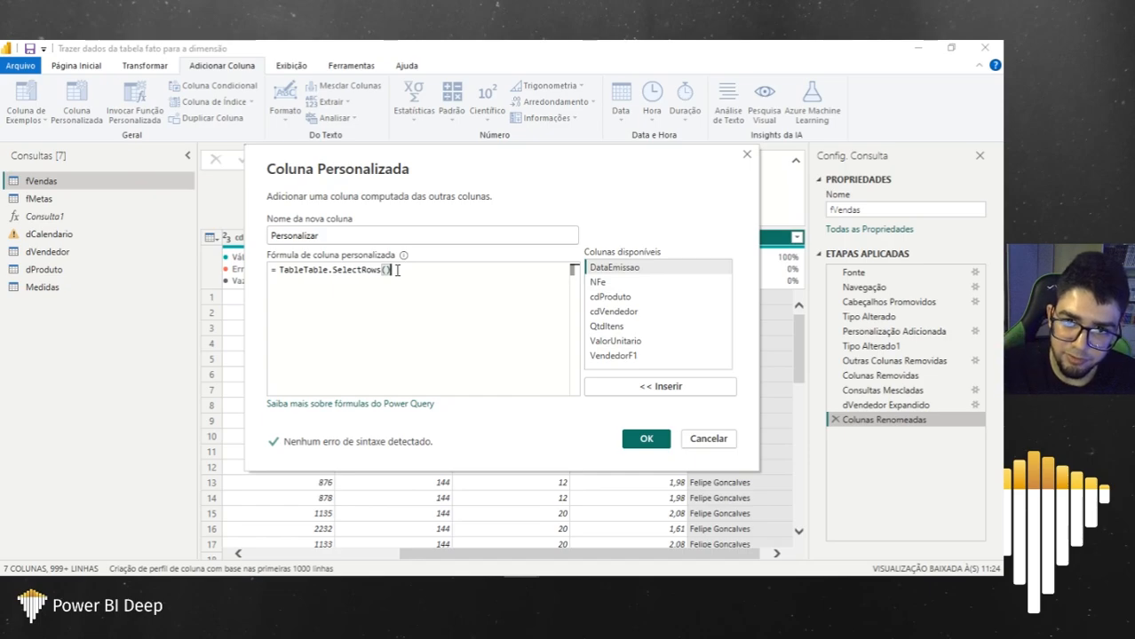
drag(397, 270, 268, 271)
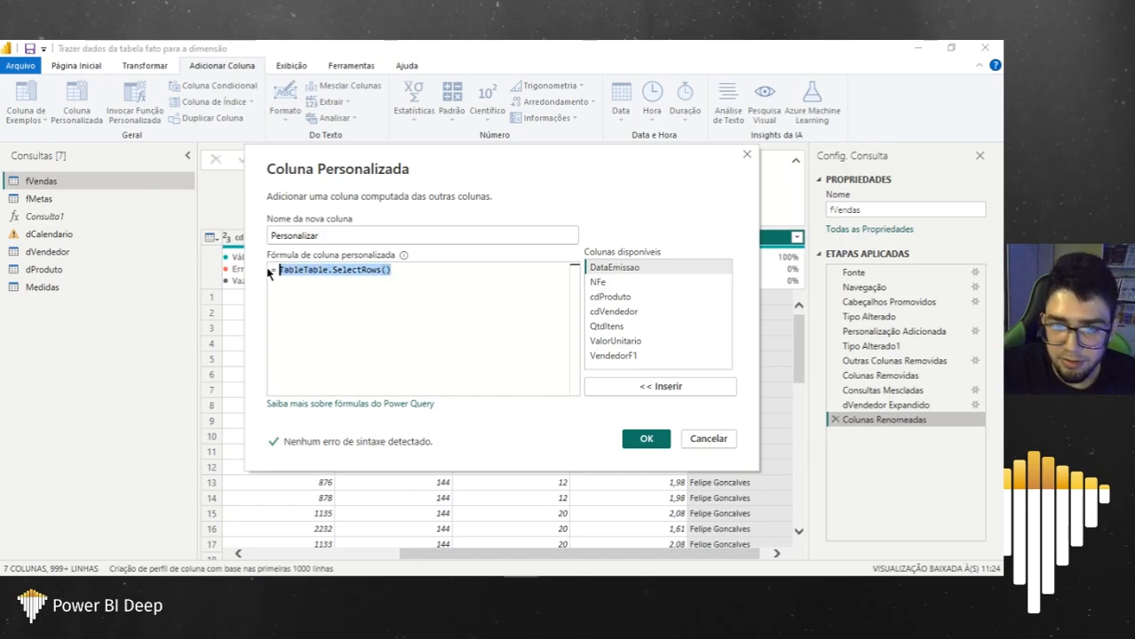
click(455, 275)
drag(396, 271, 260, 270)
key(BackSpace)
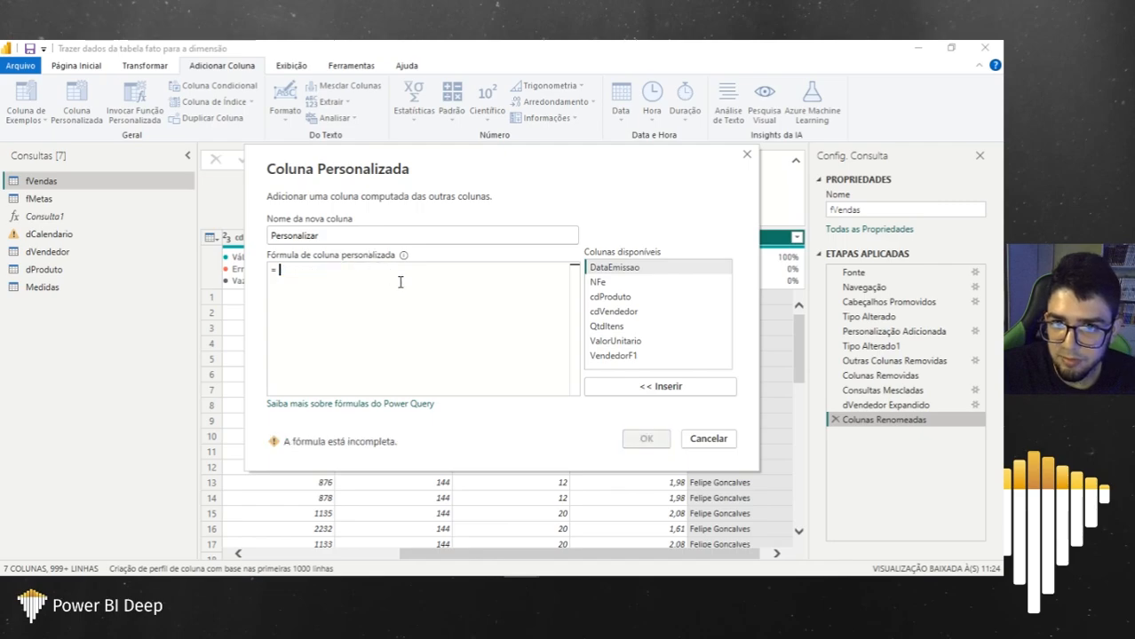
click(748, 156)
click(563, 342)
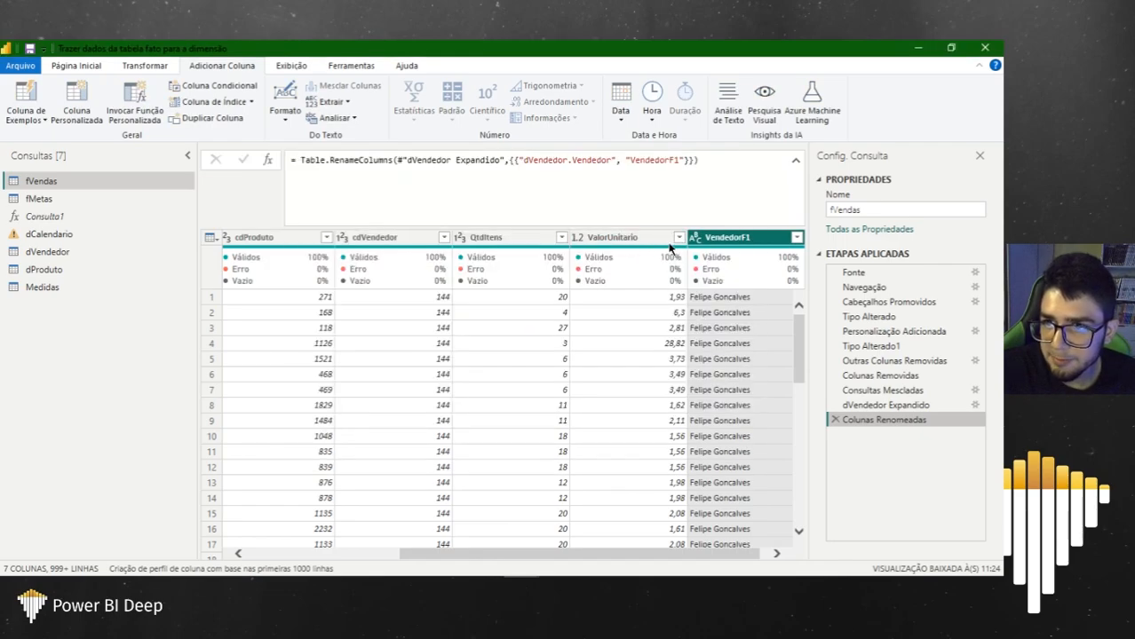
Step: Add "_" in quotes after Avançado on the Table.SelectRows line of the Notepad activities list, highlight it, and return to the query editor
click(714, 184)
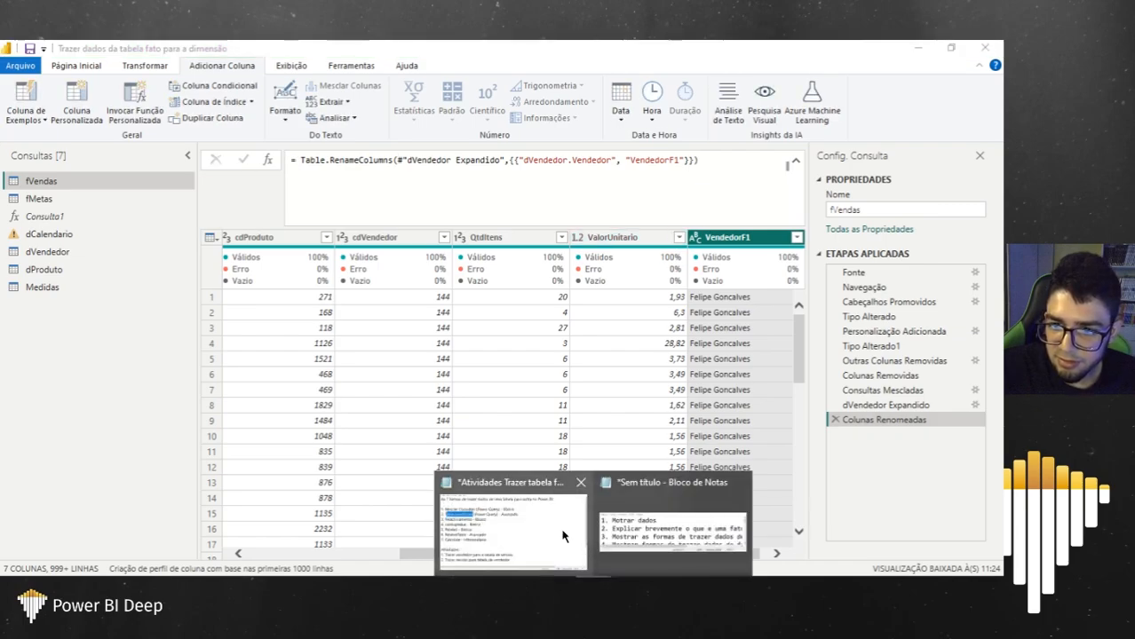
click(677, 533)
click(600, 203)
text(")
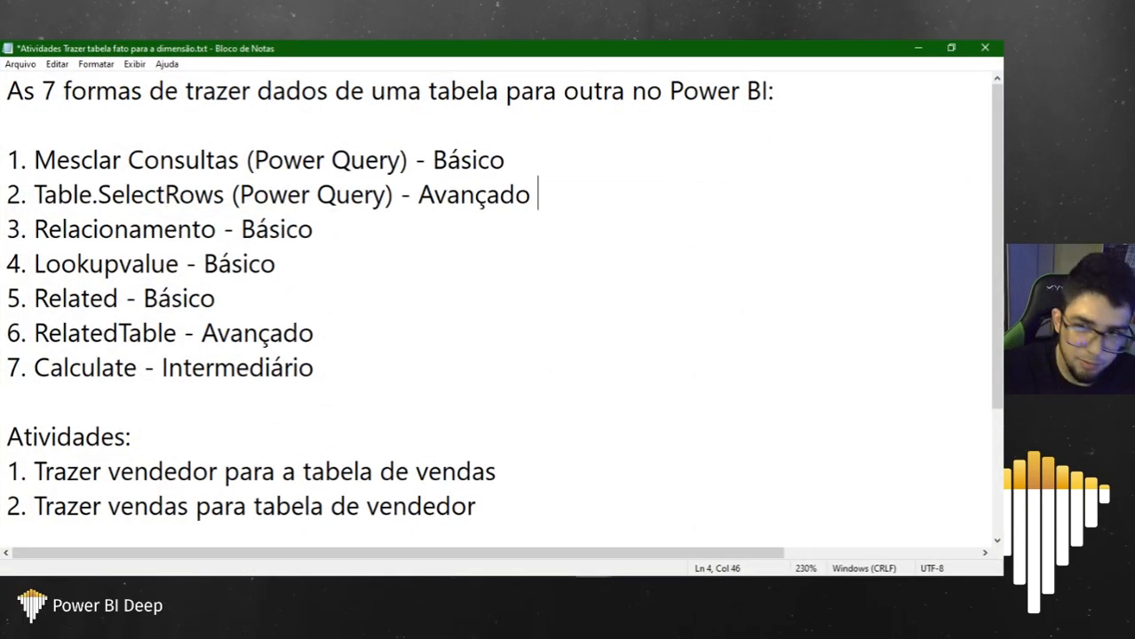
text(_")
key(Left)
key(Left)
key(Left)
key(shift+Right)
key(shift+Right)
key(shift+Right)
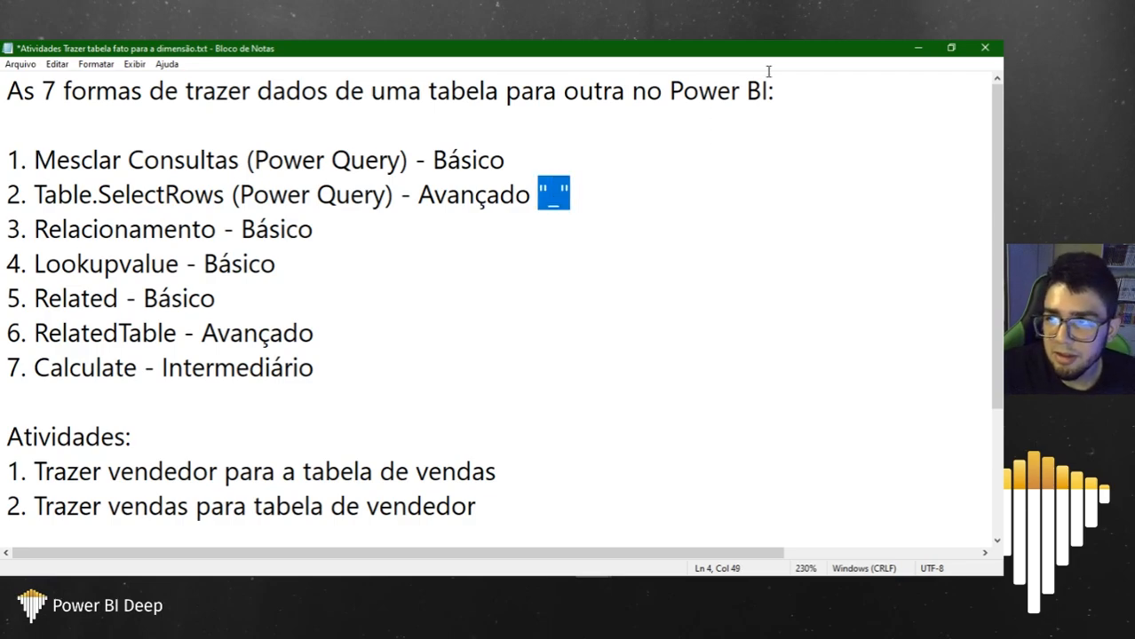
click(919, 48)
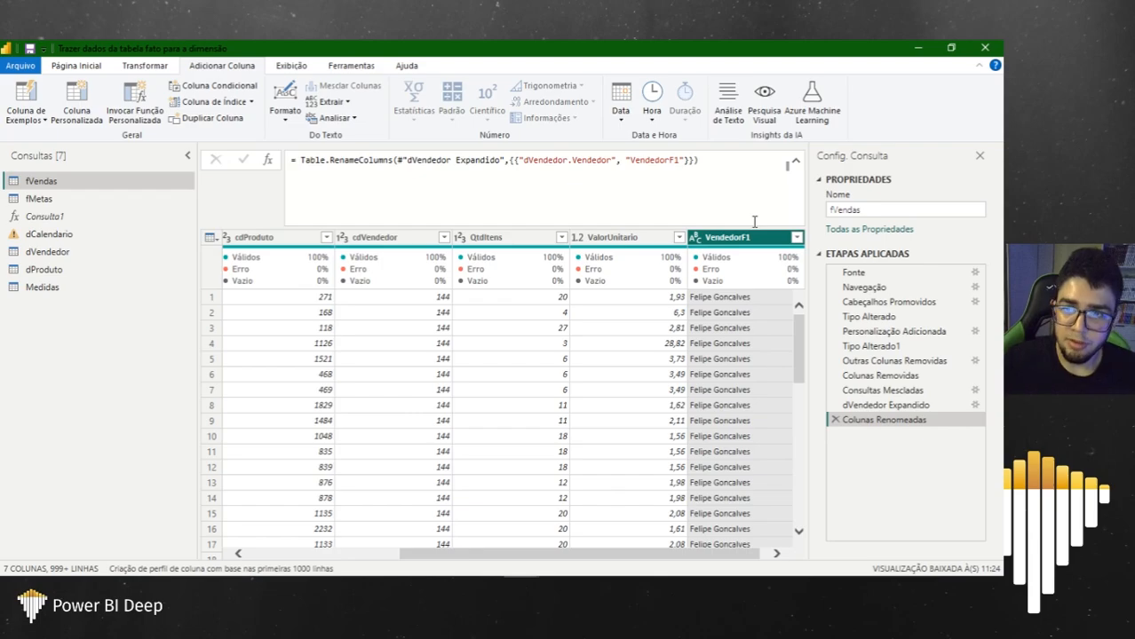
Step: Multiply the values of the ValorUnitario column in fVendas by 2, transforming the column in place
right_click(633, 240)
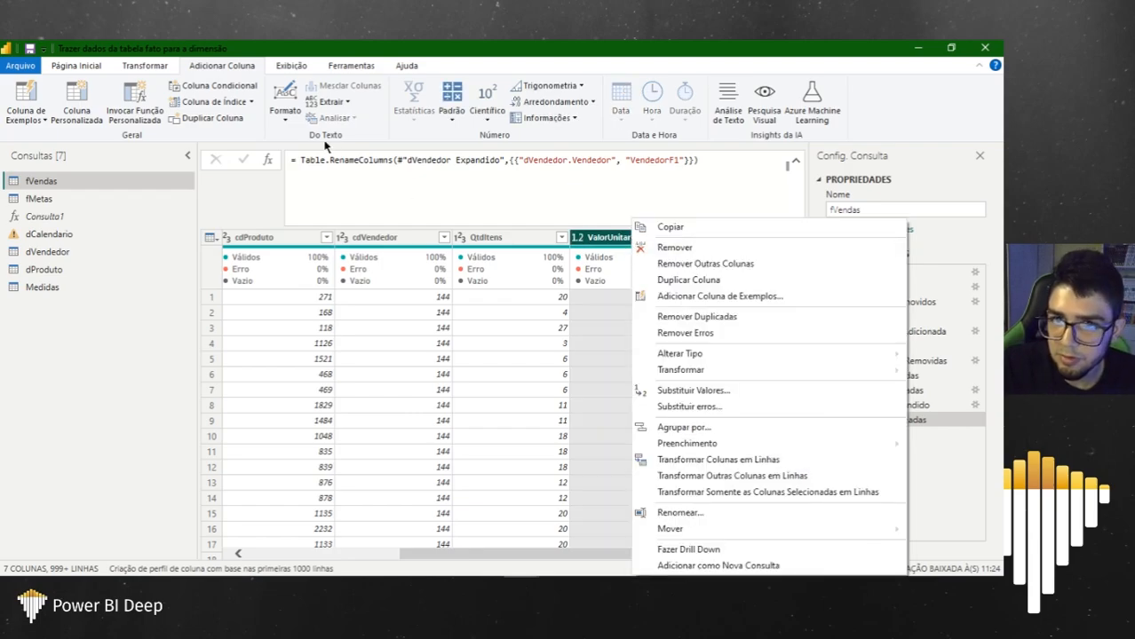
click(99, 98)
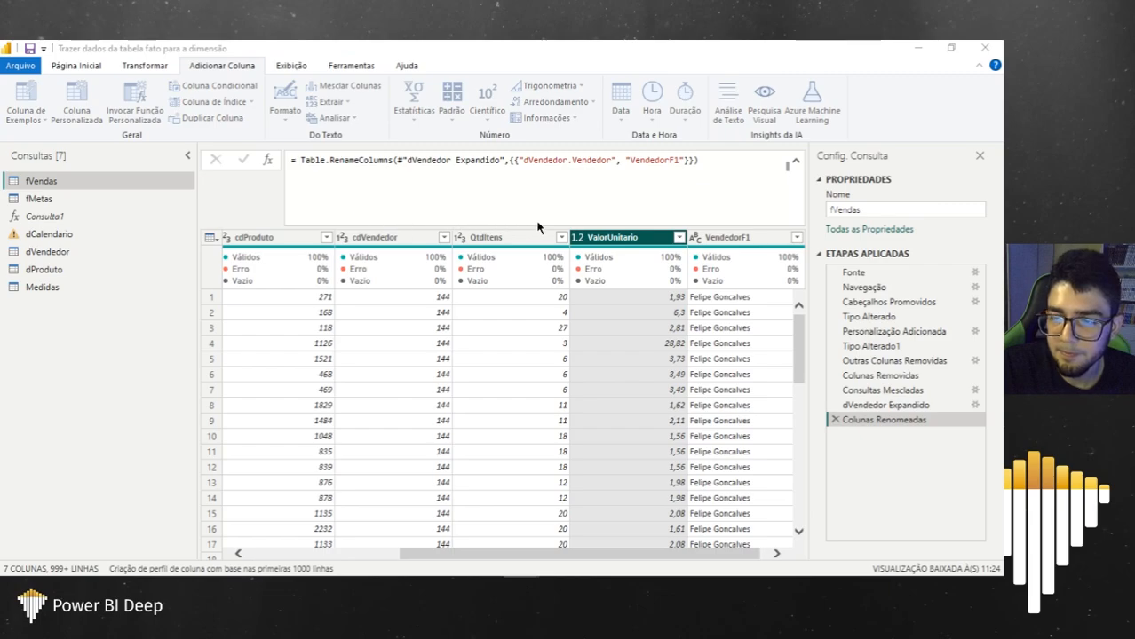
click(709, 435)
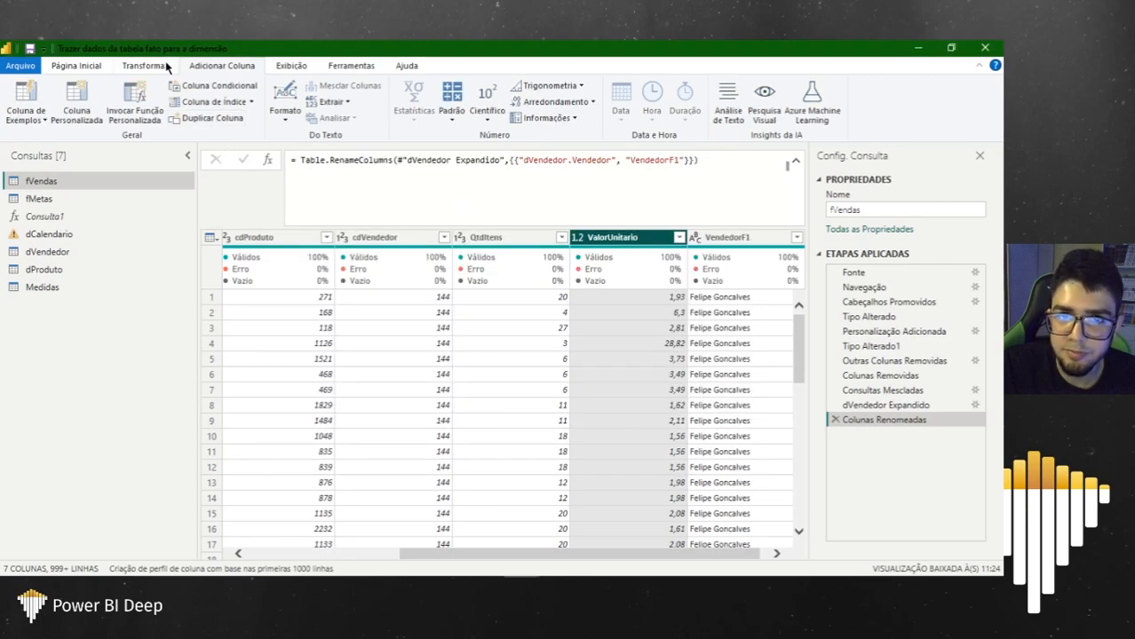
click(164, 66)
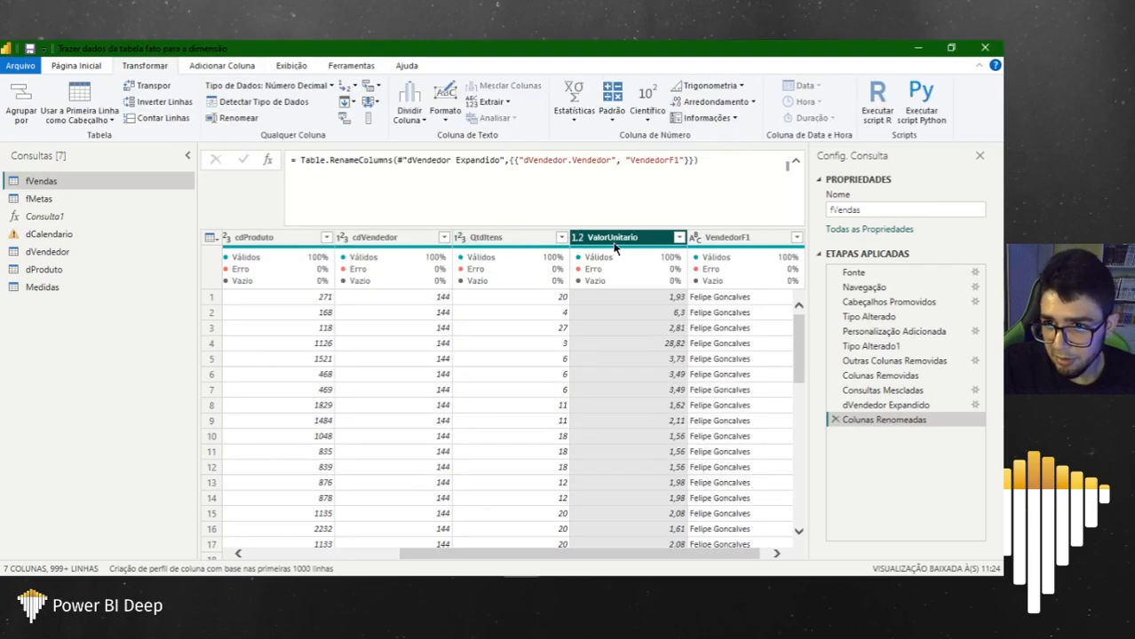
click(615, 118)
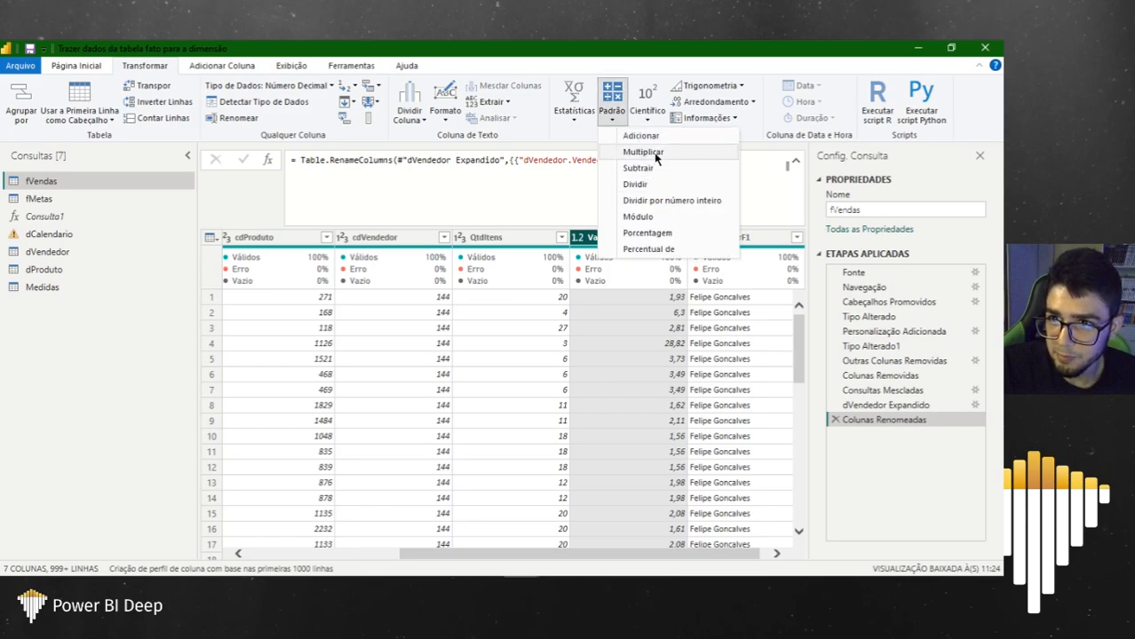
click(649, 151)
text(2)
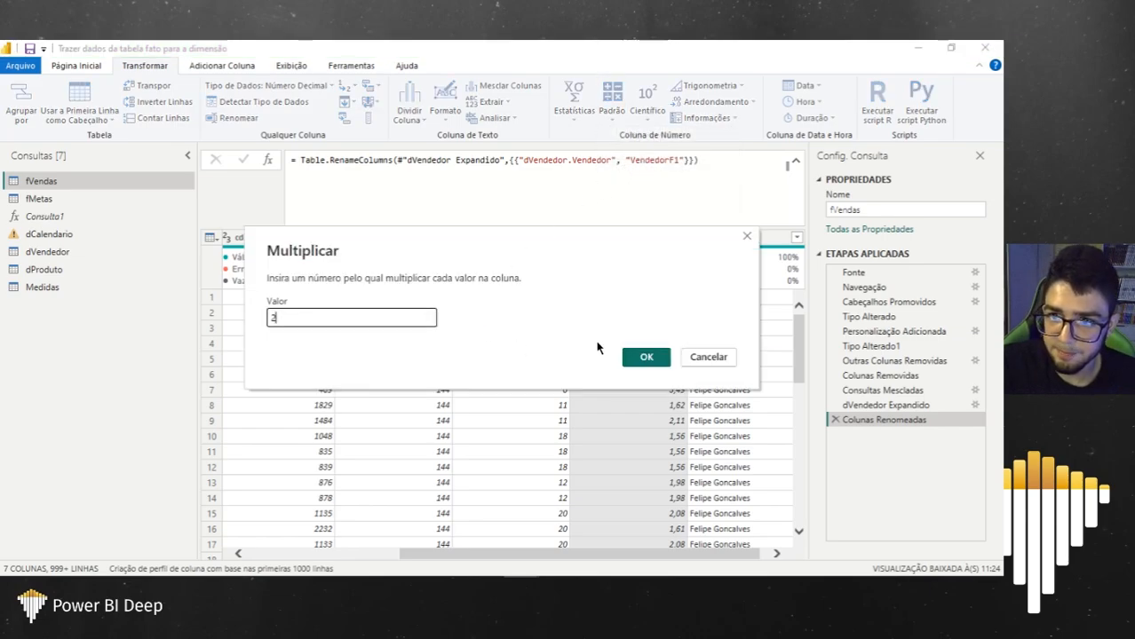
click(644, 356)
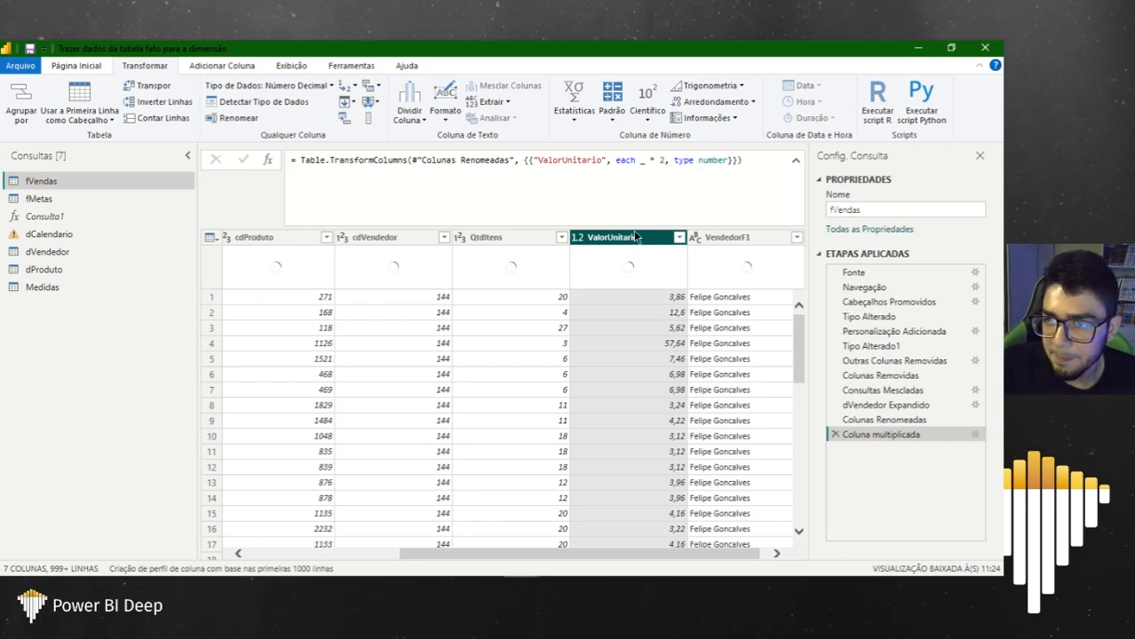
Step: Examine the Table.TransformColumns formula of the multiplication step: the function name, the ValorUnitario argument and the each _ * 2 expression
double_click(622, 161)
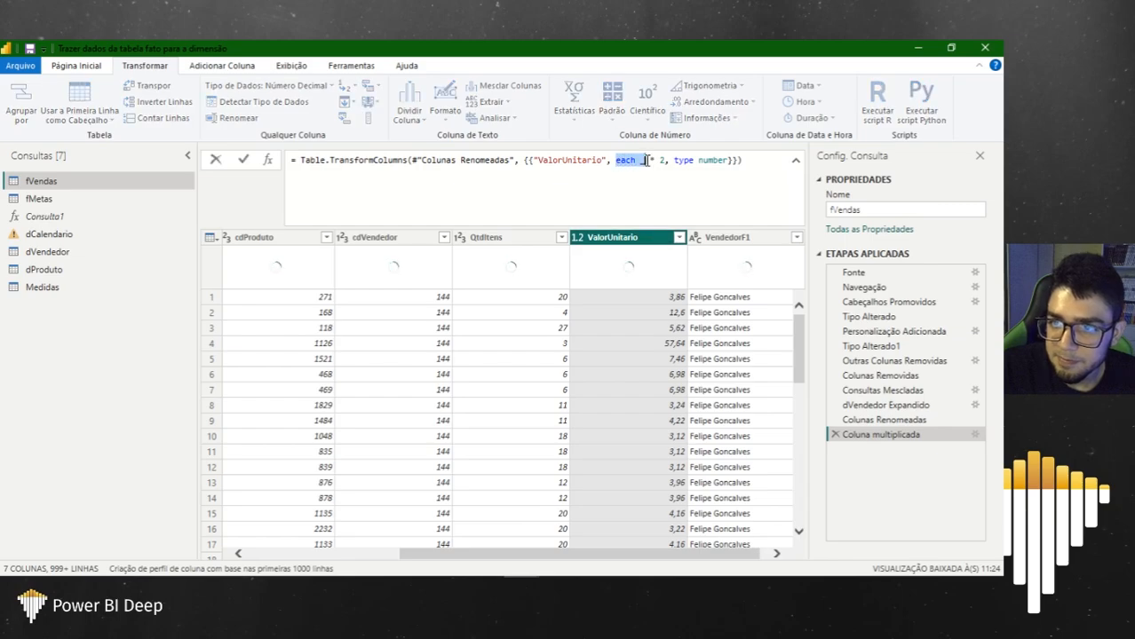
click(656, 161)
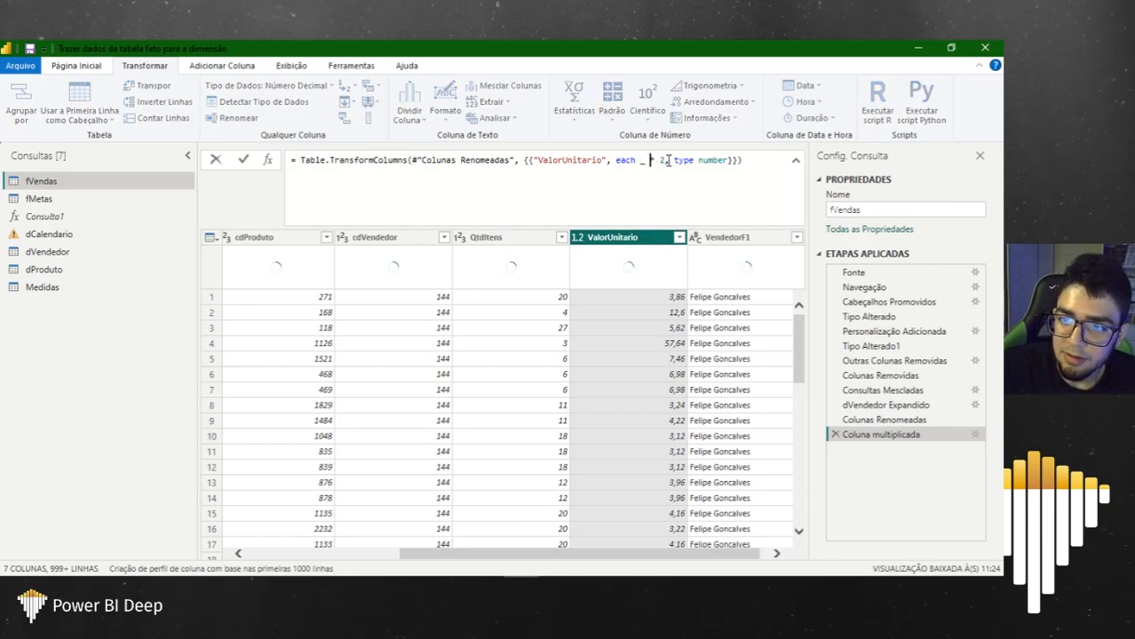
drag(666, 161, 640, 161)
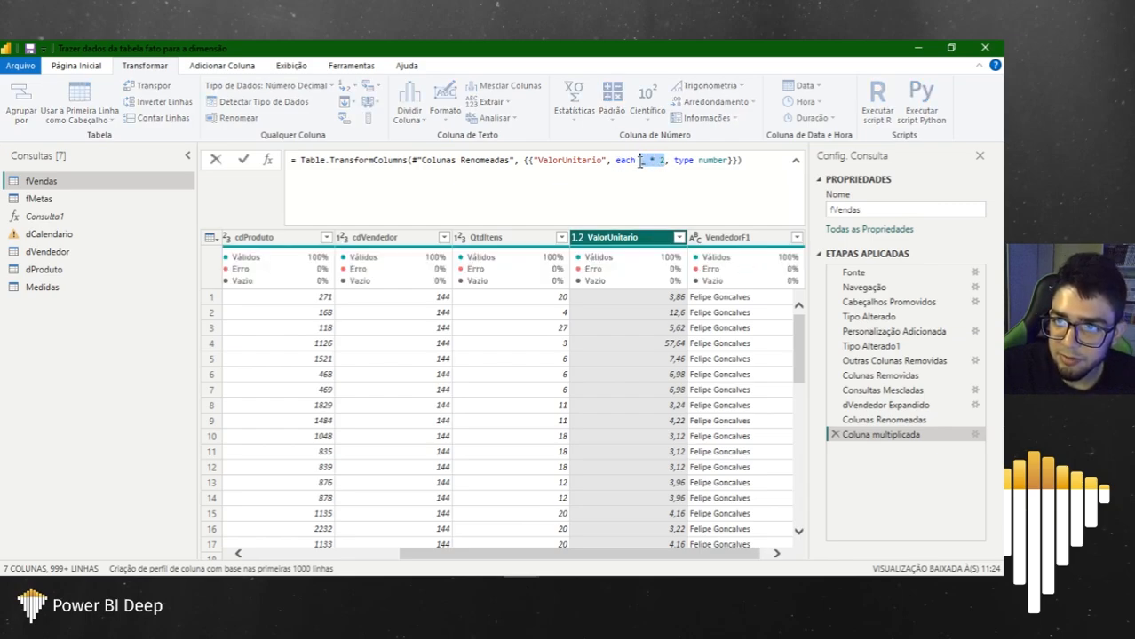
click(640, 161)
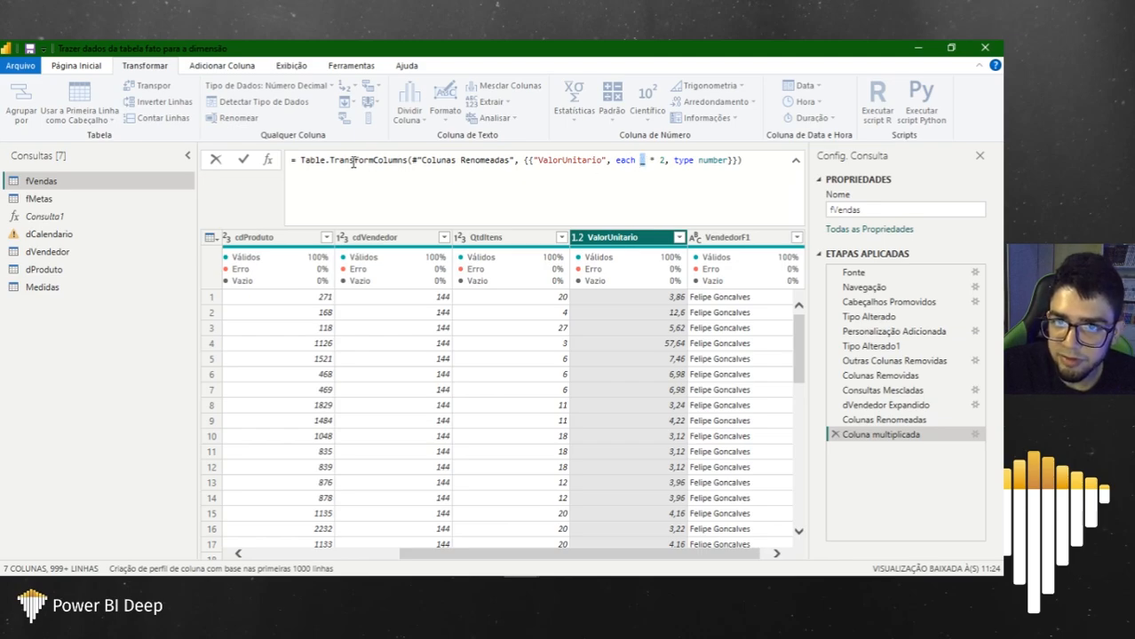
mouse_move(315, 161)
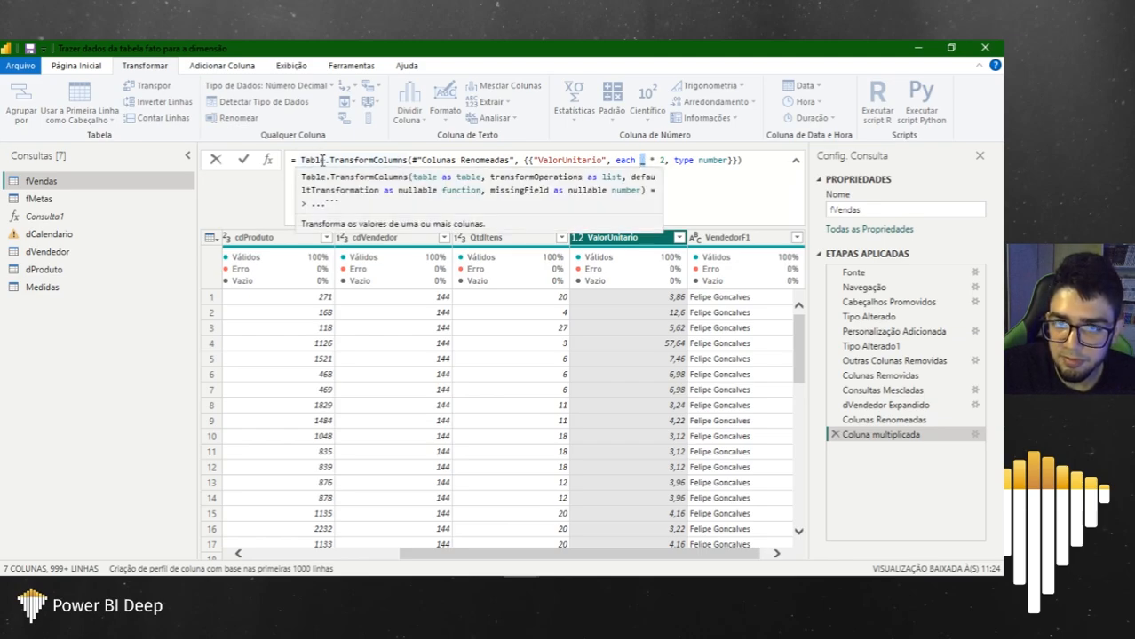
drag(325, 160, 407, 161)
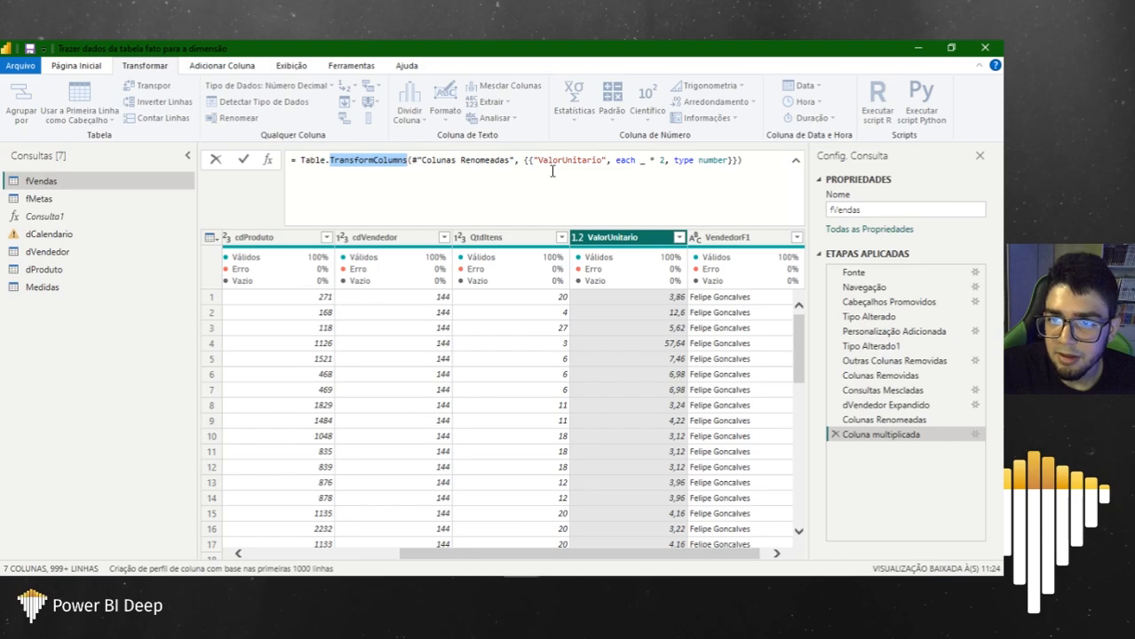
drag(529, 161, 611, 161)
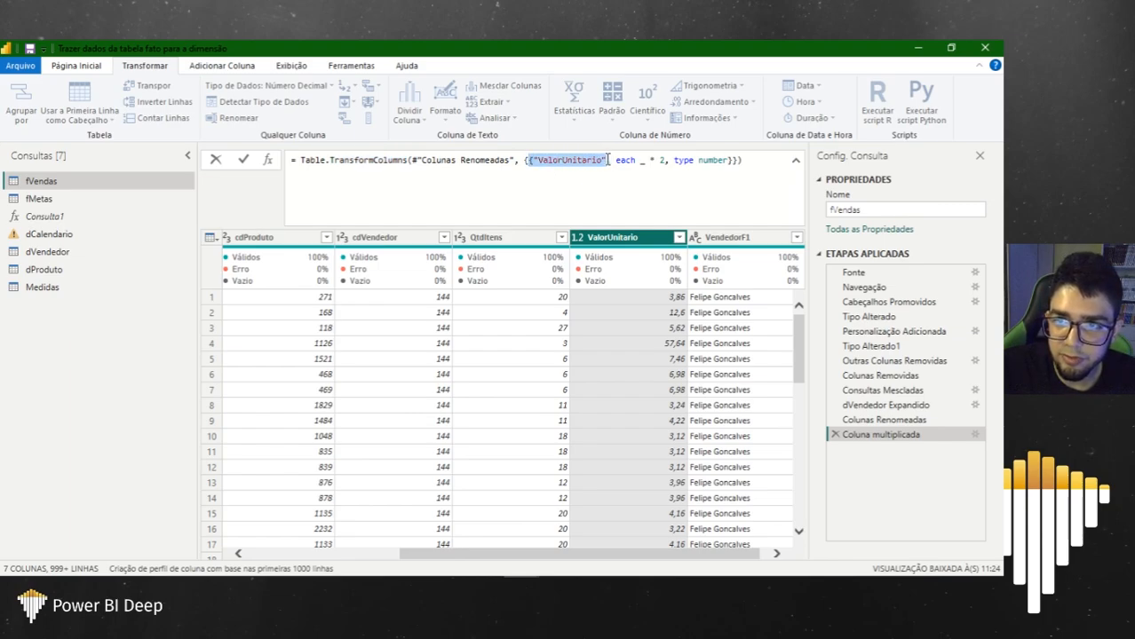
click(643, 161)
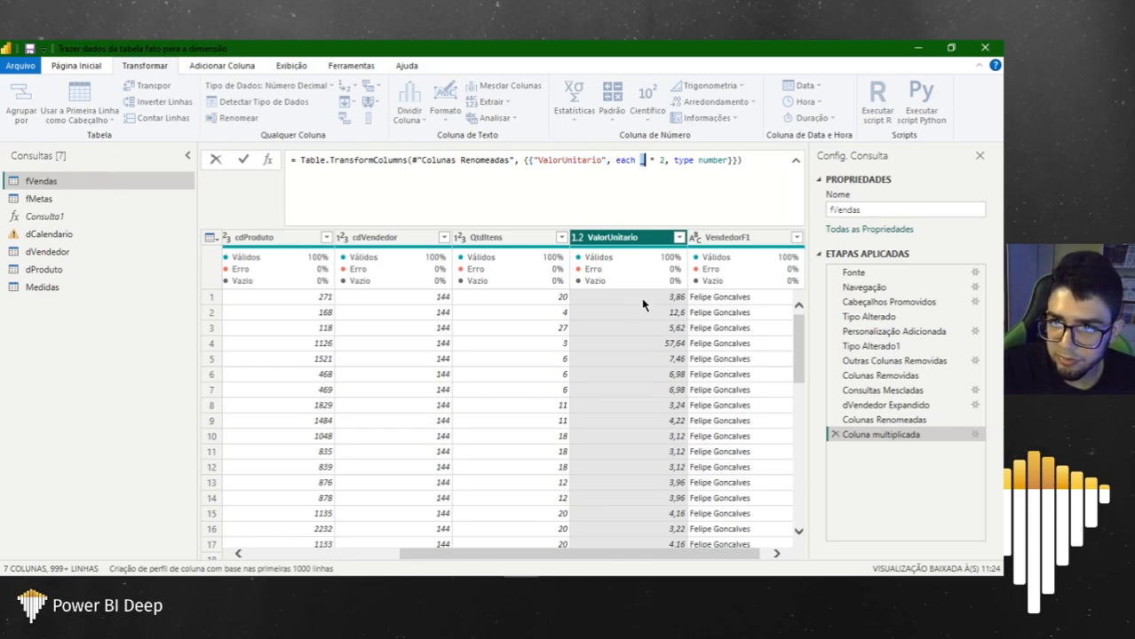
double_click(628, 160)
Step: Replace the _ * 2 expression after each in the ValorUnitario transformation with the condition if _ >2 then _*6
click(643, 164)
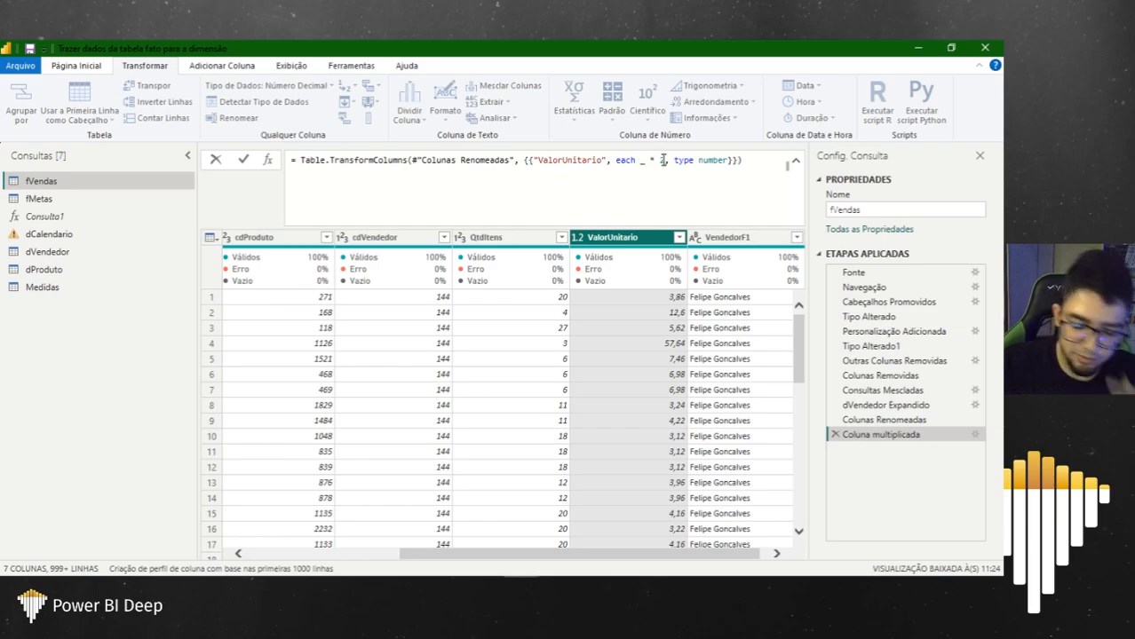
key(BackSpace)
key(BackSpace)
key(BackSpace)
key(BackSpace)
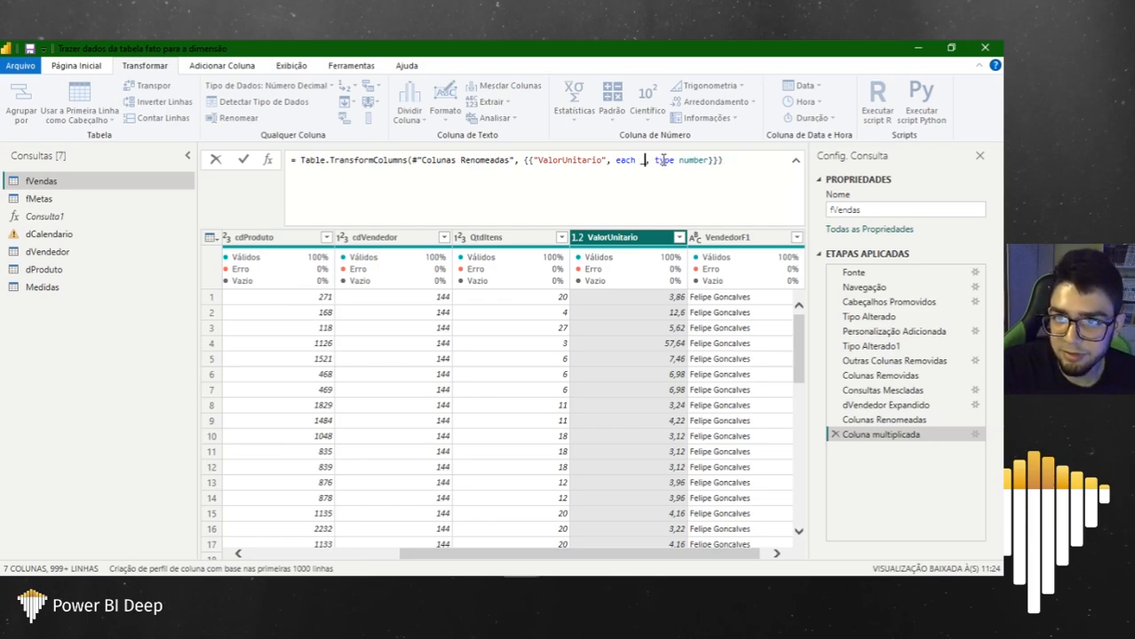
text(if _)
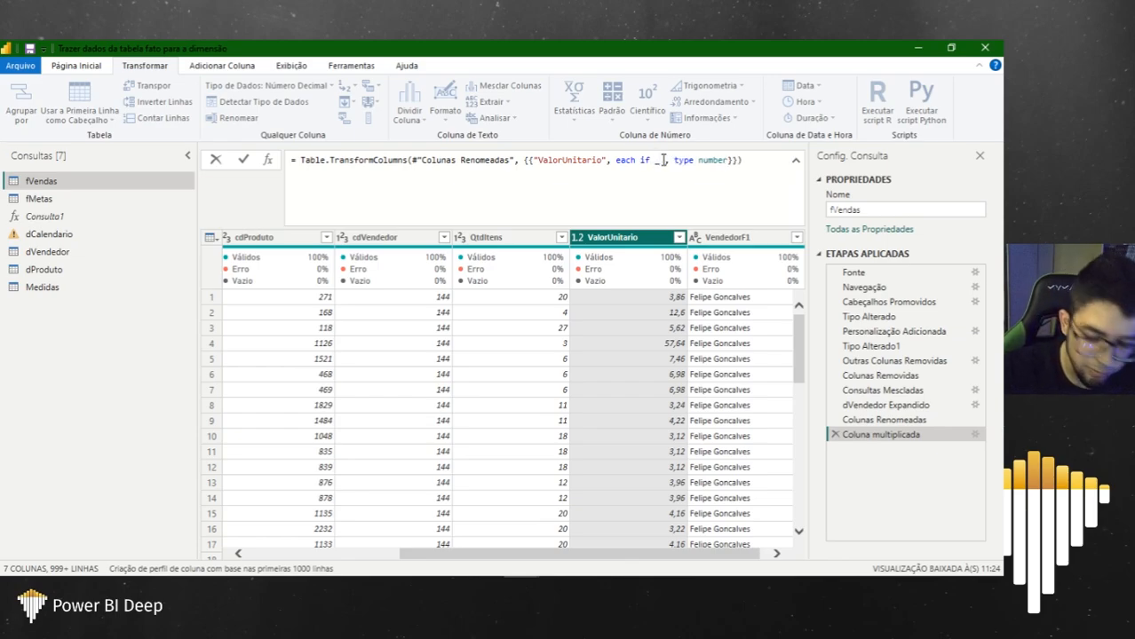
text( >2 )
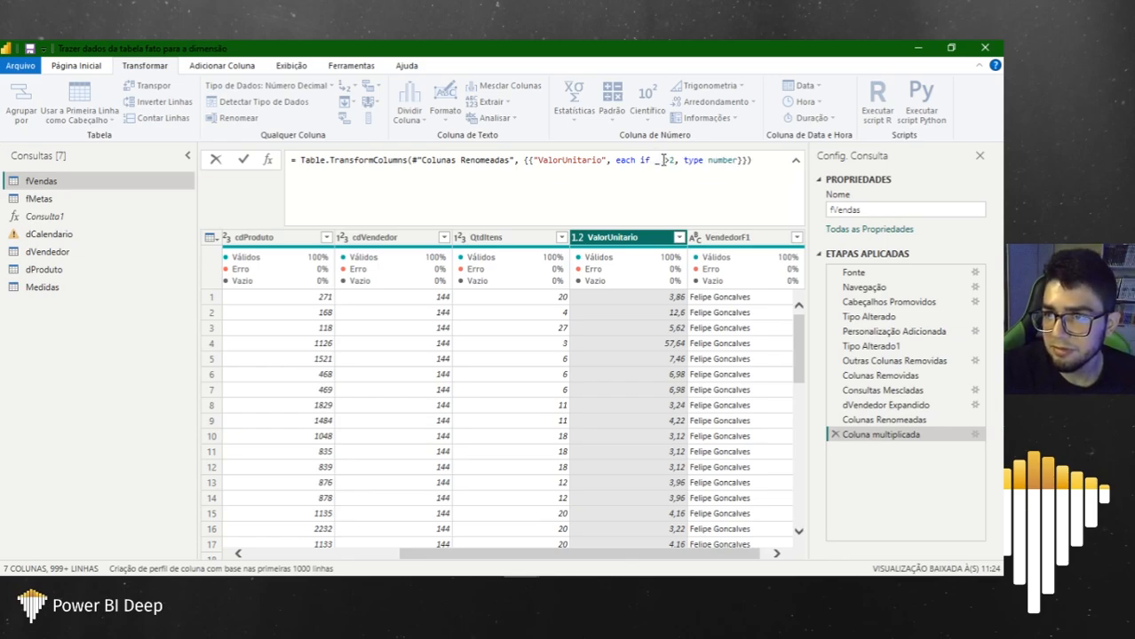
text(then )
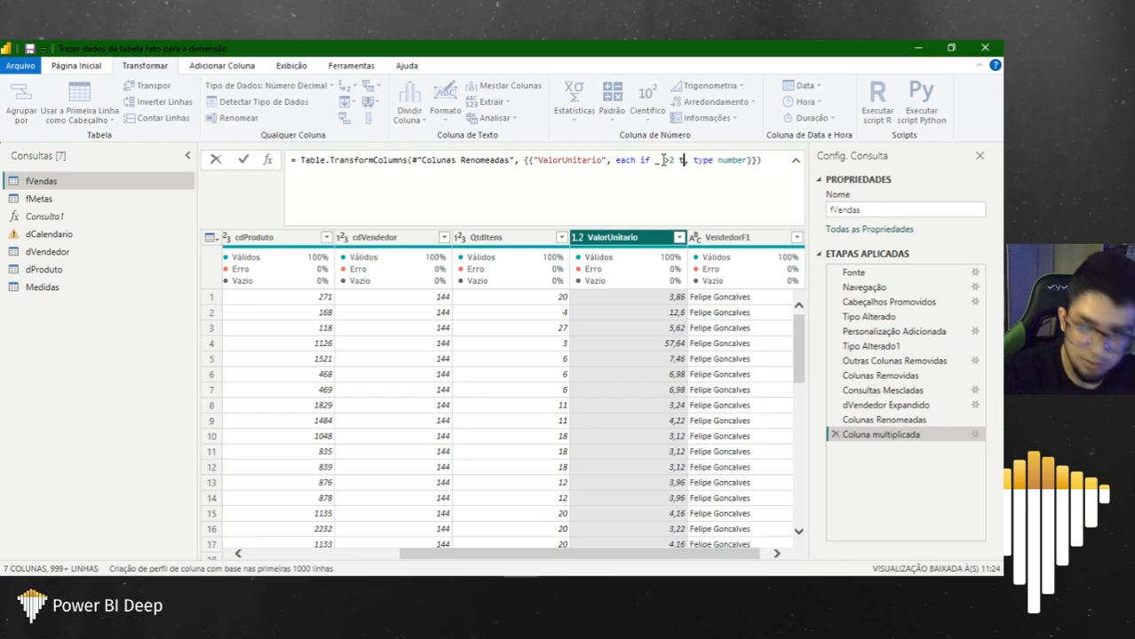
text(")
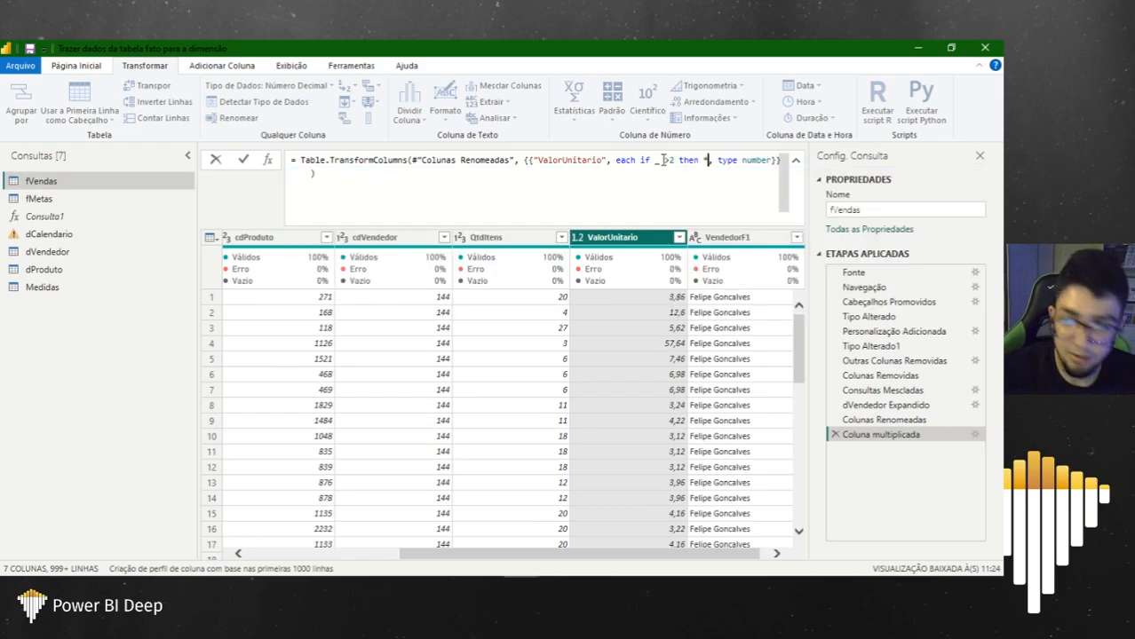
key(Left)
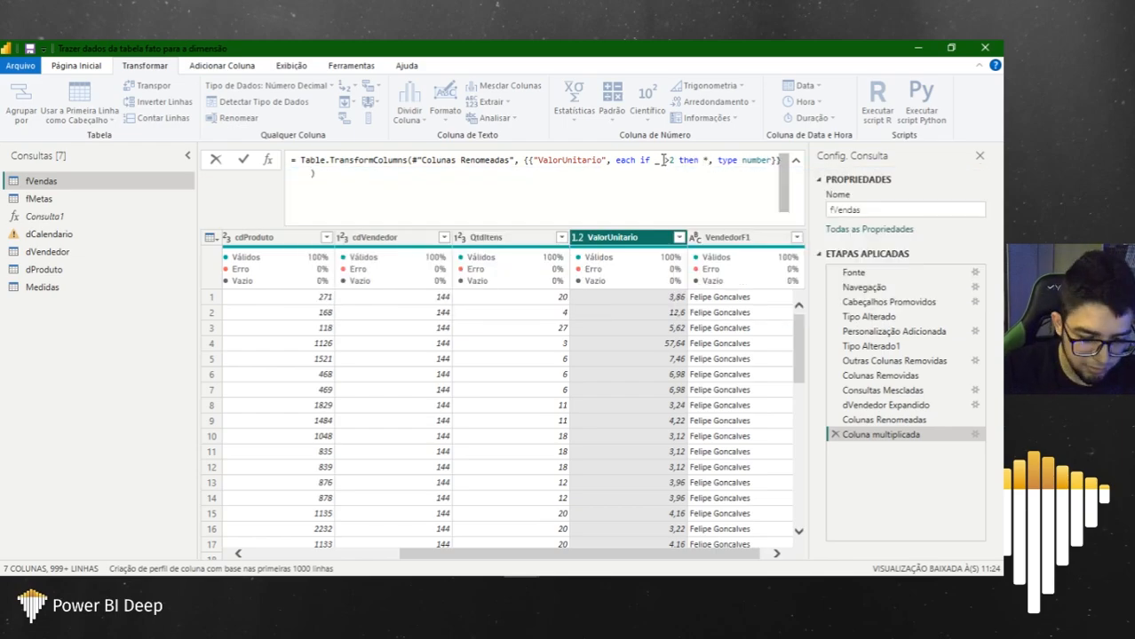
text(_*)
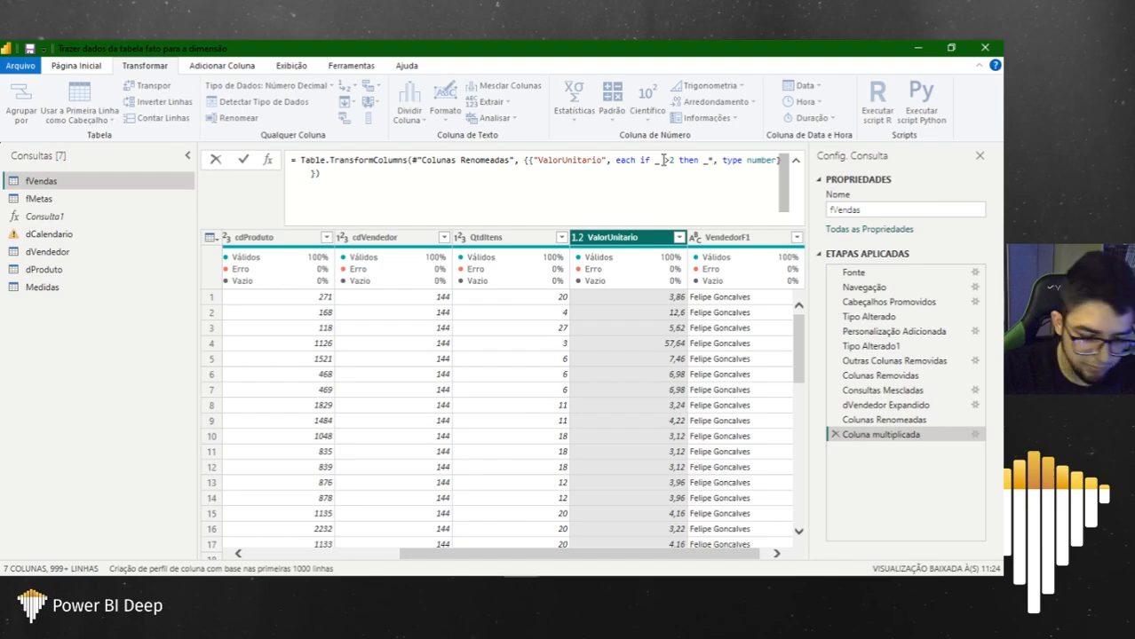
text(6)
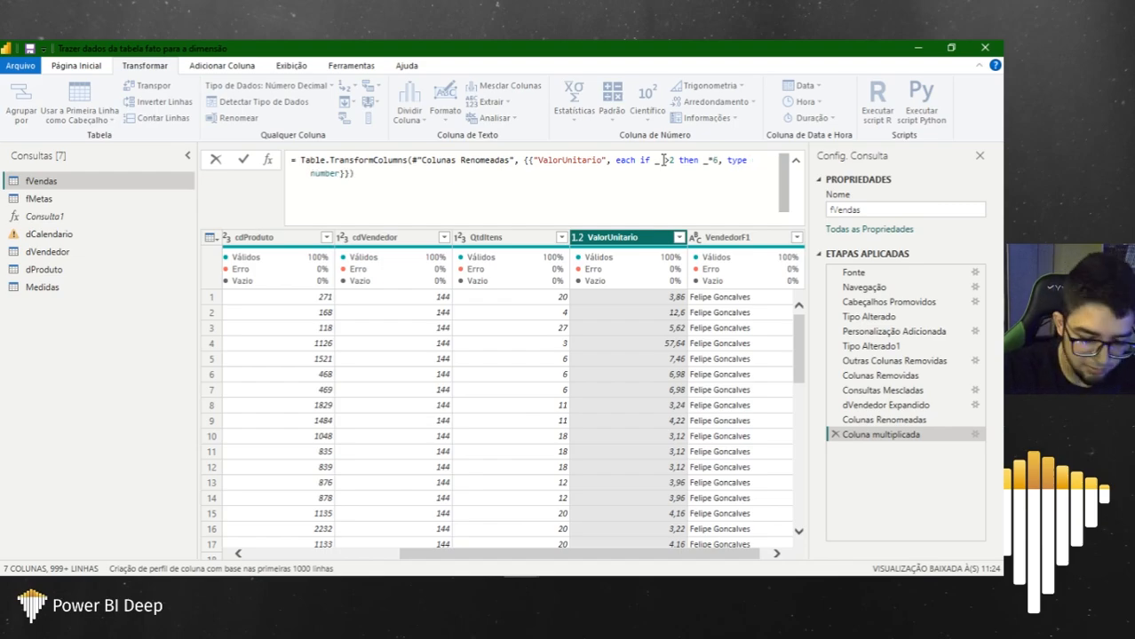
Step: Complete the conditional expression with else _*3 and apply the edited formula
text( else)
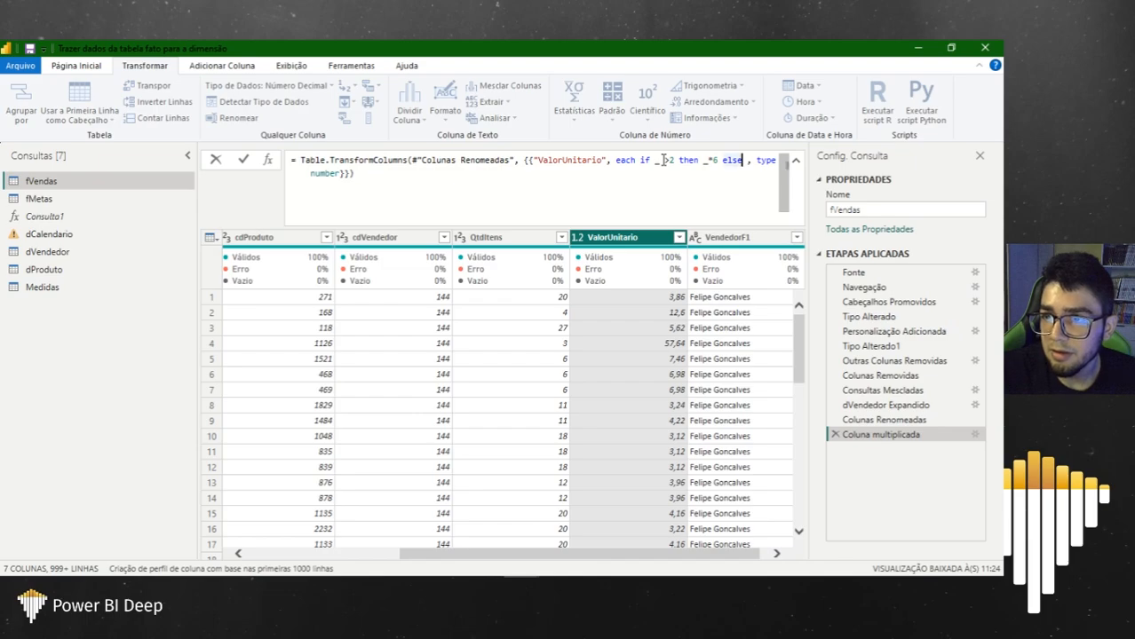
key(Right)
text(_)
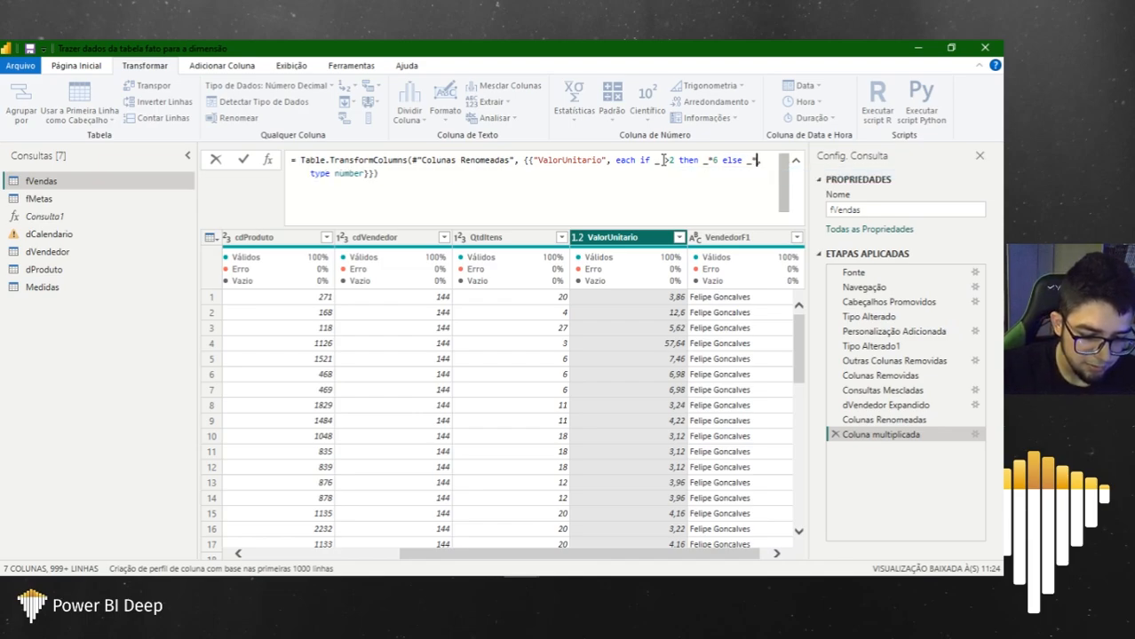
text(*3)
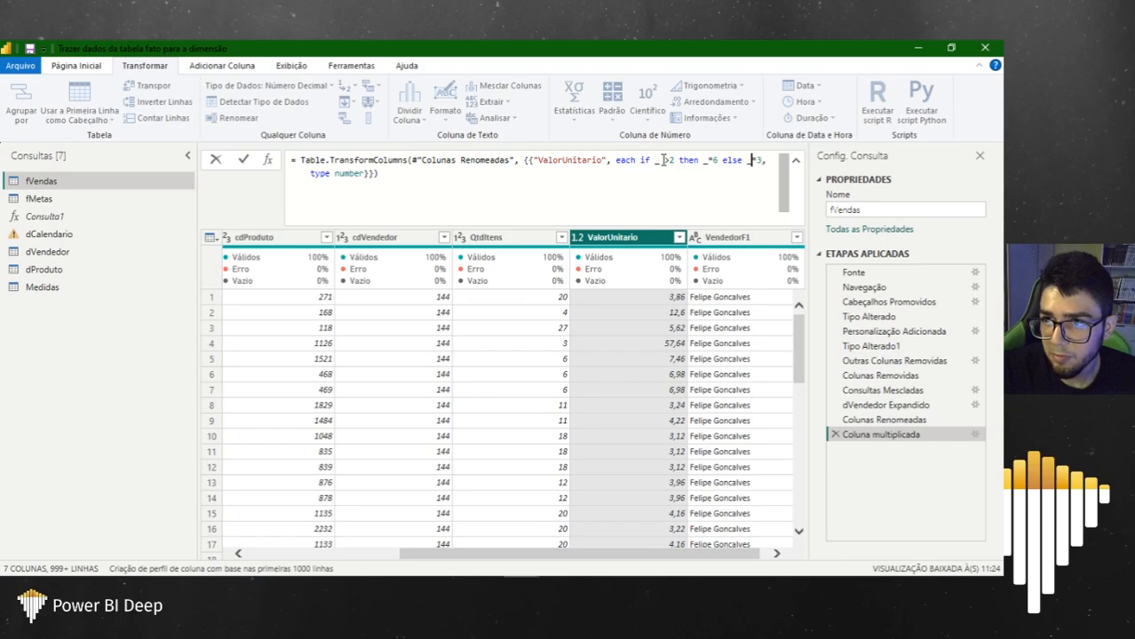
key(Return)
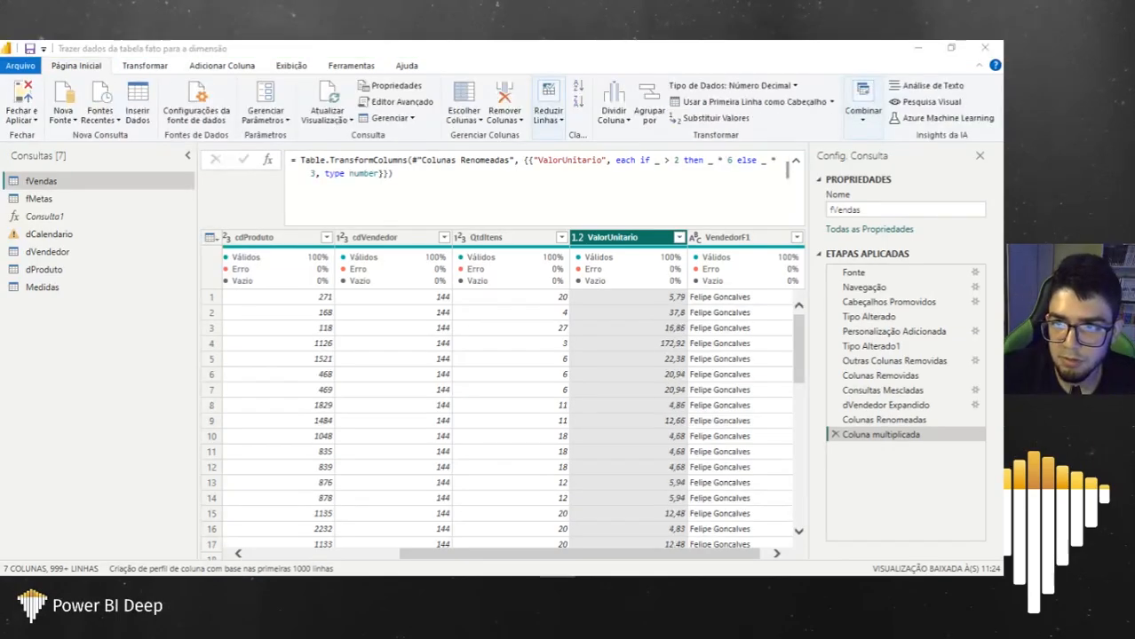
Step: Examine the if condition in the formula and compare the ValorUnitario values between the Colunas Renomeadas and Coluna multiplicada steps
click(662, 164)
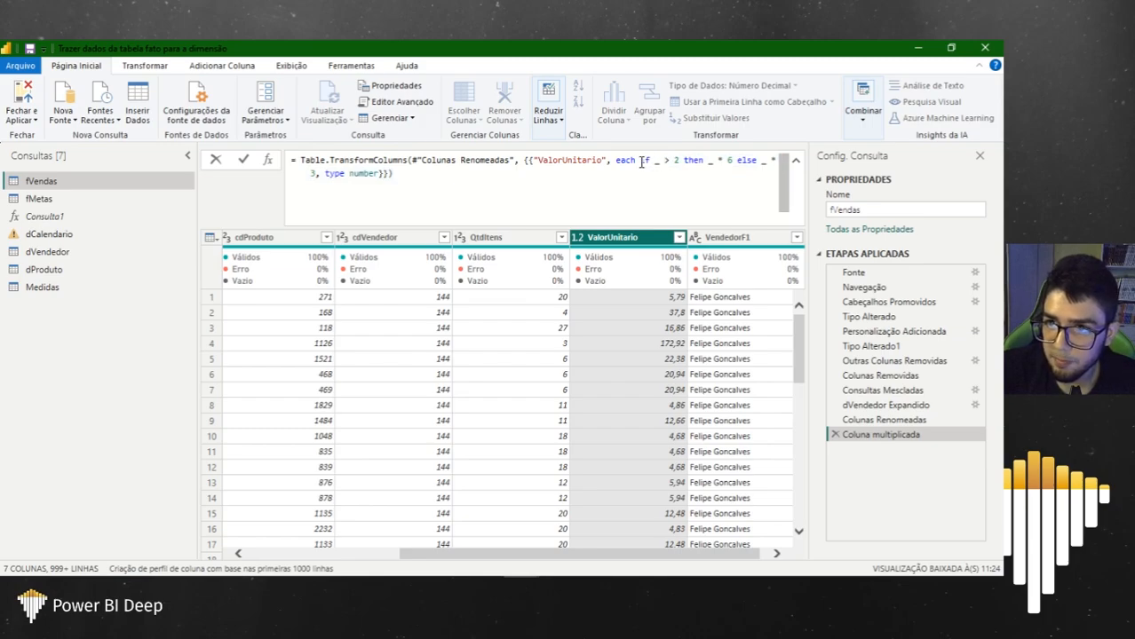
drag(640, 162, 727, 159)
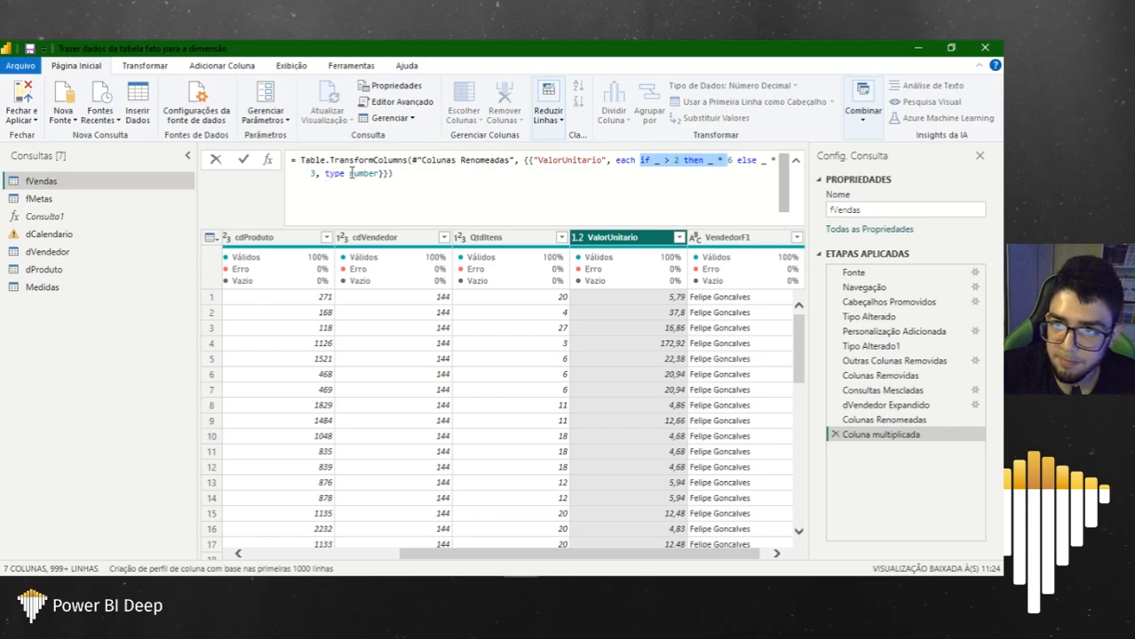
click(645, 297)
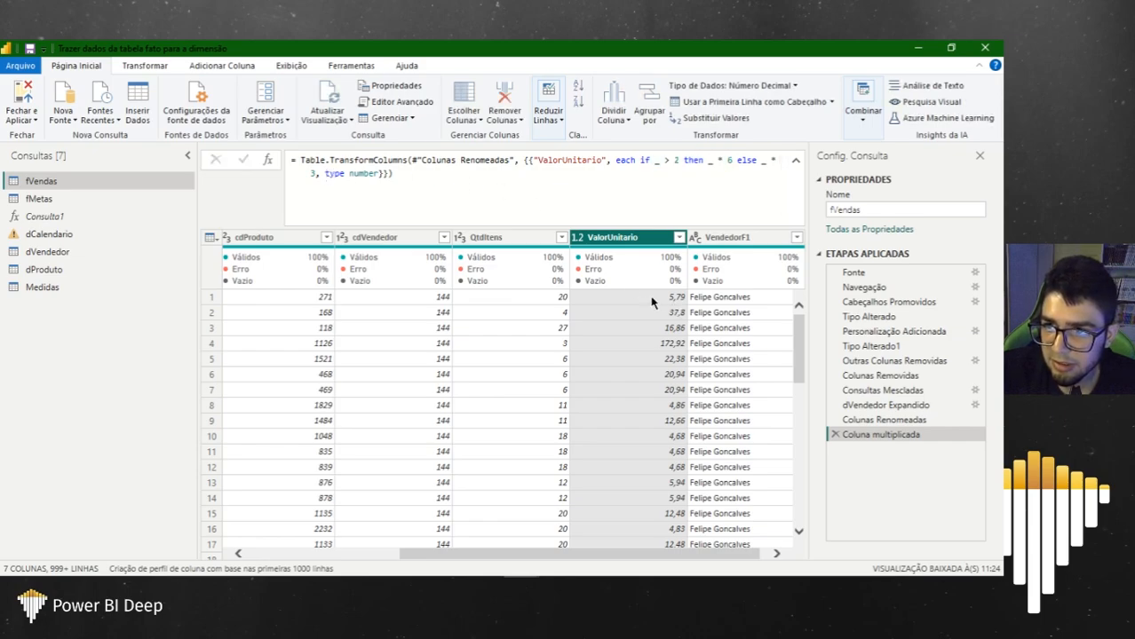
click(875, 420)
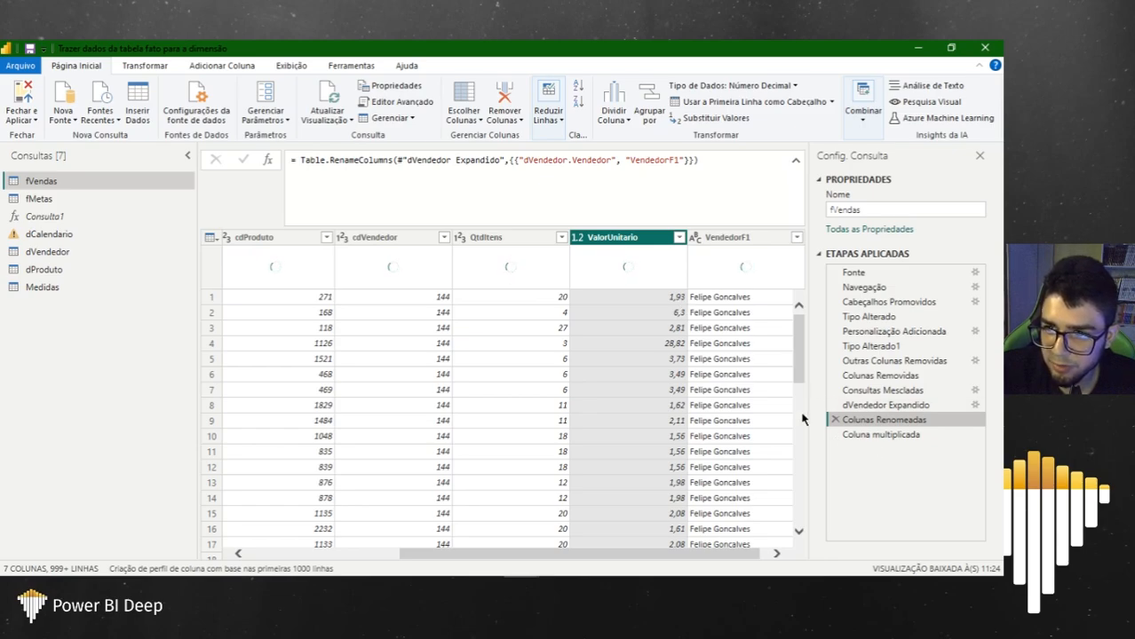
click(871, 434)
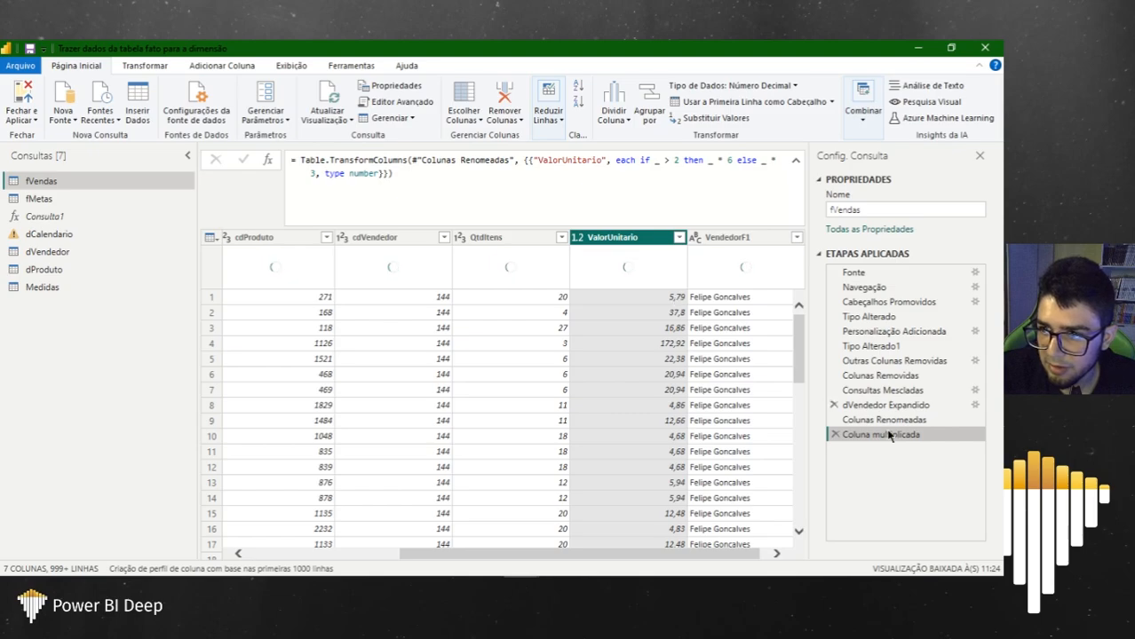
click(843, 419)
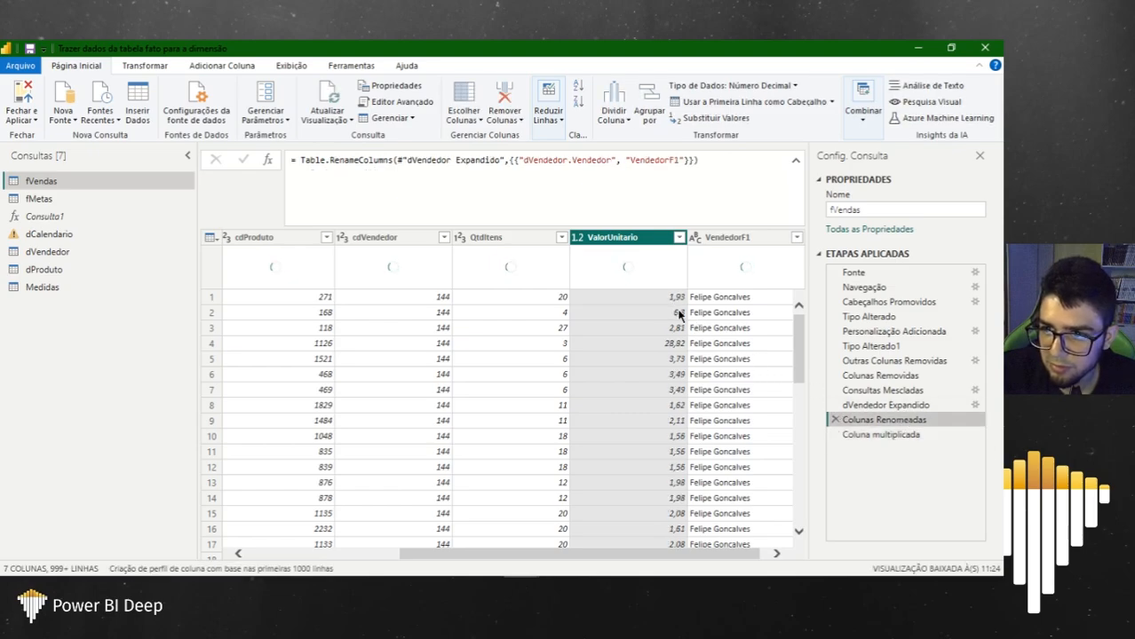
click(865, 435)
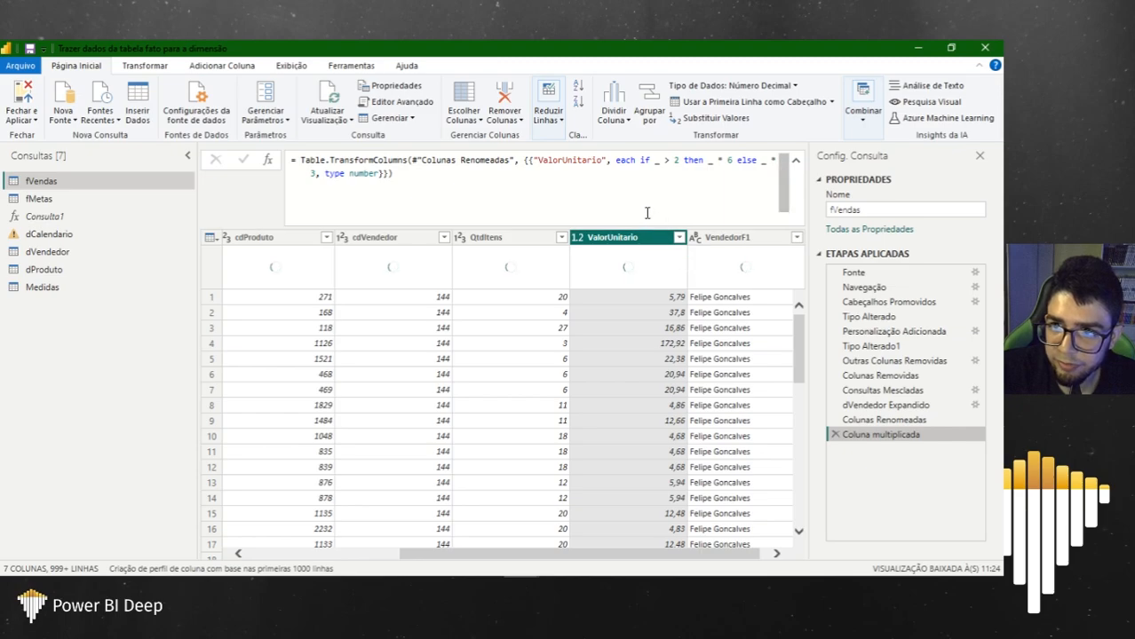
Step: Replace the three underscores in the conditional expression with x, giving if x > 2 then x * 6 else x * 3
click(671, 168)
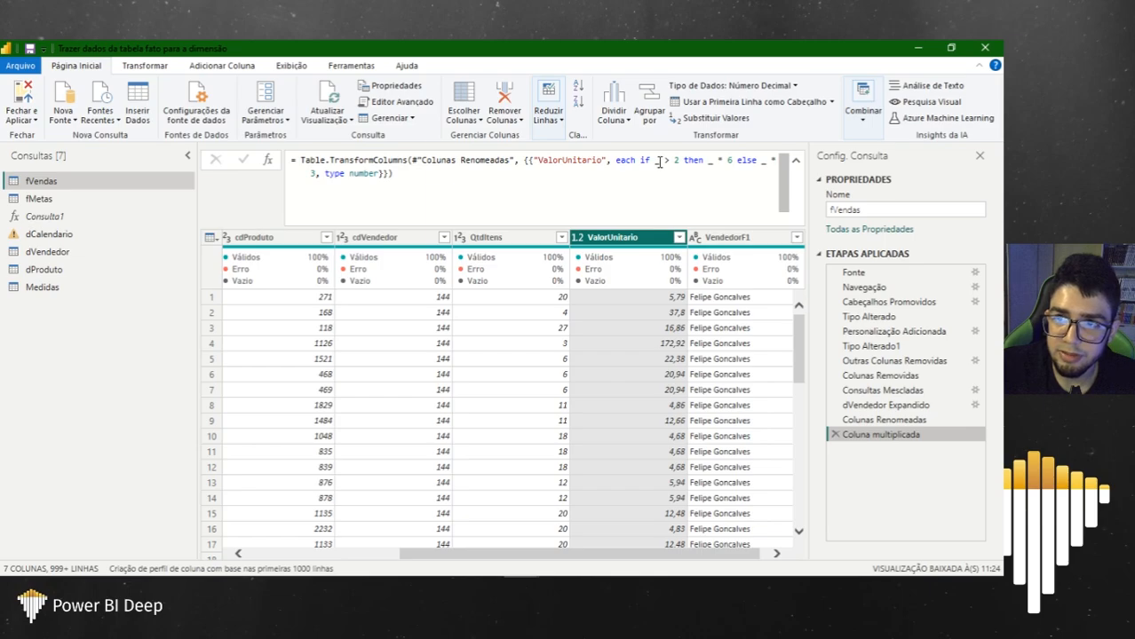
click(659, 161)
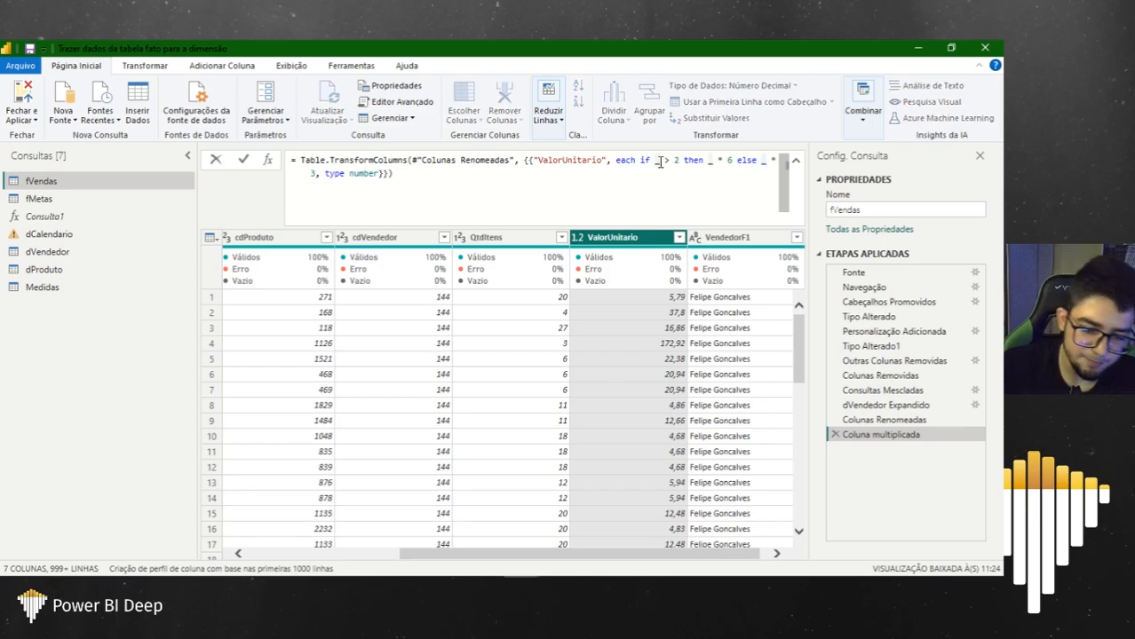
key(BackSpace)
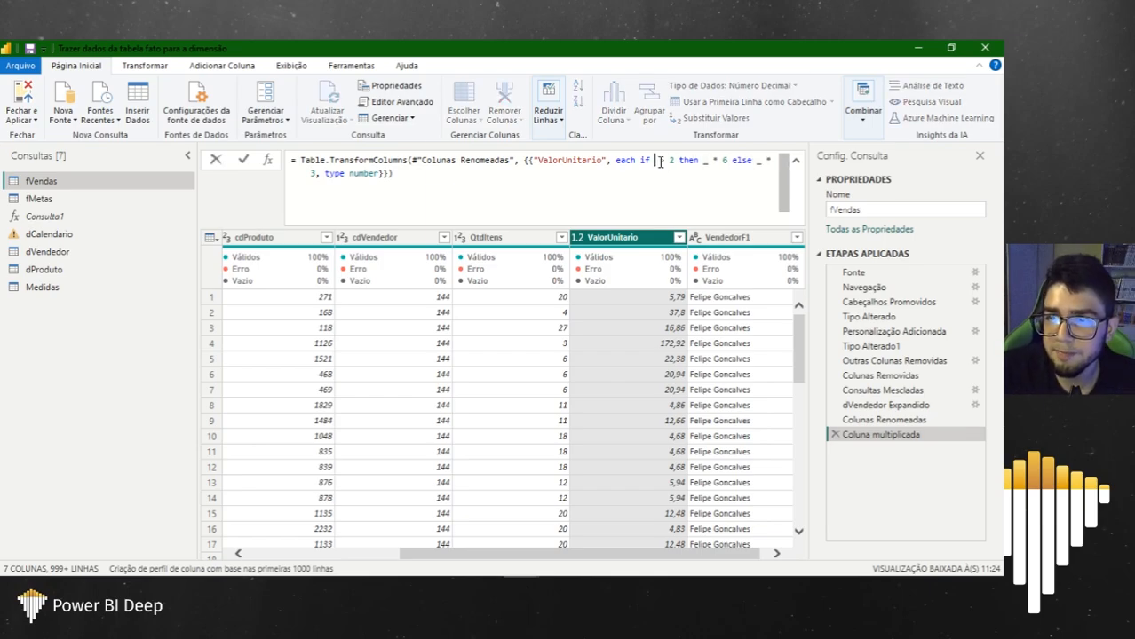
text(>)
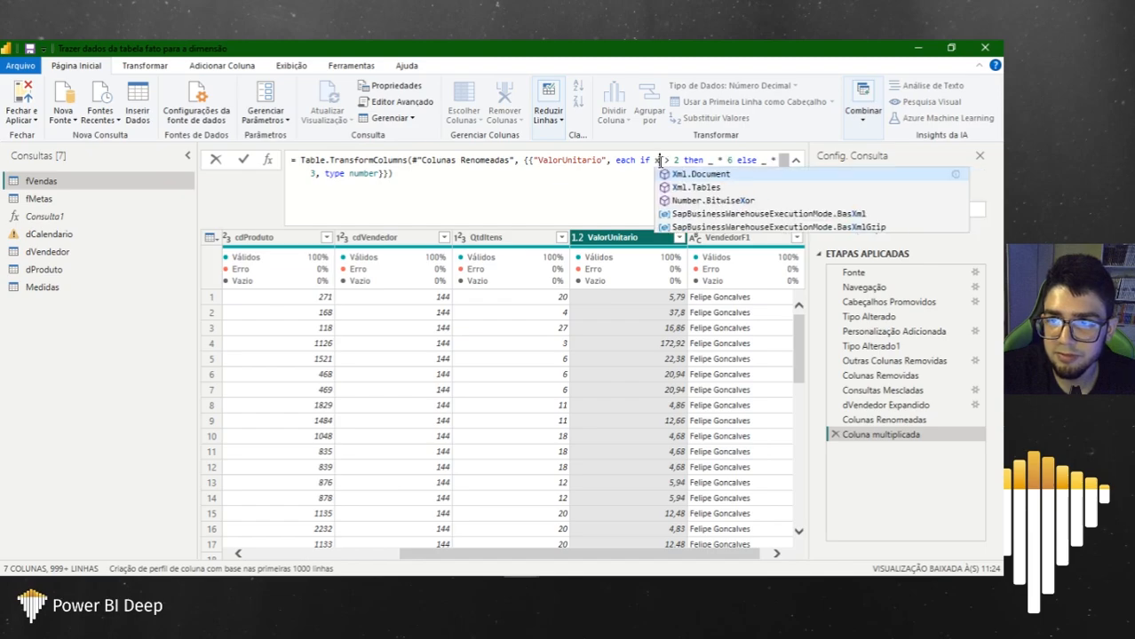
key(Right)
key(Right)
key(Left)
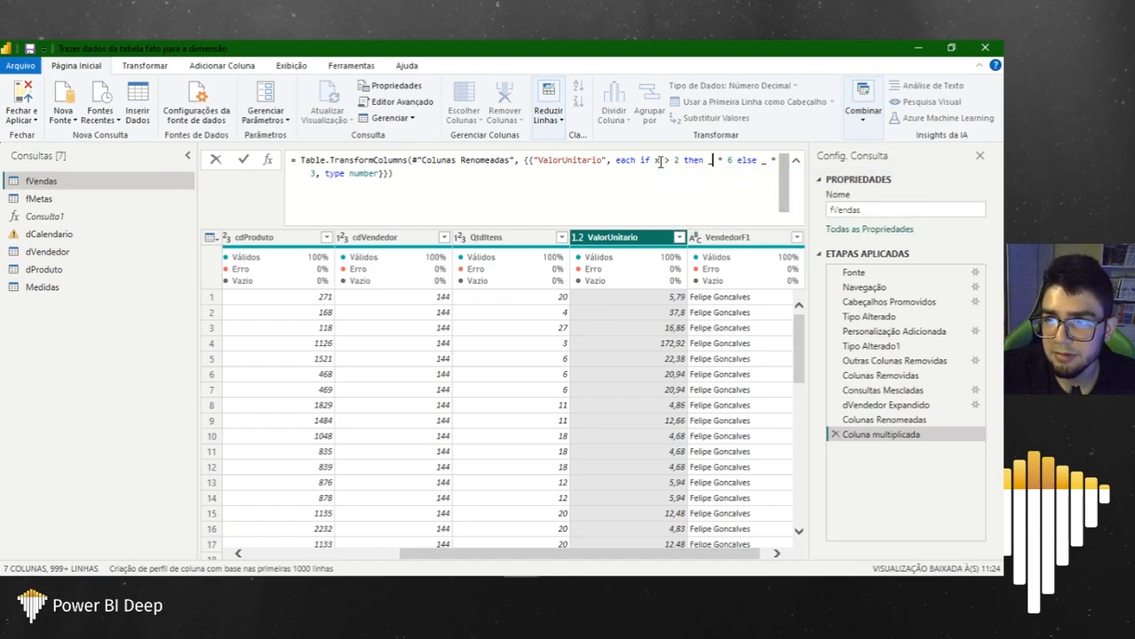
key(BackSpace)
text(x)
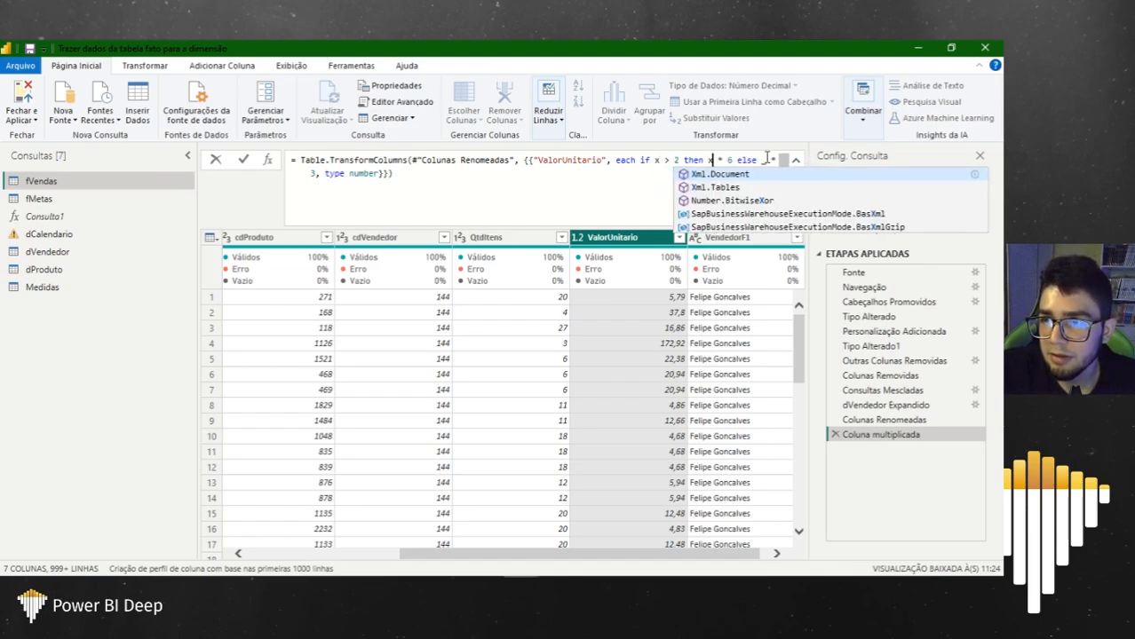
click(766, 160)
key(BackSpace)
text(x)
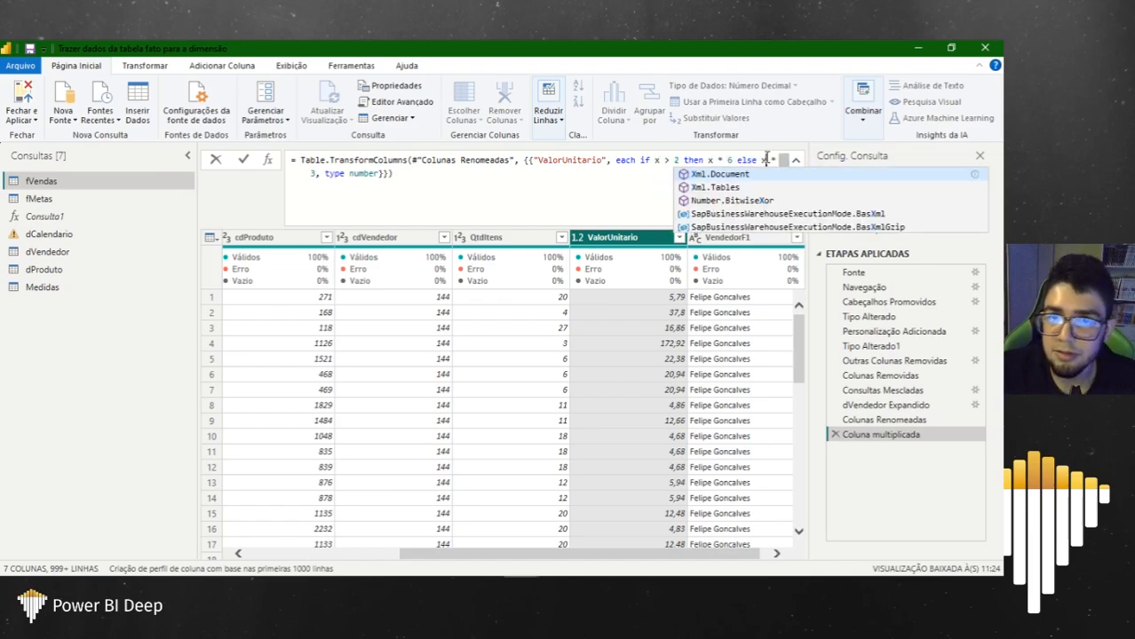
Step: Insert the function declaration (x) => between each and if in the ValorUnitario formula and apply it
click(613, 160)
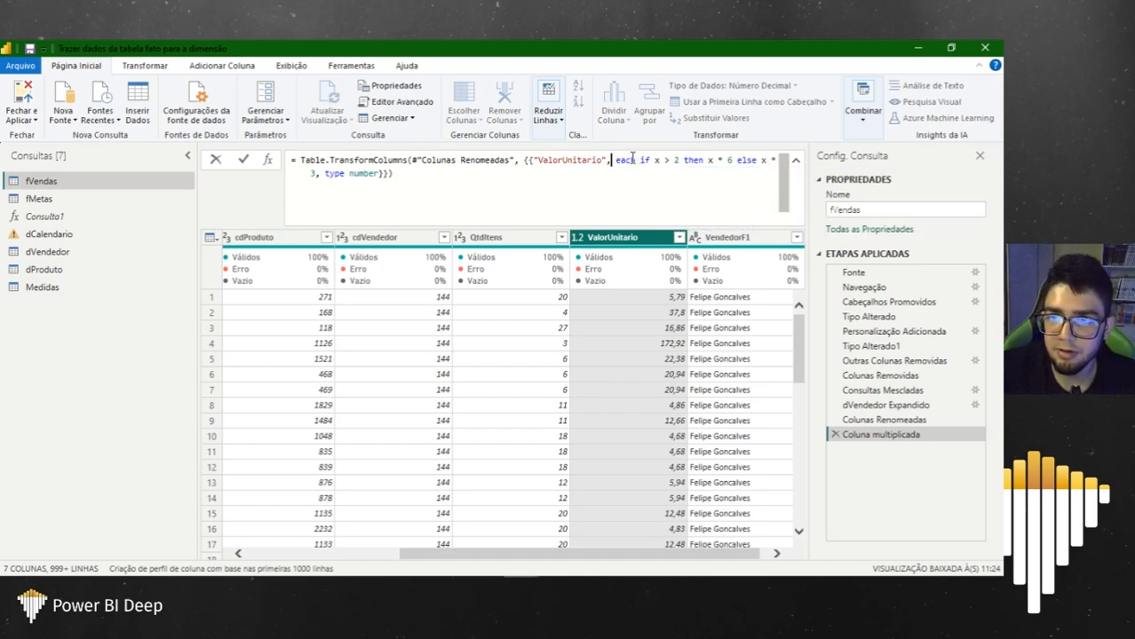
double_click(627, 160)
key(Right)
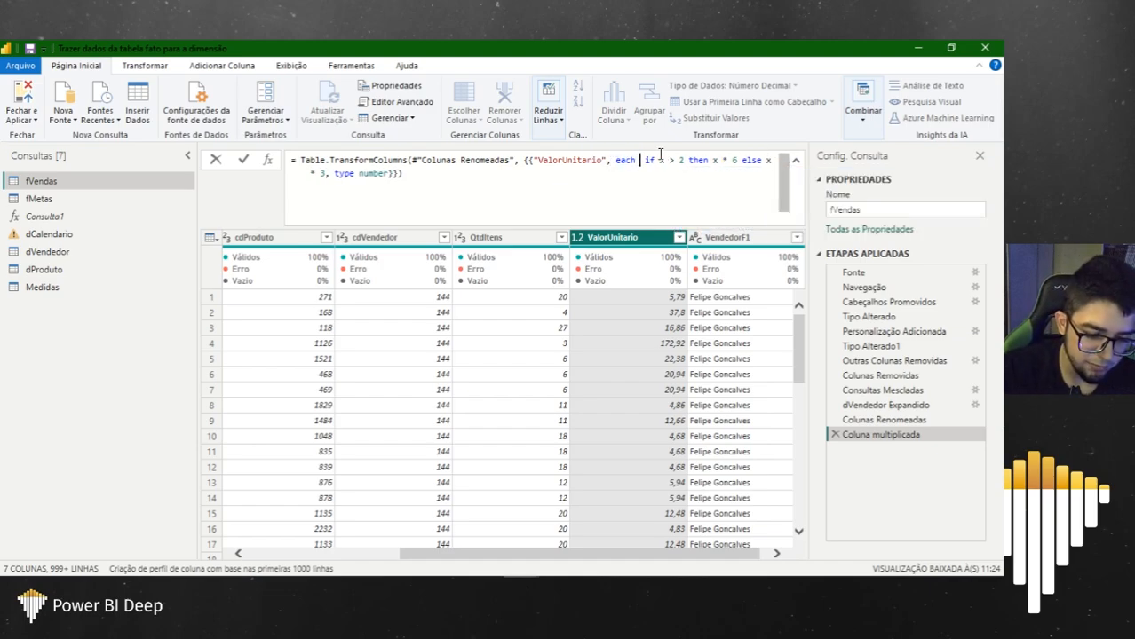
text((x)
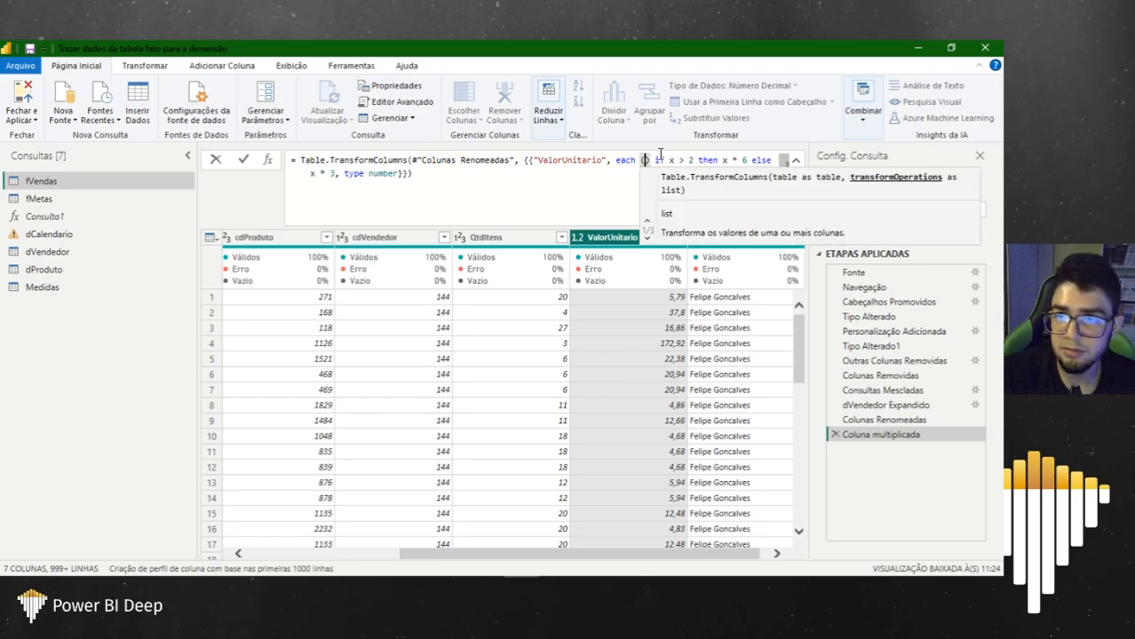
text() =>)
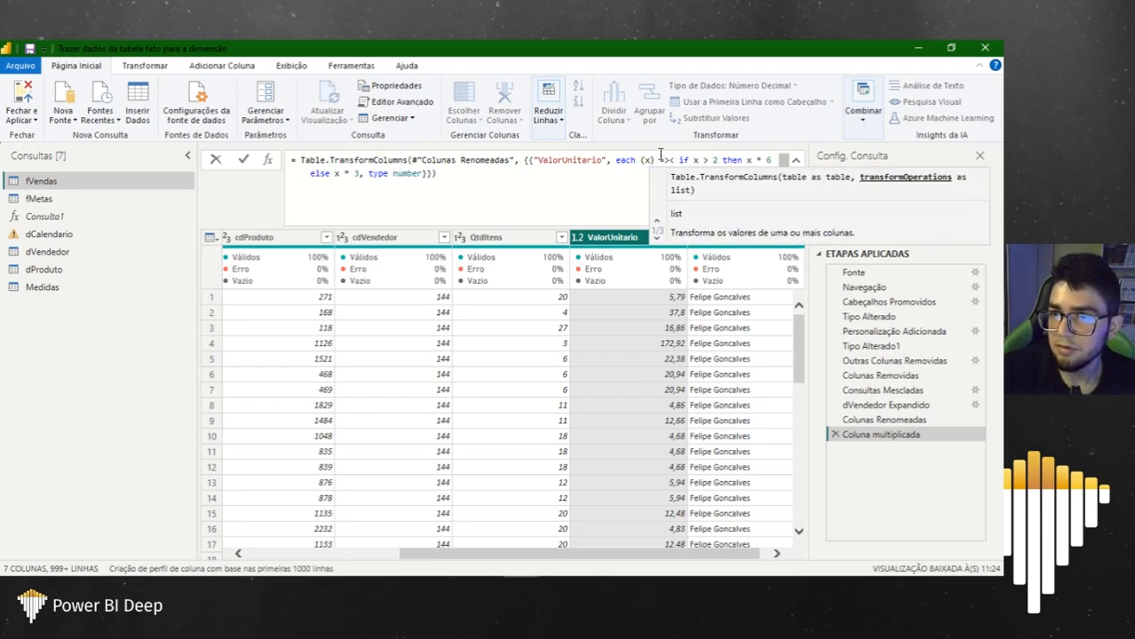
click(568, 173)
key(Return)
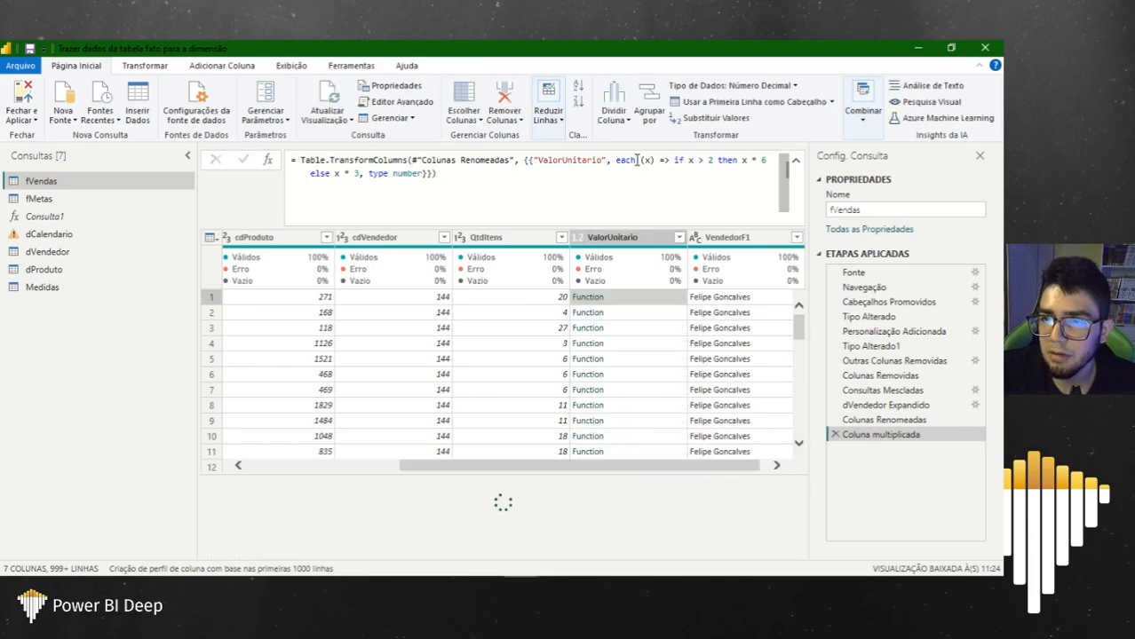
Step: Remove each before (x) => in the formula, apply the change, and highlight the (x) parameter
drag(638, 160, 609, 160)
key(Delete)
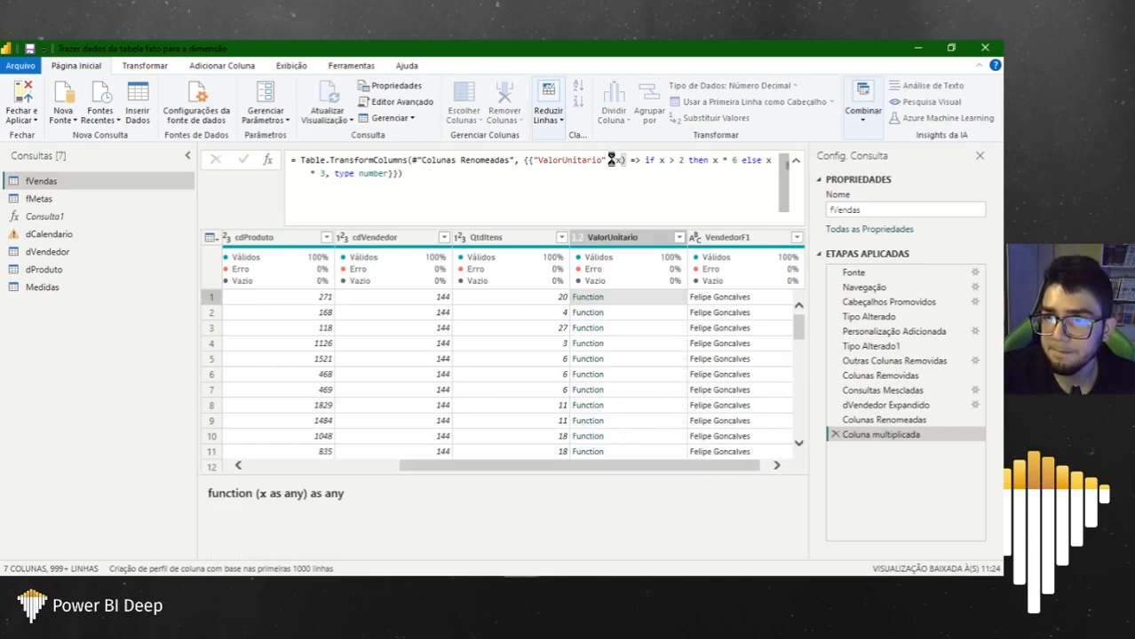
key(Return)
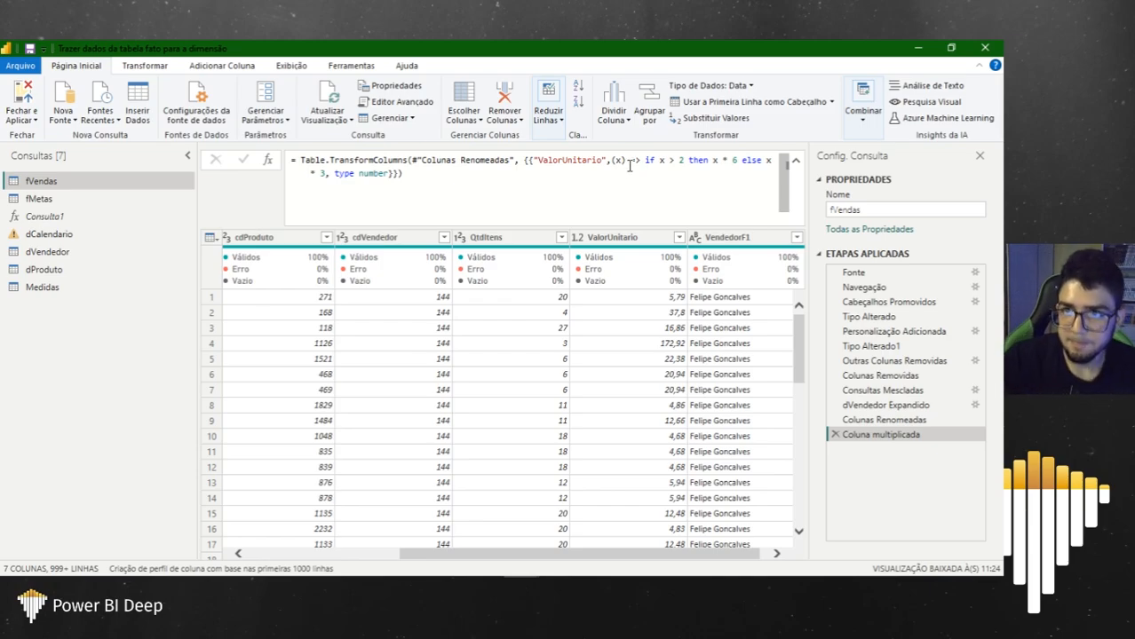
click(623, 160)
drag(612, 160, 626, 161)
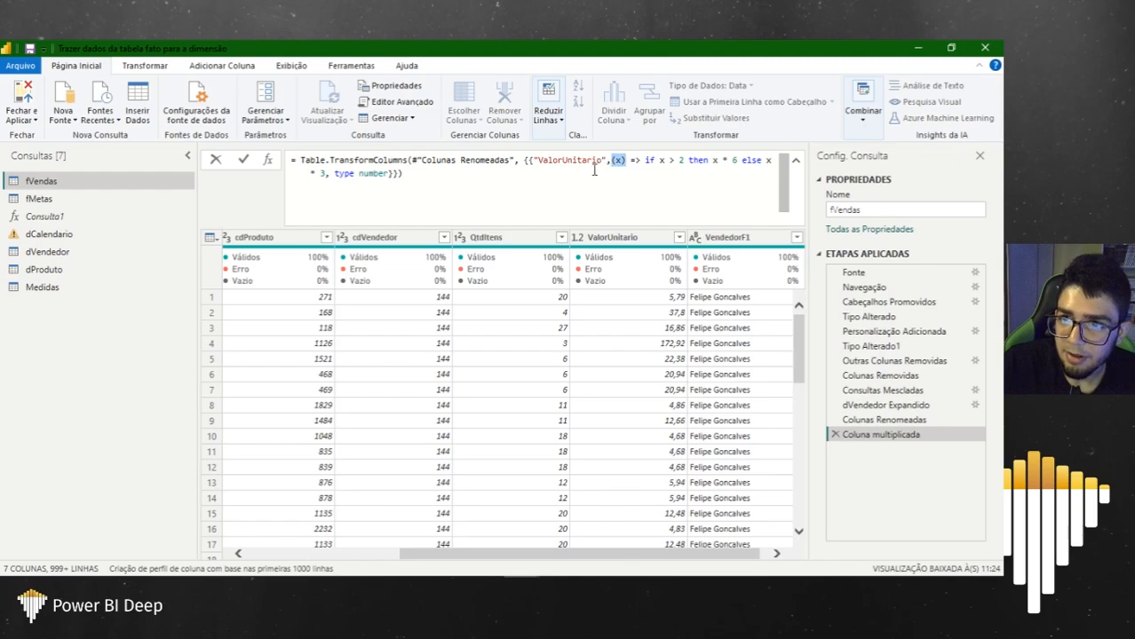
Step: Highlight the "ValorUnitario" column name, the (x) => declaration and the if expression in the Table.TransformColumns formula to examine the function
click(606, 160)
drag(607, 160, 532, 162)
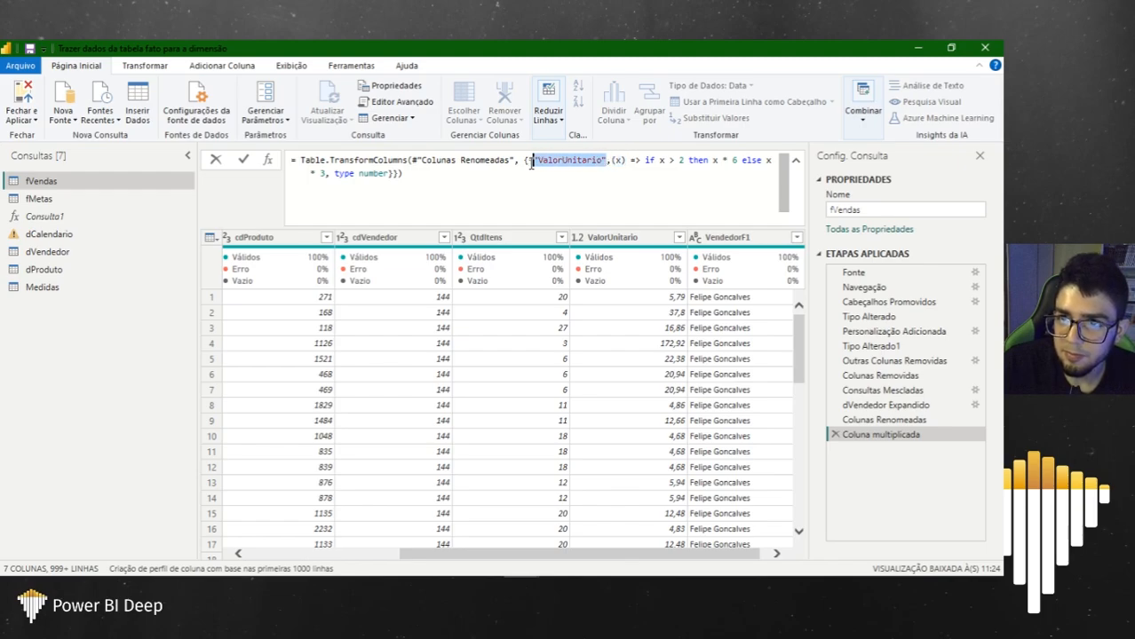
text({)
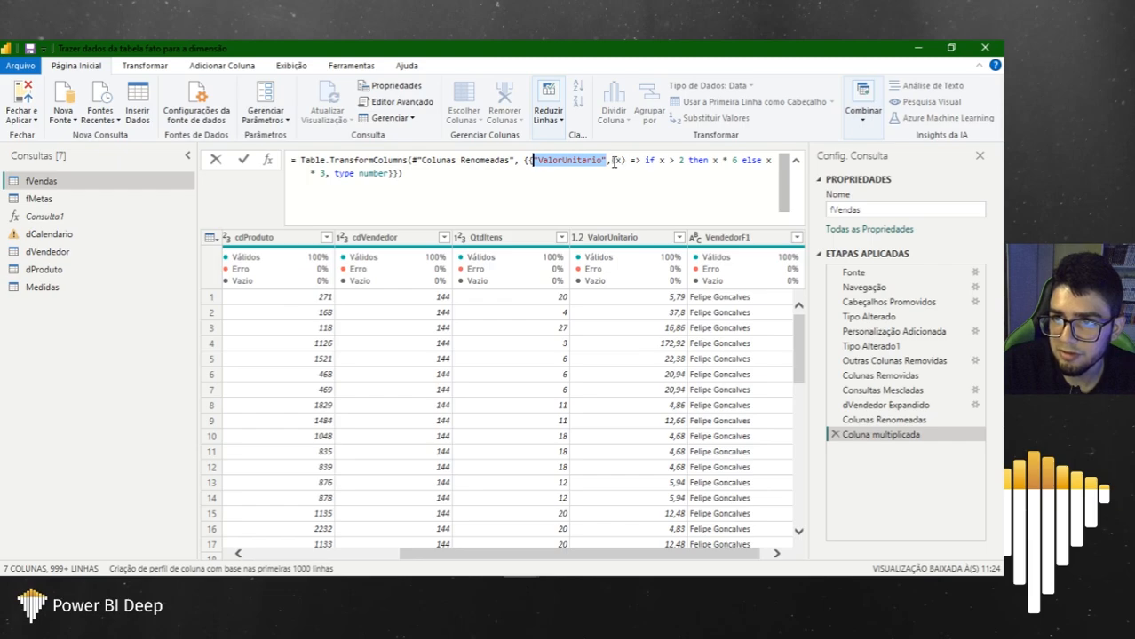
drag(611, 162, 659, 162)
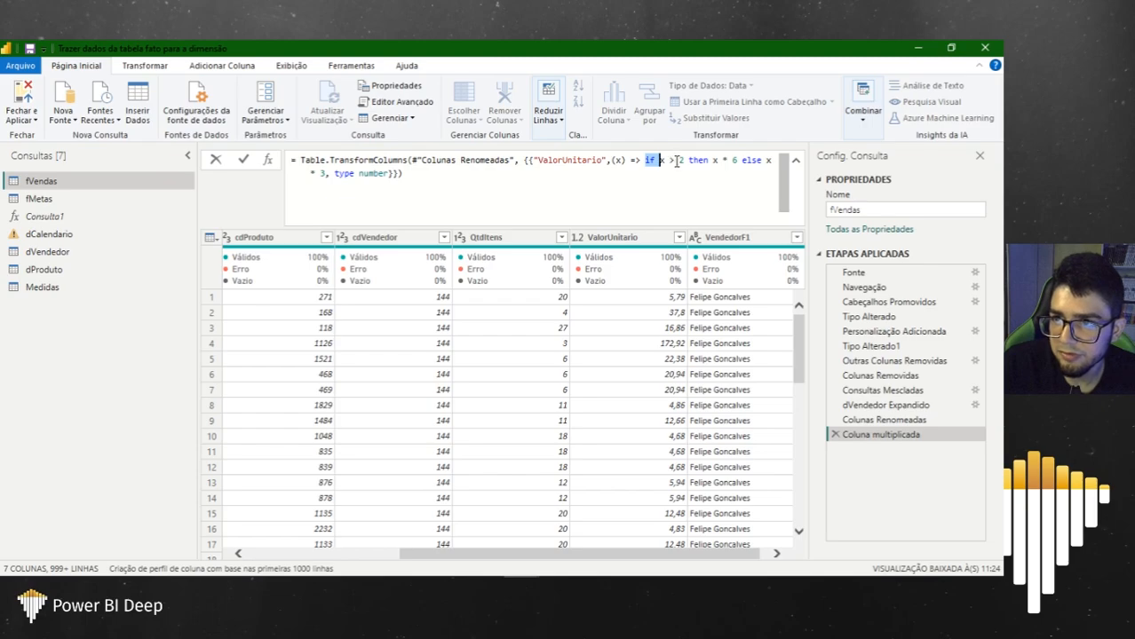
double_click(690, 161)
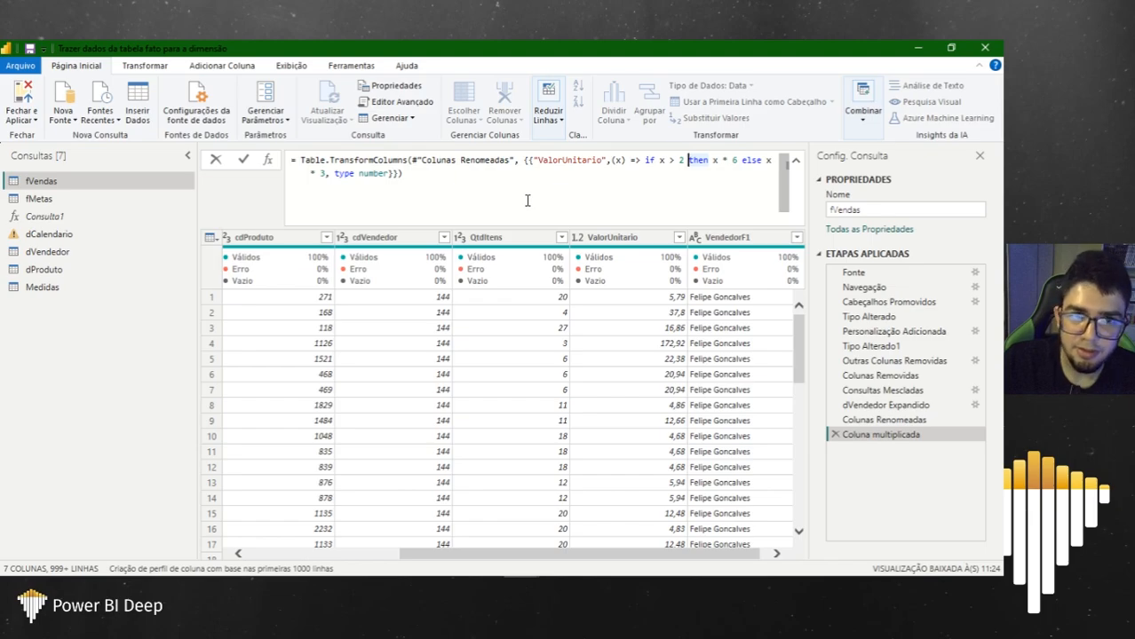
click(443, 171)
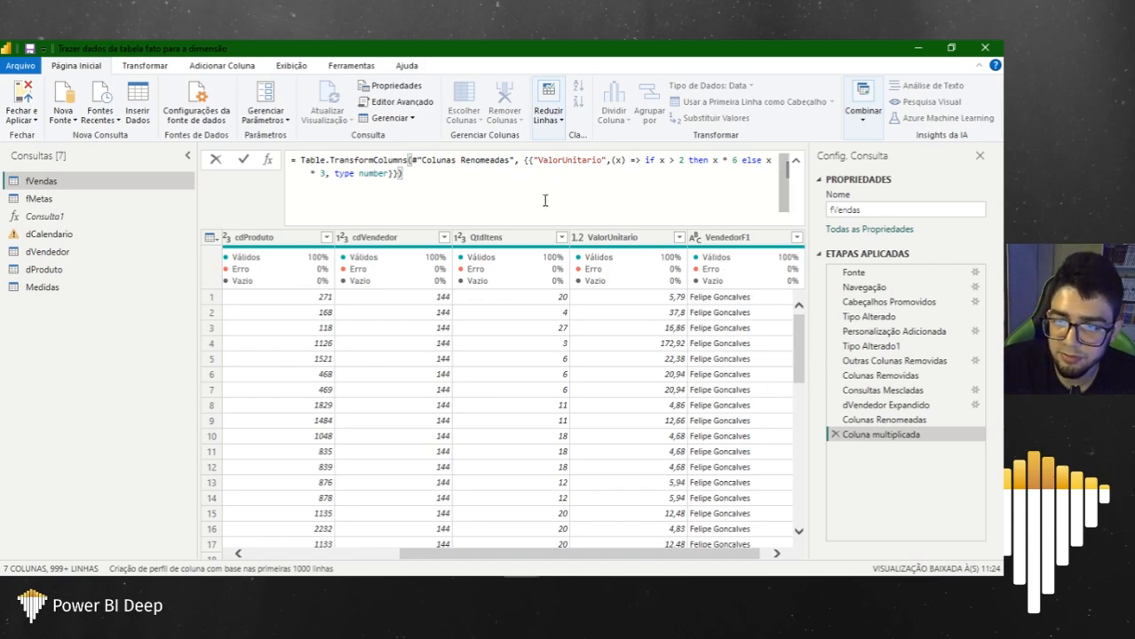
drag(611, 161, 665, 160)
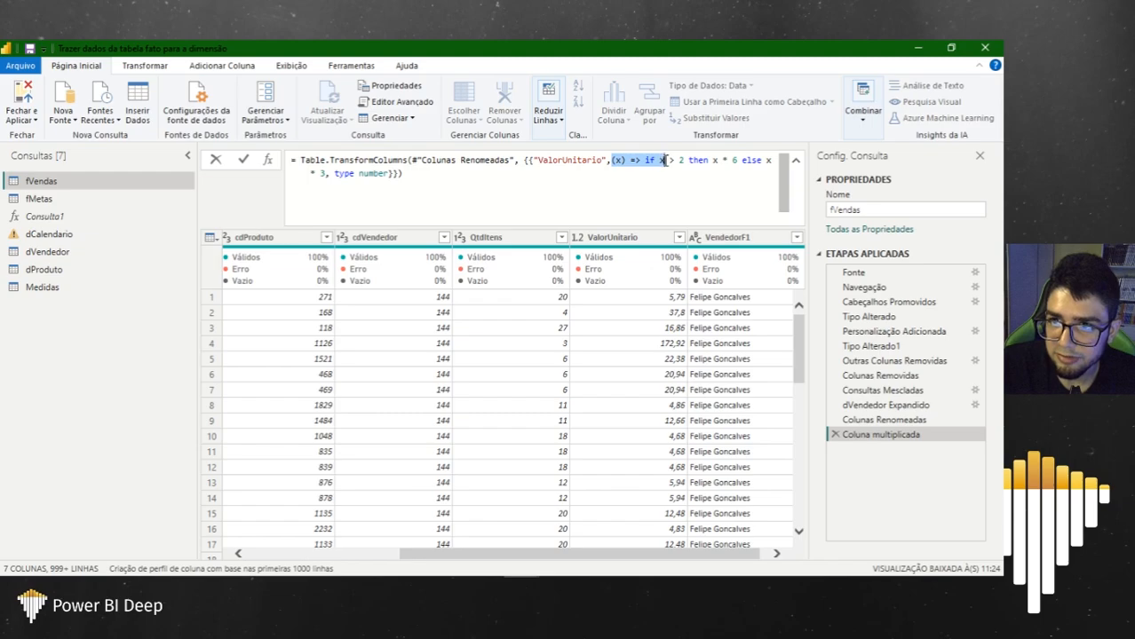
Step: Delete the Coluna multiplicada step from the fVendas query
click(835, 434)
right_click(760, 237)
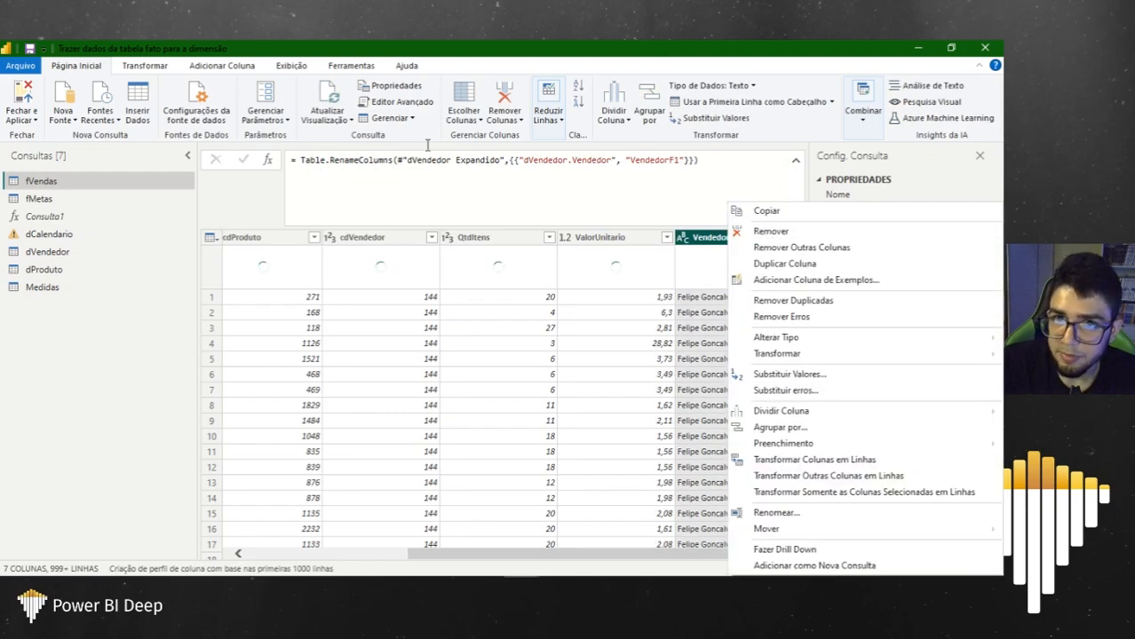
Step: Start a new custom column in fVendas and name it VendedorF2
click(165, 65)
click(192, 66)
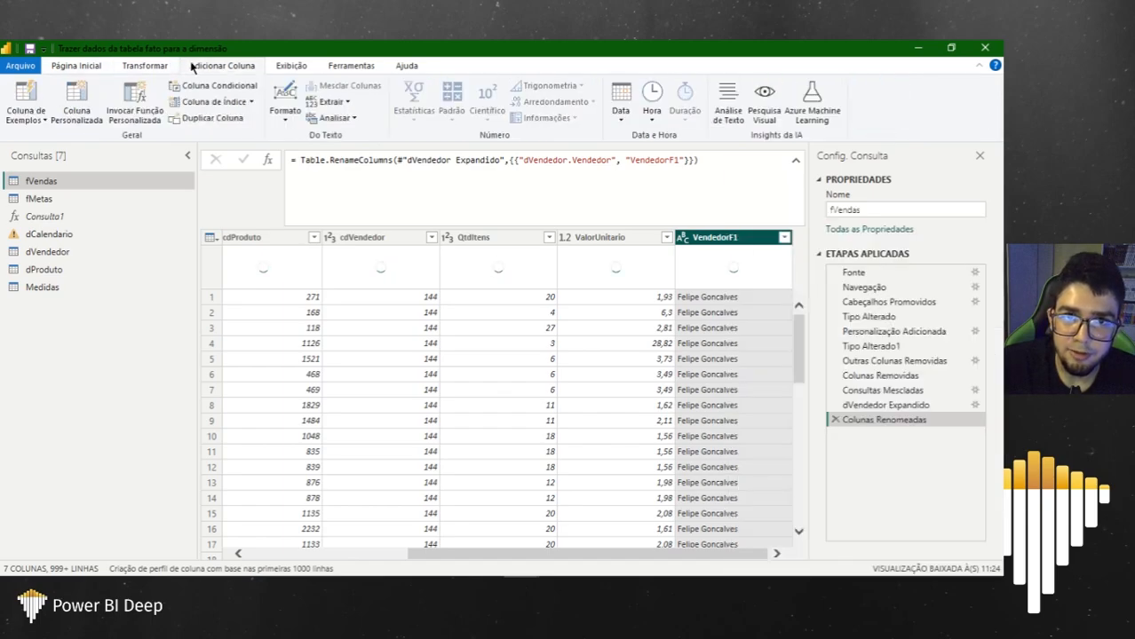
click(86, 111)
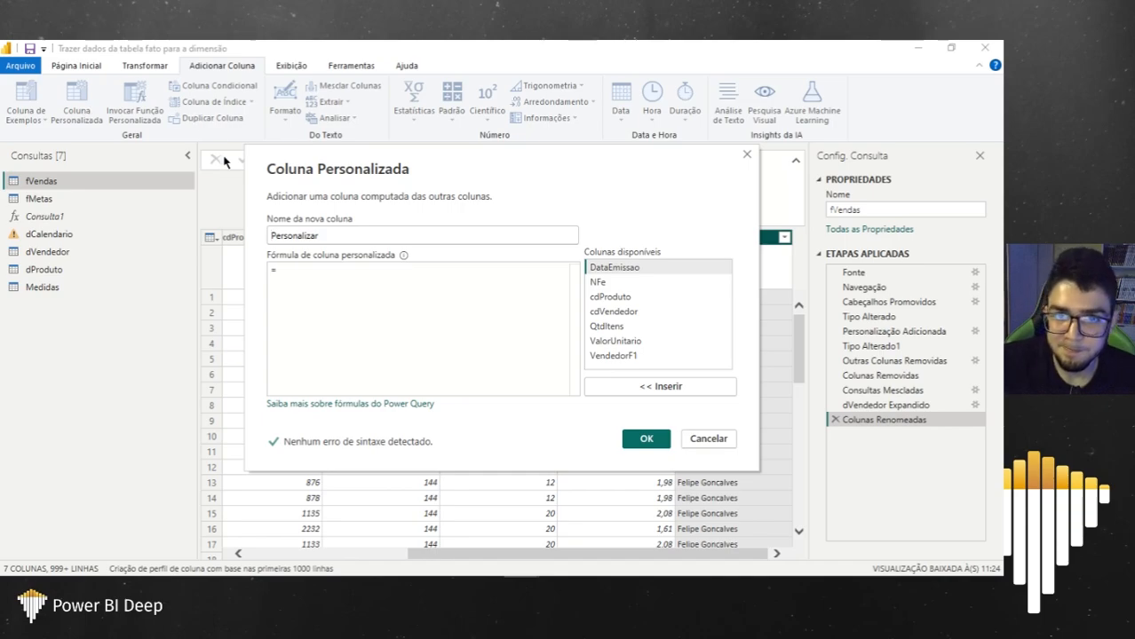
double_click(343, 235)
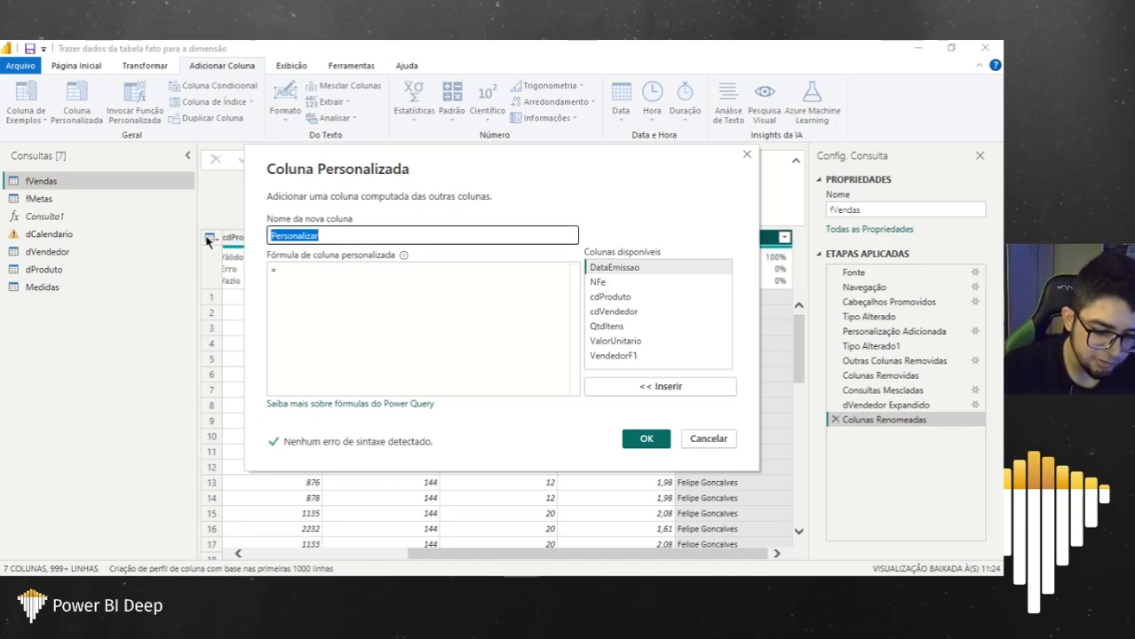
text(Fend)
key(BackSpace)
key(BackSpace)
text(ndedor)
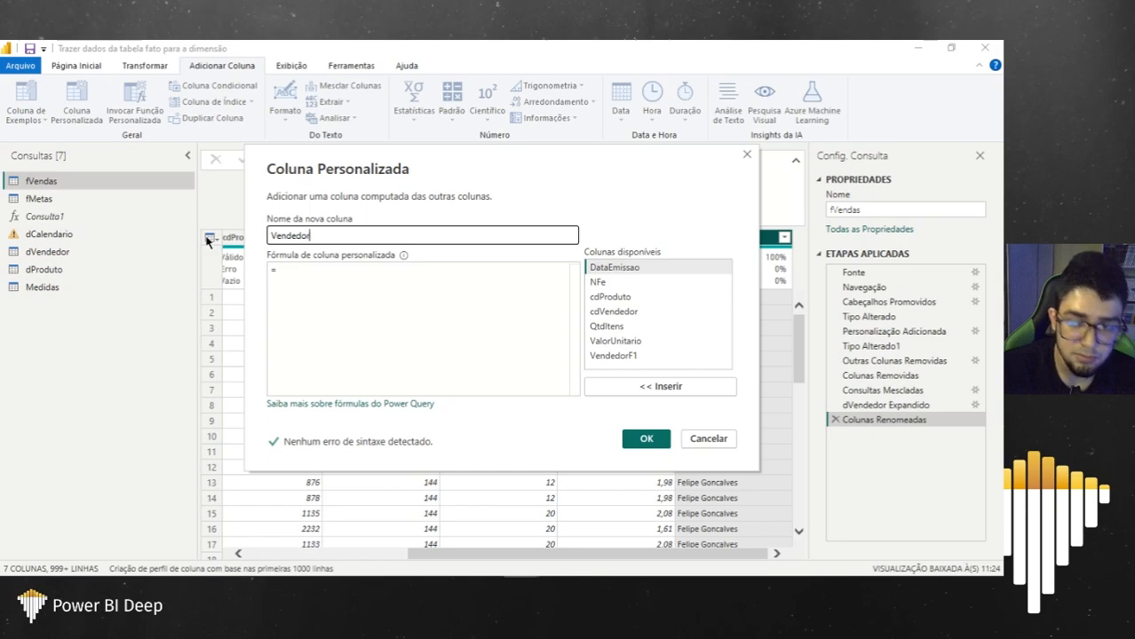
text(F2)
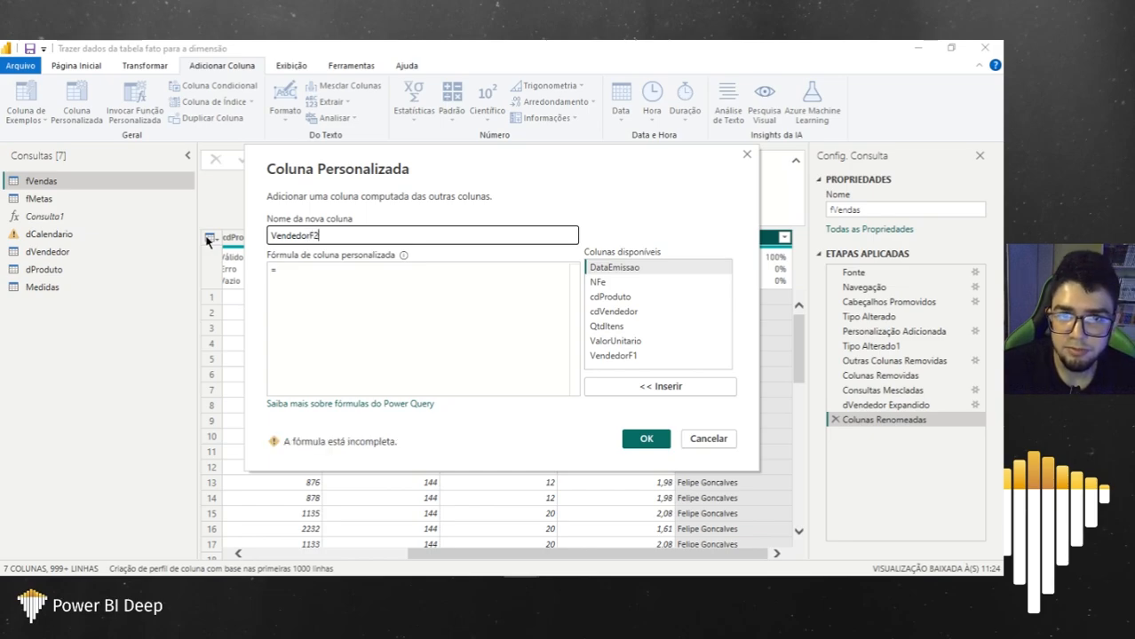
Step: Insert the Table.SelectRows function in the custom column formula, removing the stray table. text in front of it
click(318, 272)
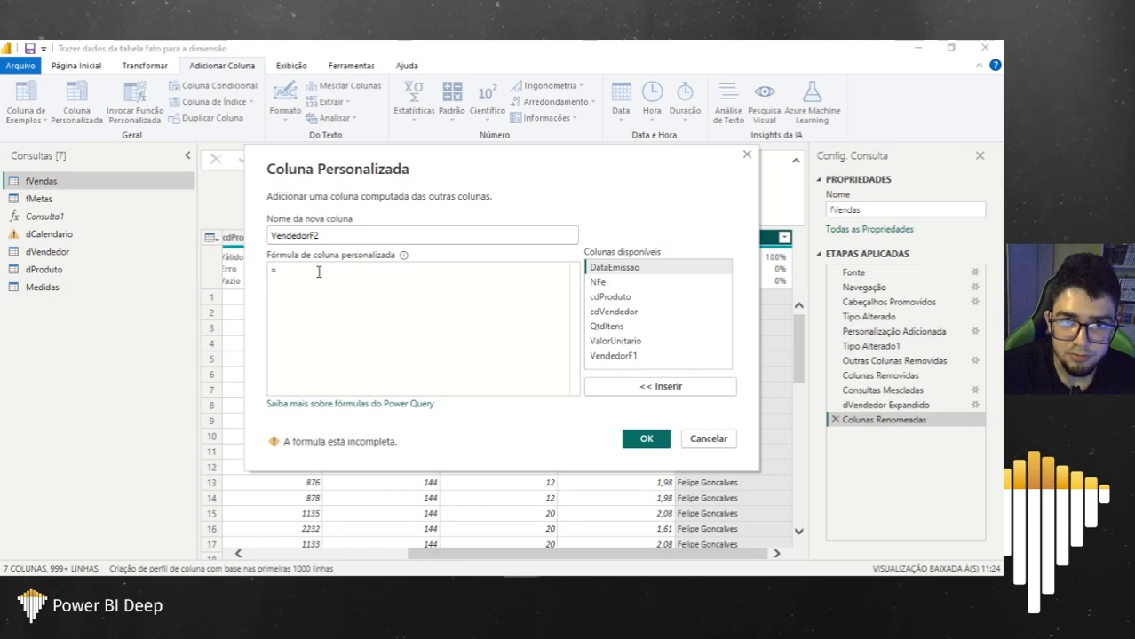
text(t)
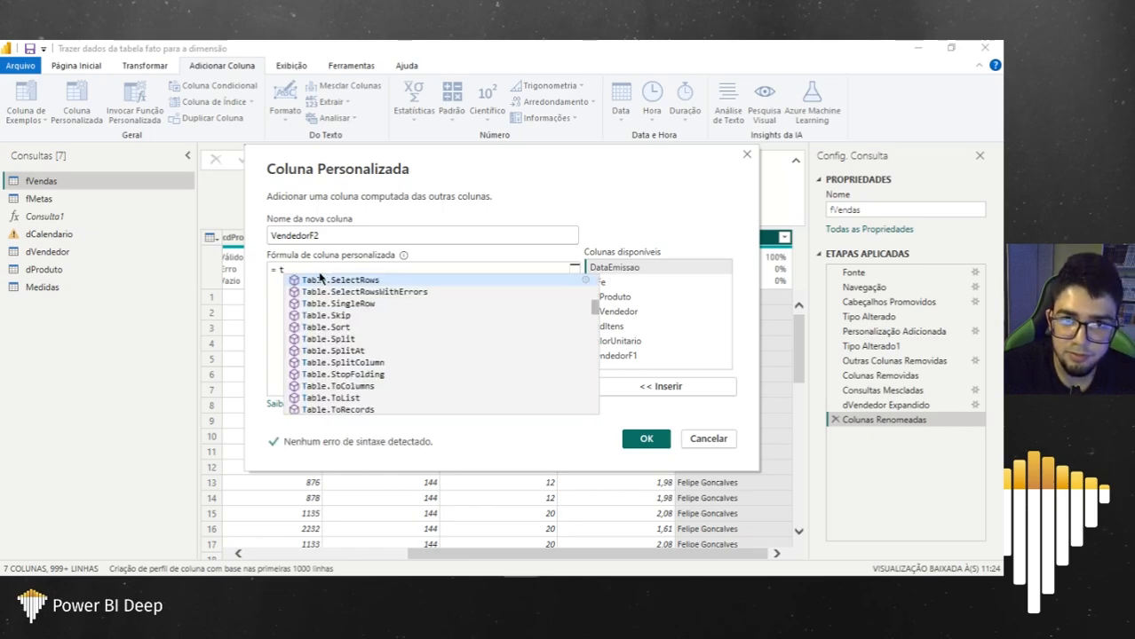
text(Bb)
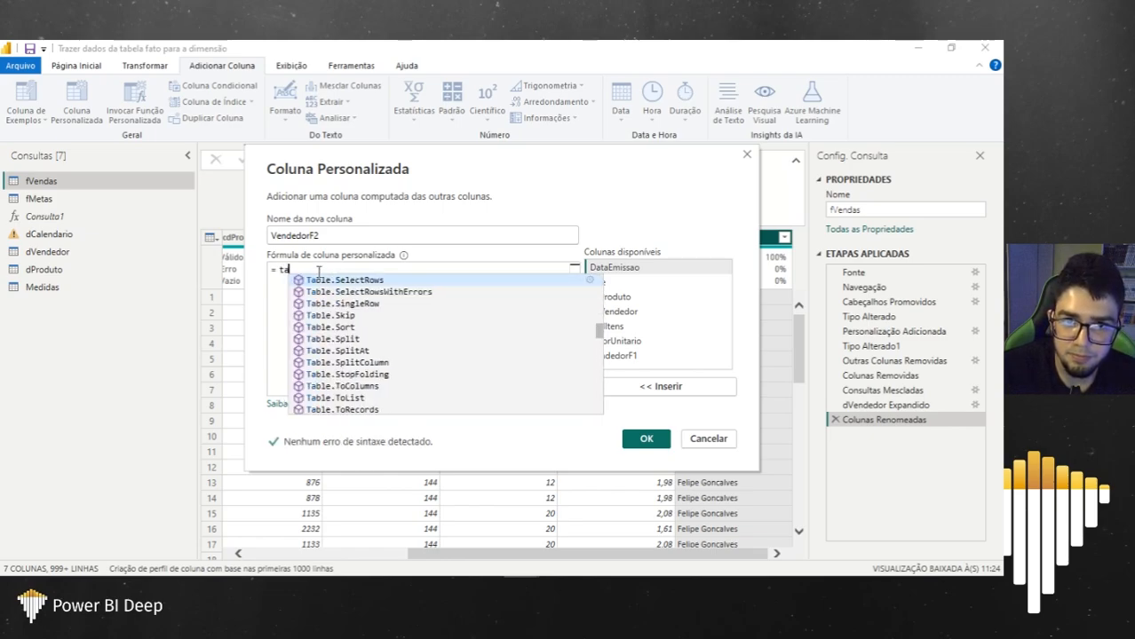
text(le.)
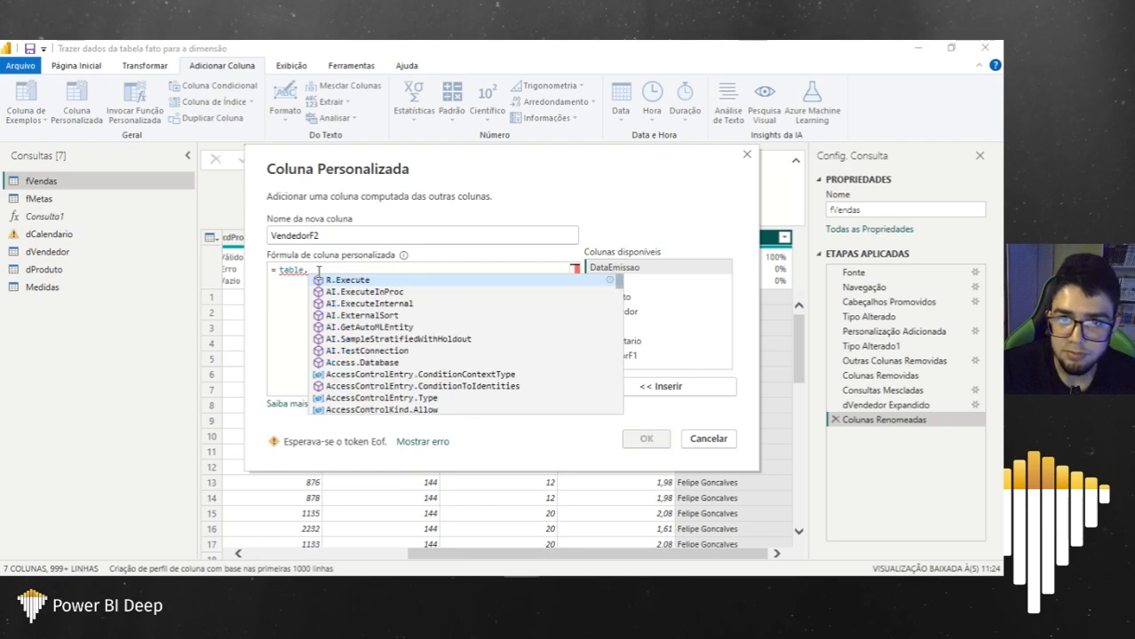
text(sel)
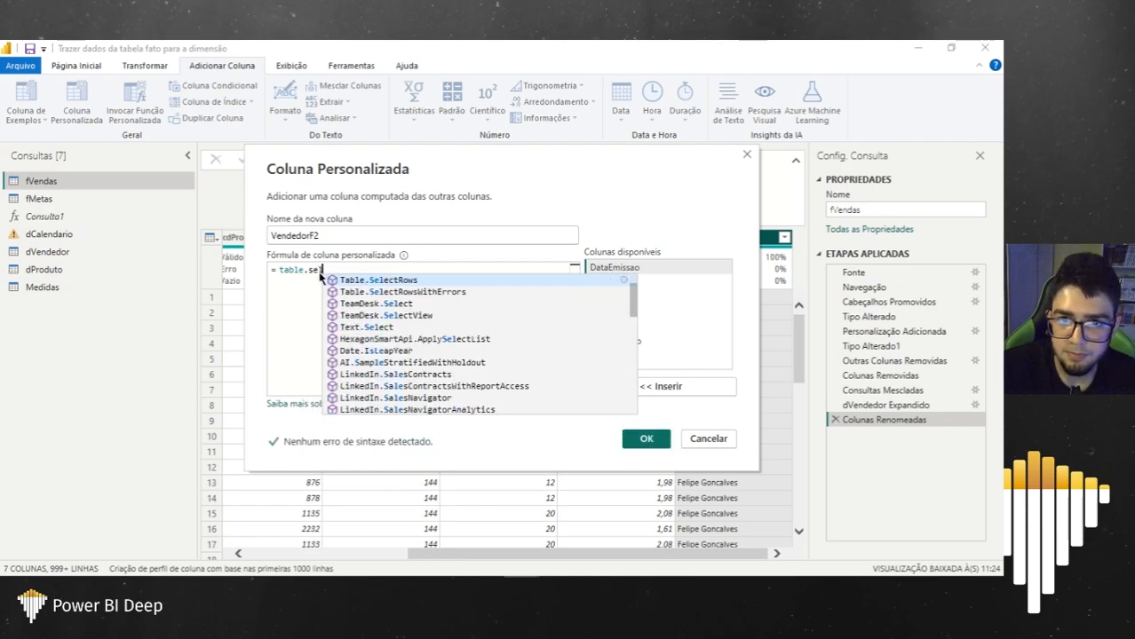
key(Tab)
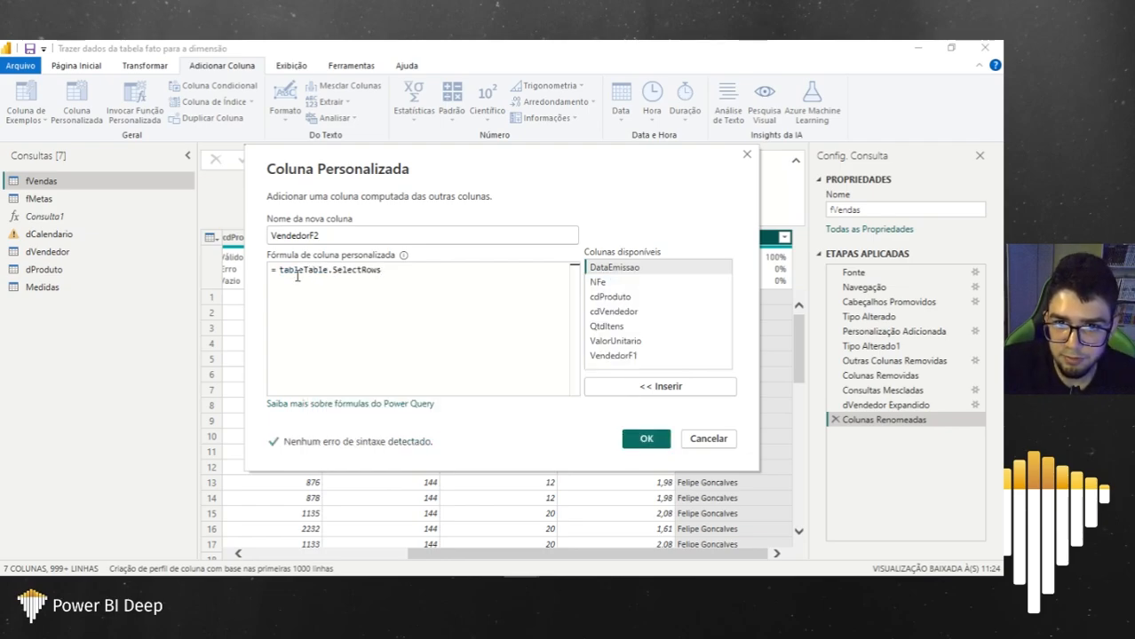
click(305, 270)
key(BackSpace)
key(BackSpace)
key(BackSpace)
key(BackSpace)
key(BackSpace)
Step: Open the function's parenthesis, supply dVendedor as the table argument followed by a comma, and highlight that argument
click(359, 269)
text(()
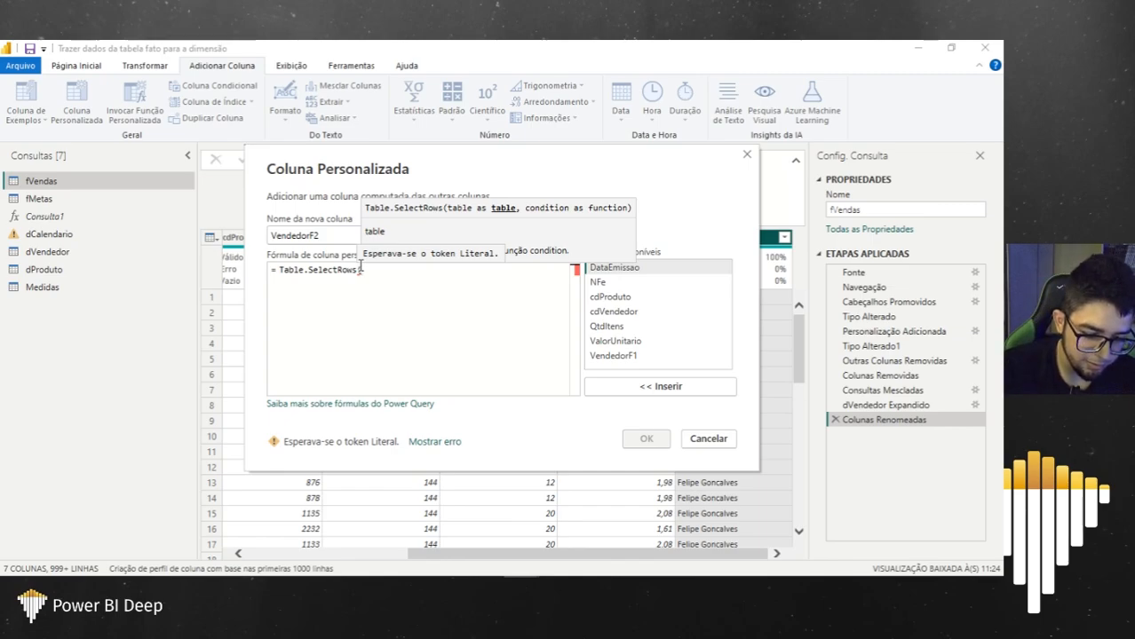
text(cdVendedor)
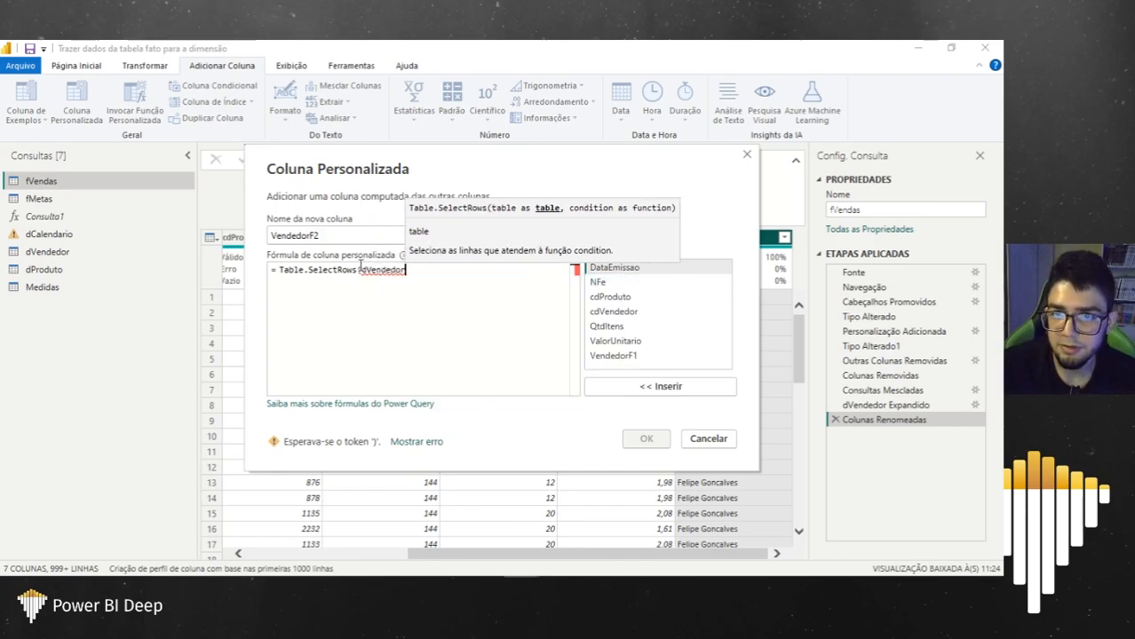
text(,)
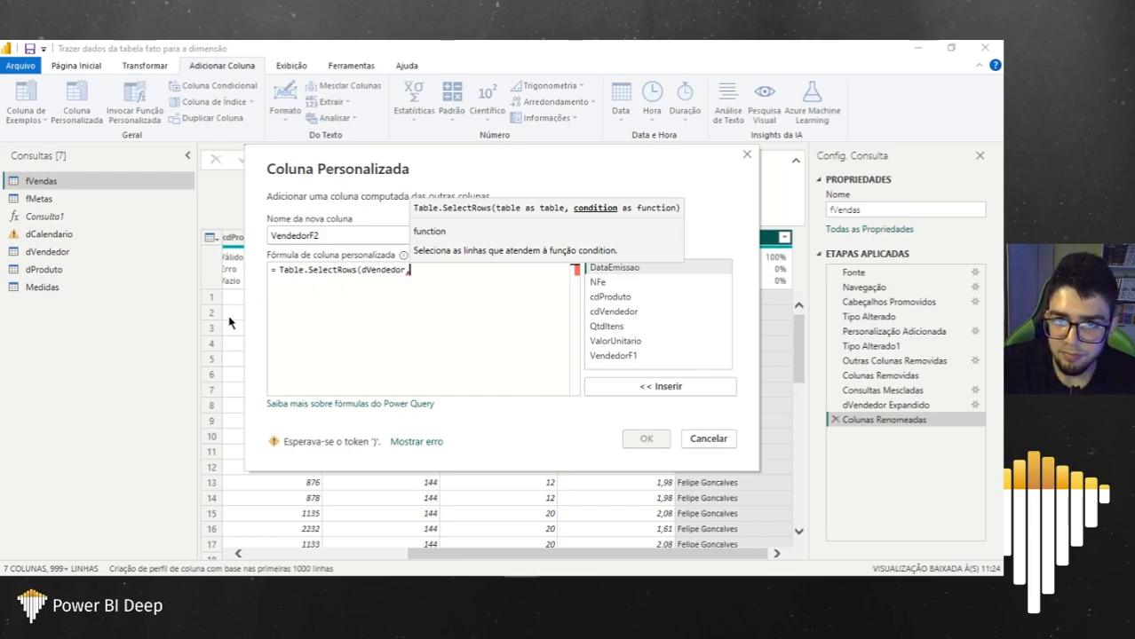
click(405, 271)
drag(405, 271, 363, 271)
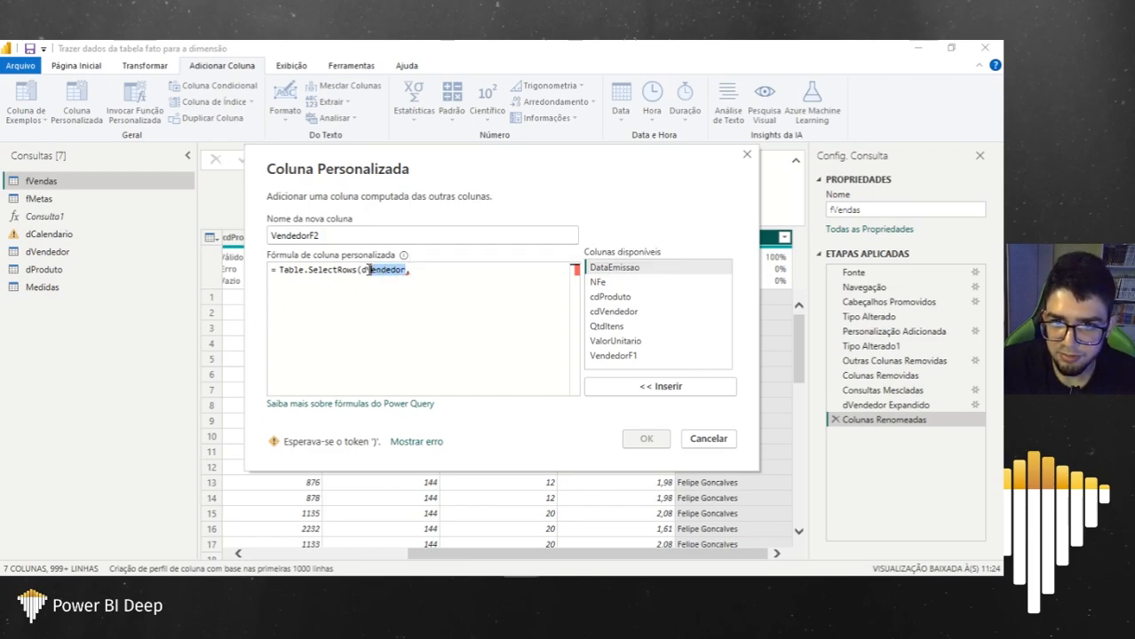
click(421, 281)
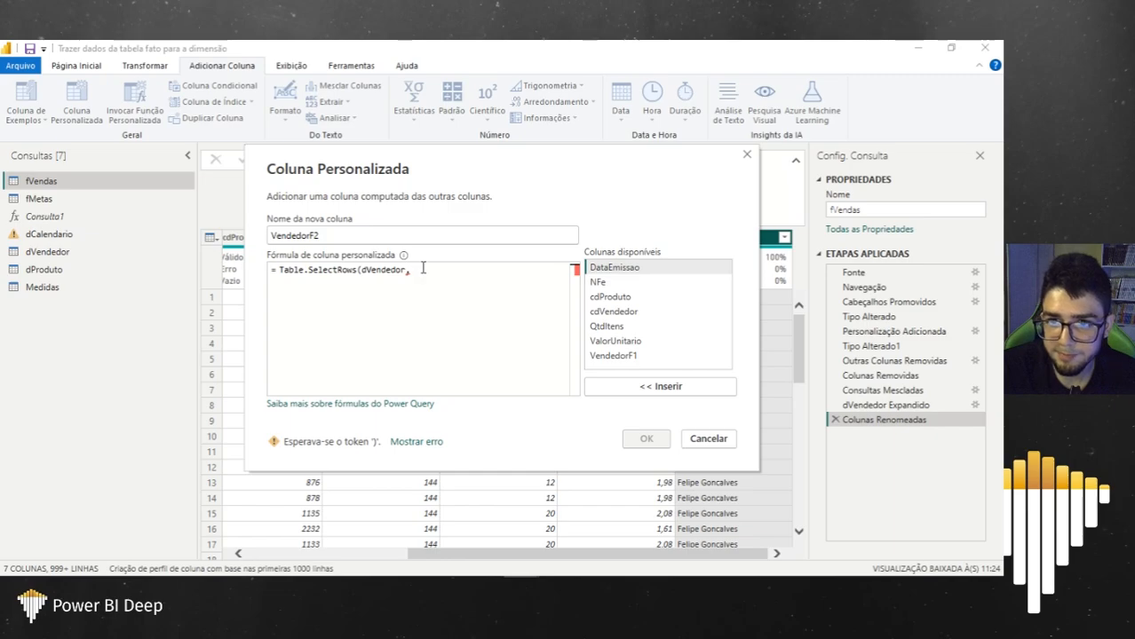
Step: Begin the condition argument of Table.SelectRows with the function declaration (v) =>
text(, (x)
key(BackSpace)
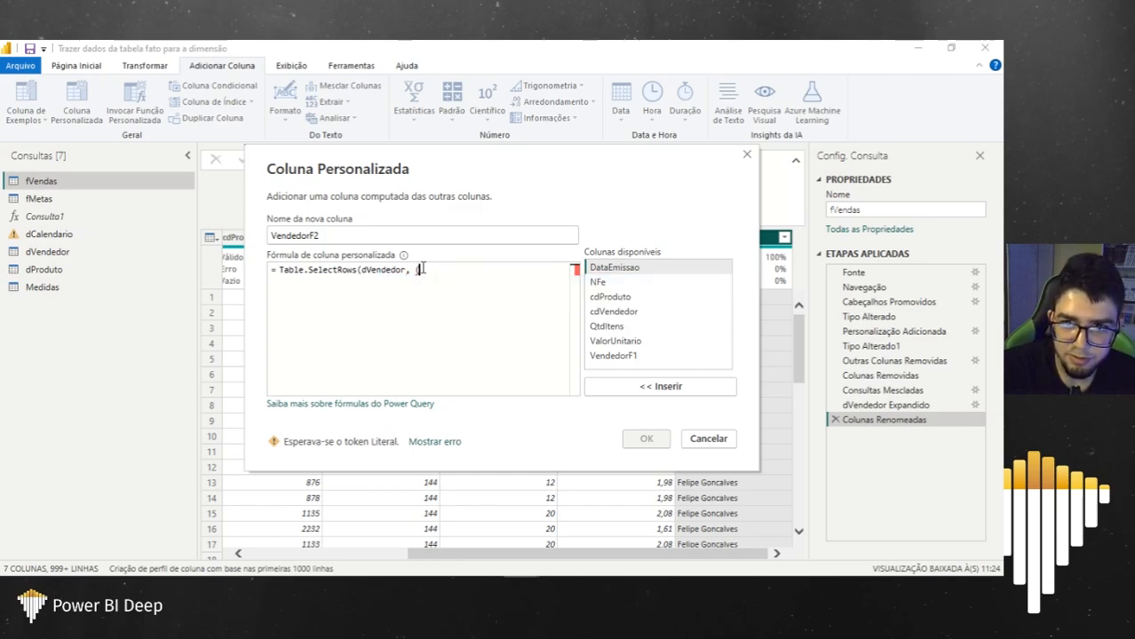
text(x)
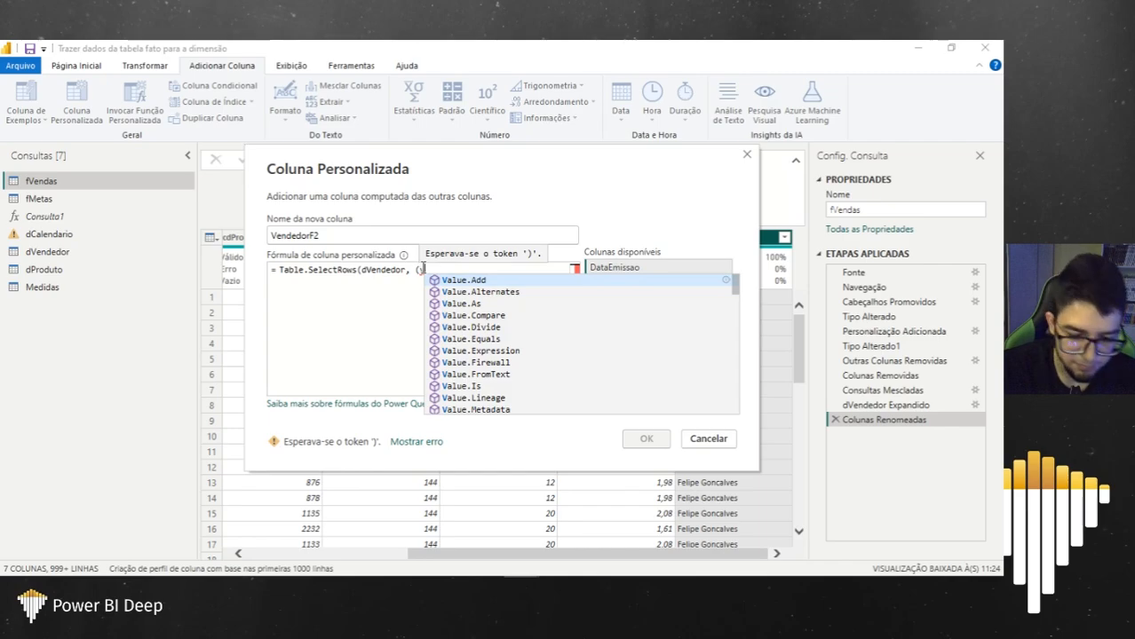
key(Escape)
text() =>)
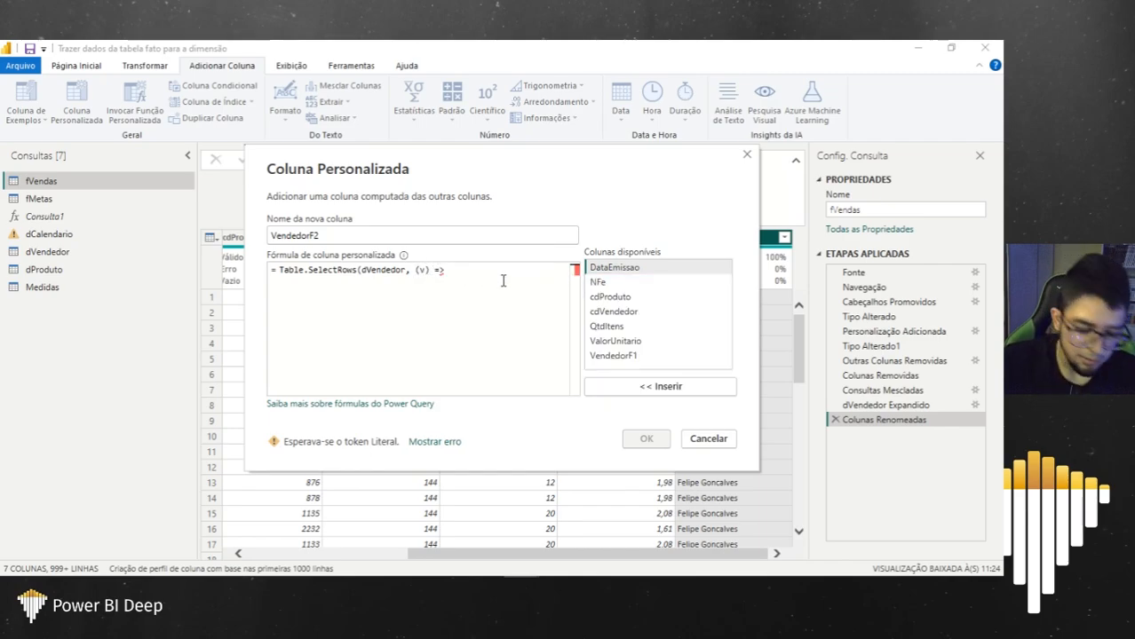
Step: Write the row condition v[cdVendedor] = _[cdVendedor] after the function declaration
text( v)
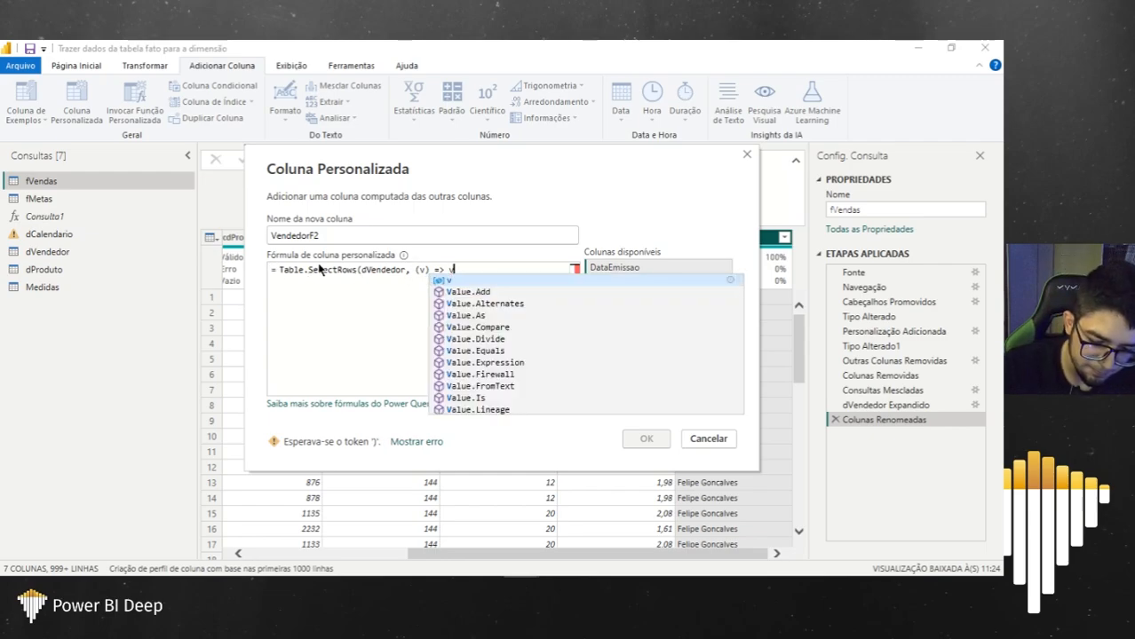
text([cd)
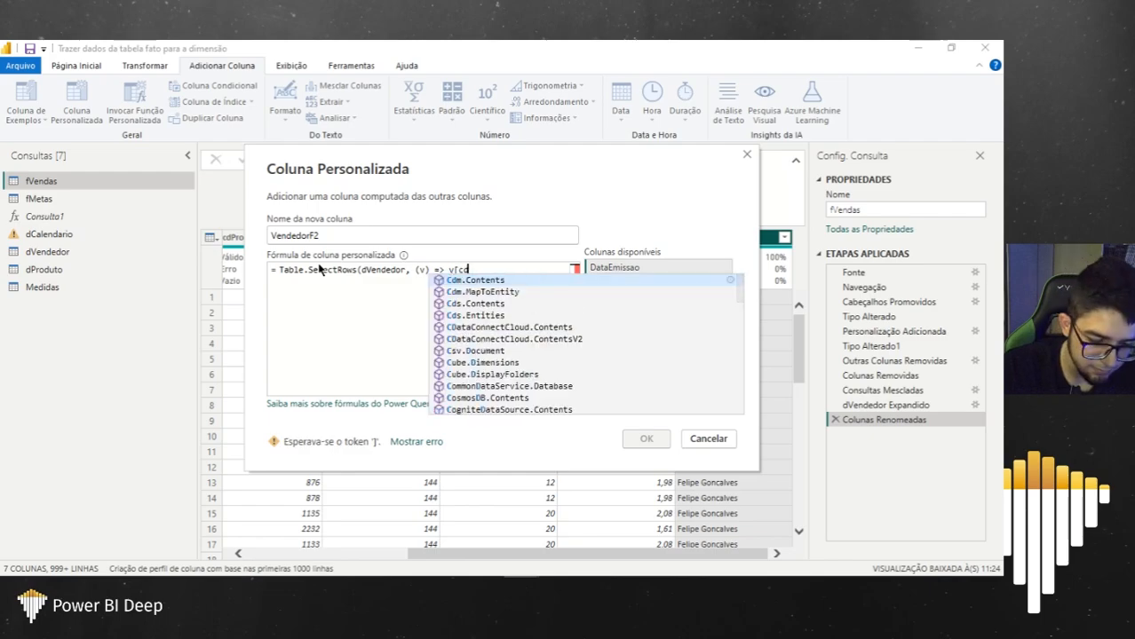
text(vend)
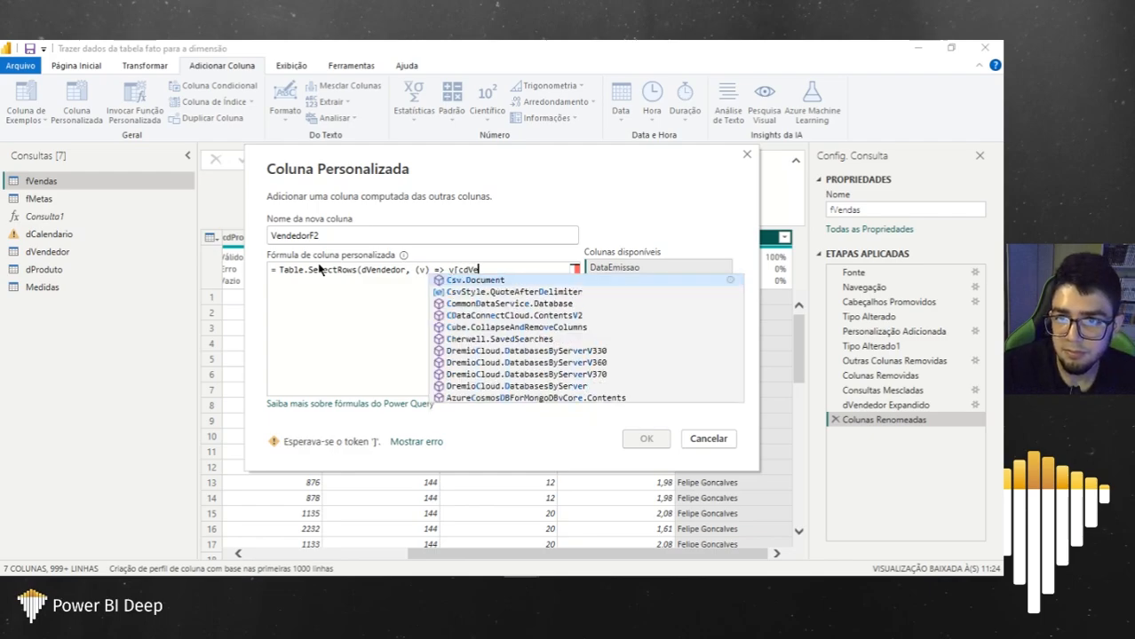
text(edor)
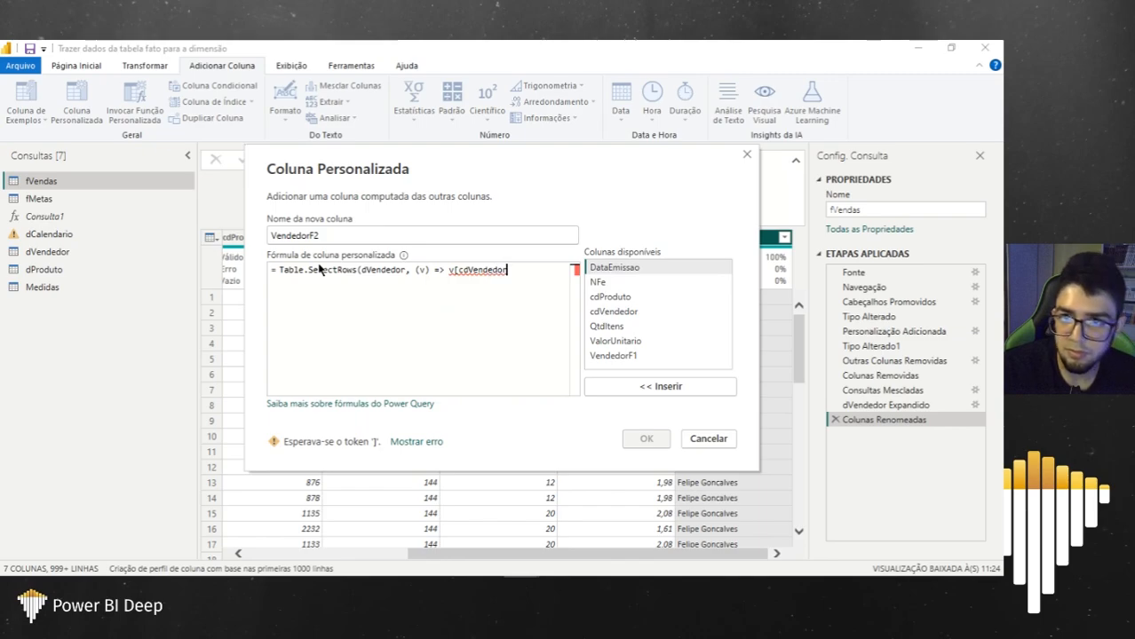
text(])
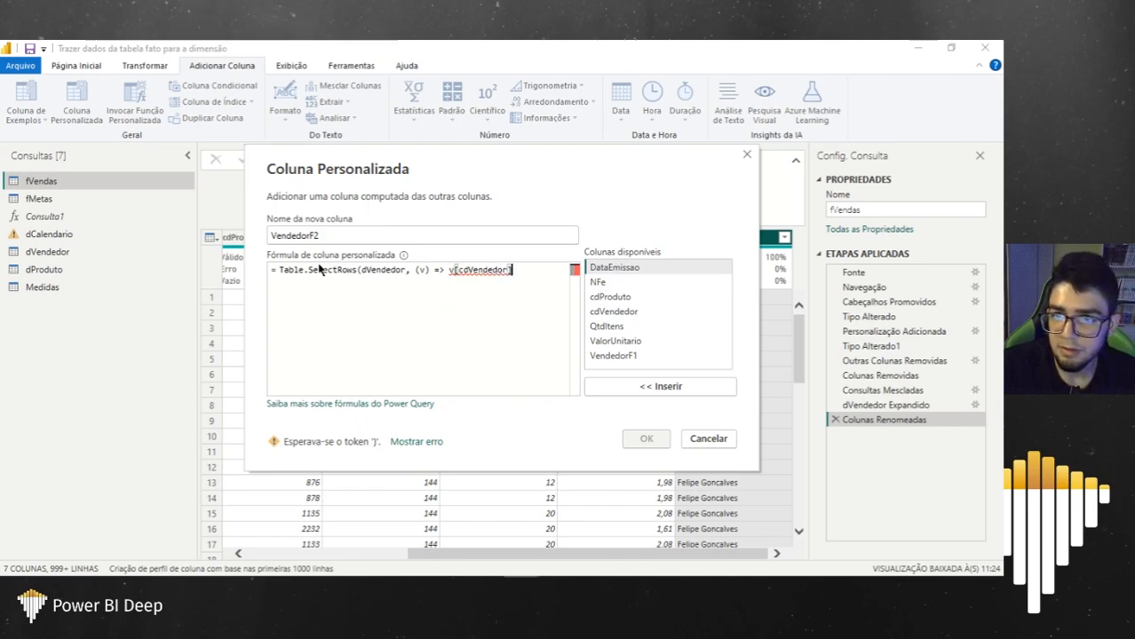
text( =)
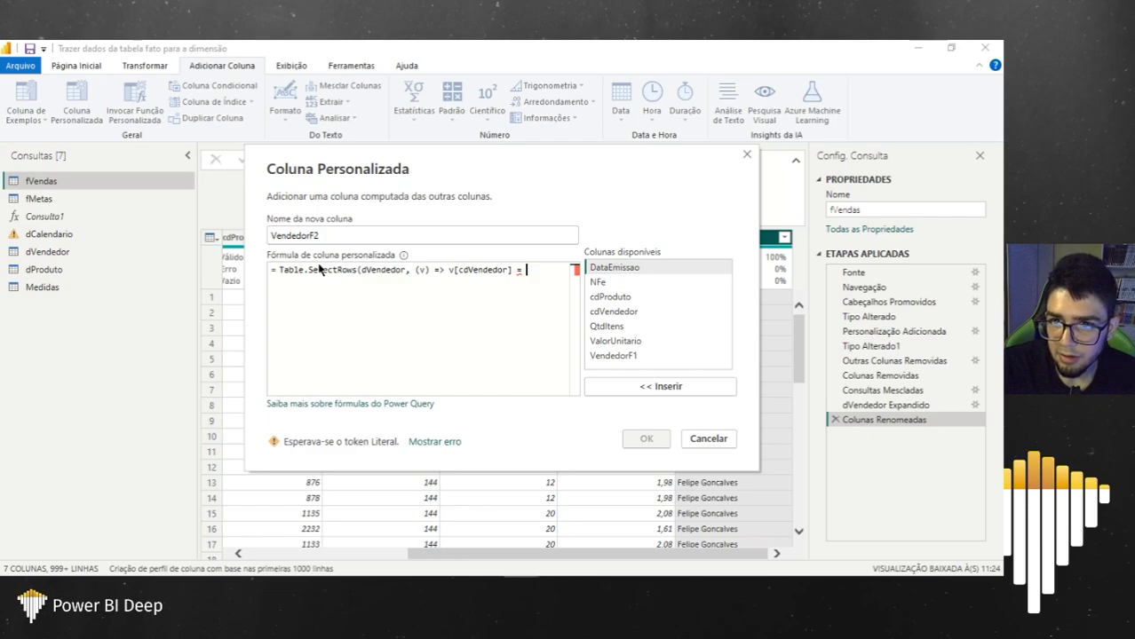
text( _)
text([)
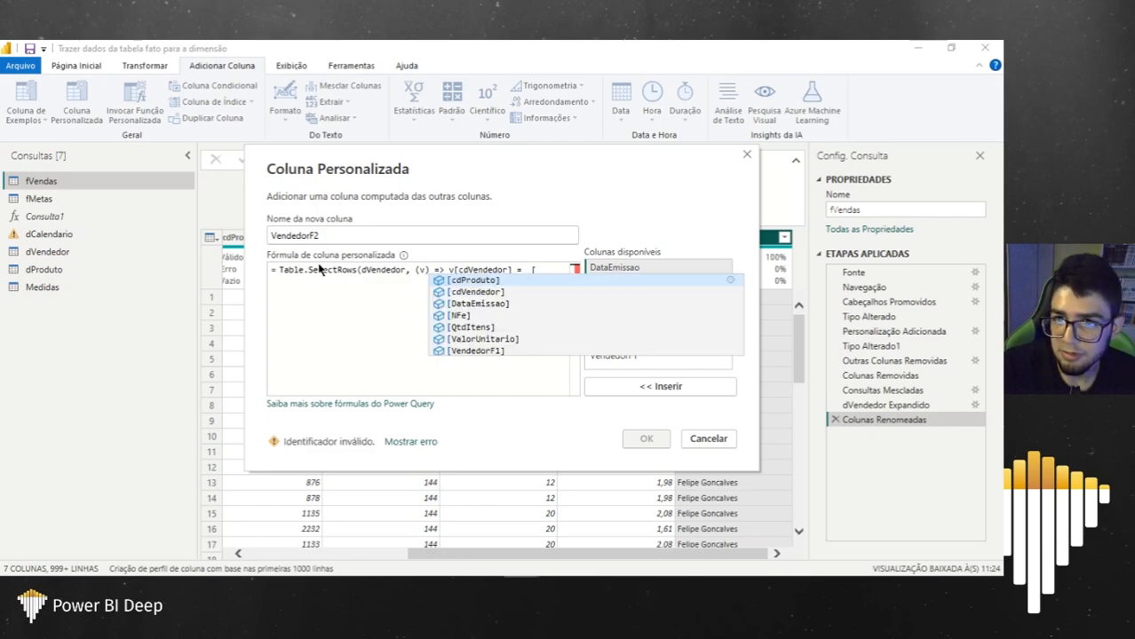
text(cdVe)
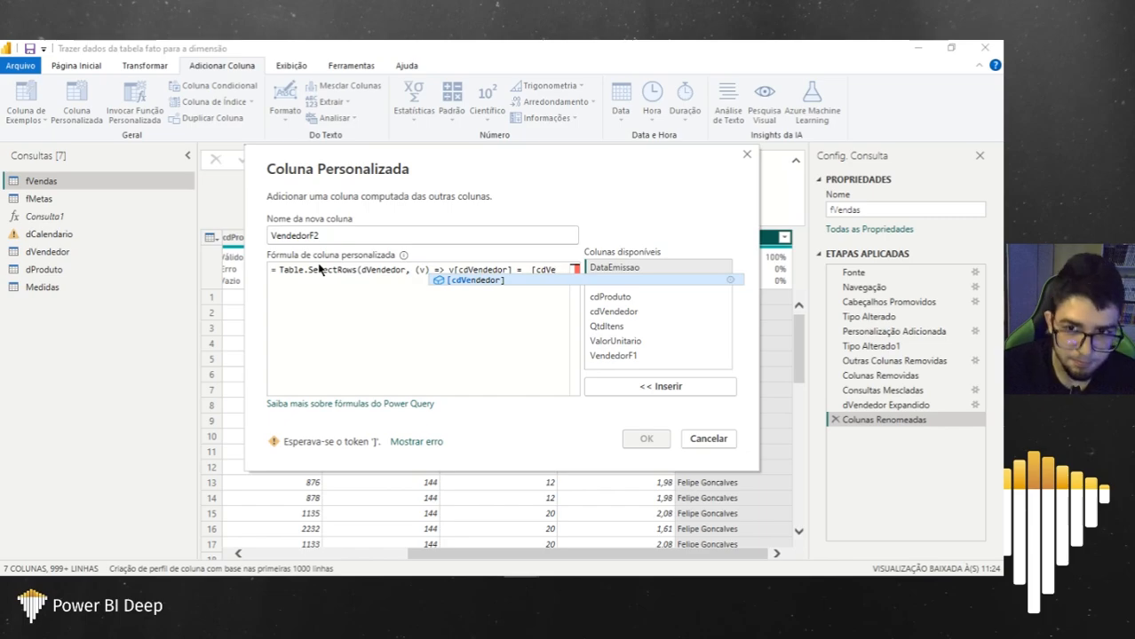
key(Tab)
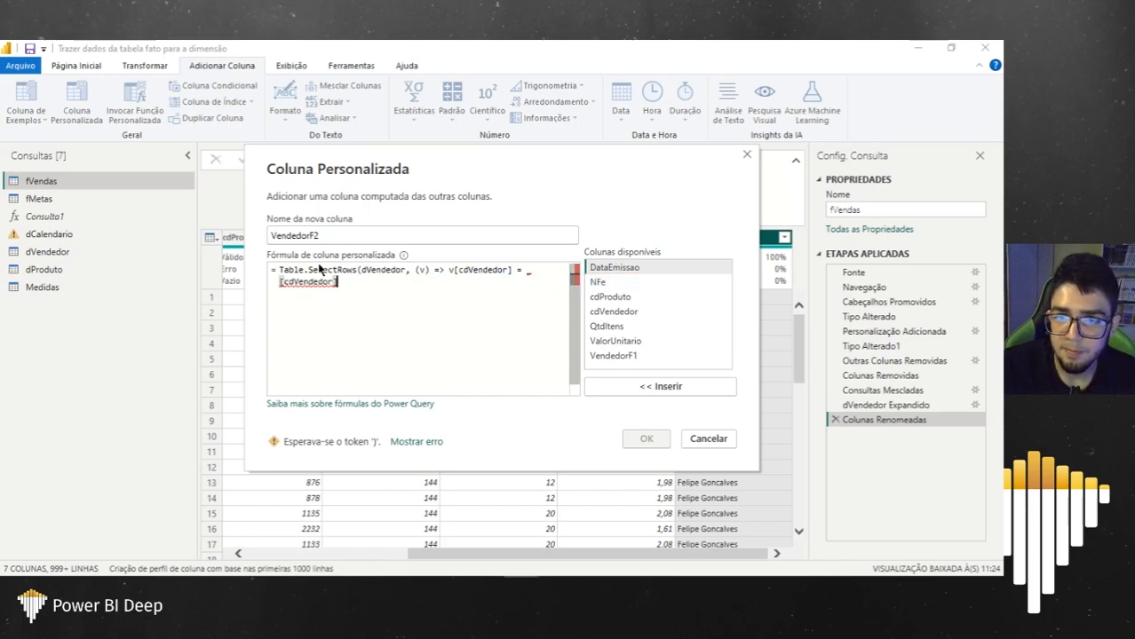
Step: Close the Table.SelectRows formula, review its dVendedor argument and v condition, and add the VendedorF2 custom column
text())
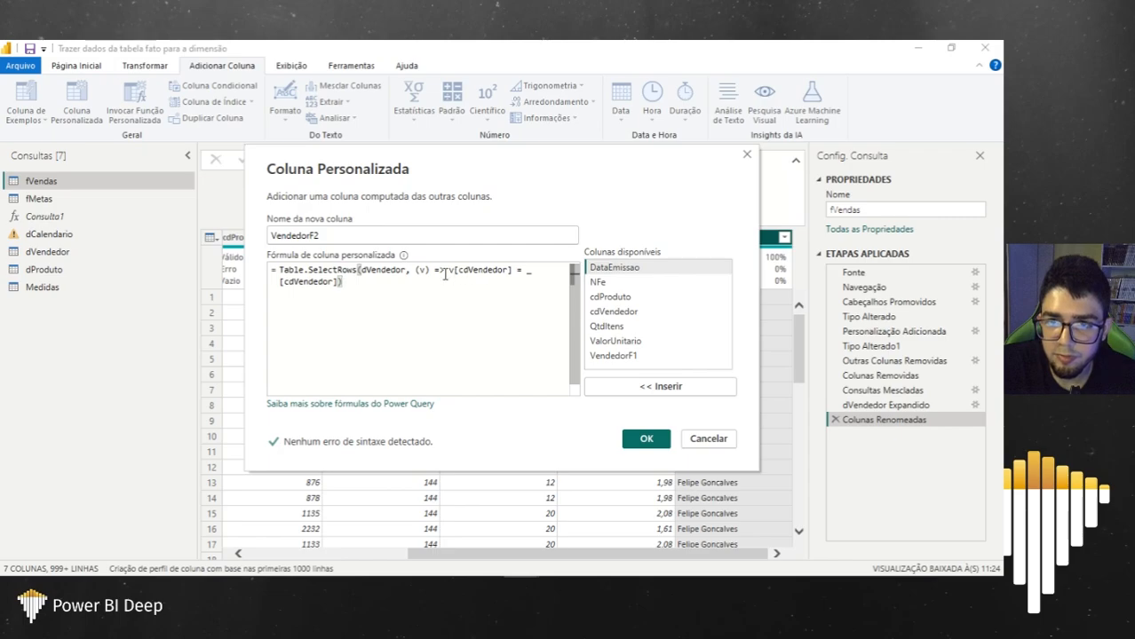
click(452, 273)
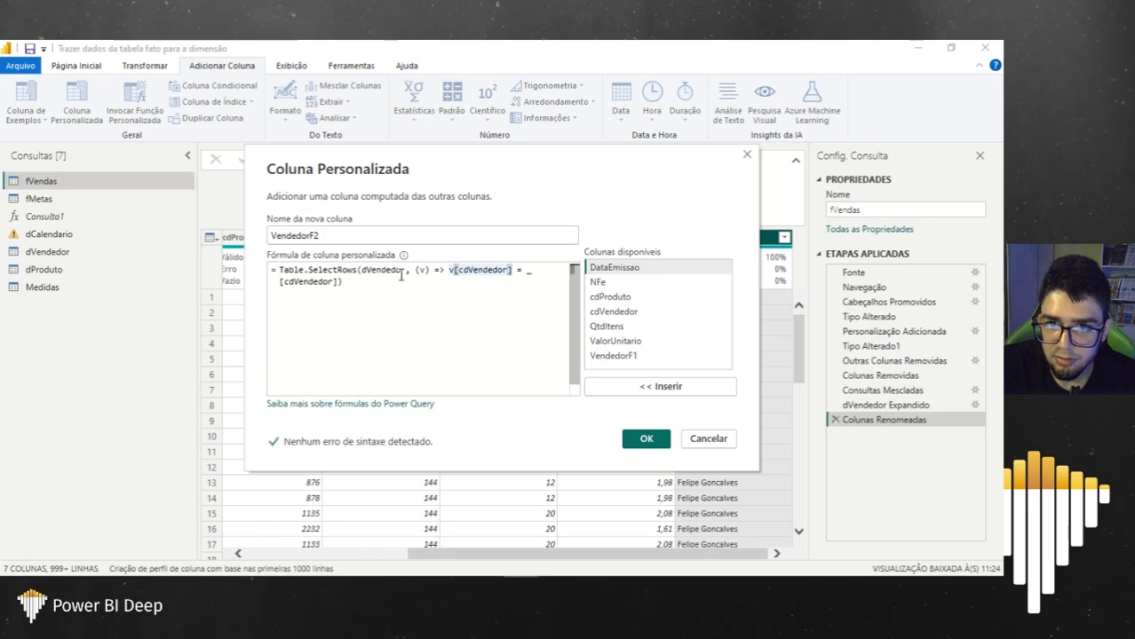
drag(407, 270, 360, 271)
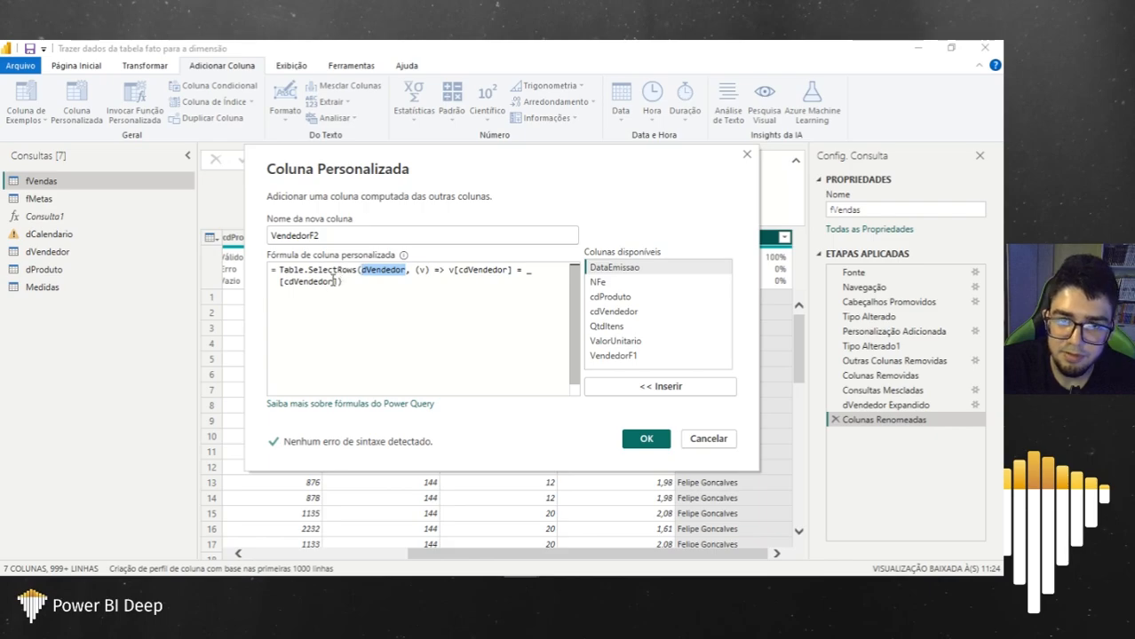
click(529, 271)
drag(362, 270, 406, 269)
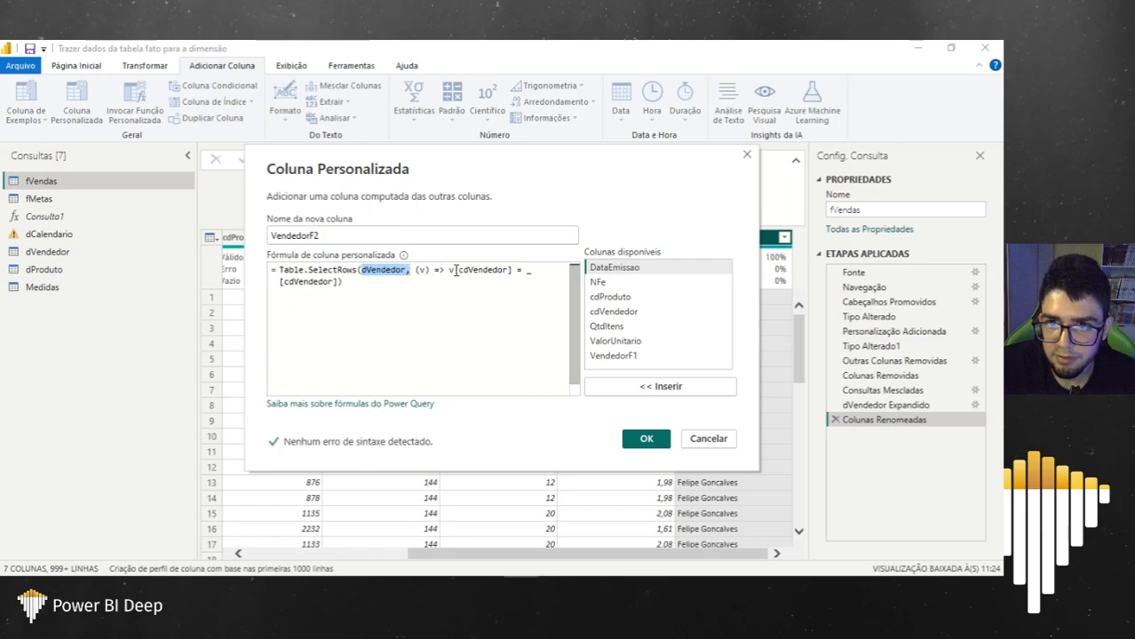
click(453, 271)
drag(453, 271, 444, 271)
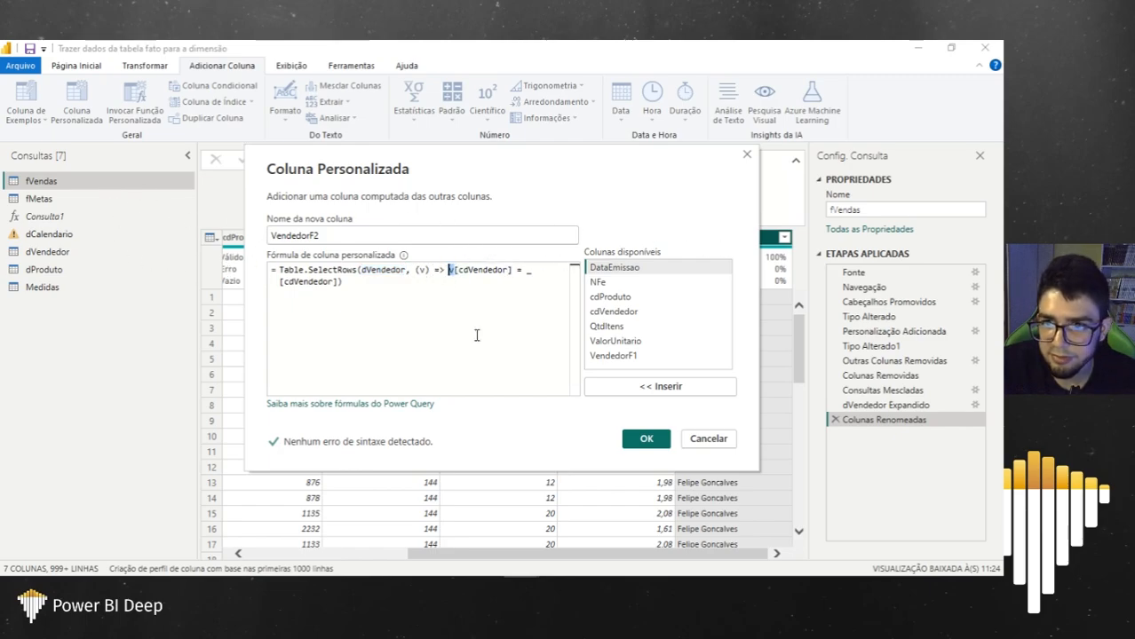
click(648, 439)
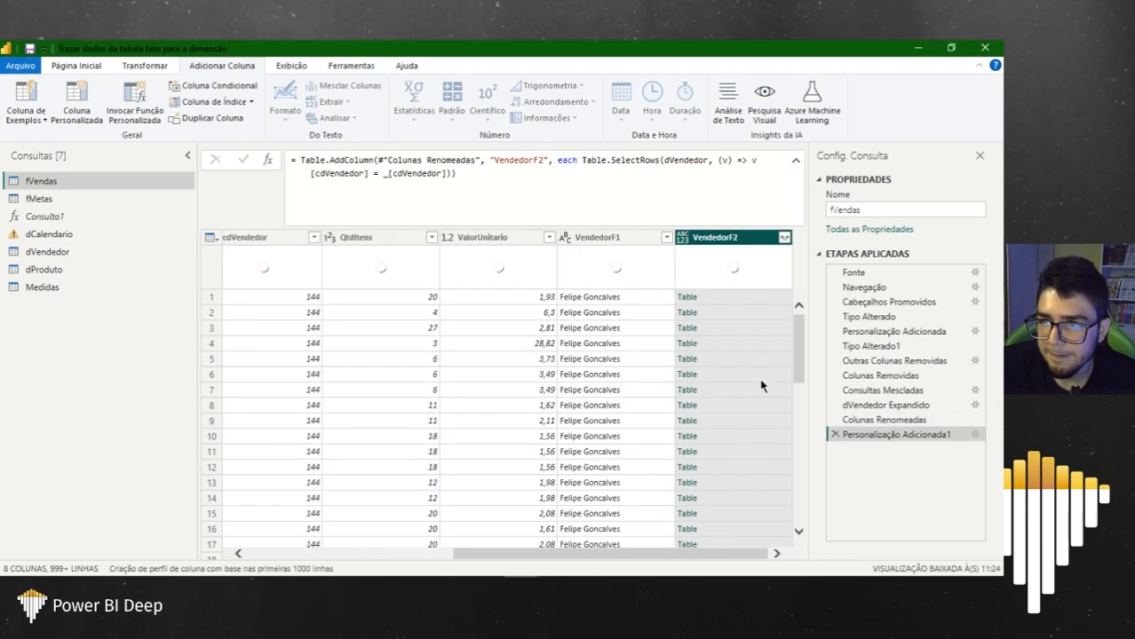
Step: Preview the nested table in the first VendedorF2 row and review the custom column step's formula
click(757, 302)
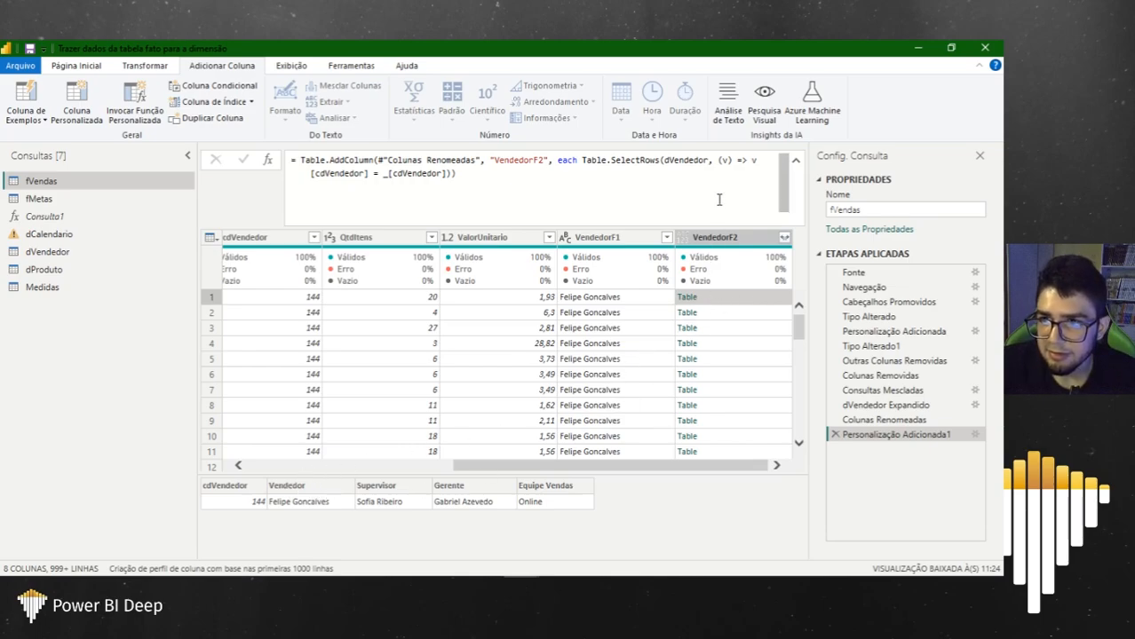
click(472, 177)
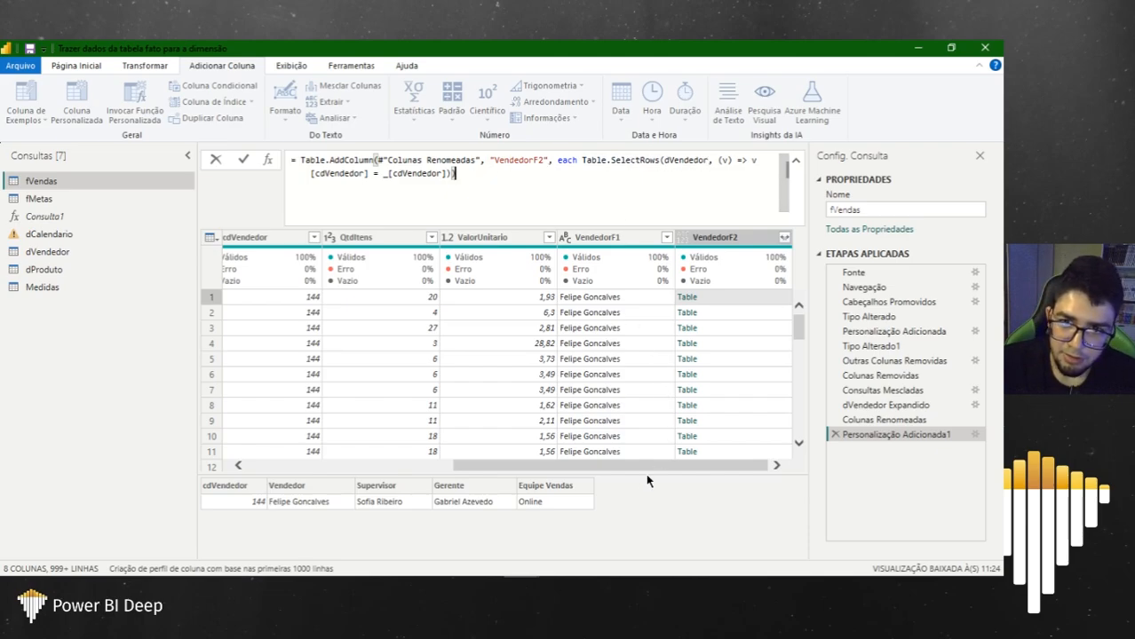
click(621, 460)
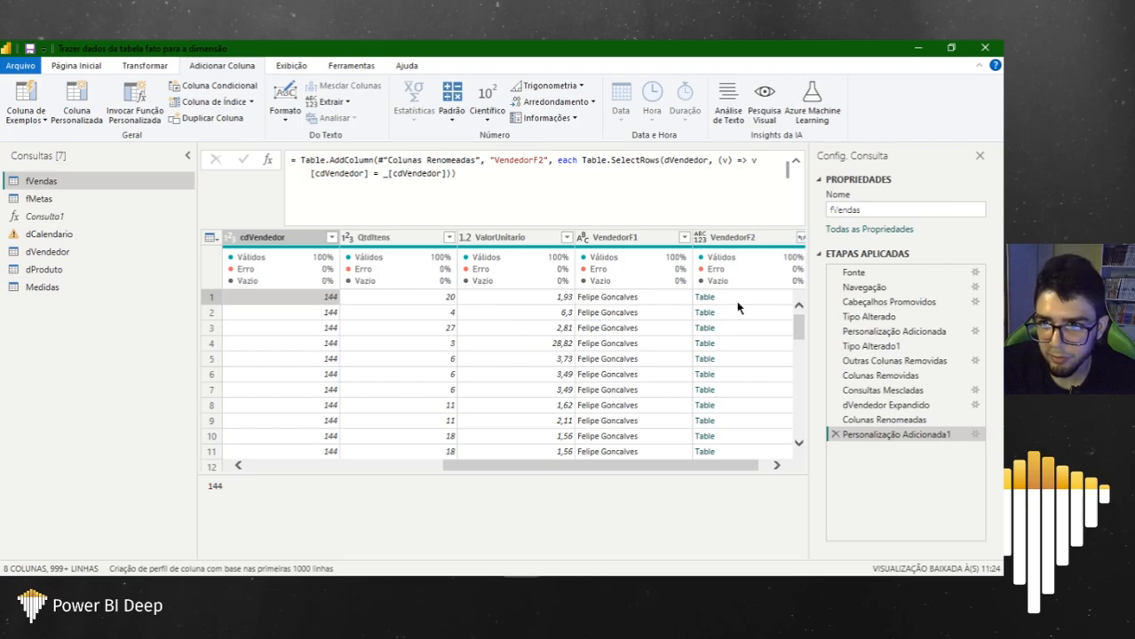
click(744, 303)
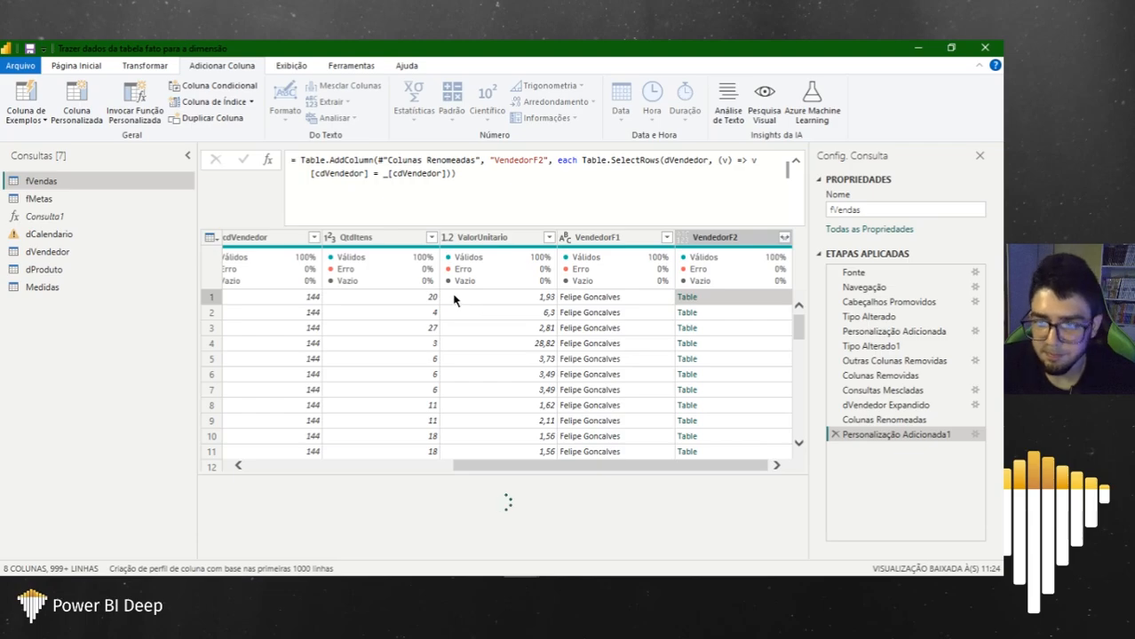
click(495, 182)
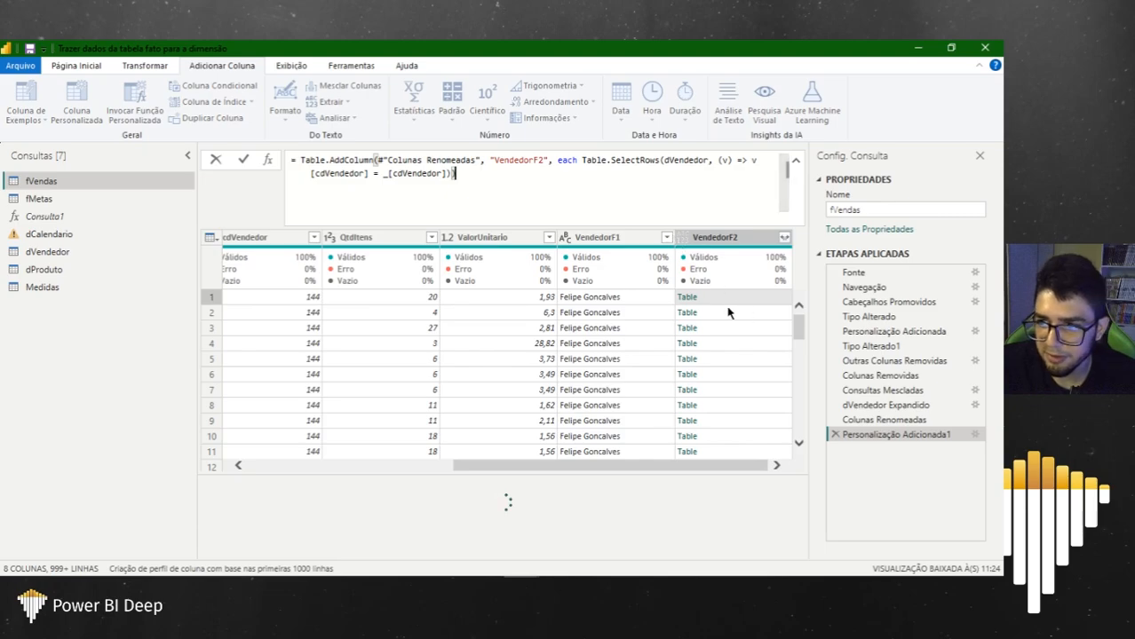
text())
key(Return)
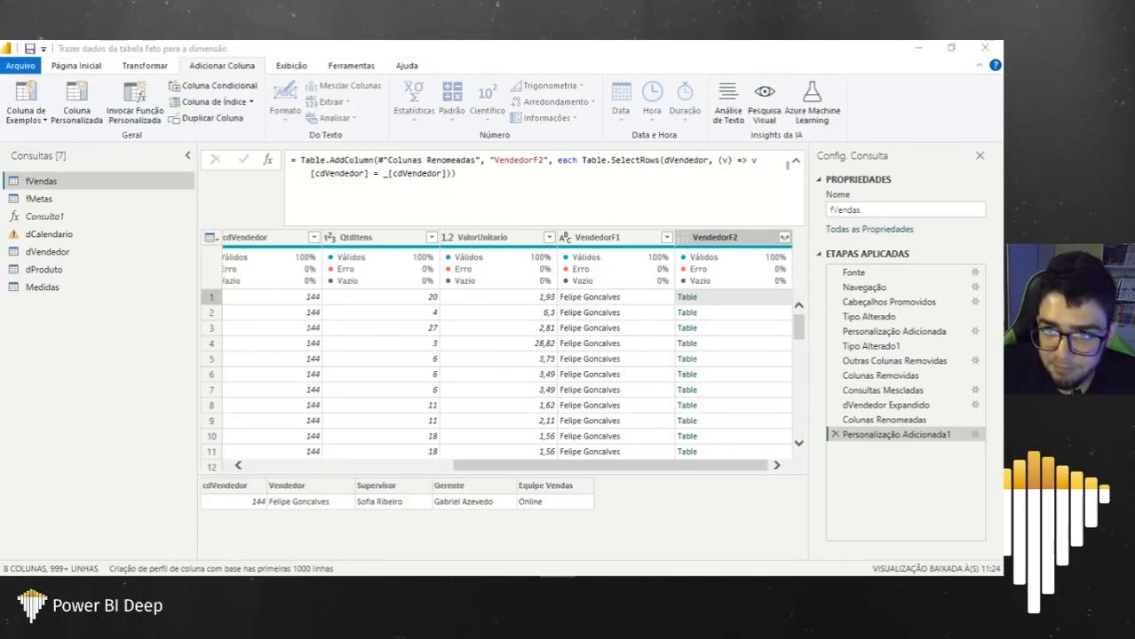
click(702, 238)
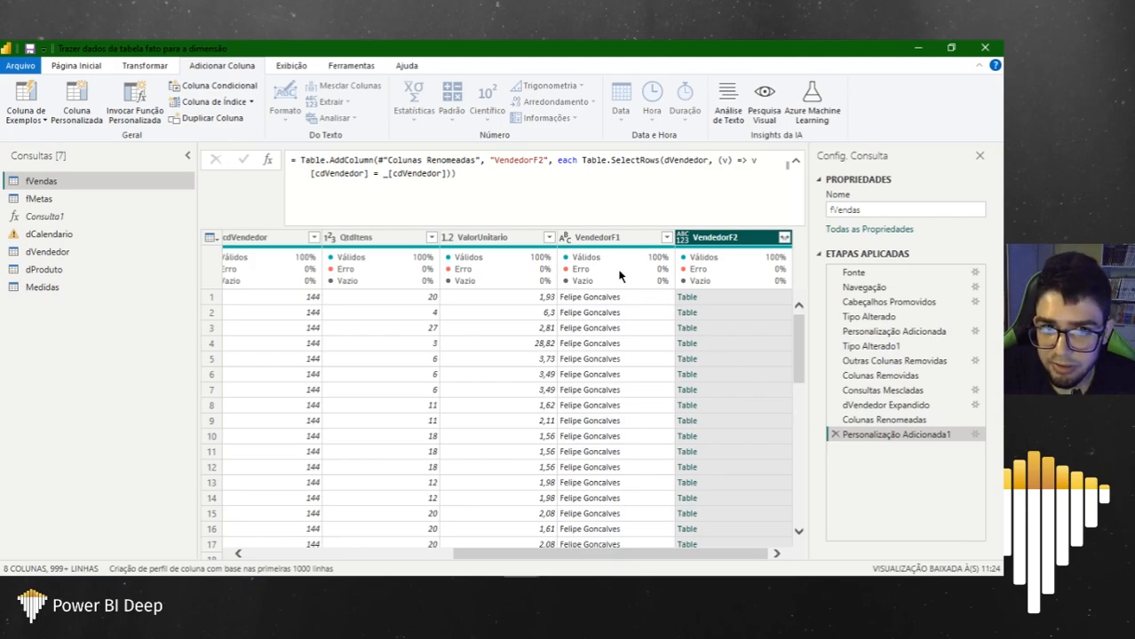
mouse_move(620, 276)
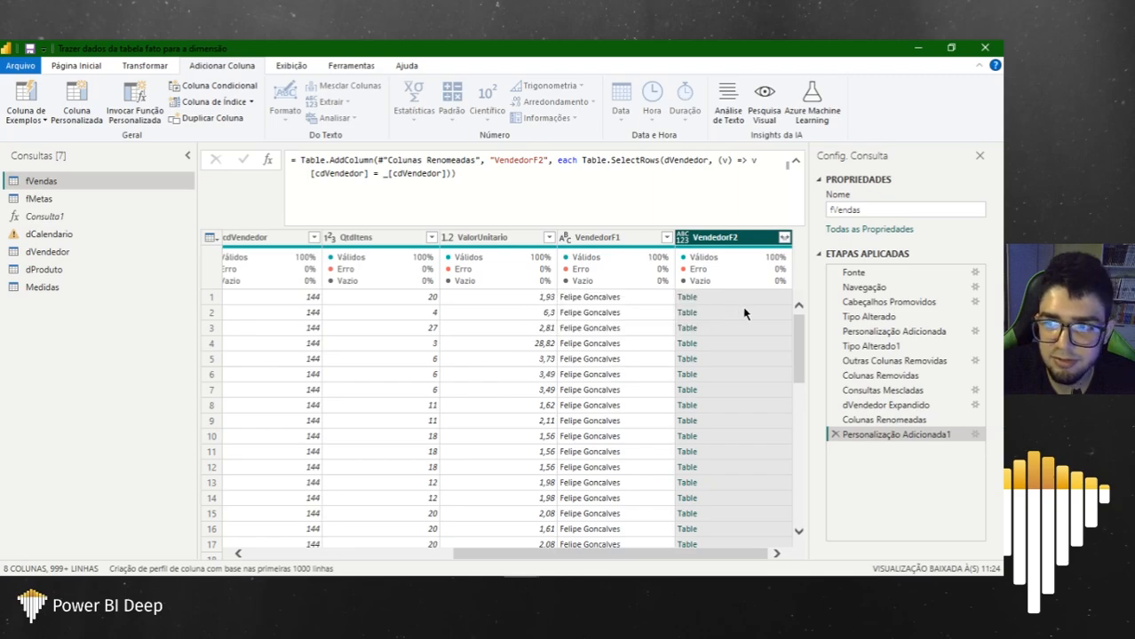
Step: Delete the custom column, column rename, dVendedor expansion and merged queries steps from the fVendas query
click(835, 439)
click(835, 419)
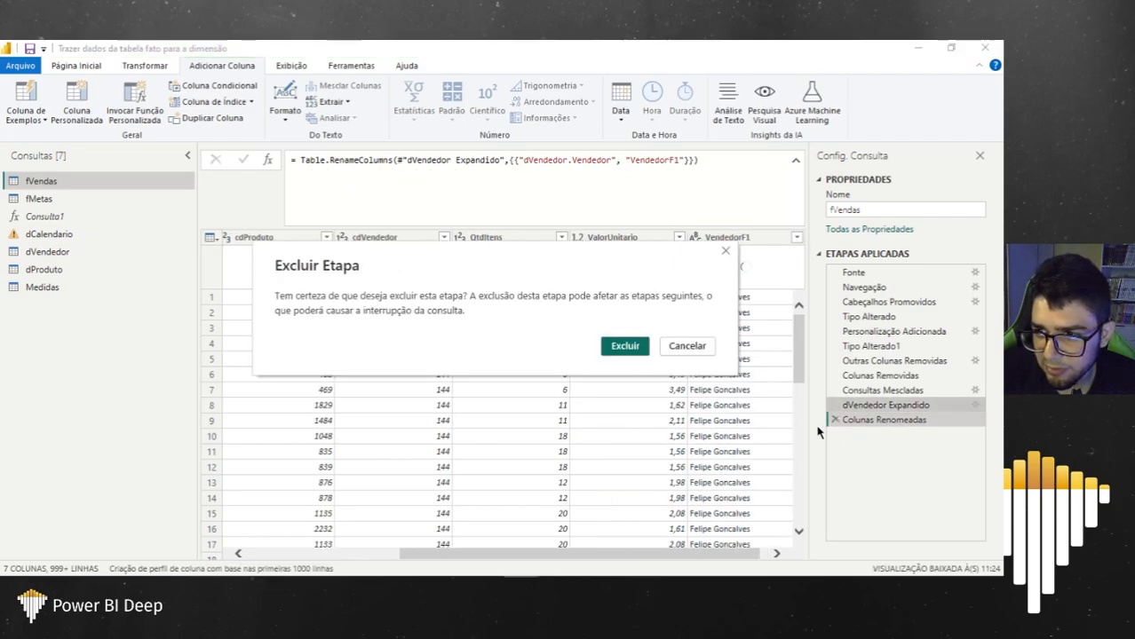
key(Return)
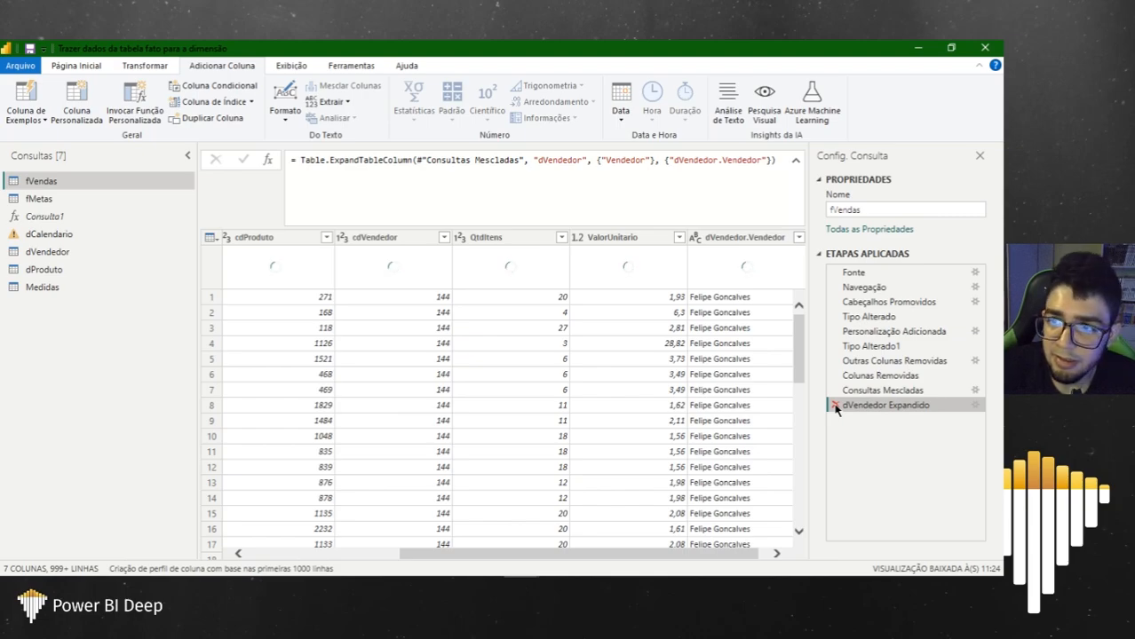
click(835, 406)
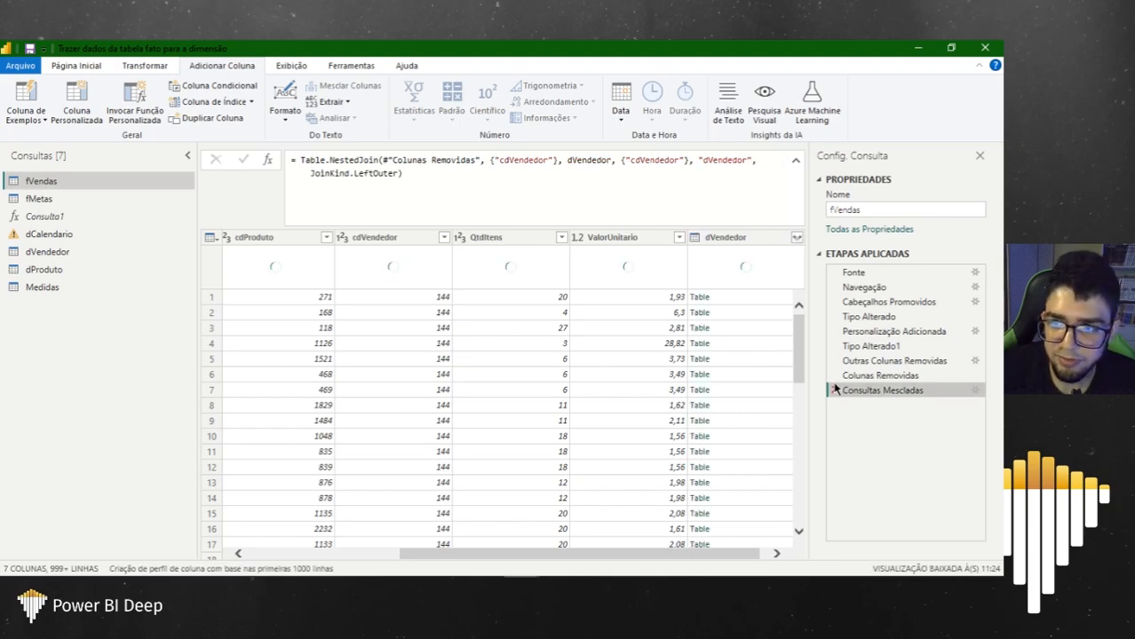
click(835, 389)
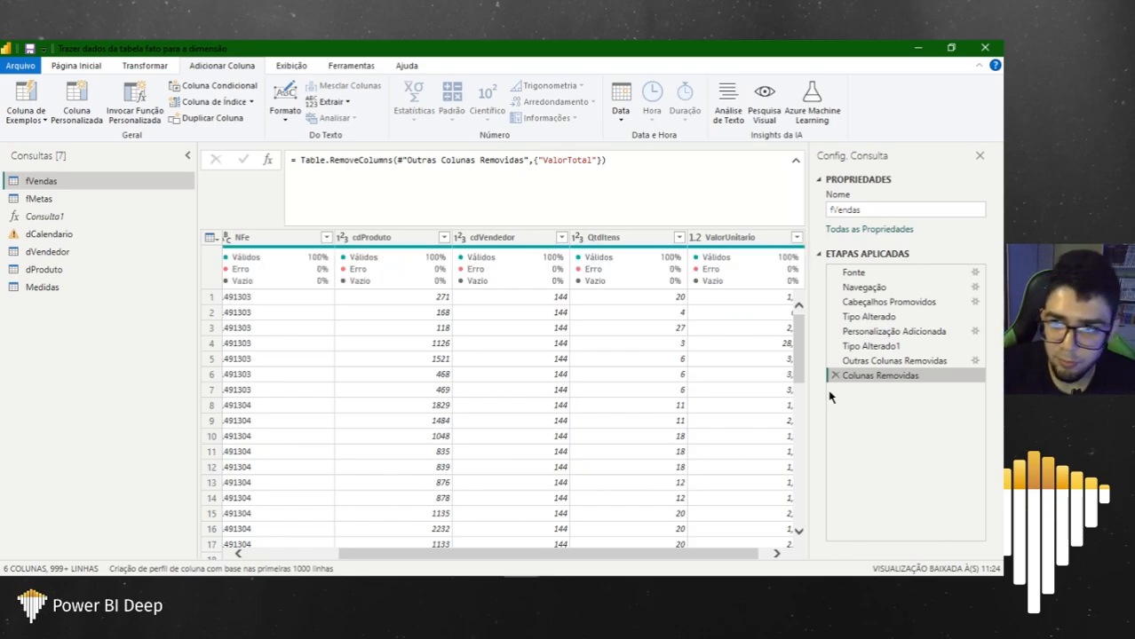
Step: Apply the pending query changes and close the Power Query editor
click(59, 67)
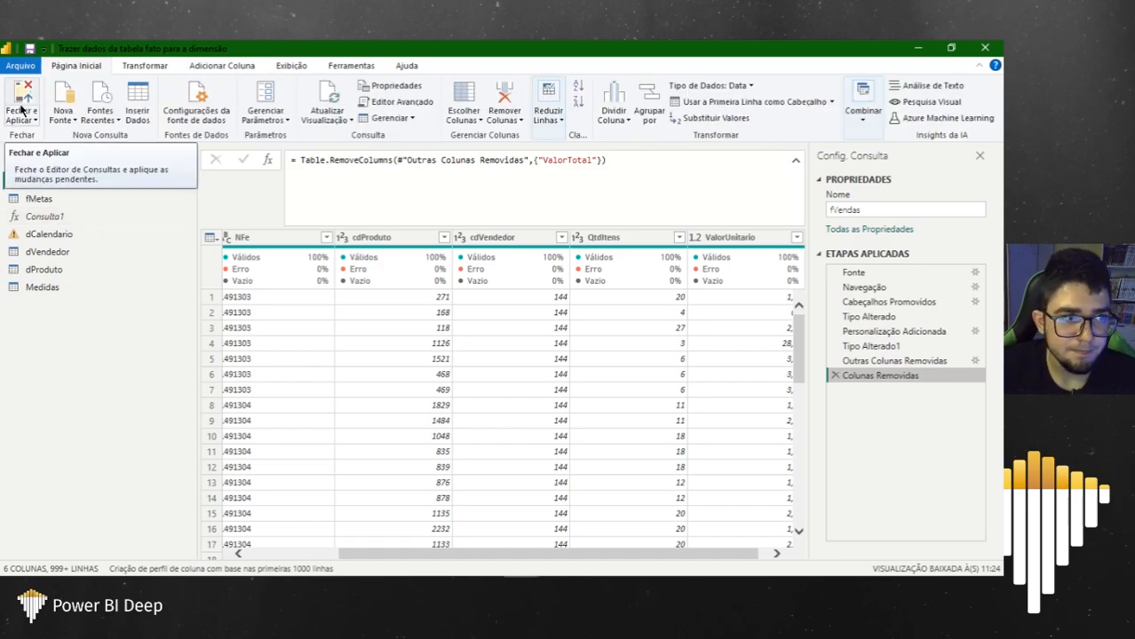
drag(390, 552, 276, 531)
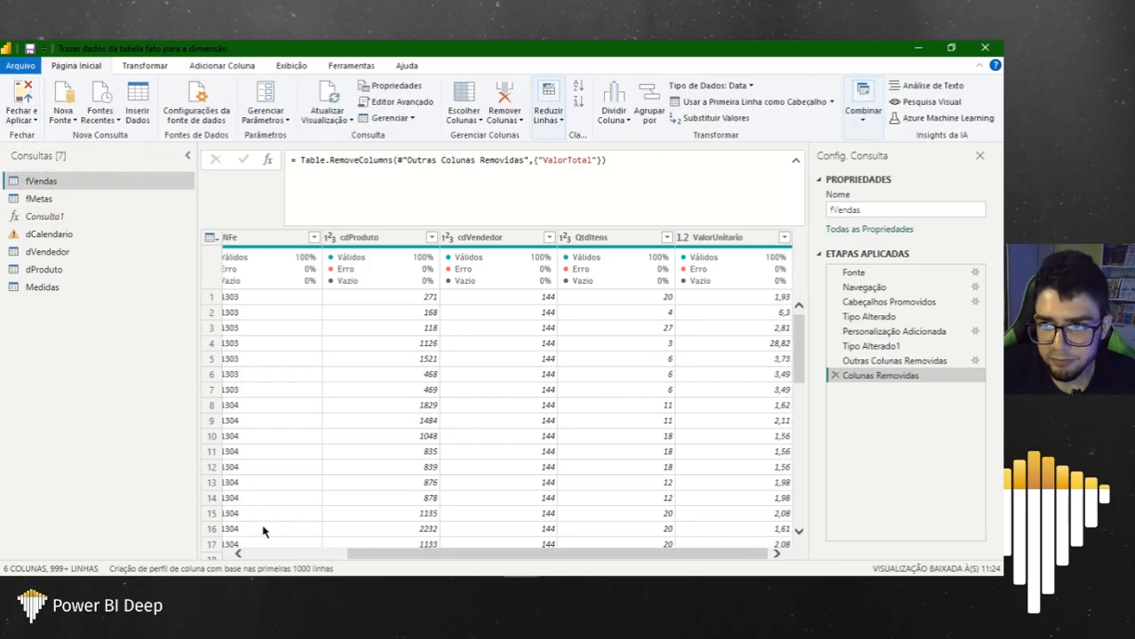
click(275, 531)
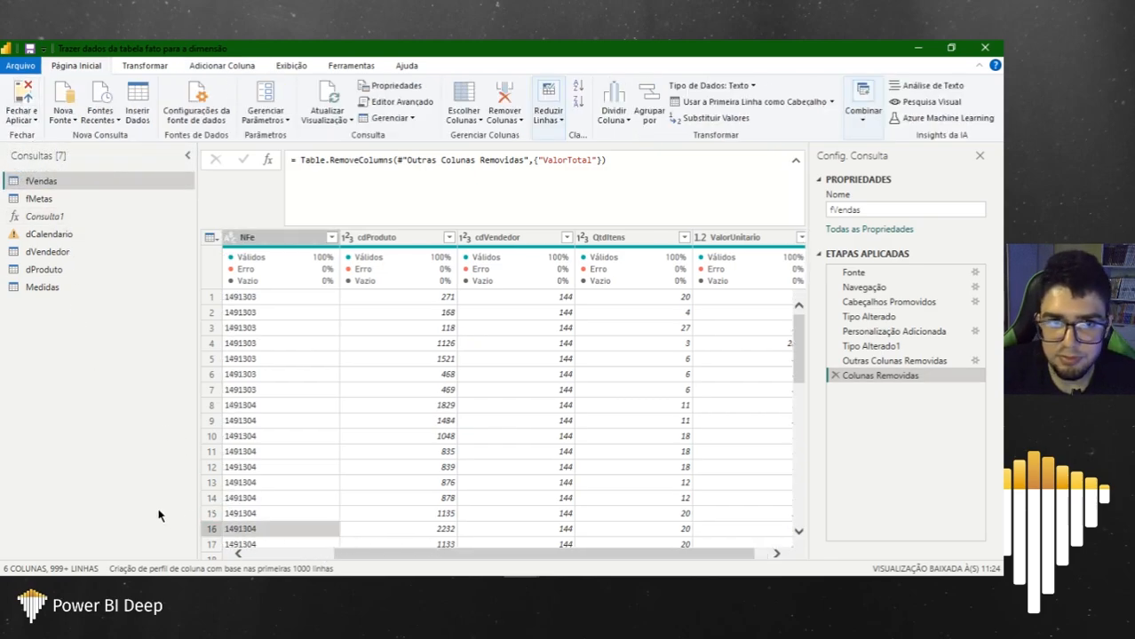
click(22, 119)
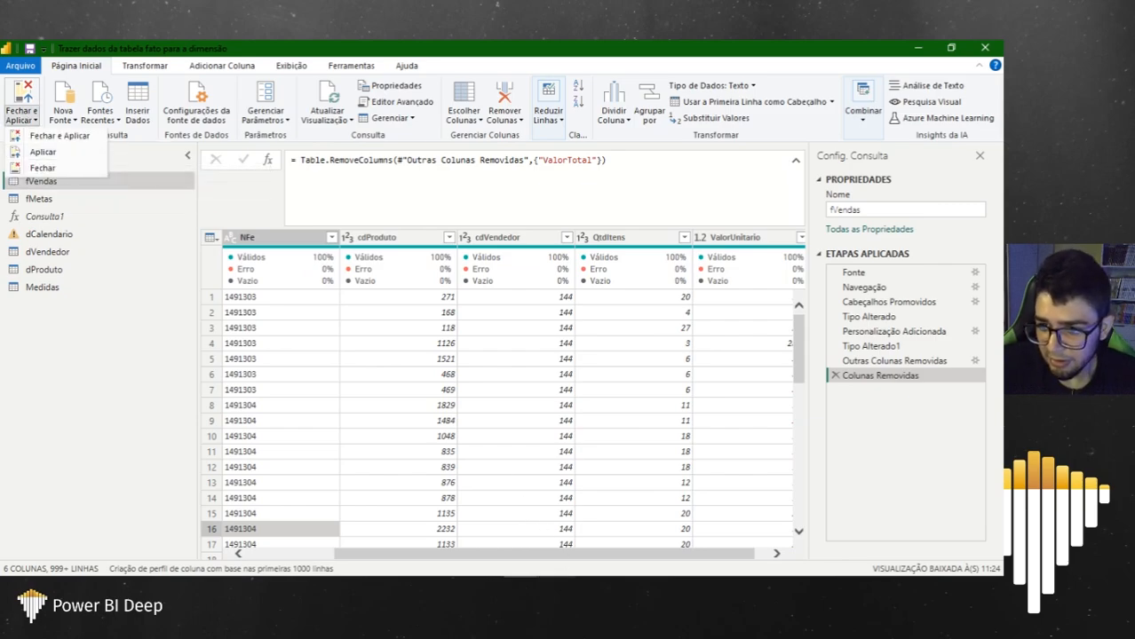
click(594, 576)
click(524, 528)
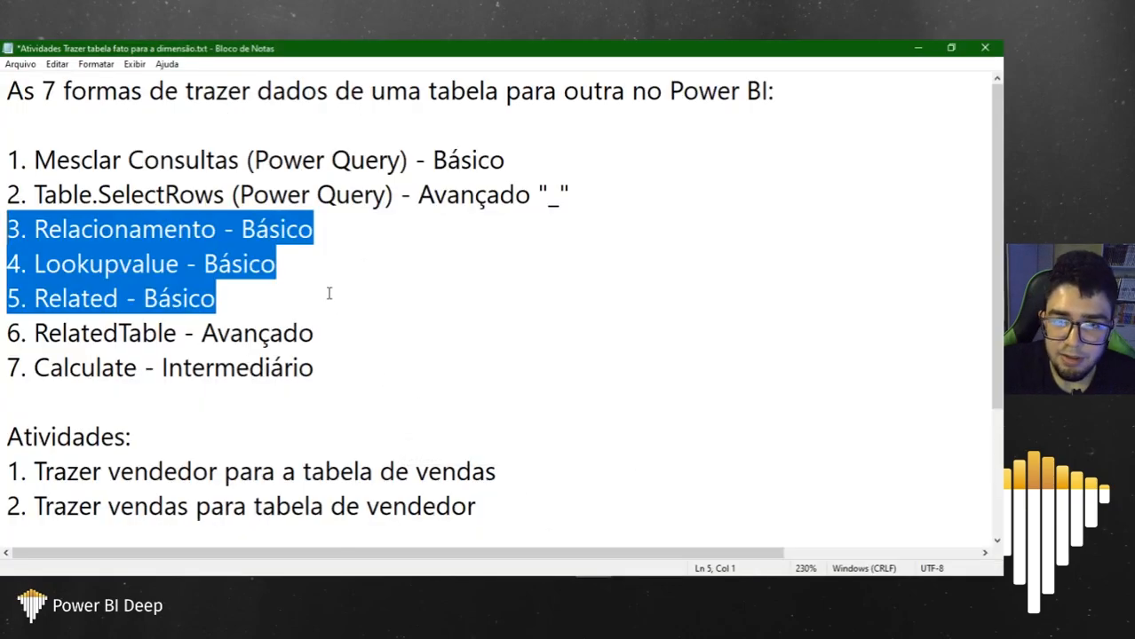
click(917, 46)
click(23, 119)
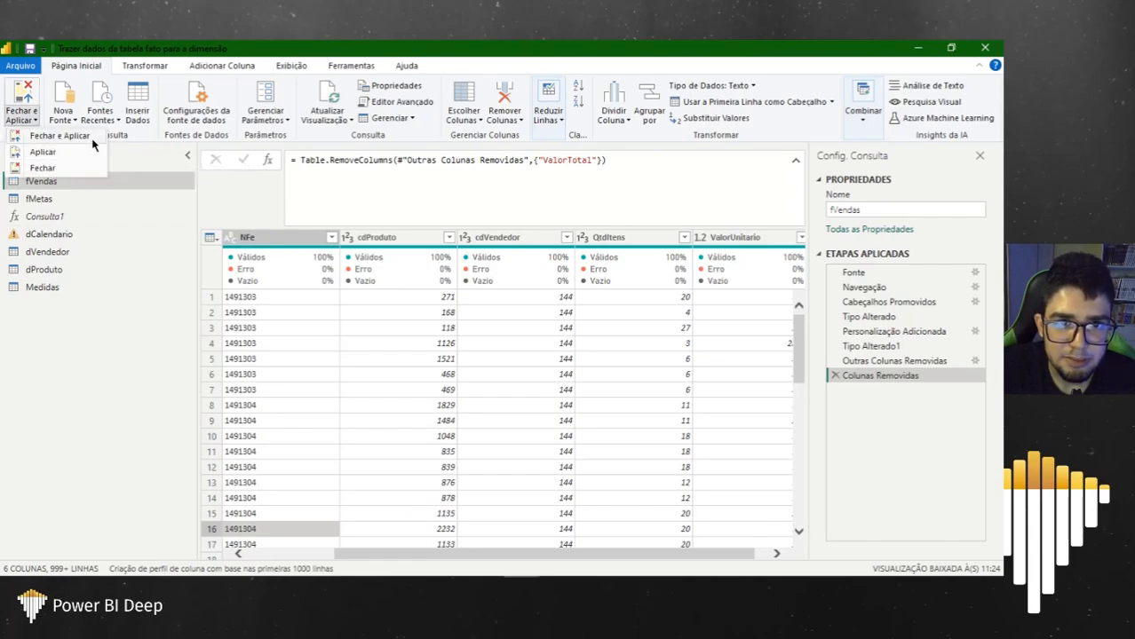
click(59, 152)
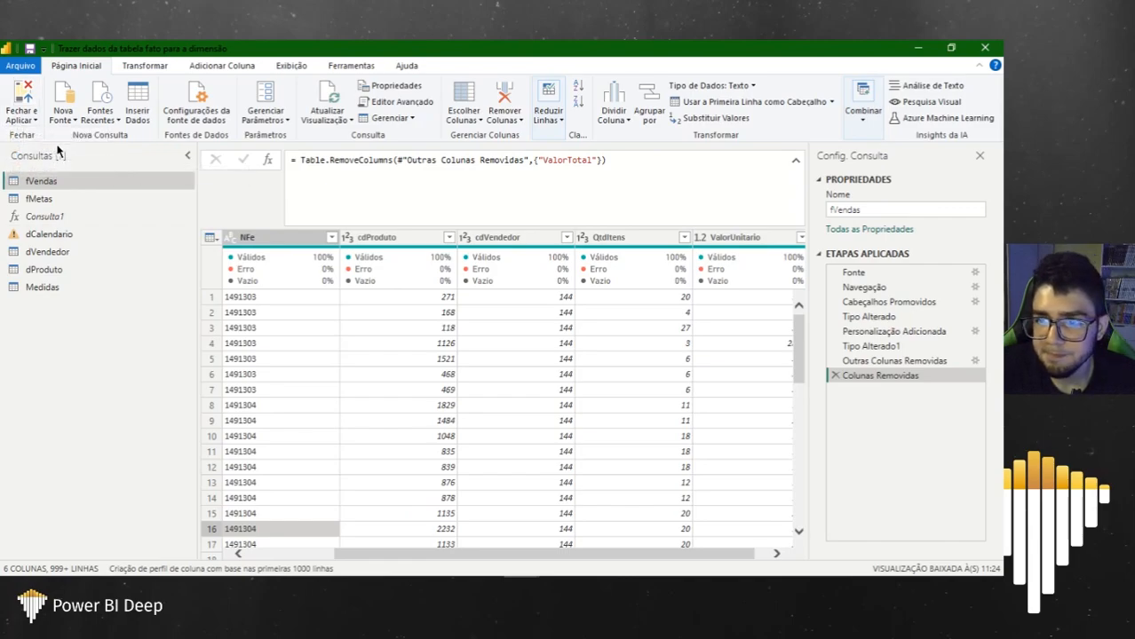
click(985, 51)
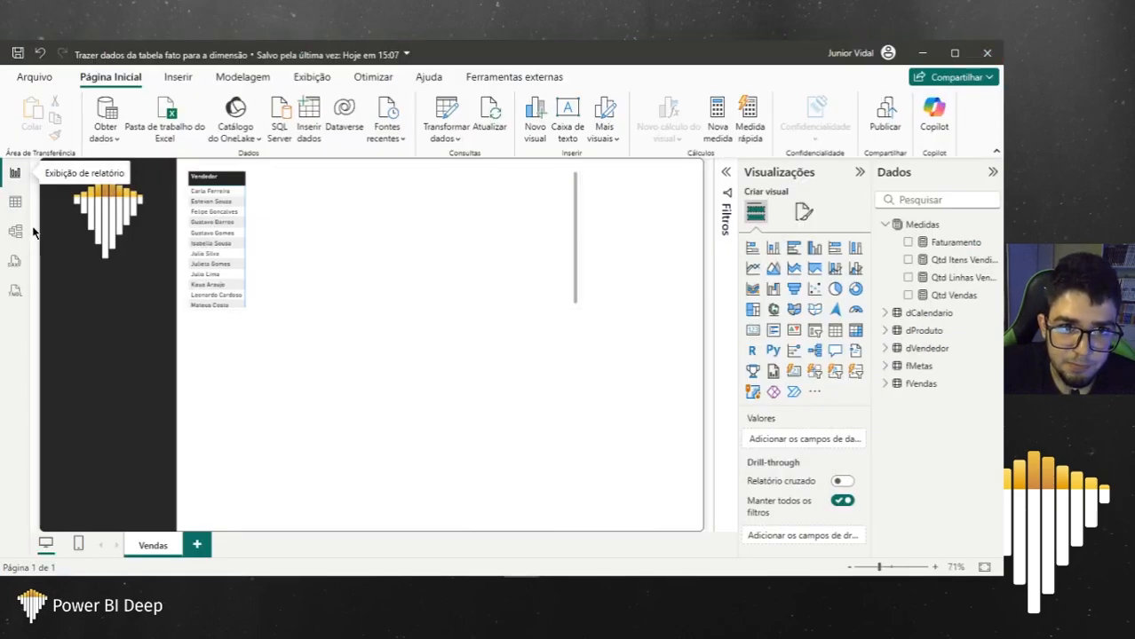
Step: Switch to the Notepad list of methods, shrink its window over the report, and locate item 3, Relacionamento - Básico
mouse_move(592, 586)
click(506, 527)
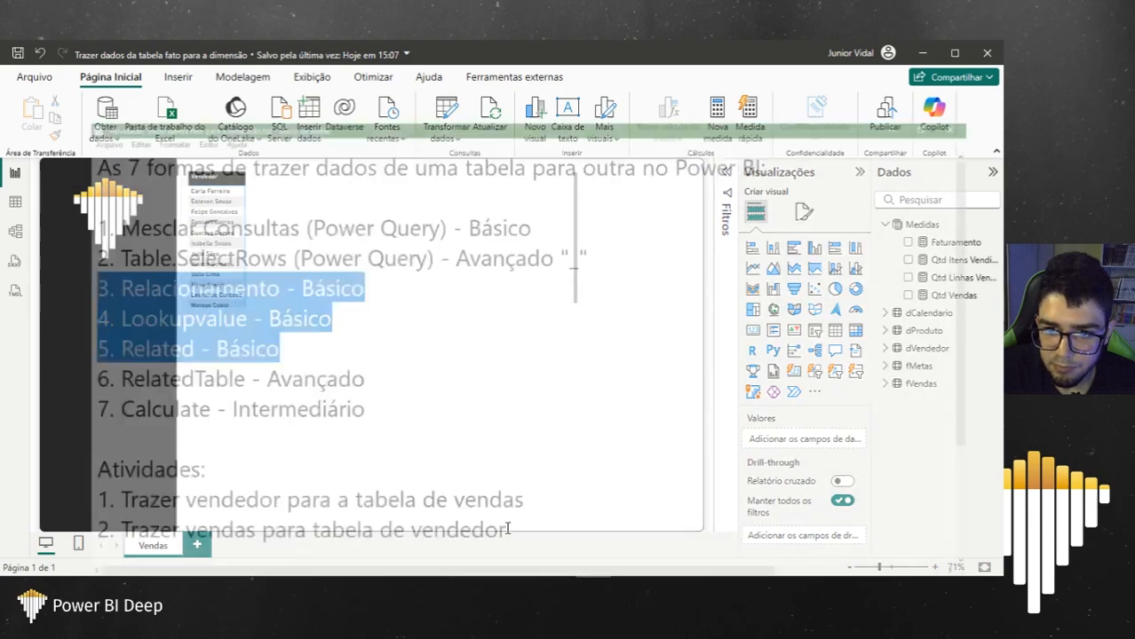
drag(351, 51, 672, 238)
scroll(755, 357, down, 2)
scroll(755, 358, up, 1)
click(701, 327)
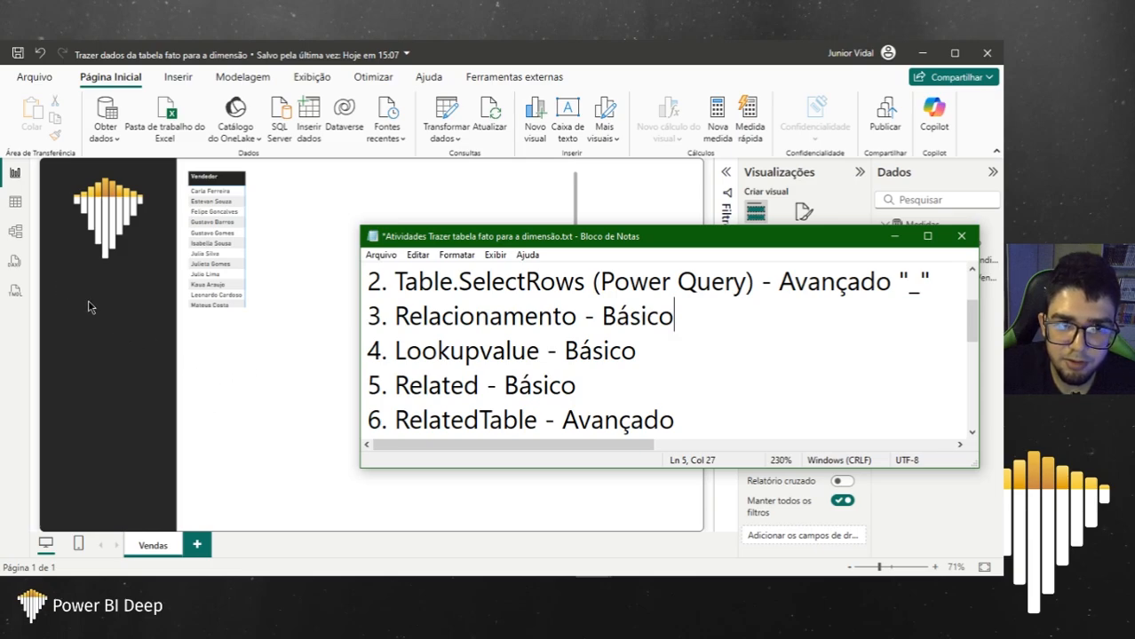
Step: In the model diagram, create an active one-to-many relationship from dVendedor[cdVendedor] to fVendas[cdVendedor] with Único cross-filter direction
click(22, 238)
click(16, 232)
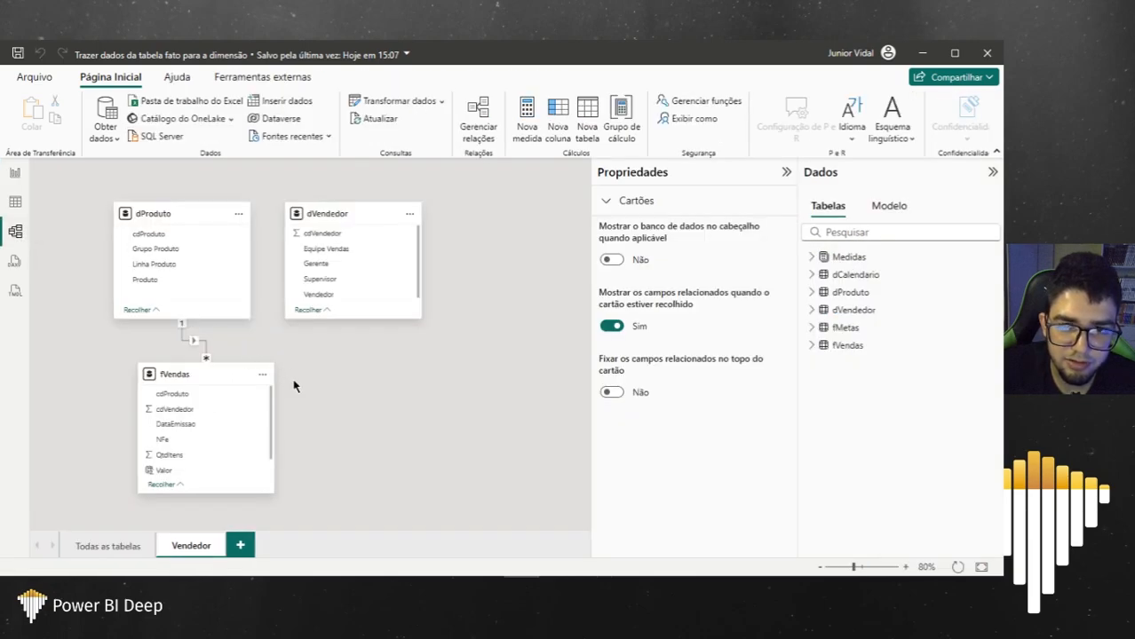
mouse_move(359, 216)
mouse_down()
mouse_move(358, 228)
mouse_move(353, 213)
mouse_up()
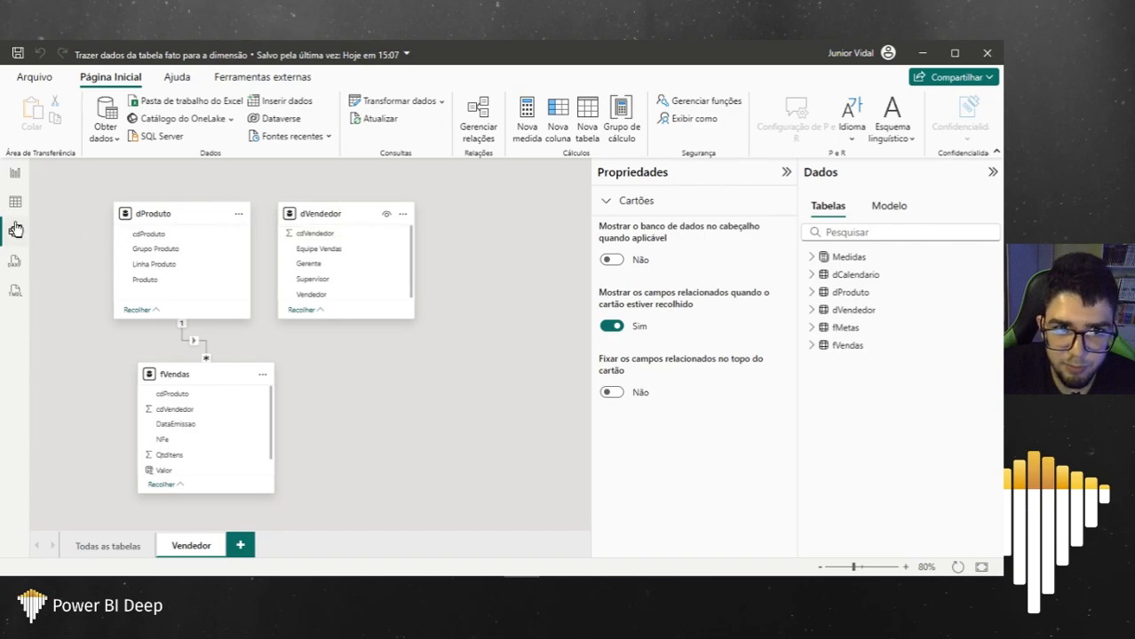
drag(324, 234, 185, 415)
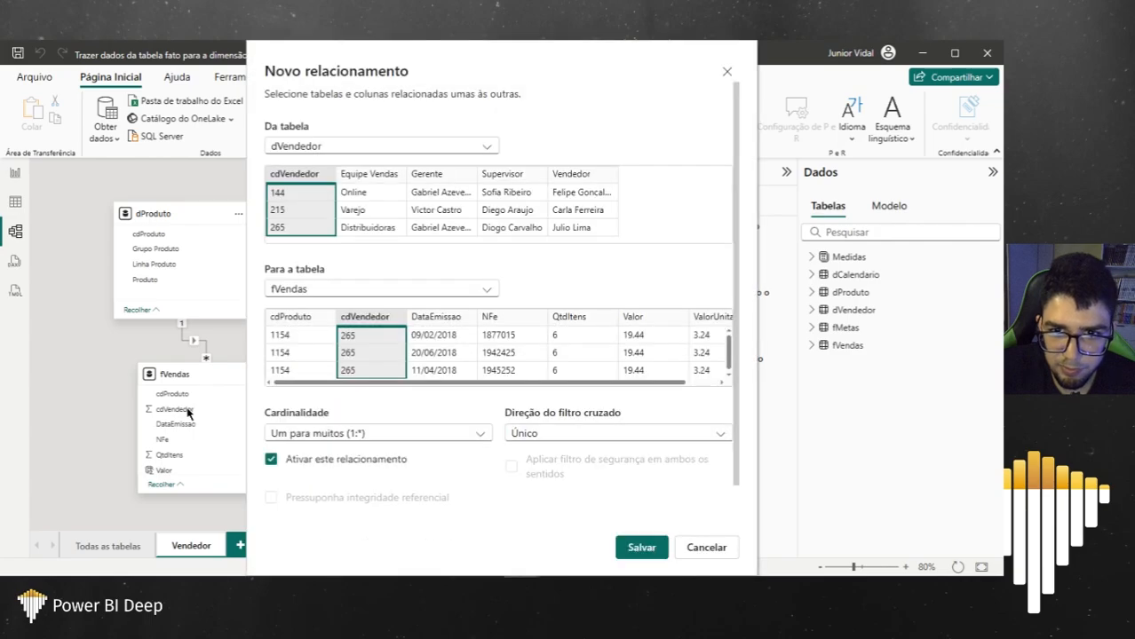
click(634, 547)
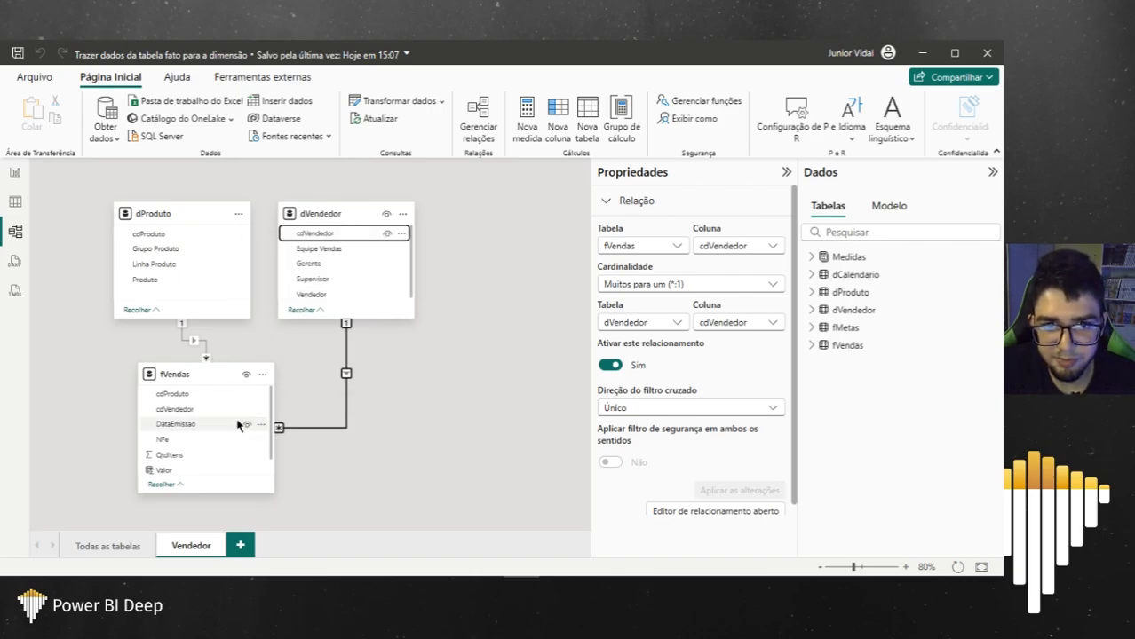
Step: Return to the report and remove the Vendedor field from the matrix rows
click(14, 174)
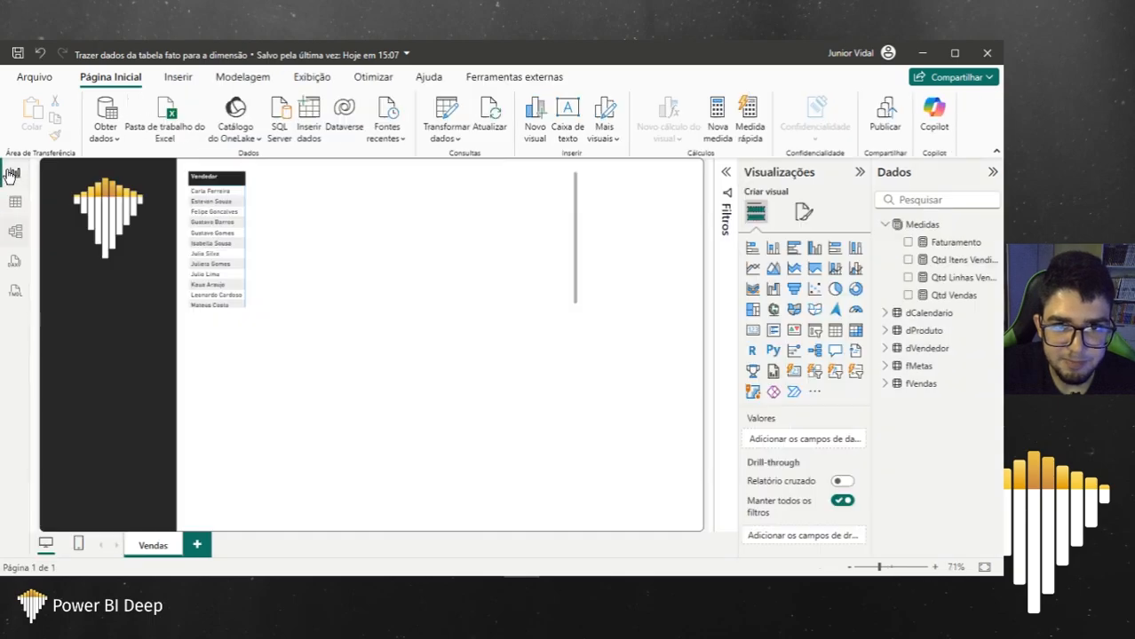
click(311, 262)
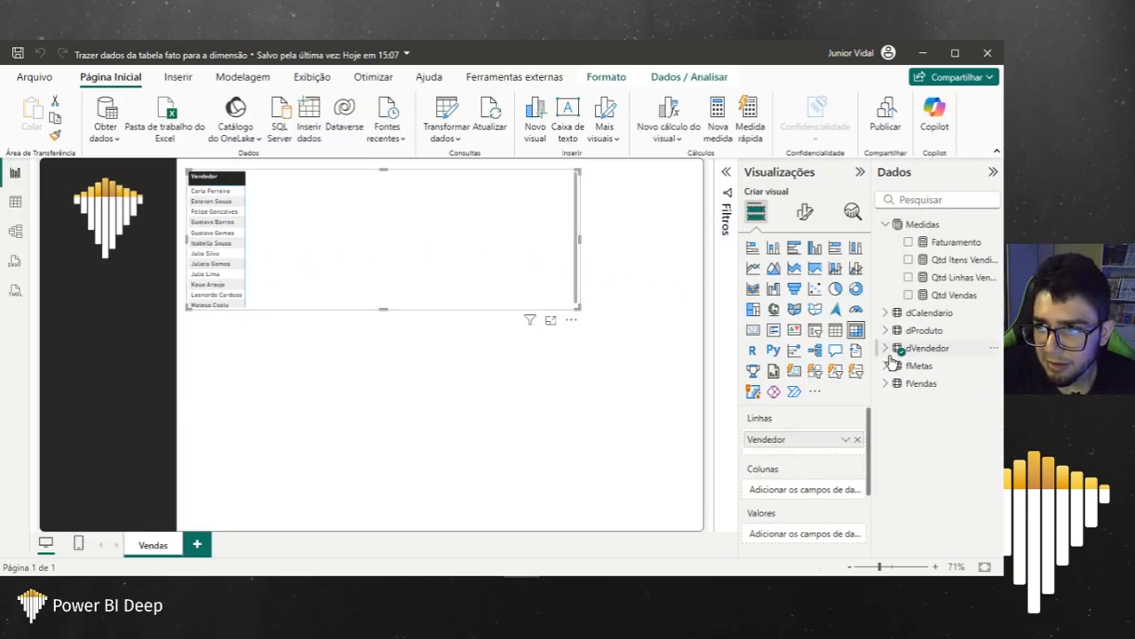
click(857, 440)
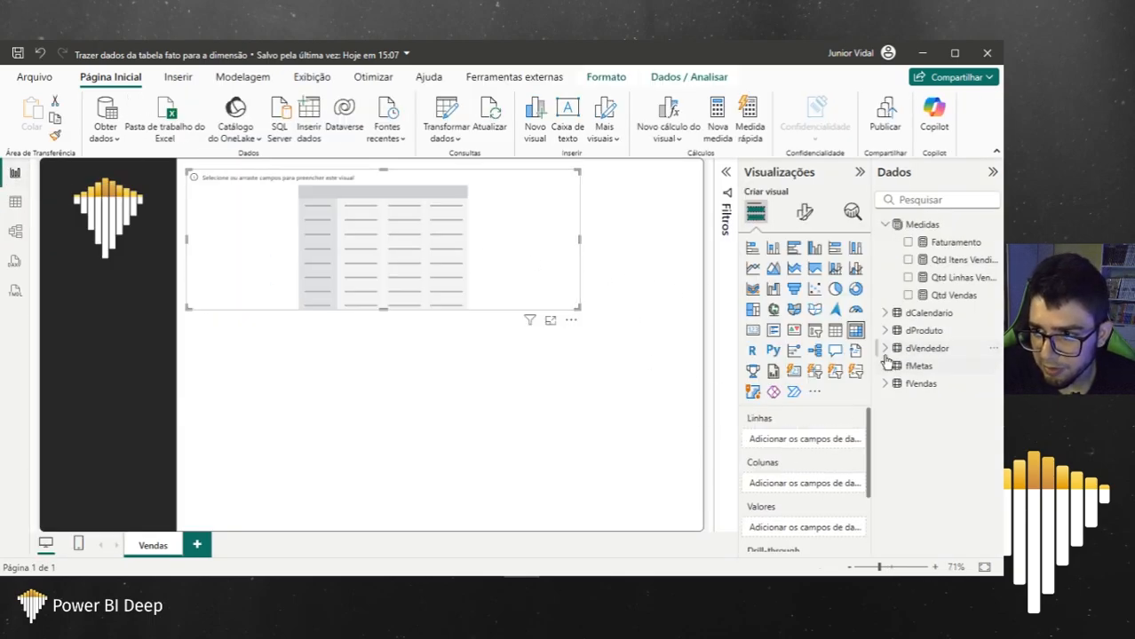
Step: Fill the matrix with Vendedor from dVendedor as rows and the Faturamento measure as values
click(884, 348)
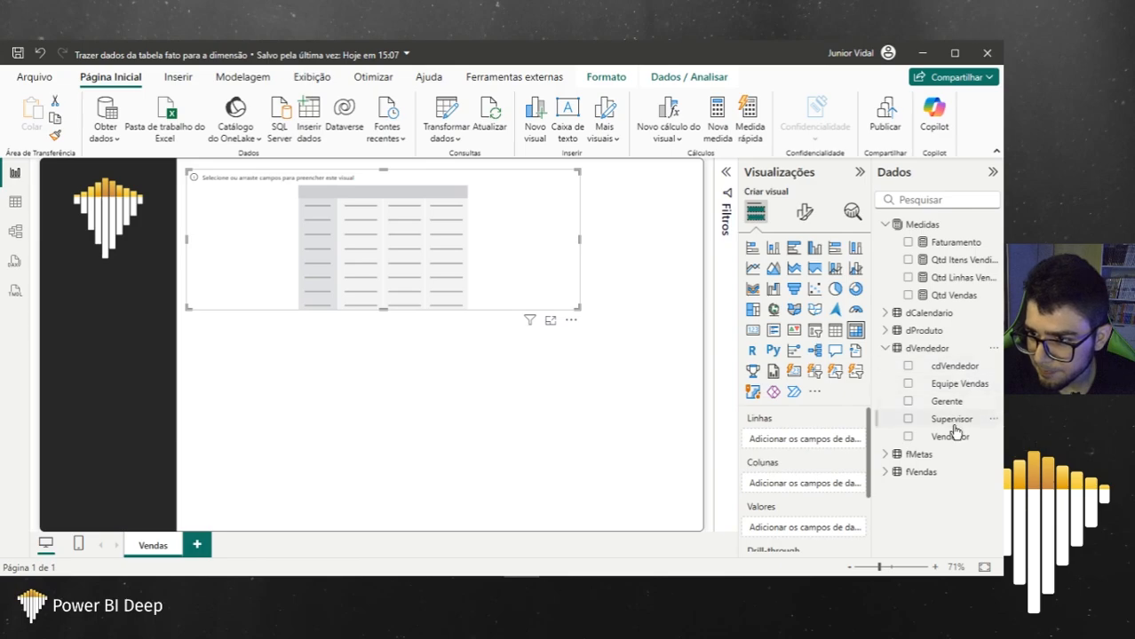
drag(951, 438, 780, 445)
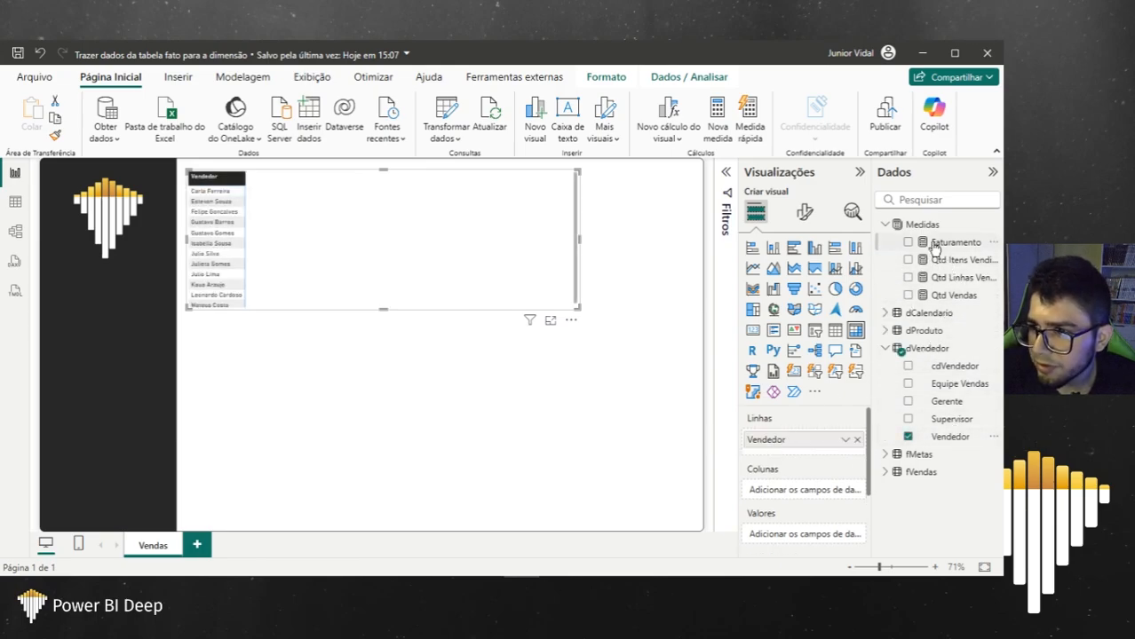
click(943, 246)
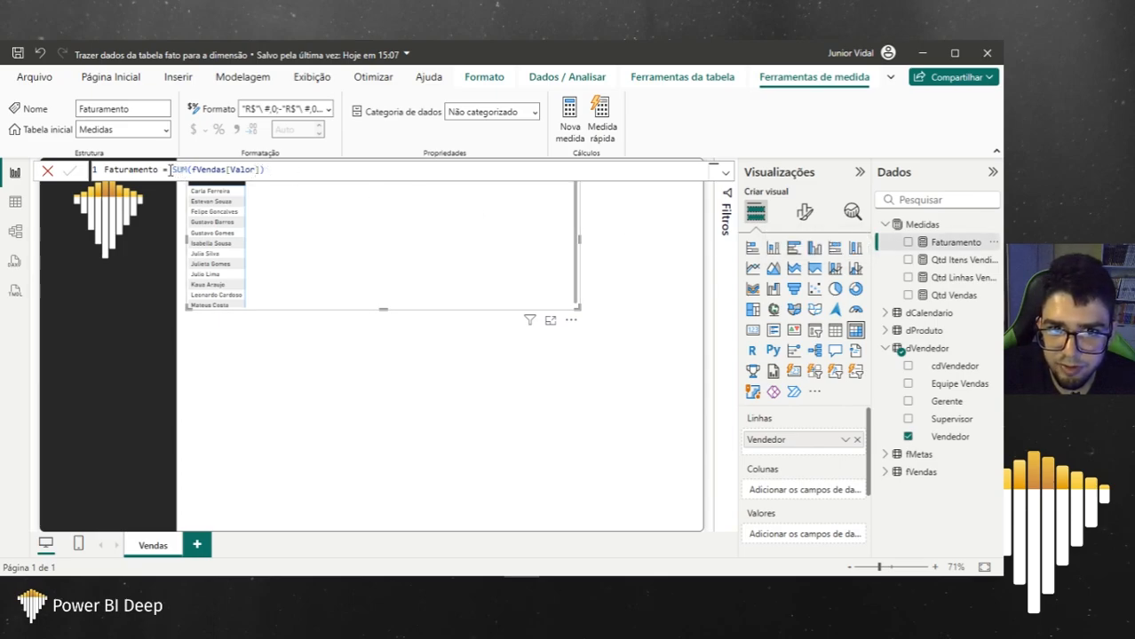
drag(173, 170, 327, 187)
drag(962, 254, 436, 236)
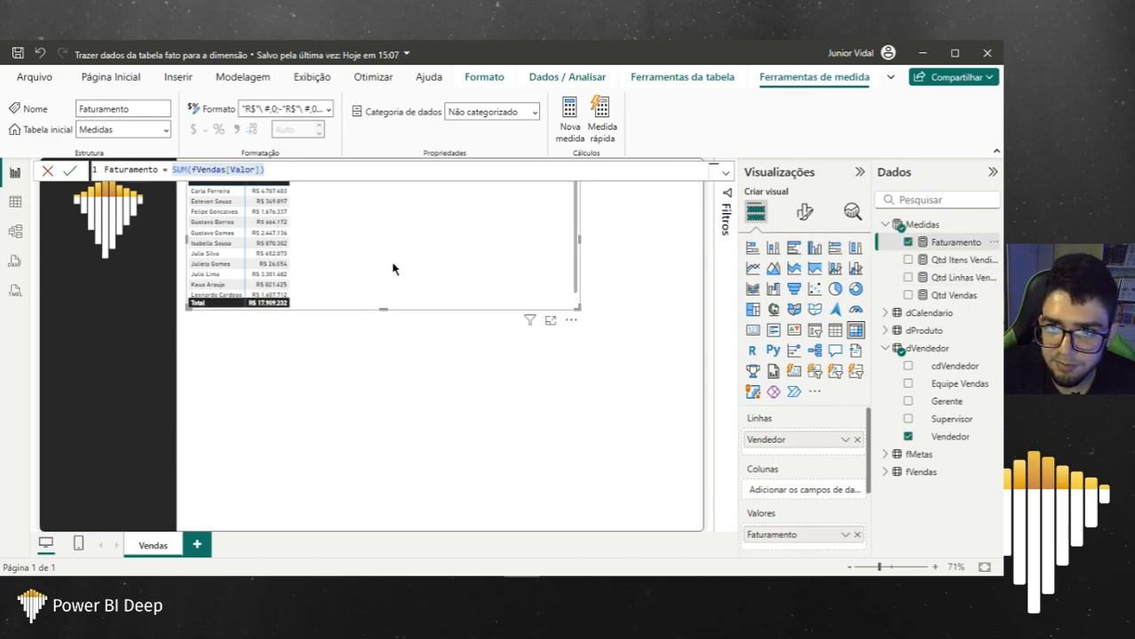
click(414, 368)
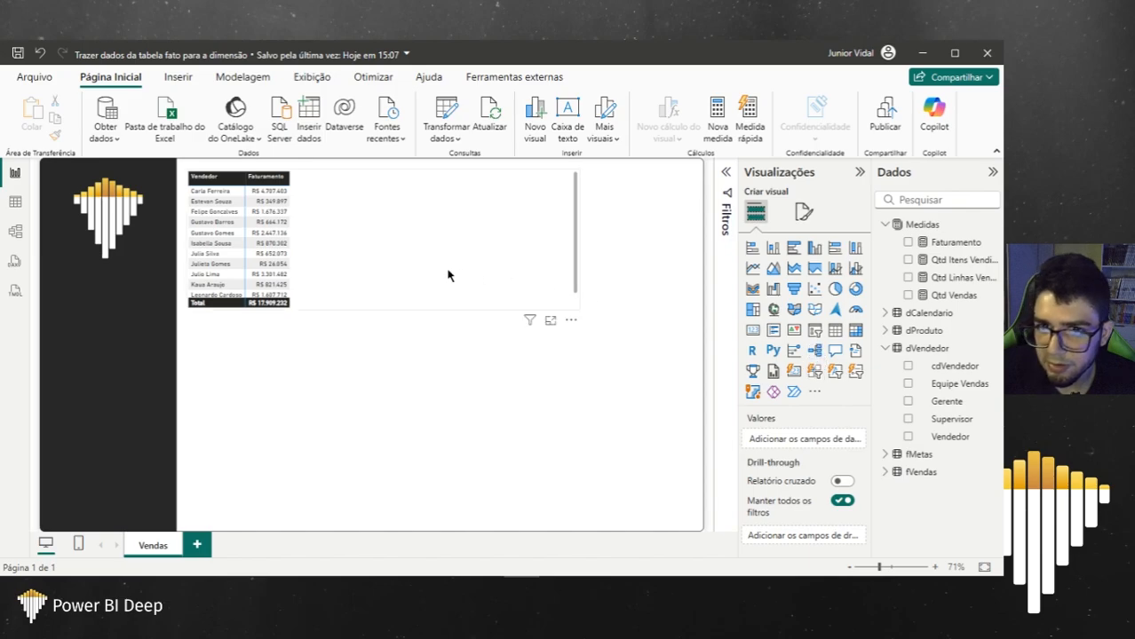
Step: Duplicate the matrix, place the copy below the original, and remove Vendedor and Faturamento from the copy
click(449, 275)
key(ctrl+c)
key(ctrl+v)
drag(449, 275, 456, 433)
click(884, 472)
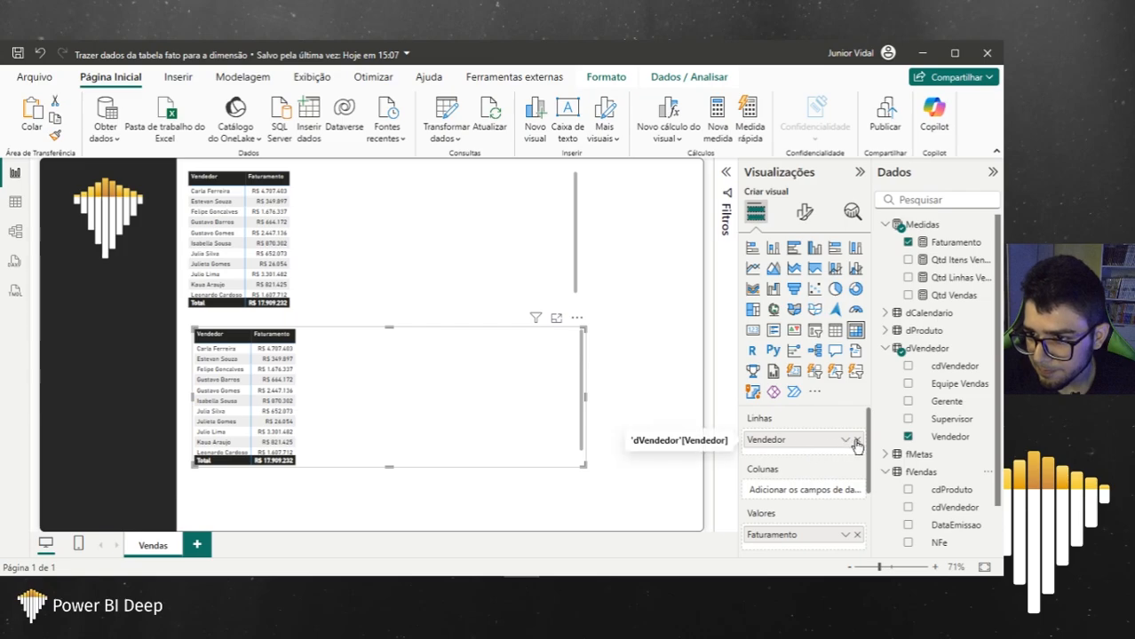
click(857, 439)
click(856, 530)
Step: Add NFe from fVendas and Vendedor from dVendedor to the copied visual and convert it to a table
scroll(942, 497, down, 1)
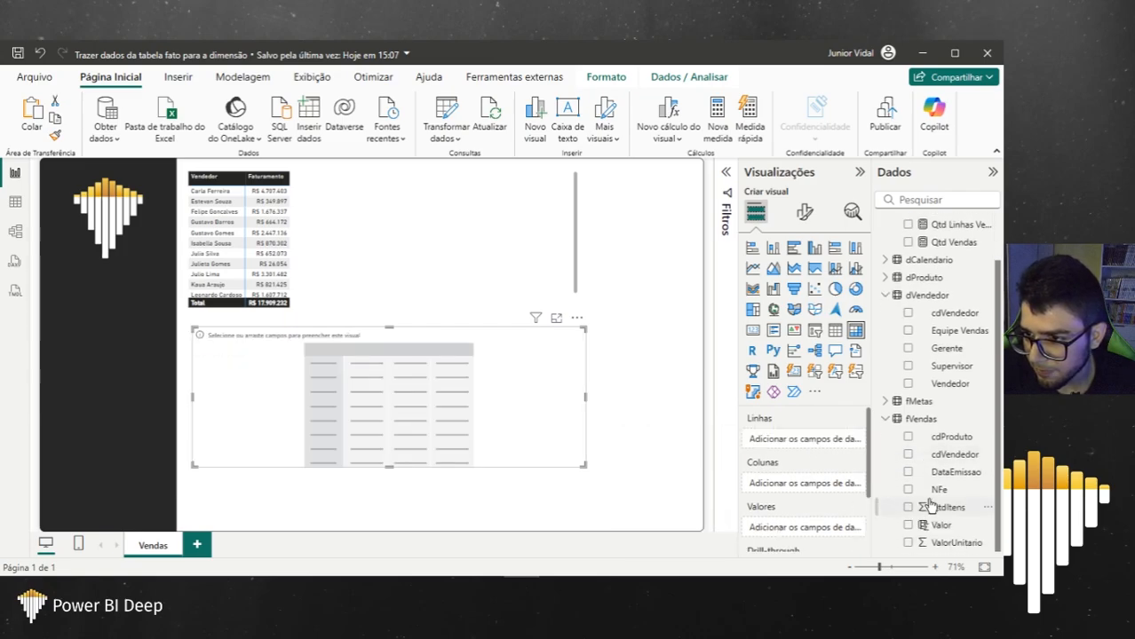
drag(947, 490, 463, 388)
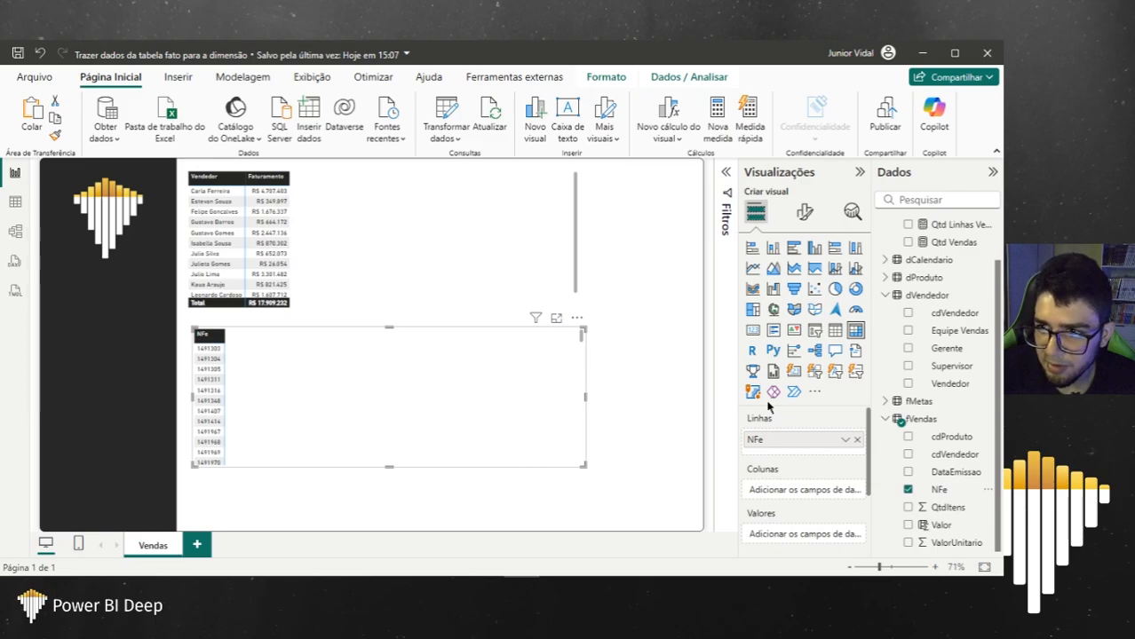
drag(952, 384, 425, 404)
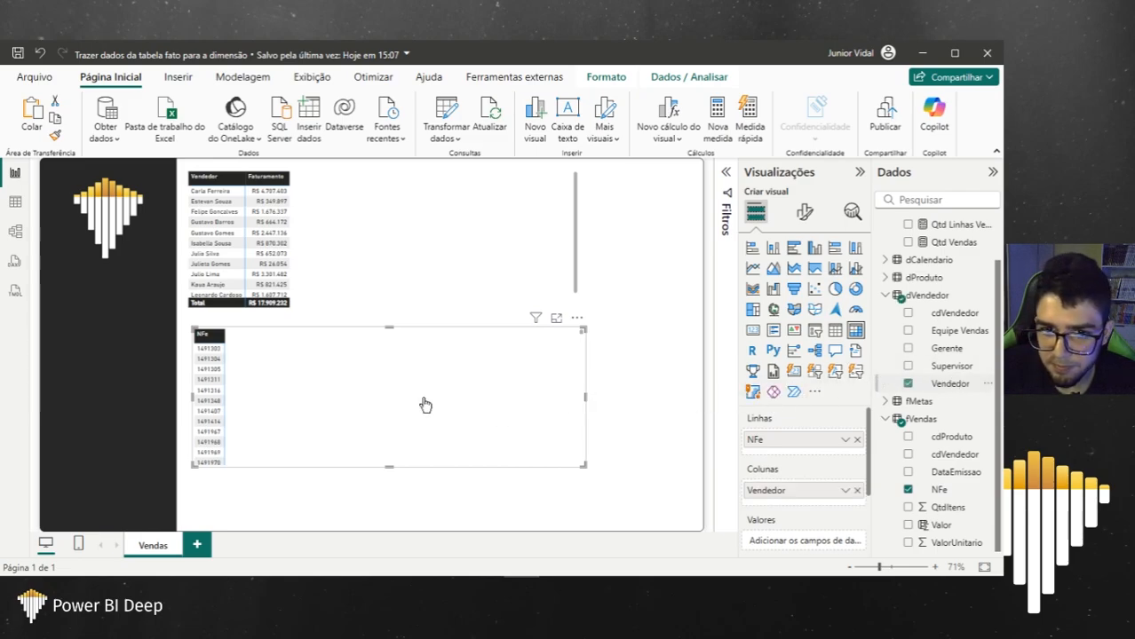
click(857, 491)
drag(951, 390, 800, 459)
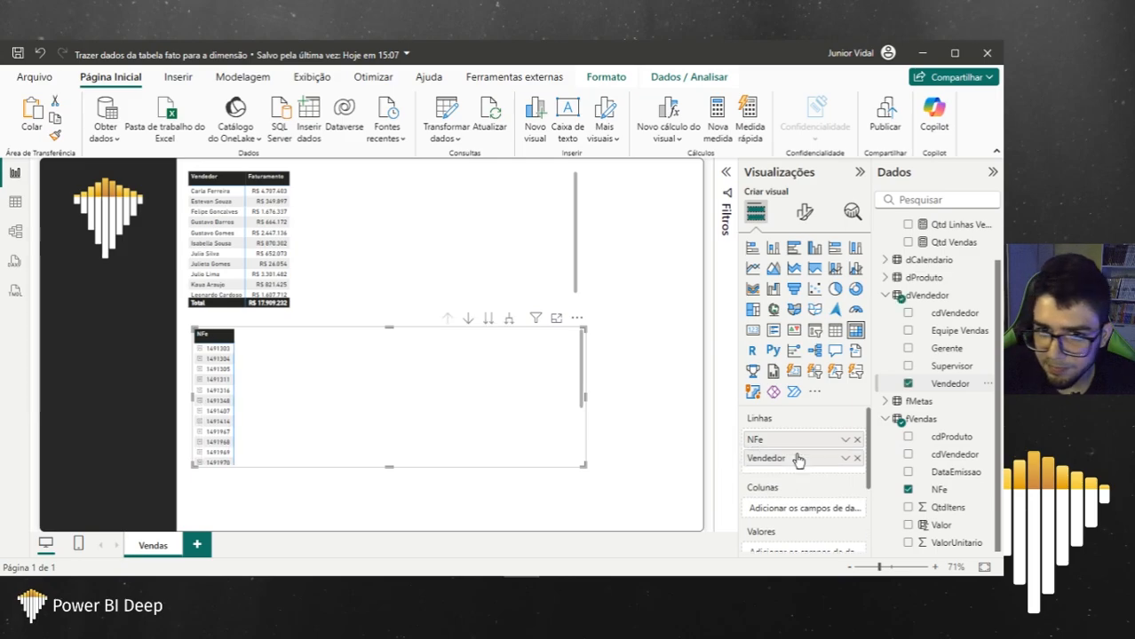
click(835, 329)
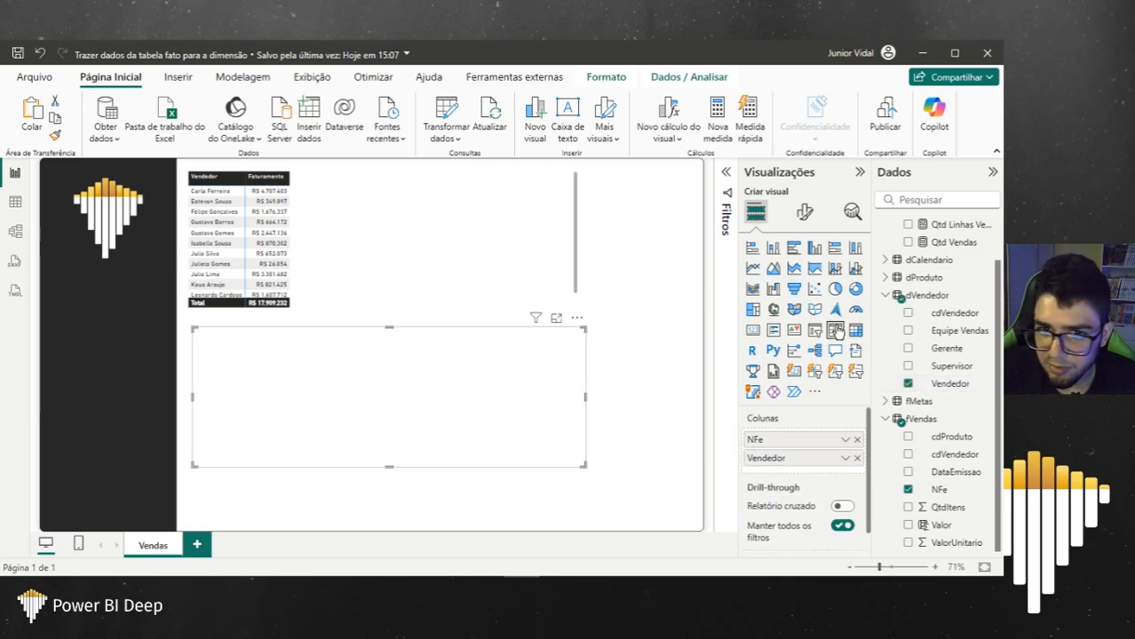
scroll(213, 371, down, 5)
scroll(212, 373, up, 3)
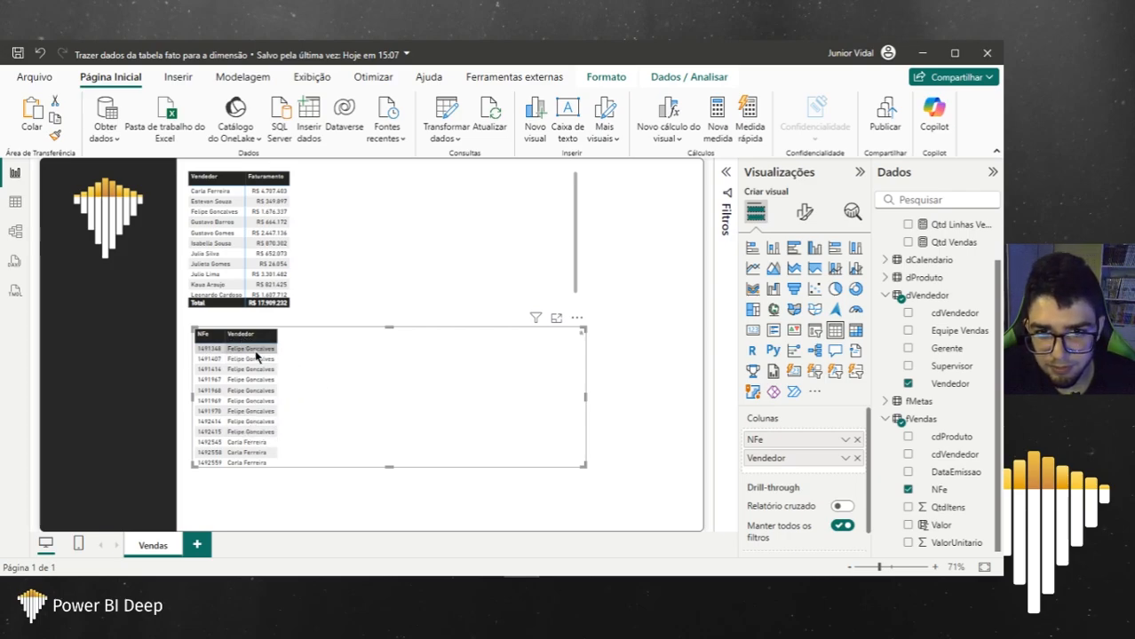
scroll(256, 355, up, 2)
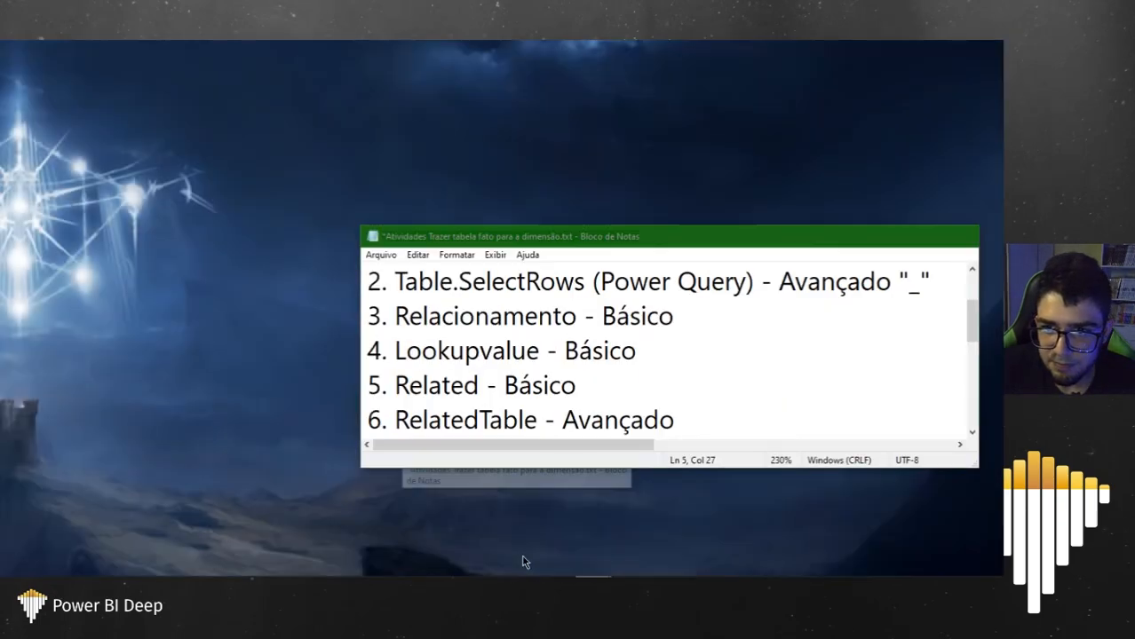
Step: Switch to the Notepad list of methods and highlight item 4, Lookupvalue - Básico
click(522, 556)
drag(695, 318, 236, 308)
click(709, 357)
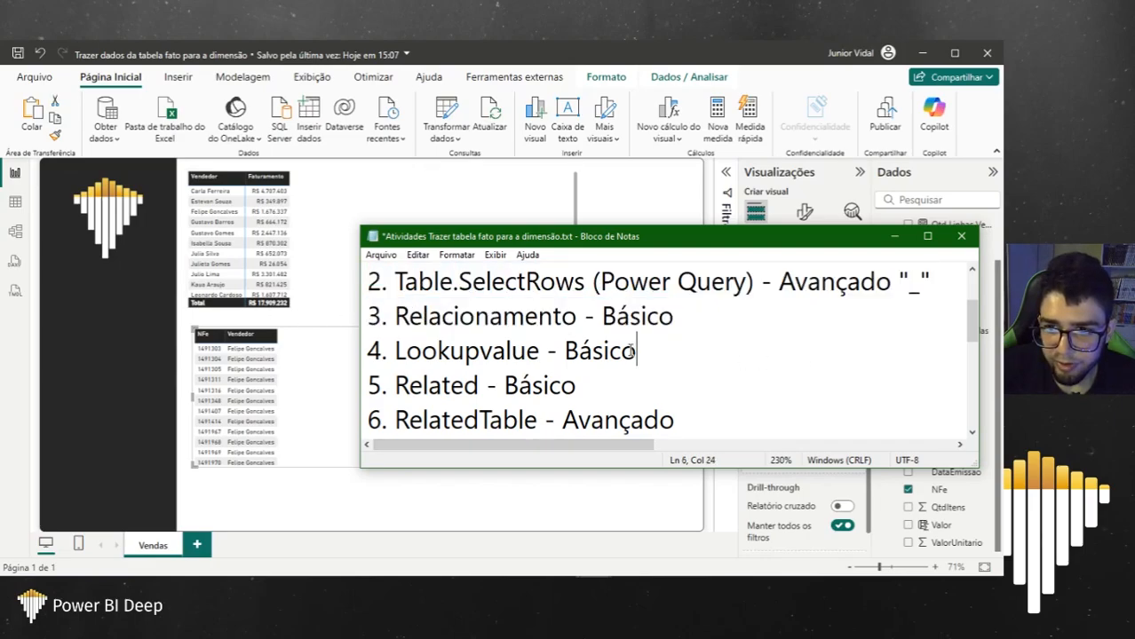
drag(636, 351, 345, 351)
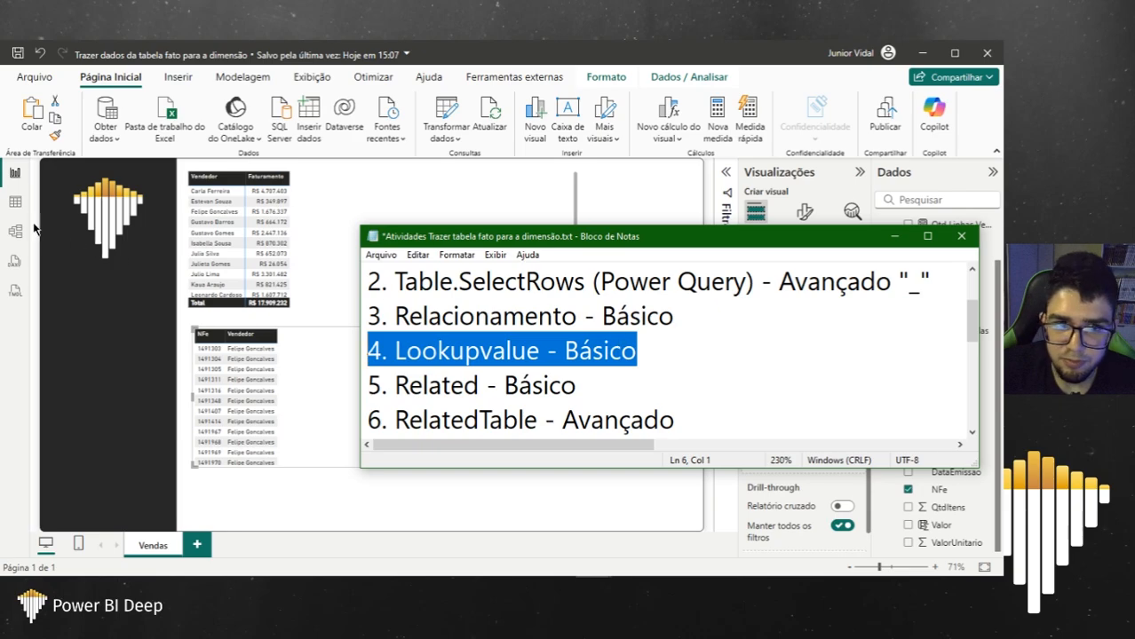
Step: Switch to the Power BI table view and start a new calculated column named VendedorF4 in fVendas
click(16, 203)
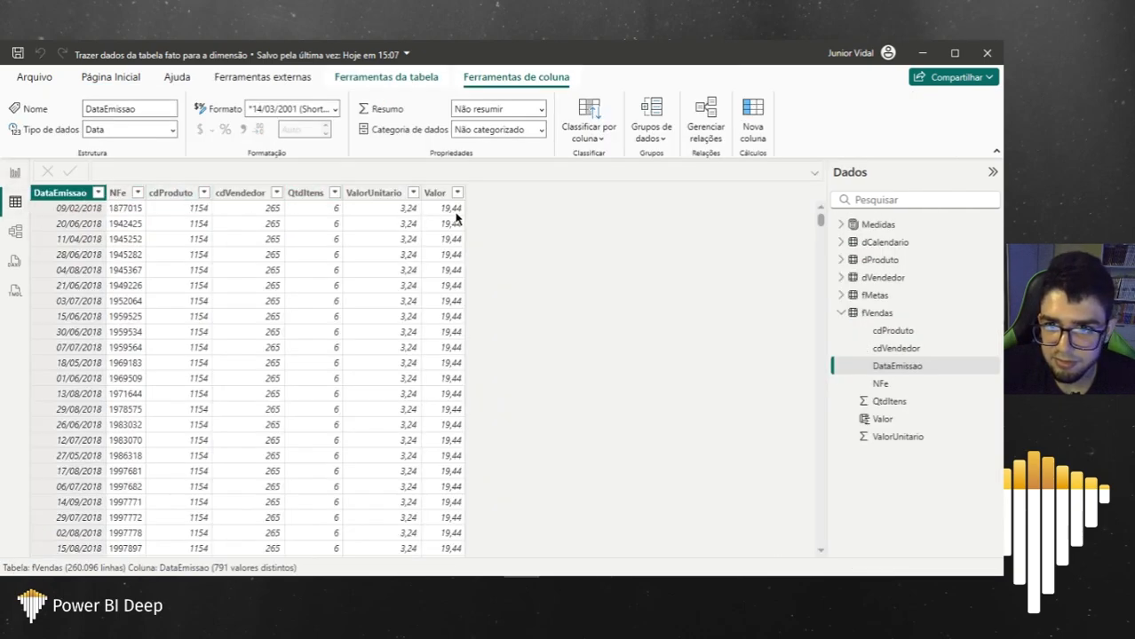
click(888, 315)
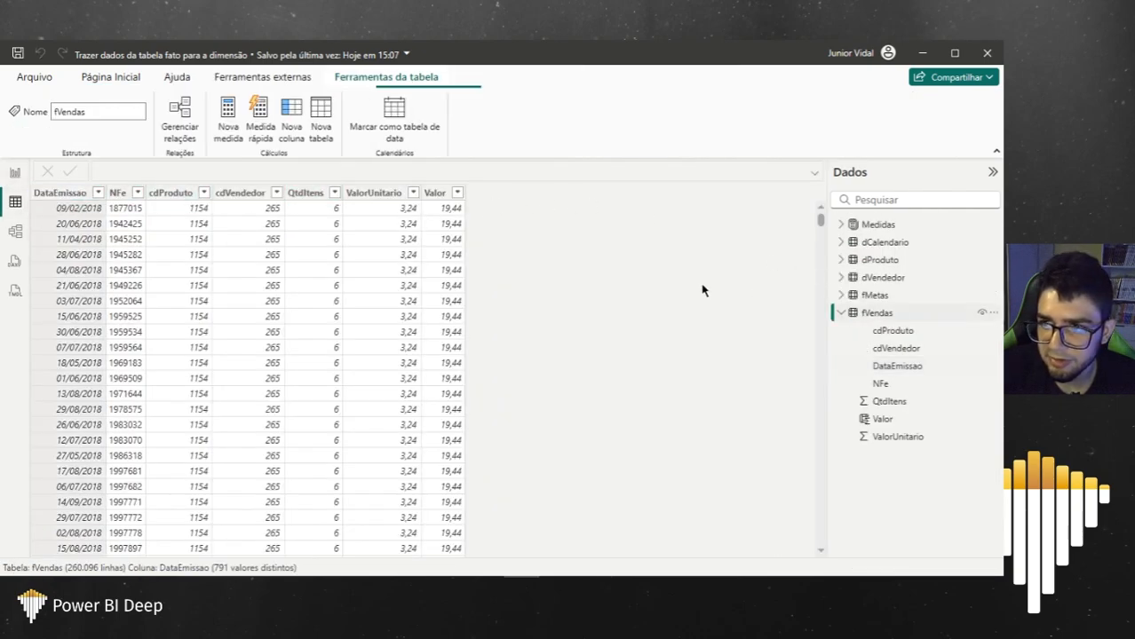
right_click(442, 204)
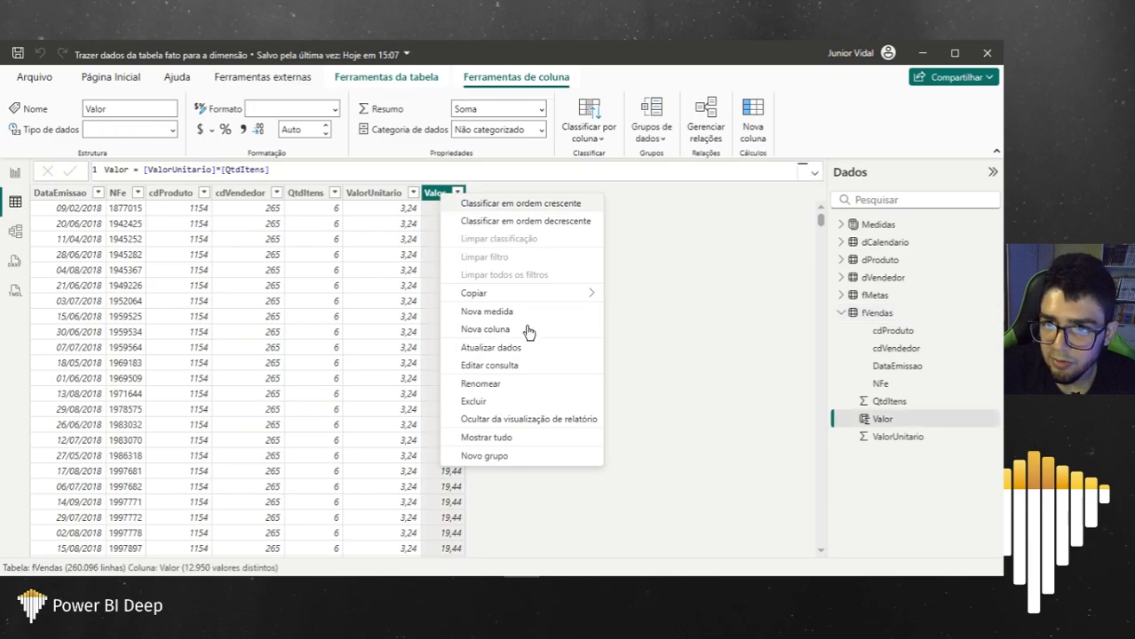
click(488, 328)
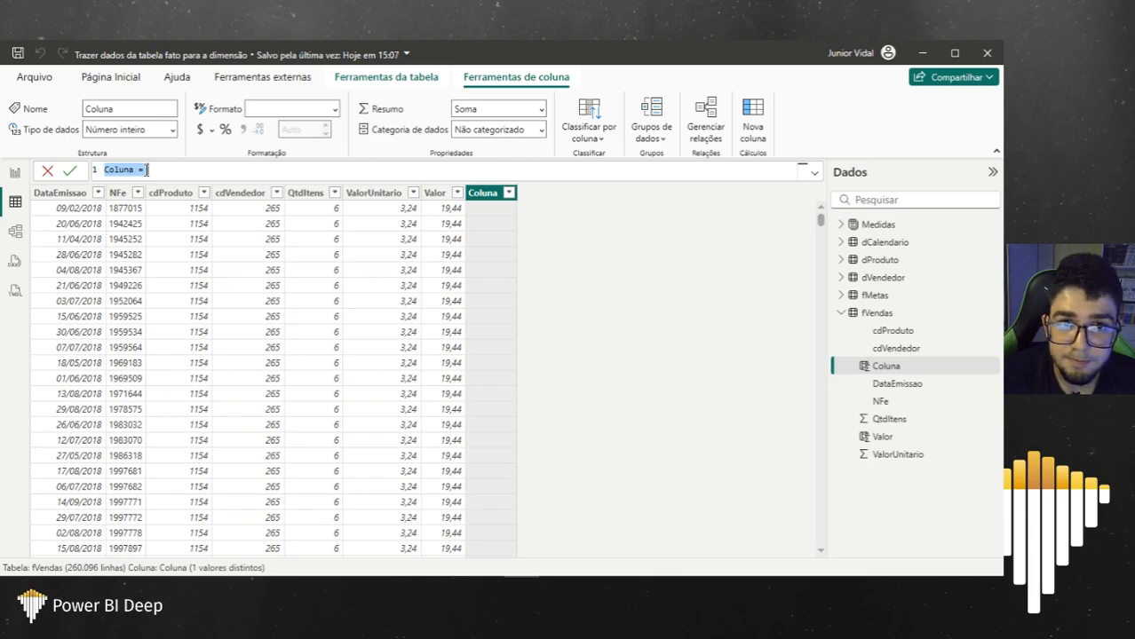
text(VendedorF4)
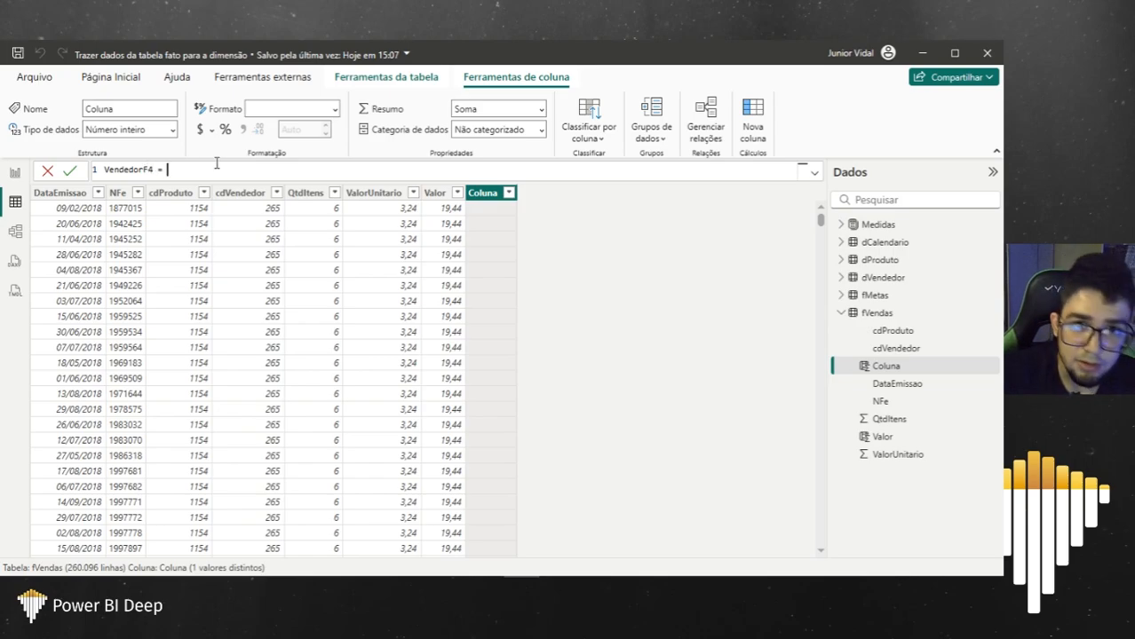
Step: Start the column formula with LOOKUPVALUE, using dVendedor[Vendedor] as the result column
text(loo)
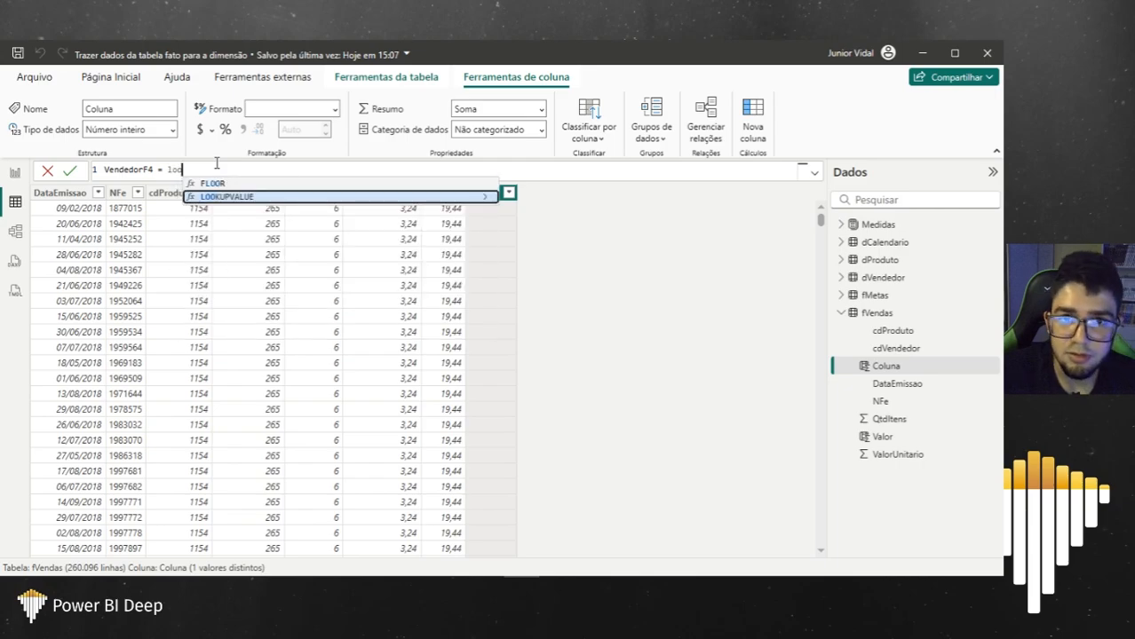
key(Tab)
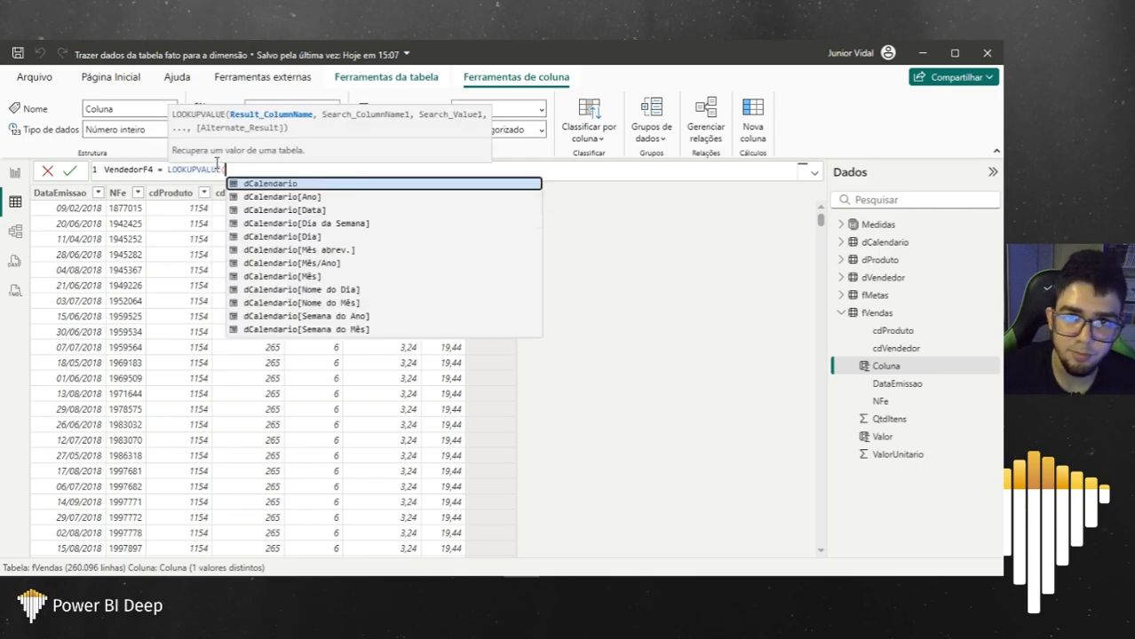
text(dVendedor)
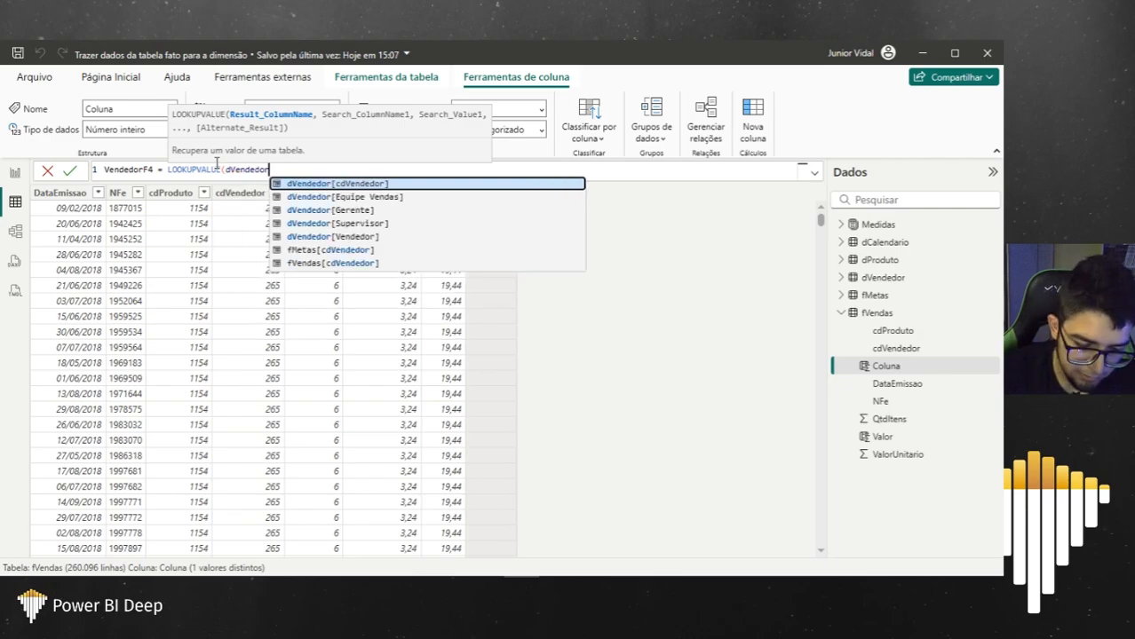
text(,)
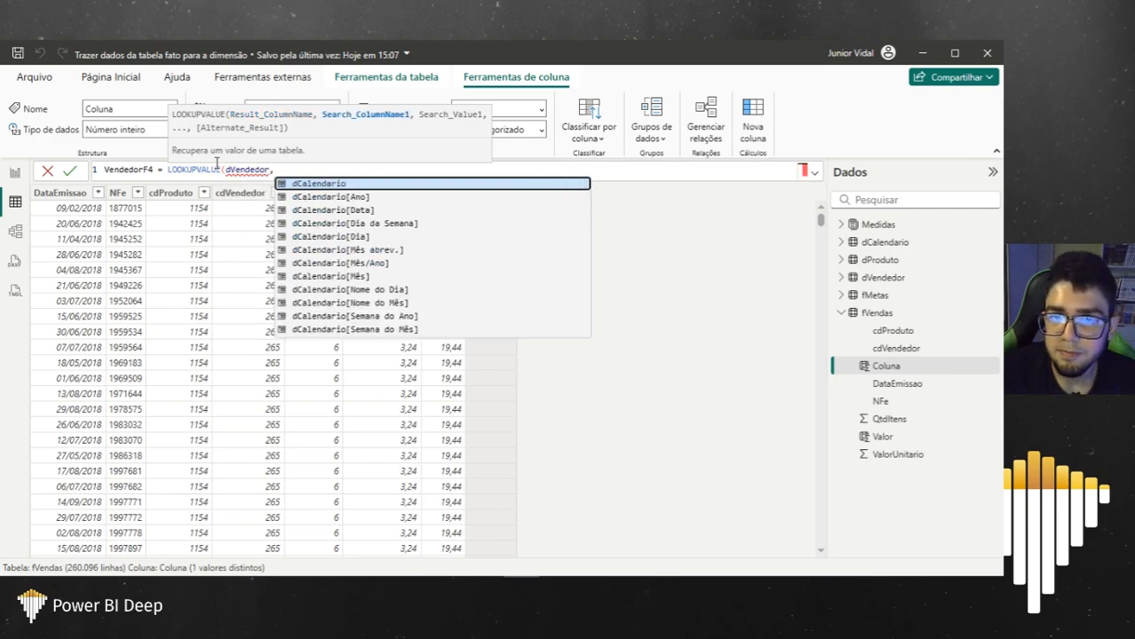
key(BackSpace)
text([)
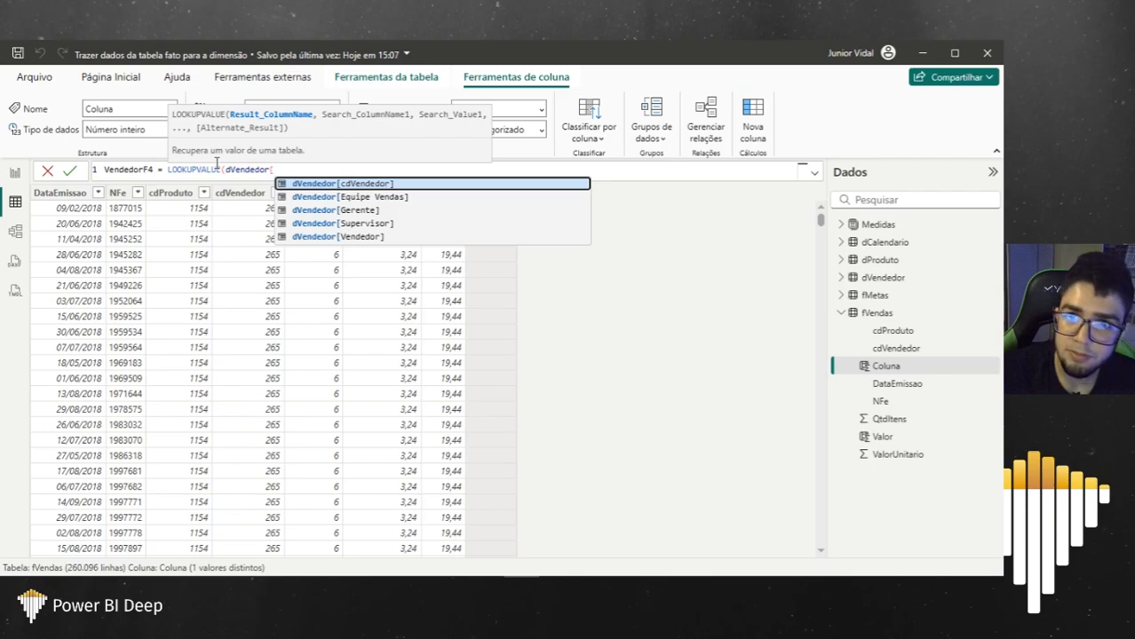
key(Down)
key(Down)
key(Down)
key(Down)
key(Tab)
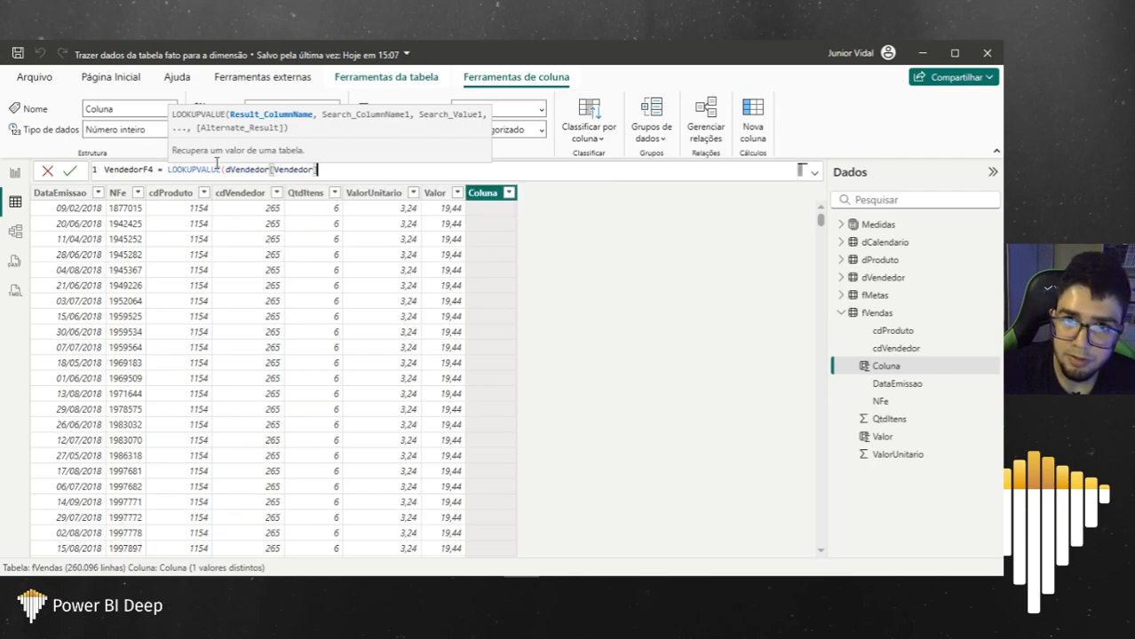
Step: Complete the LOOKUPVALUE arguments with dVendedor[cdVendedor] as search column and [cdVendedor] as search value, closing the parenthesis
text(,)
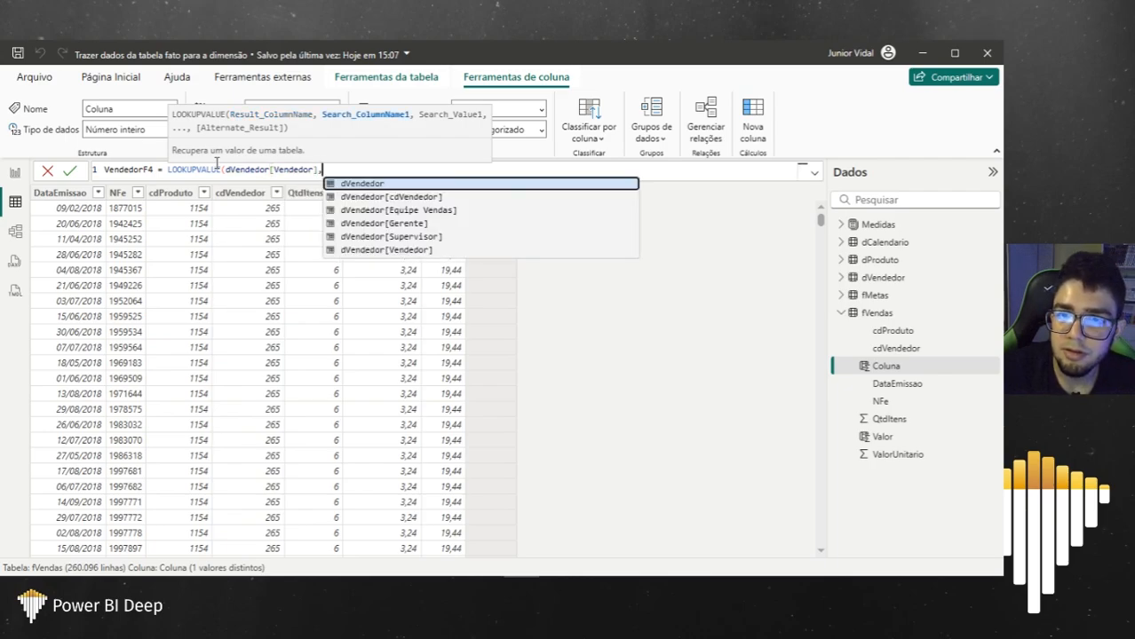
text(dVendedor[cdVendedor])
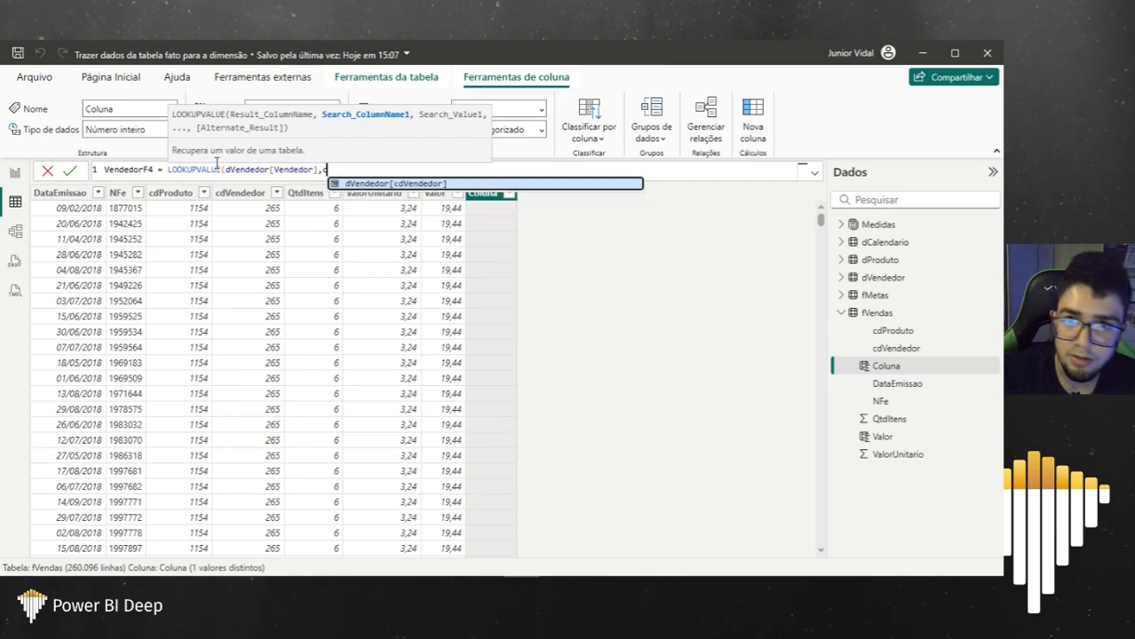
key(Tab)
text(,)
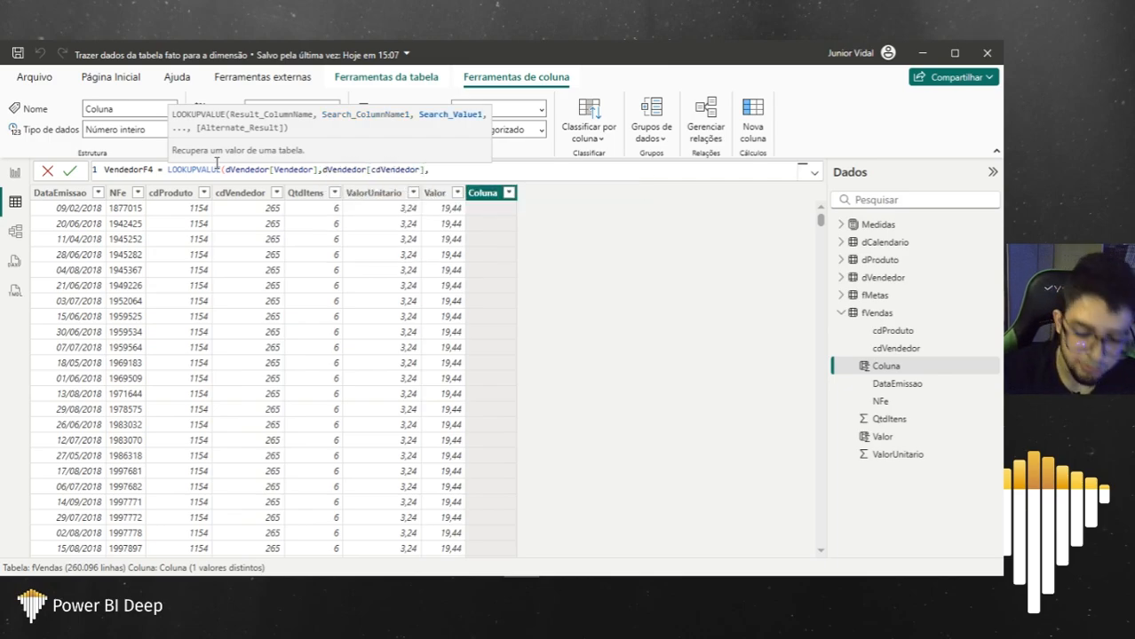
text([)
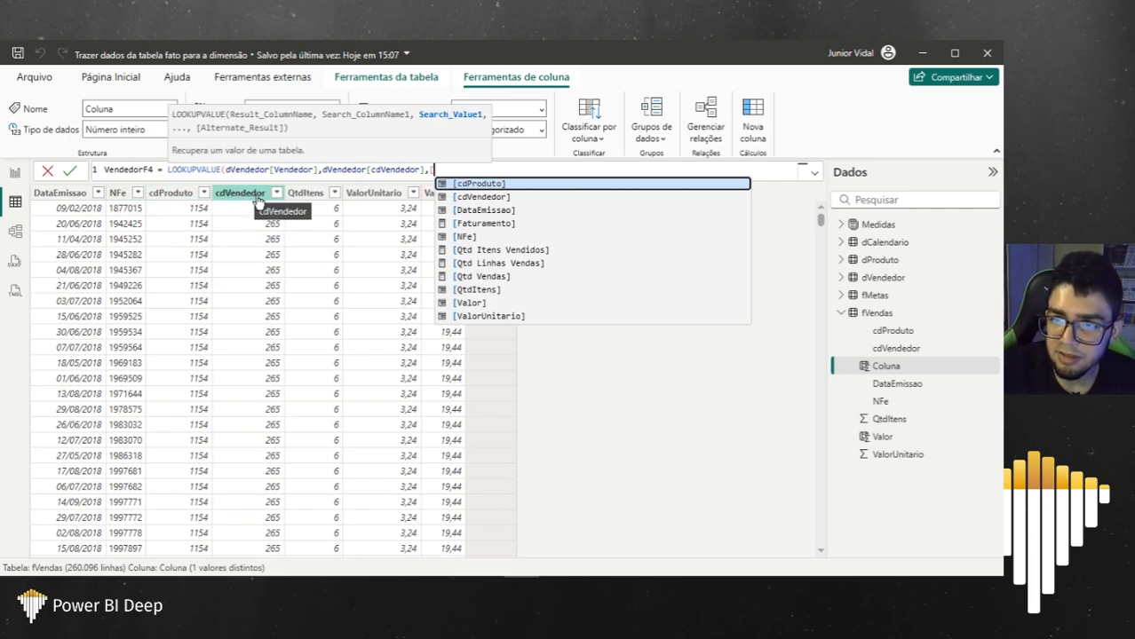
text(cd)
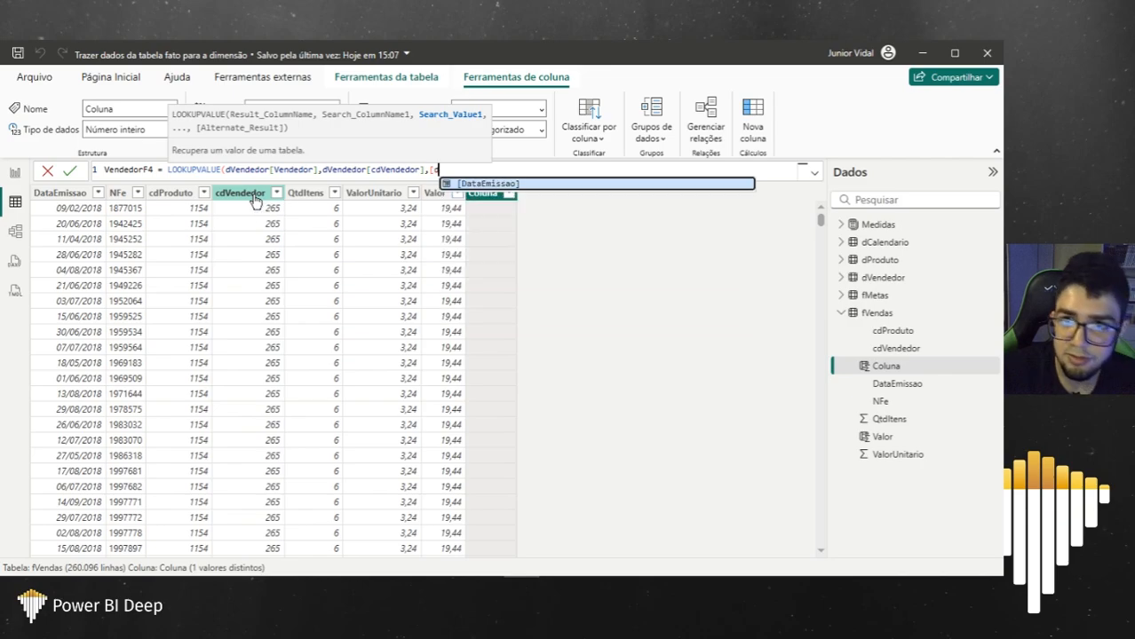
key(Down)
key(Tab)
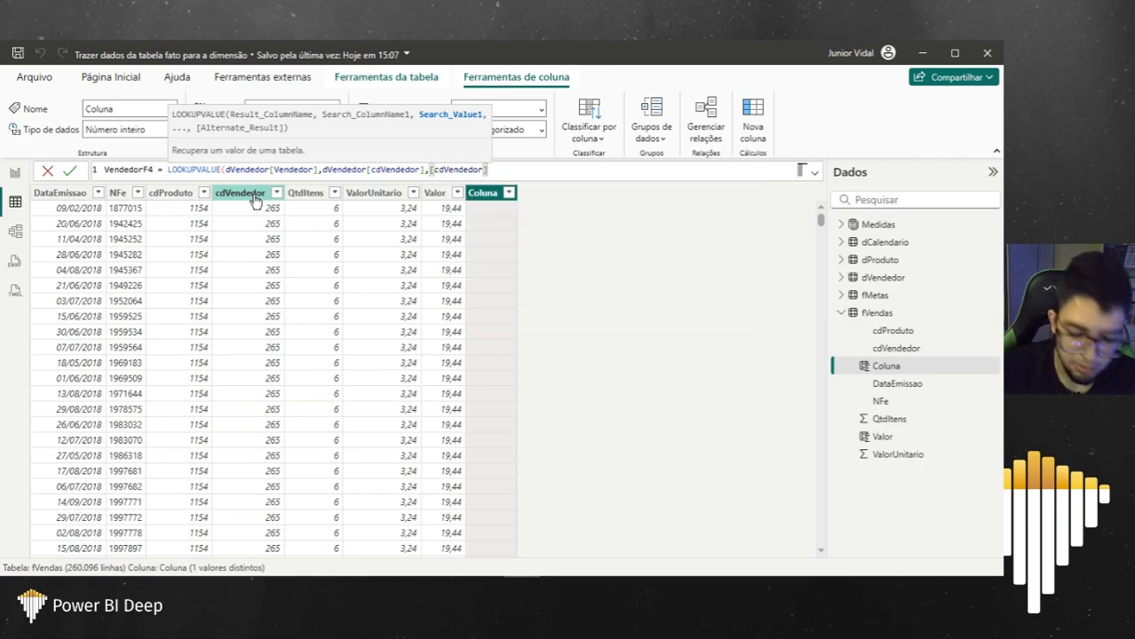
text())
Step: Try qualifying the [cdVendedor] search value with the table name fVendas, and remove that prefix again
click(429, 169)
text(fve)
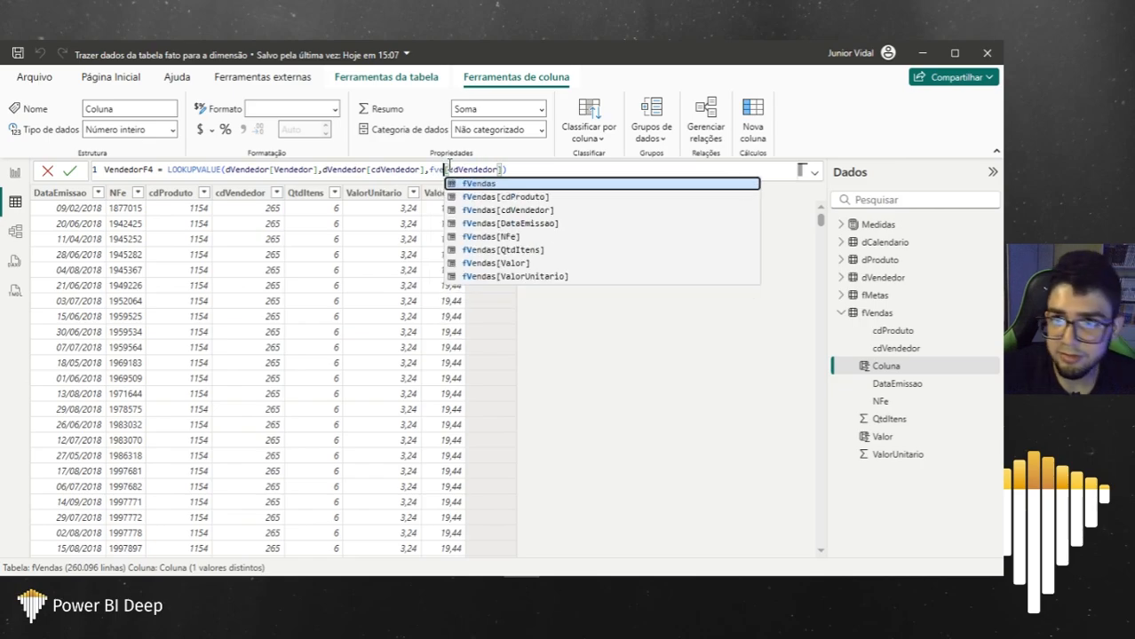
key(Tab)
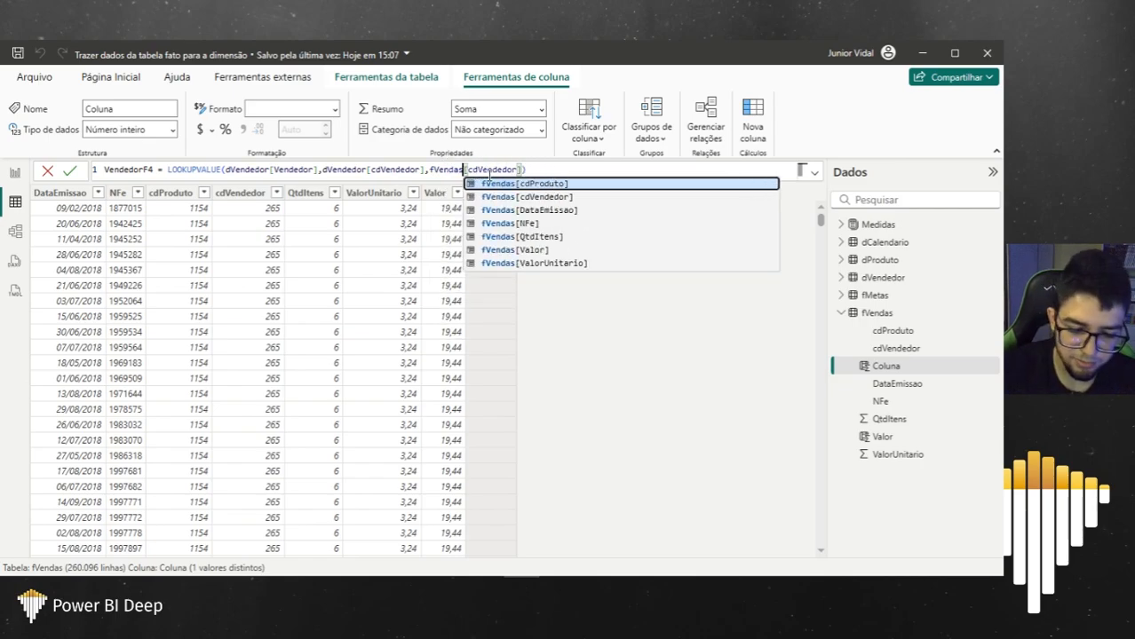
key(BackSpace)
key(BackSpace)
key(BackSpace)
key(BackSpace)
key(BackSpace)
key(BackSpace)
key(BackSpace)
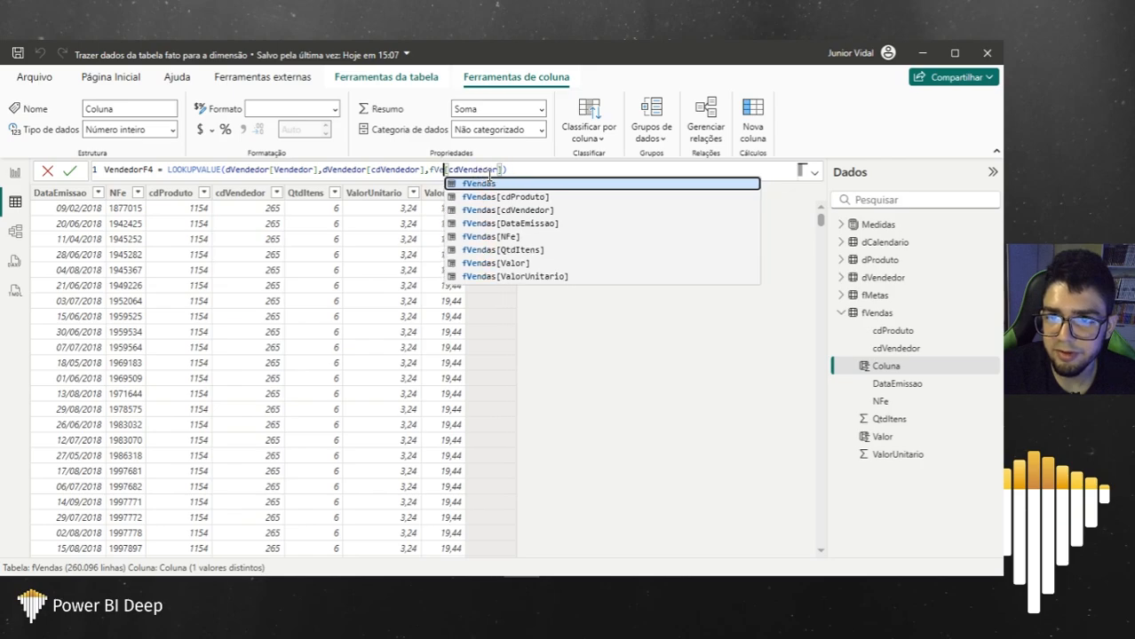
Step: Qualify the [cdVendedor] search value in the VendedorF4 formula with the table name fVendas and commit the column
key(Escape)
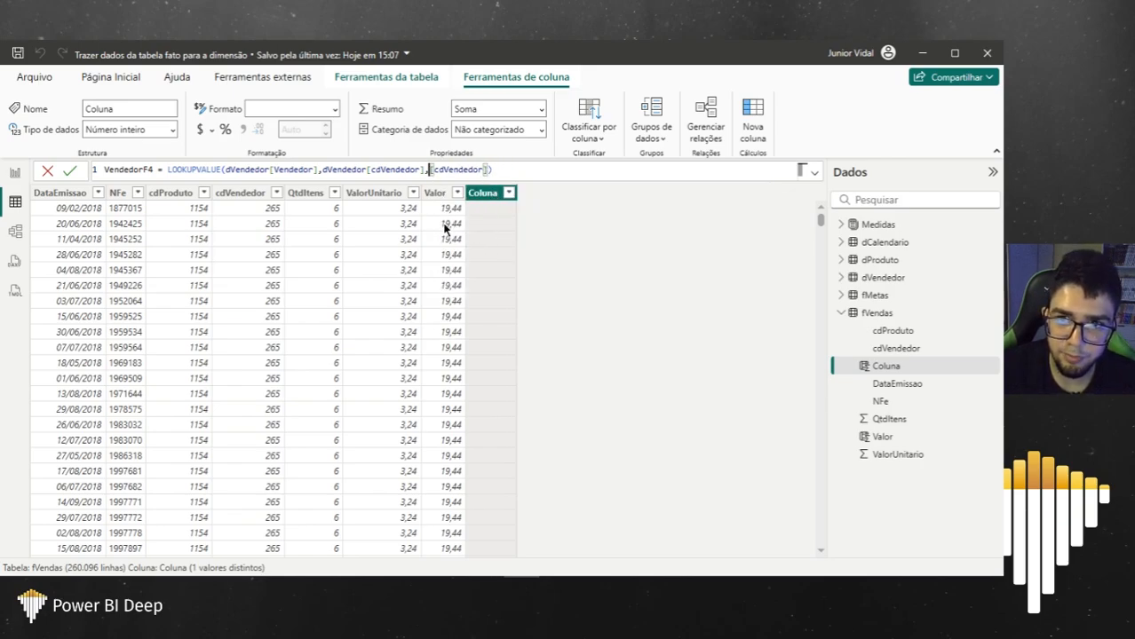
drag(430, 170, 488, 170)
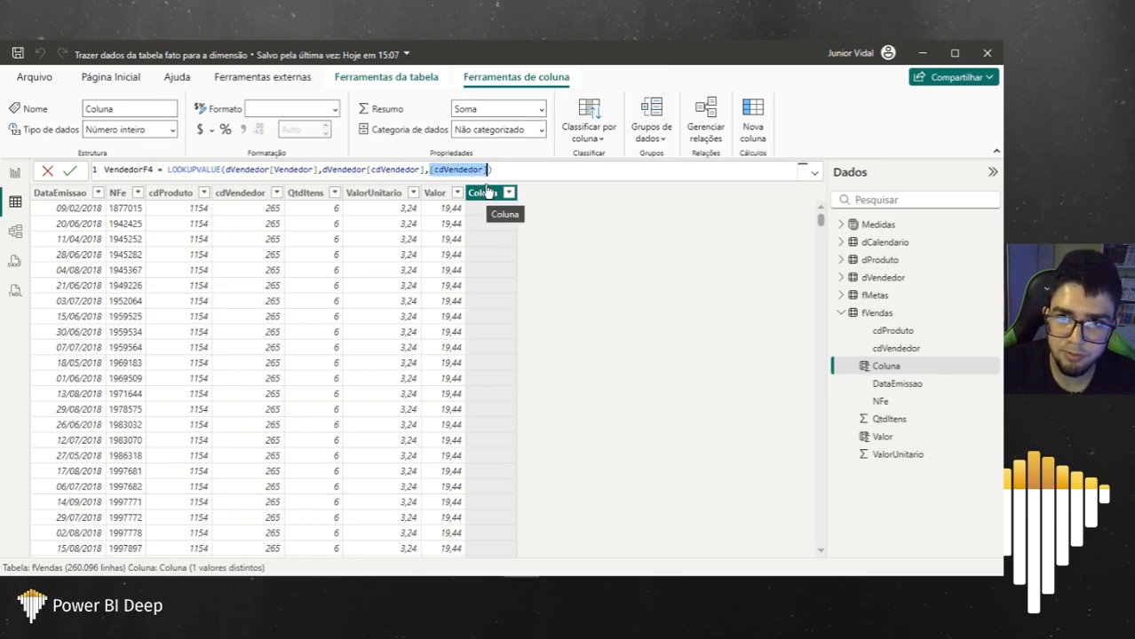
click(431, 170)
text(f)
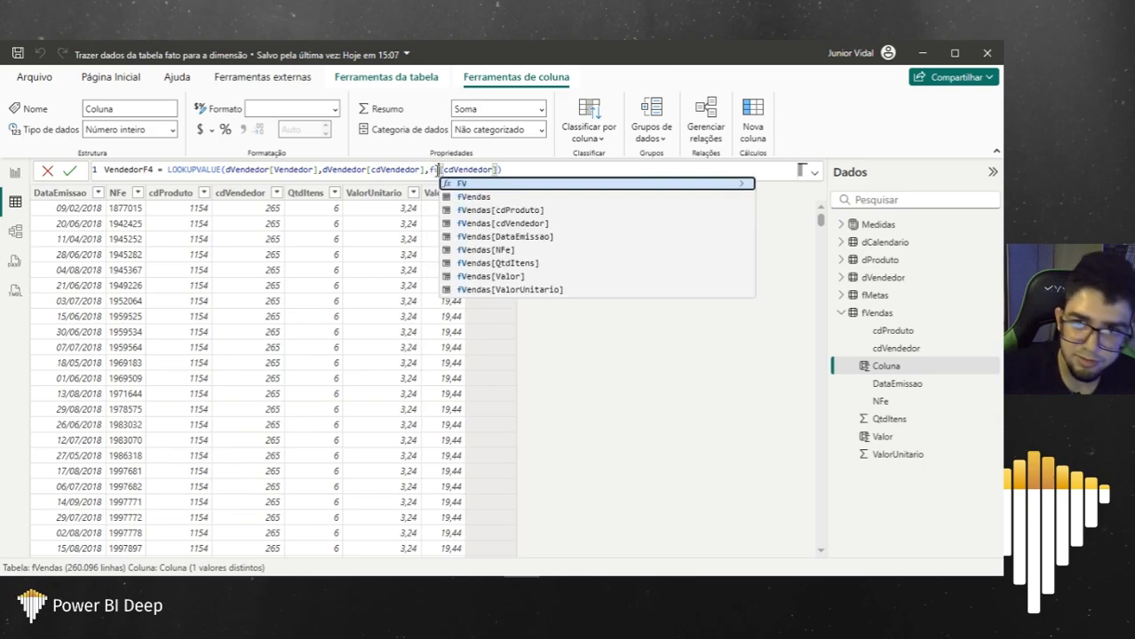
text(Vendas)
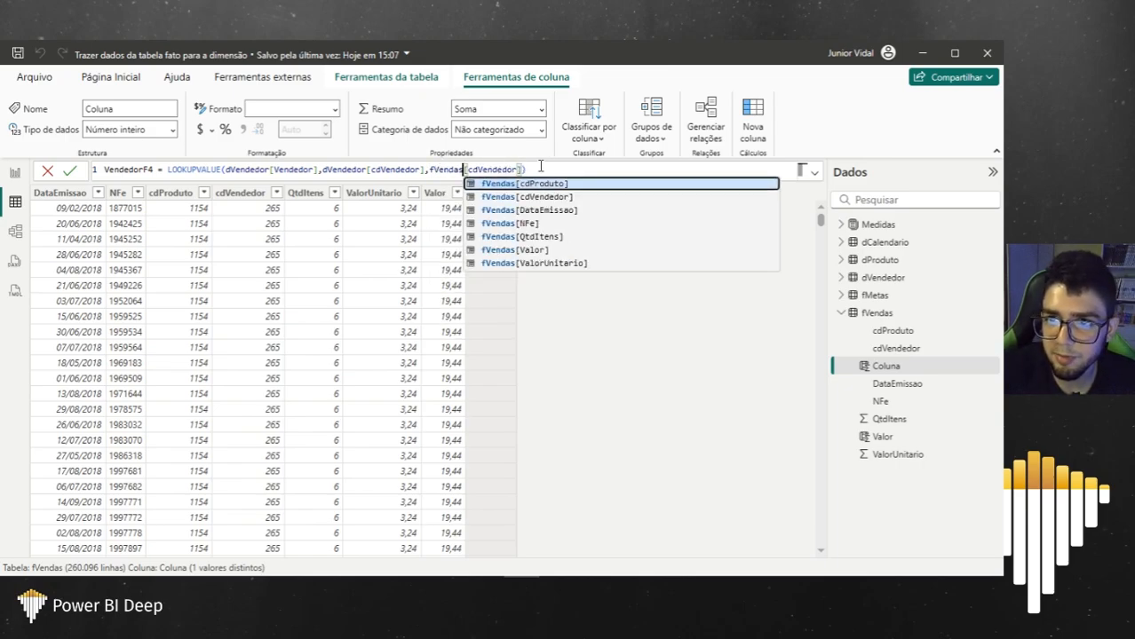
key(Return)
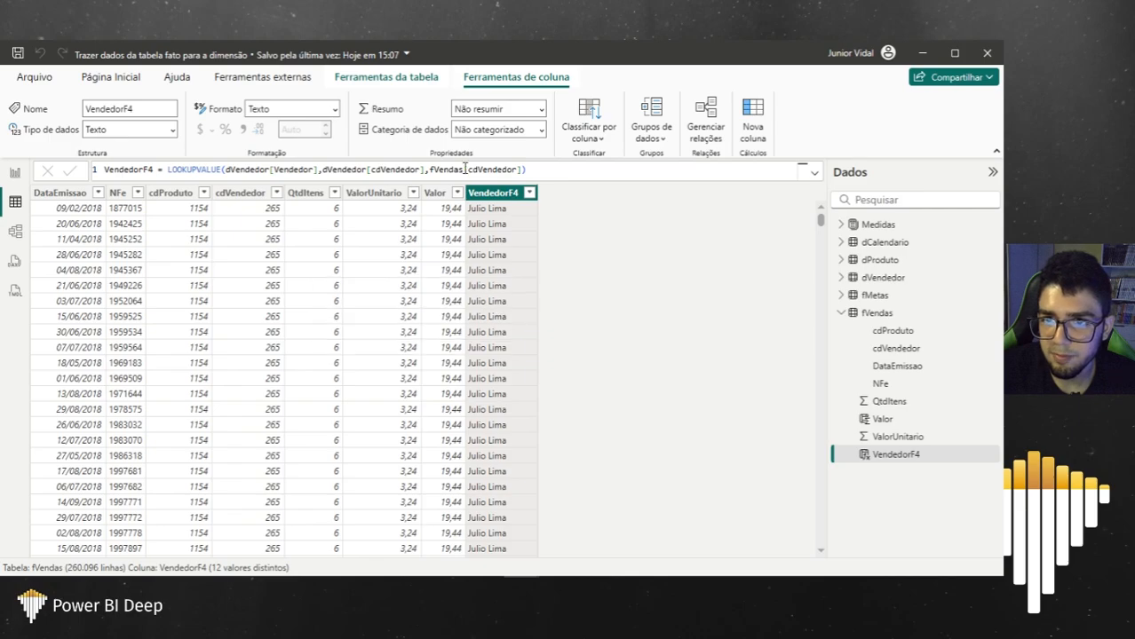
Step: Remove the fVendas prefix from the last LOOKUPVALUE argument, leaving only [cdVendedor], and commit the VendedorF4 formula
drag(464, 171, 427, 171)
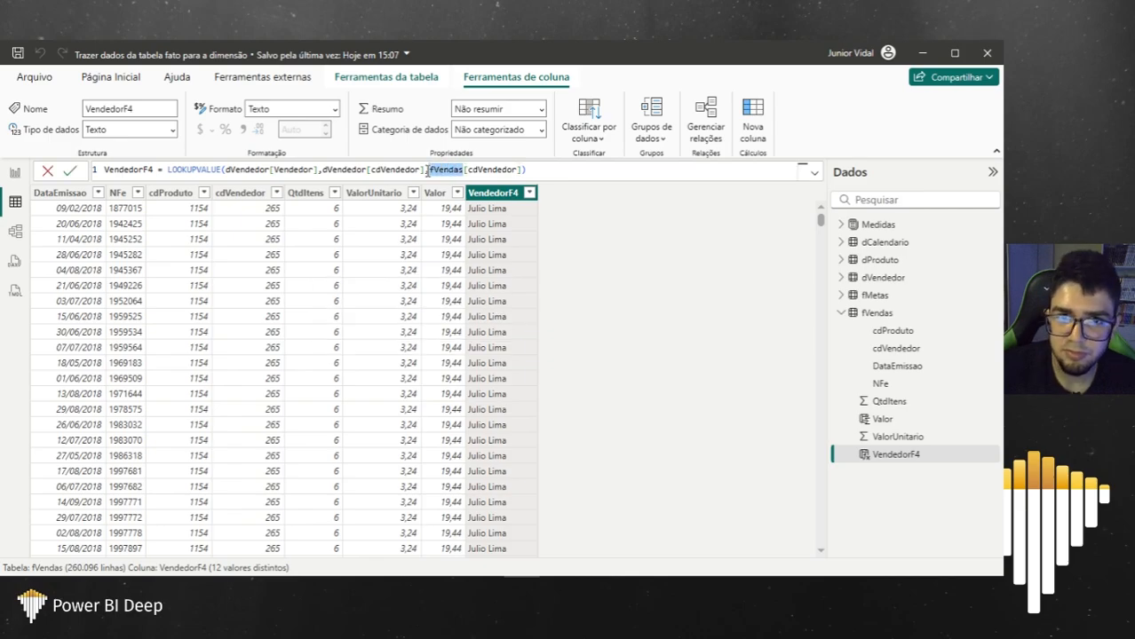
key(BackSpace)
text(,)
key(Return)
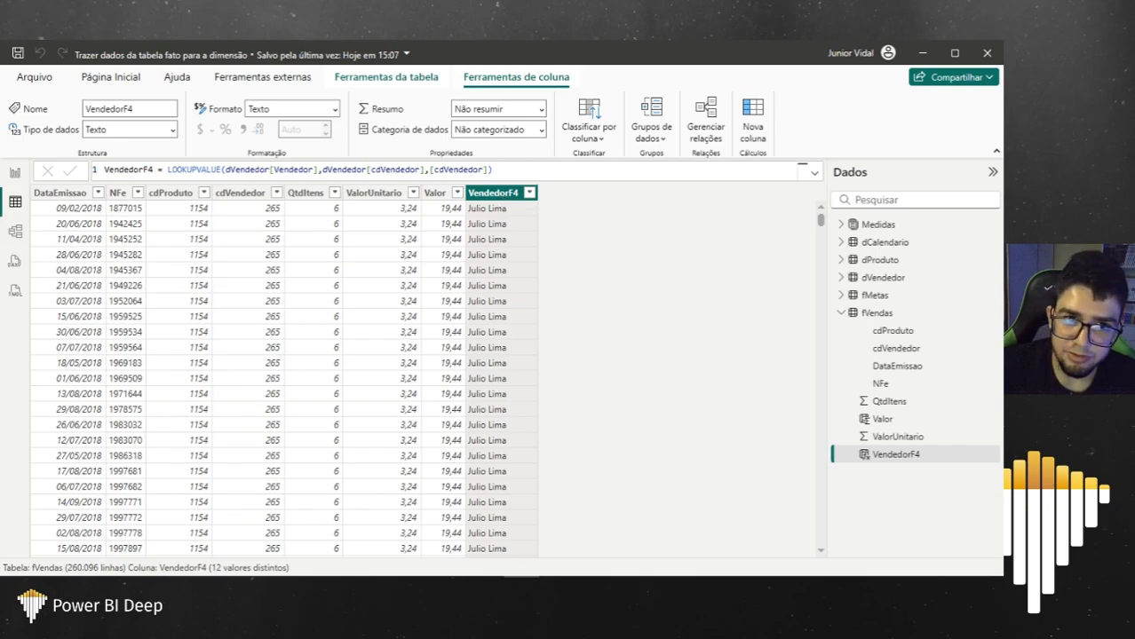
Step: Delete the relationship between dVendedor and fVendas in the model and check the VendedorF4 column values in the fVendas table
click(15, 231)
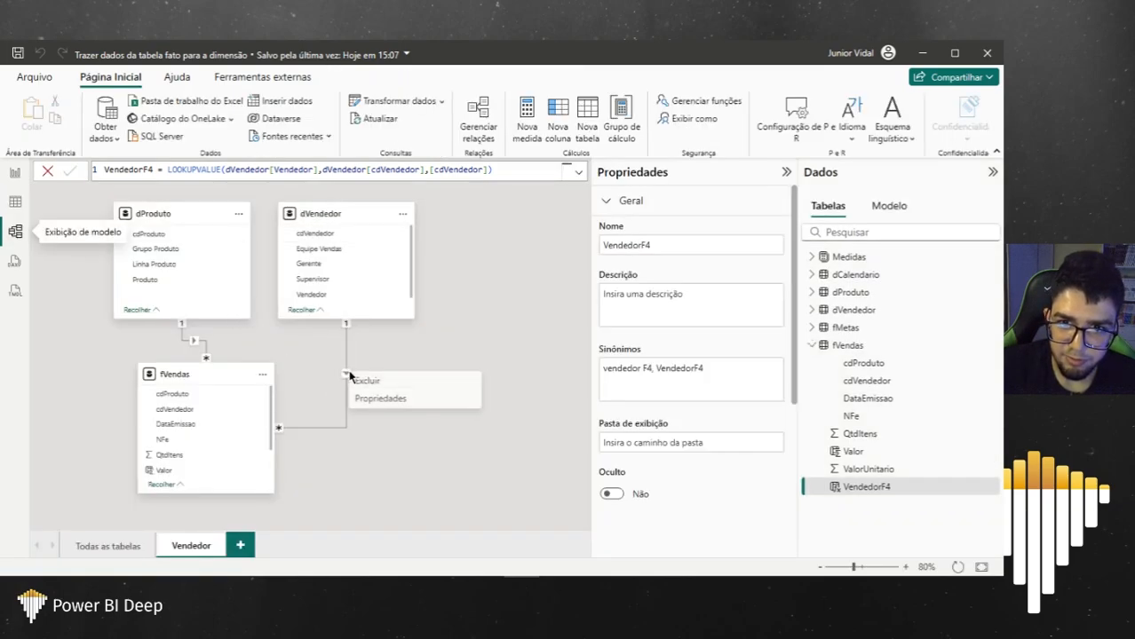
click(424, 382)
click(559, 380)
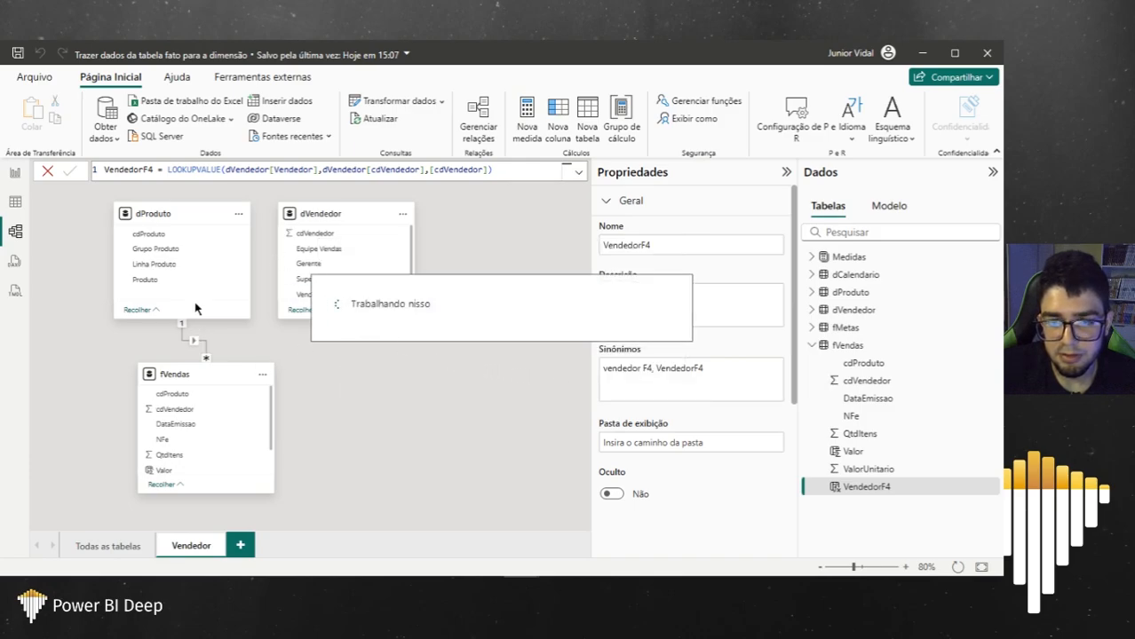
click(15, 202)
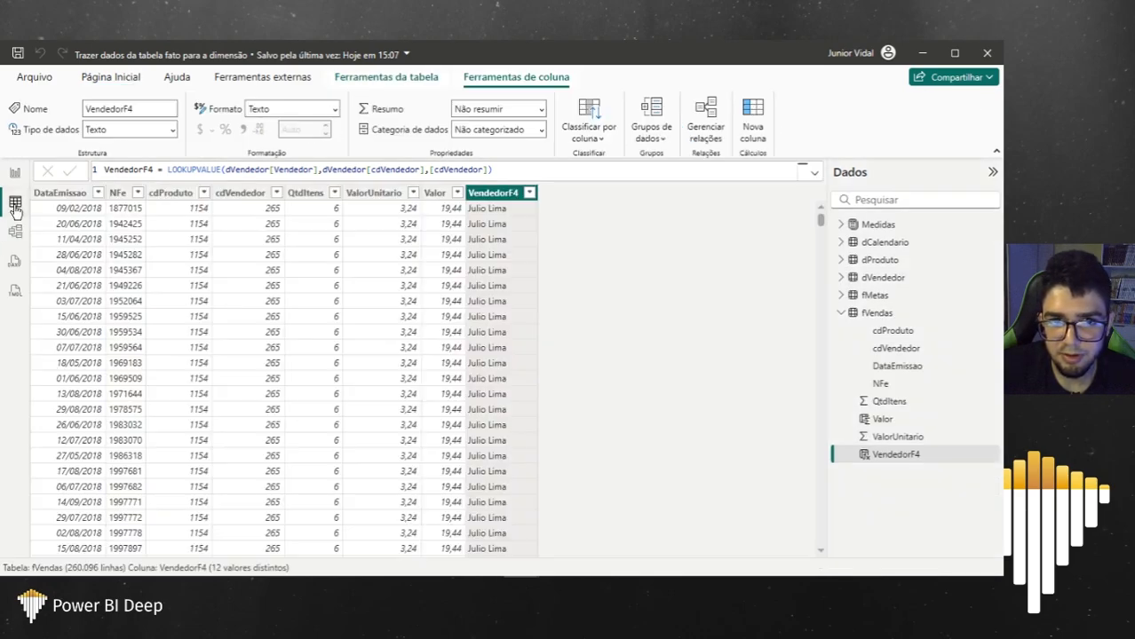
scroll(480, 218, down, 14)
scroll(507, 200, up, 13)
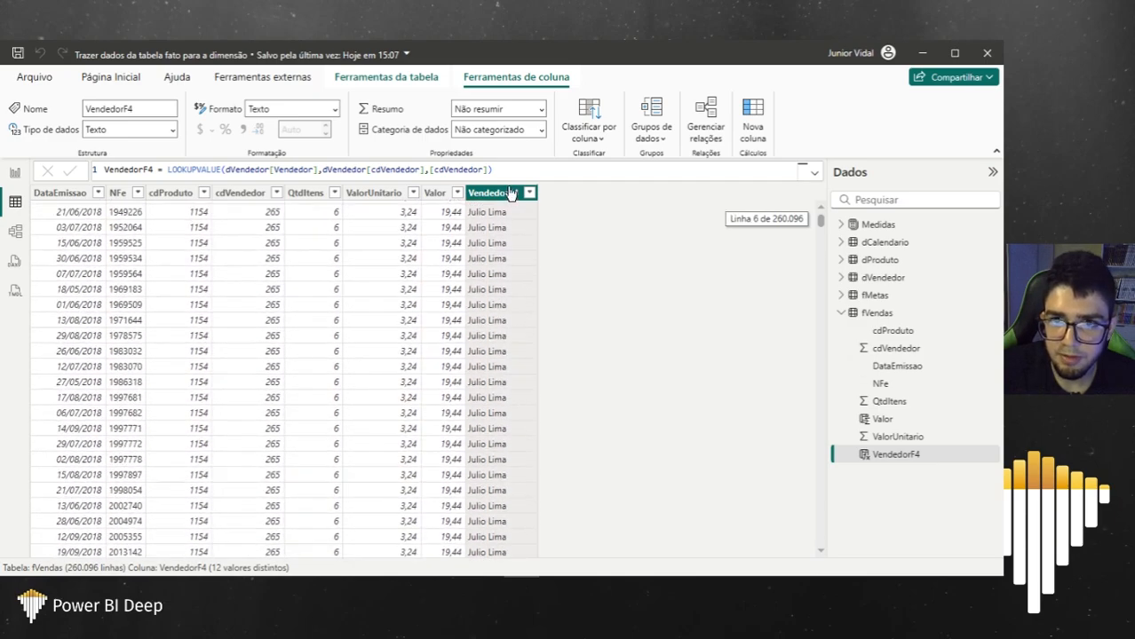
Step: Switch to the Notepad activity list and highlight the line "5. Related - Básico"
click(15, 231)
click(516, 520)
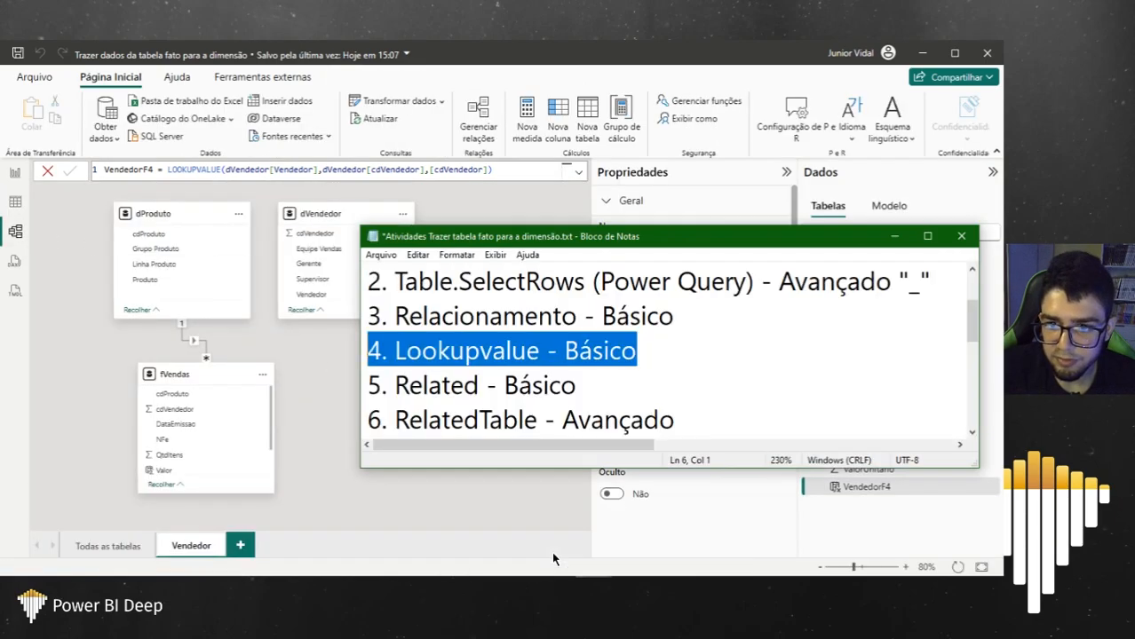
click(586, 382)
drag(586, 380, 353, 387)
Step: Switch to the Power BI table view and add a calculated column VendedorF5 to fVendas, starting its formula with RELATED
click(15, 202)
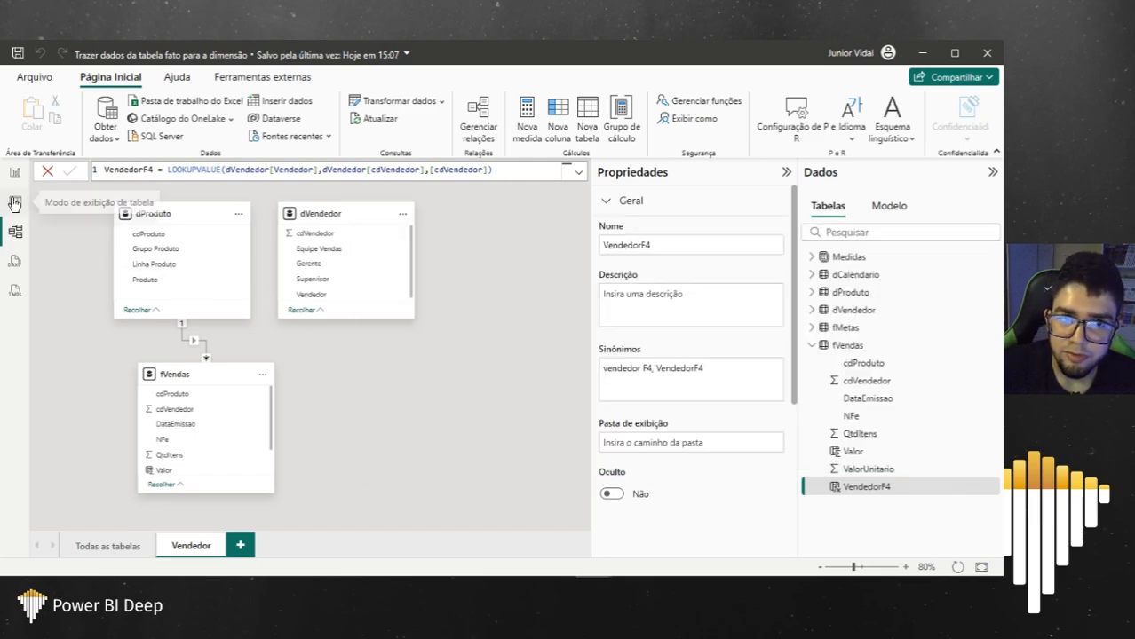
right_click(507, 194)
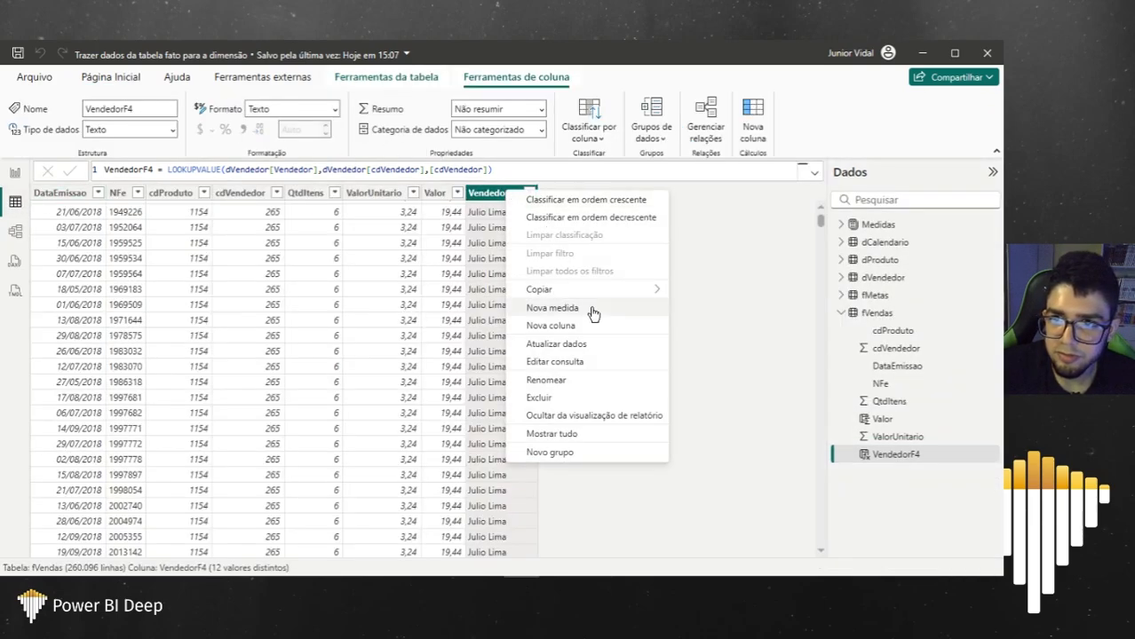
click(562, 326)
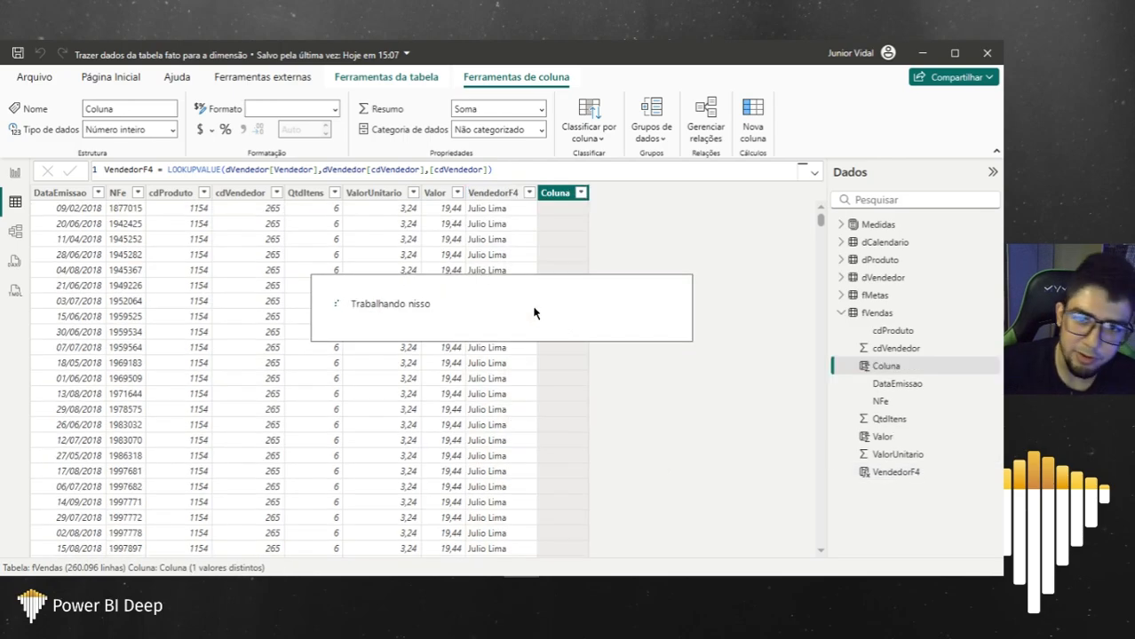
text(VendedorF5 )
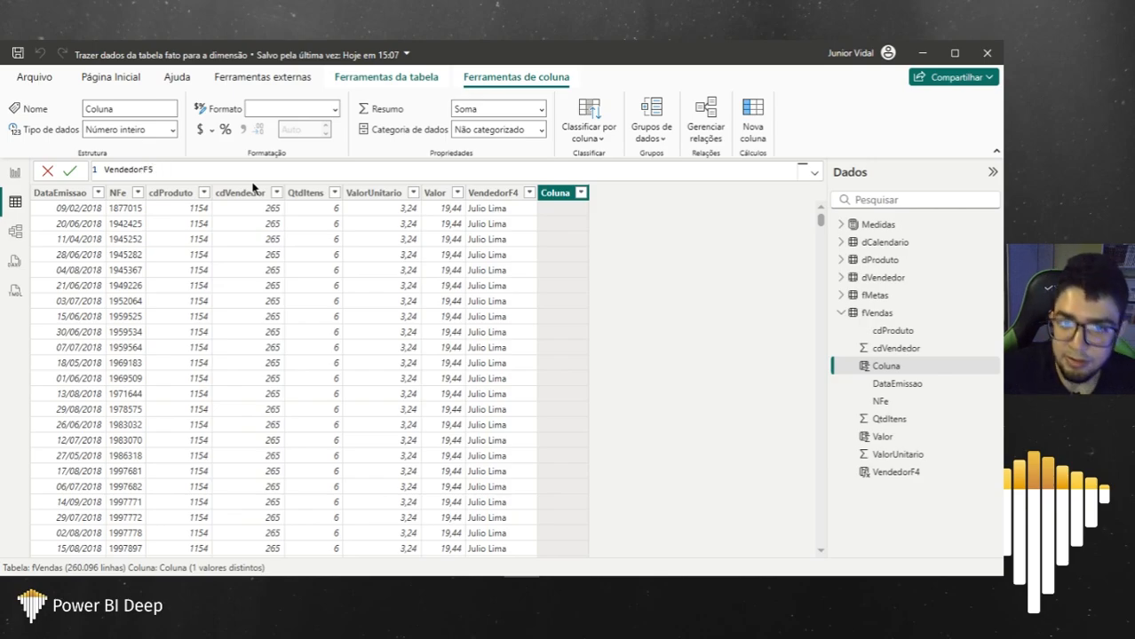
text(= )
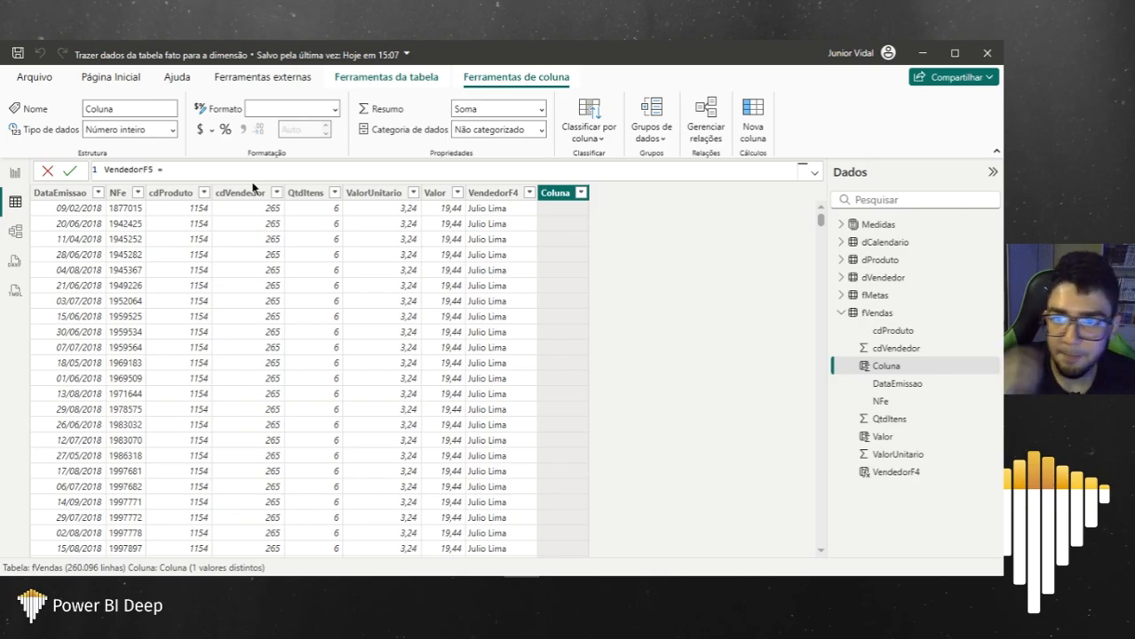
text(RELAT)
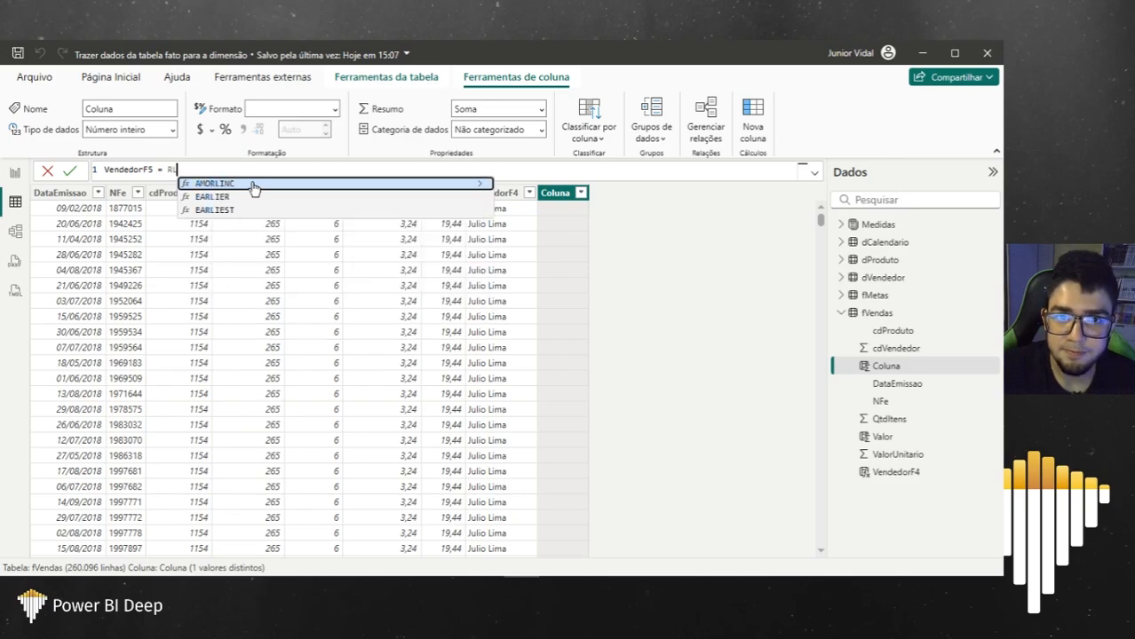
text(E)
key(BackSpace)
key(BackSpace)
text(ELATED()
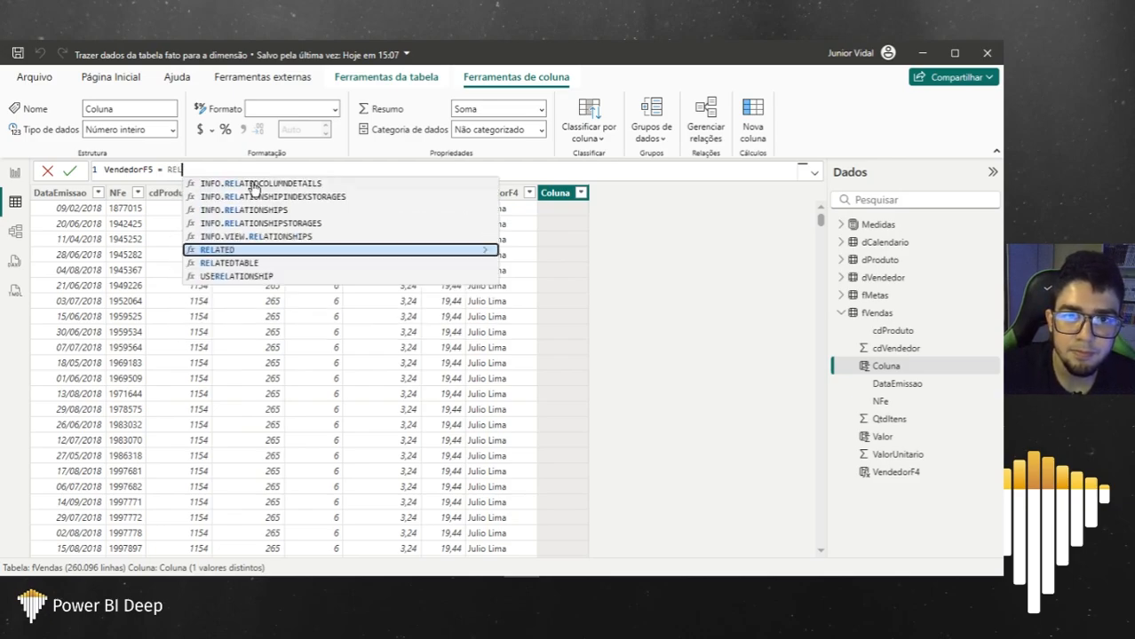
key(Tab)
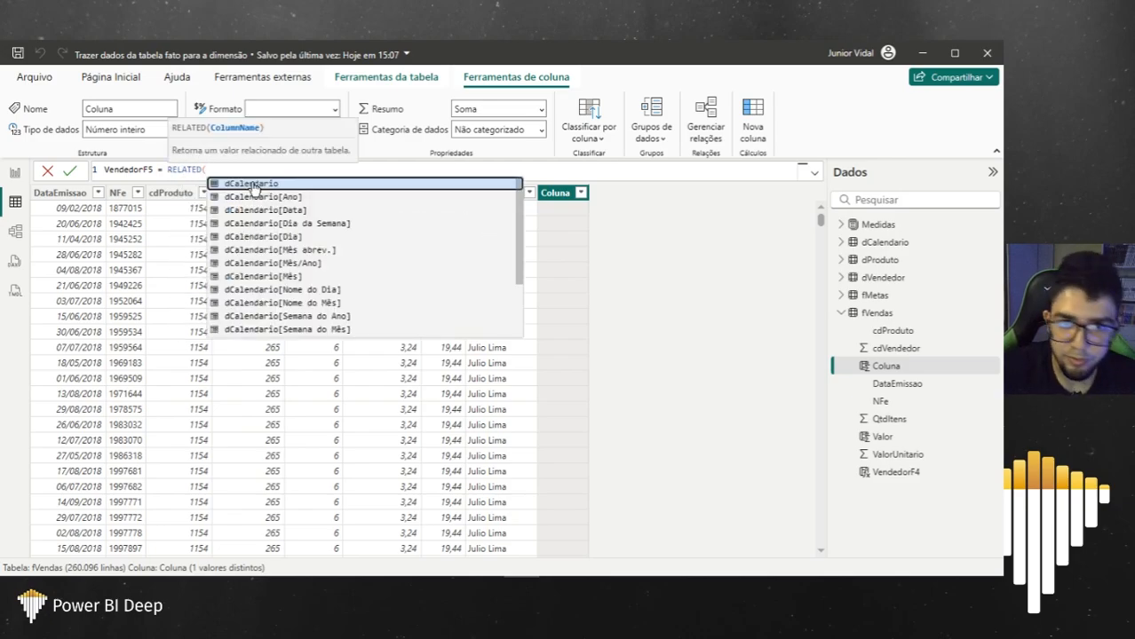
text(VE)
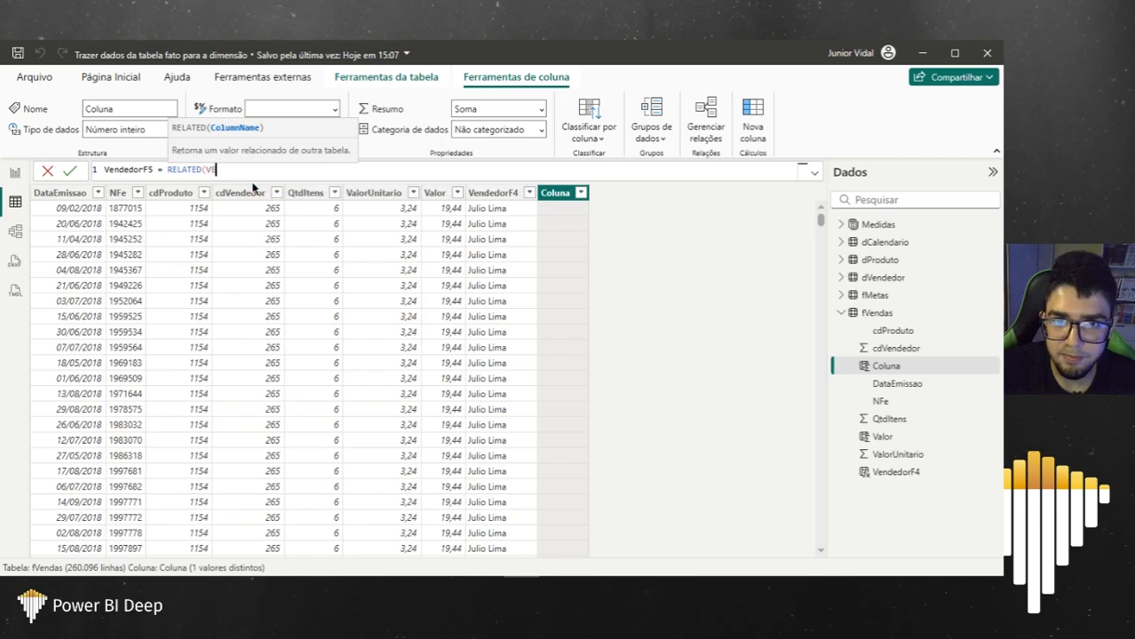
key(BackSpace)
key(BackSpace)
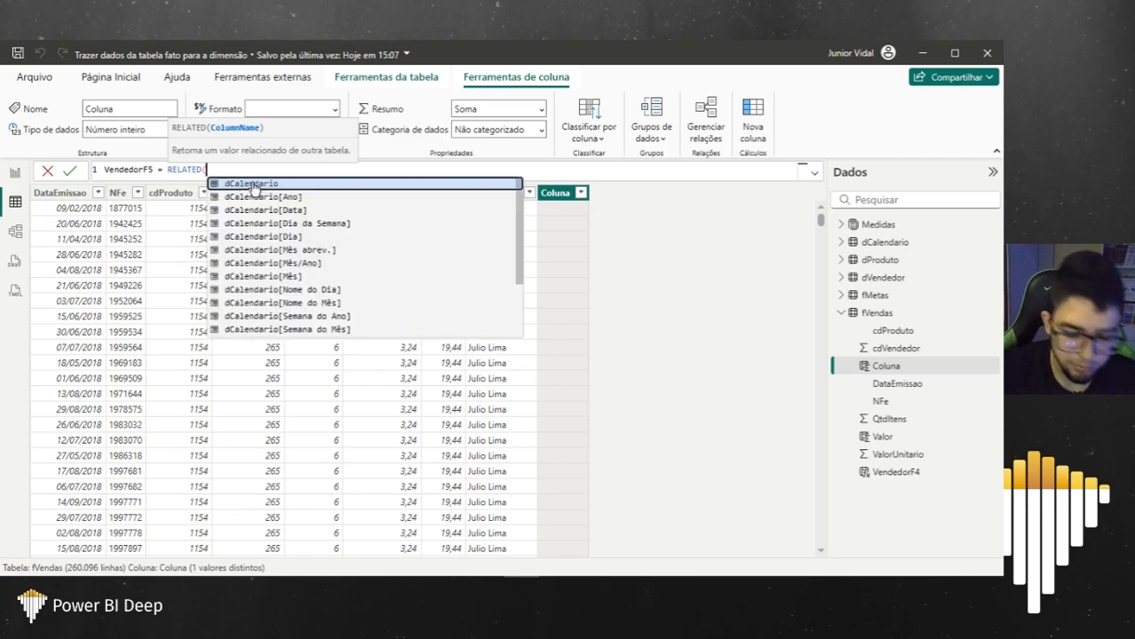
Step: Comment out the unfinished RELATED call with // and commit the VendedorF5 column
double_click(166, 170)
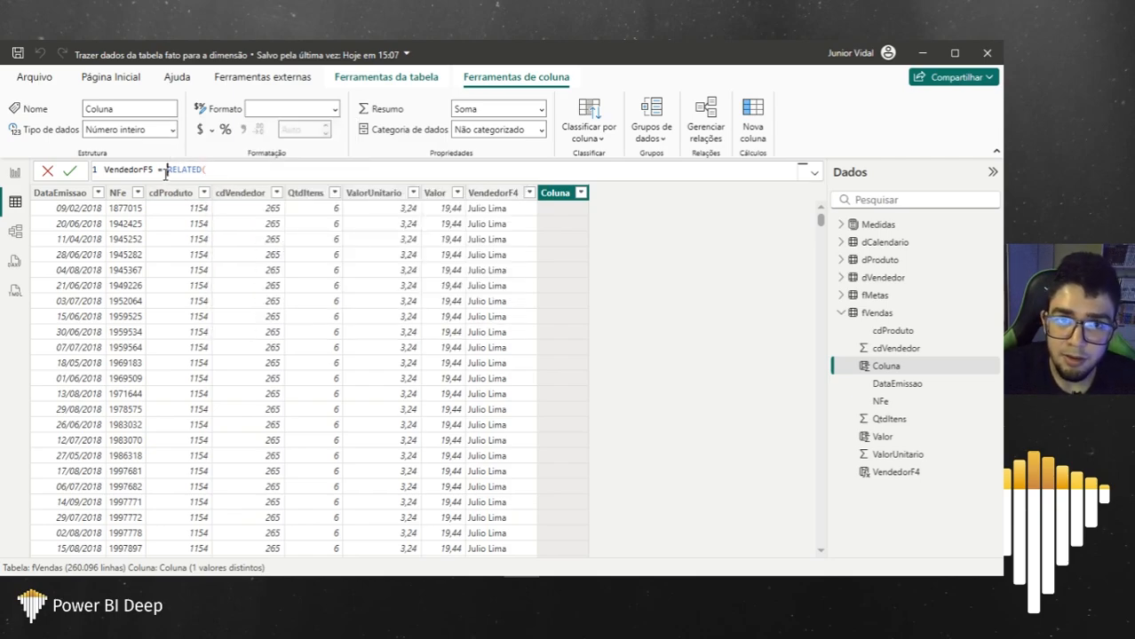
text(//)
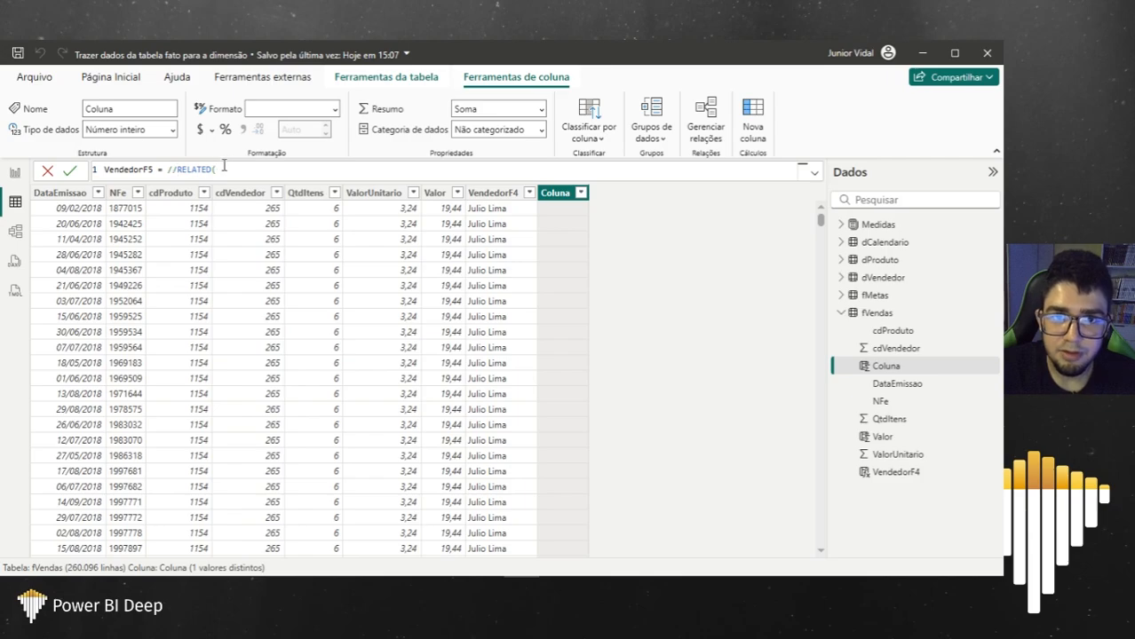
click(208, 171)
click(44, 207)
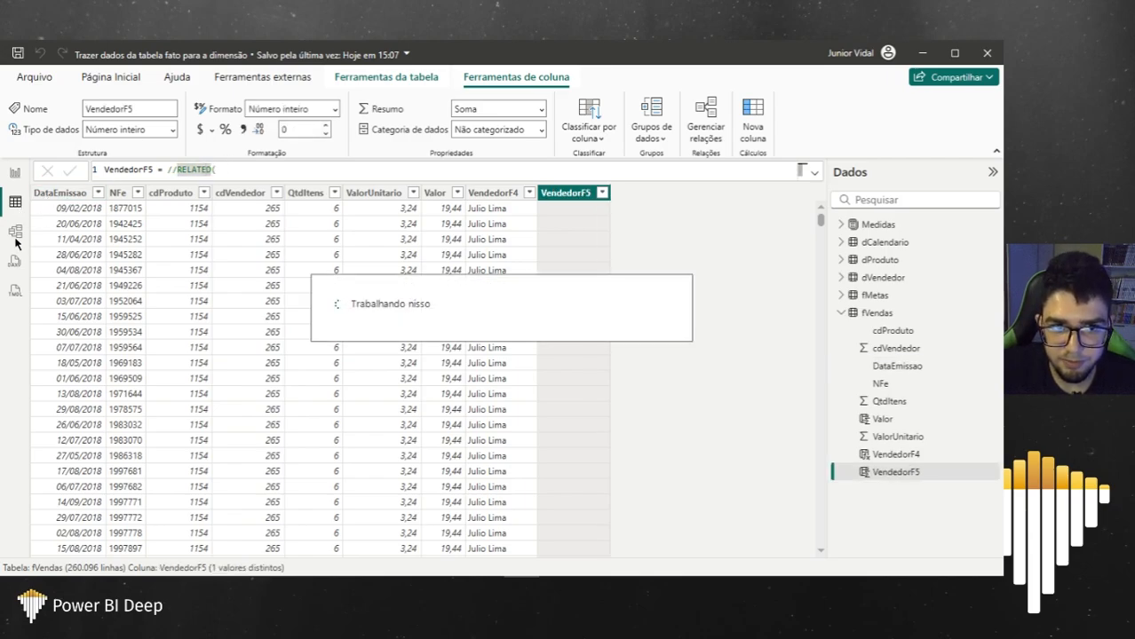
Step: Create a one-to-many, single-direction relationship in the model from cdVendedor in dVendedor to cdVendedor in fVendas
click(18, 237)
drag(332, 236, 188, 409)
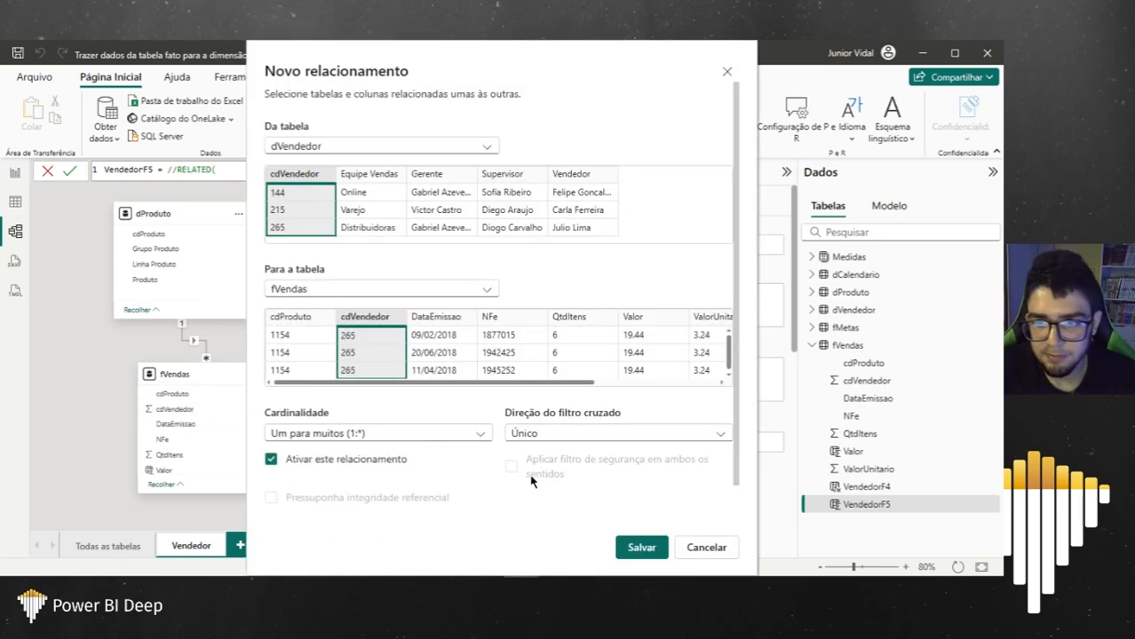
click(639, 548)
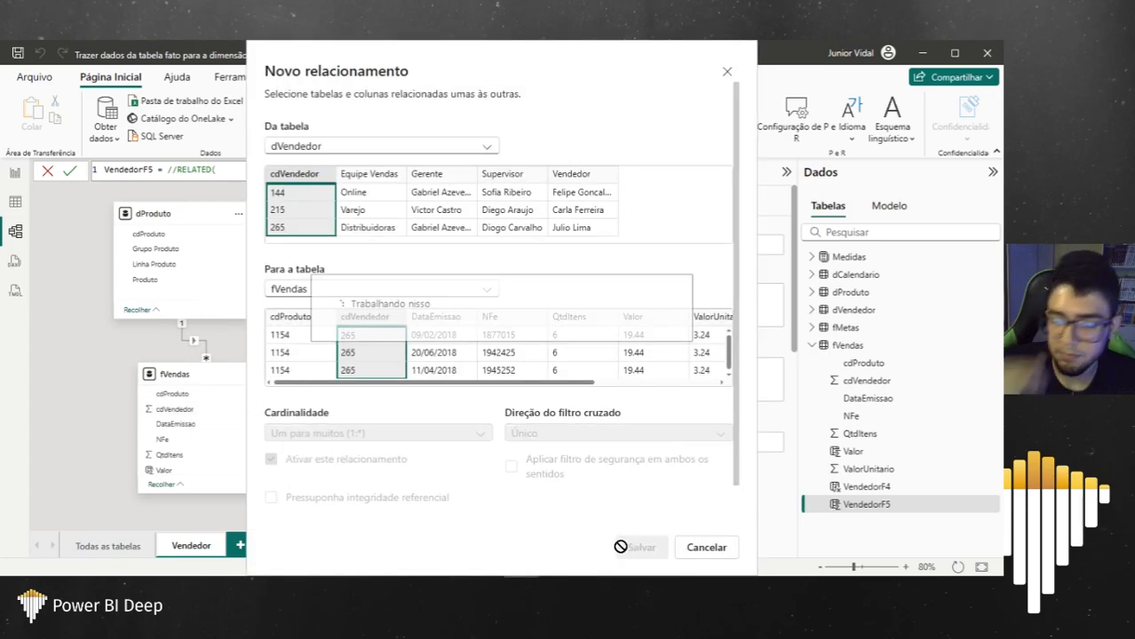
Step: Return to the fVendas table data and uncomment the RELATED call in the VendedorF5 formula
click(18, 214)
click(176, 168)
key(BackSpace)
key(BackSpace)
Step: Complete the VendedorF5 formula with dVendedor[Vendedor] as the RELATED argument, close the parenthesis and commit it
key(Right)
key(Right)
key(Right)
key(Right)
key(Right)
key(Right)
key(Right)
key(Right)
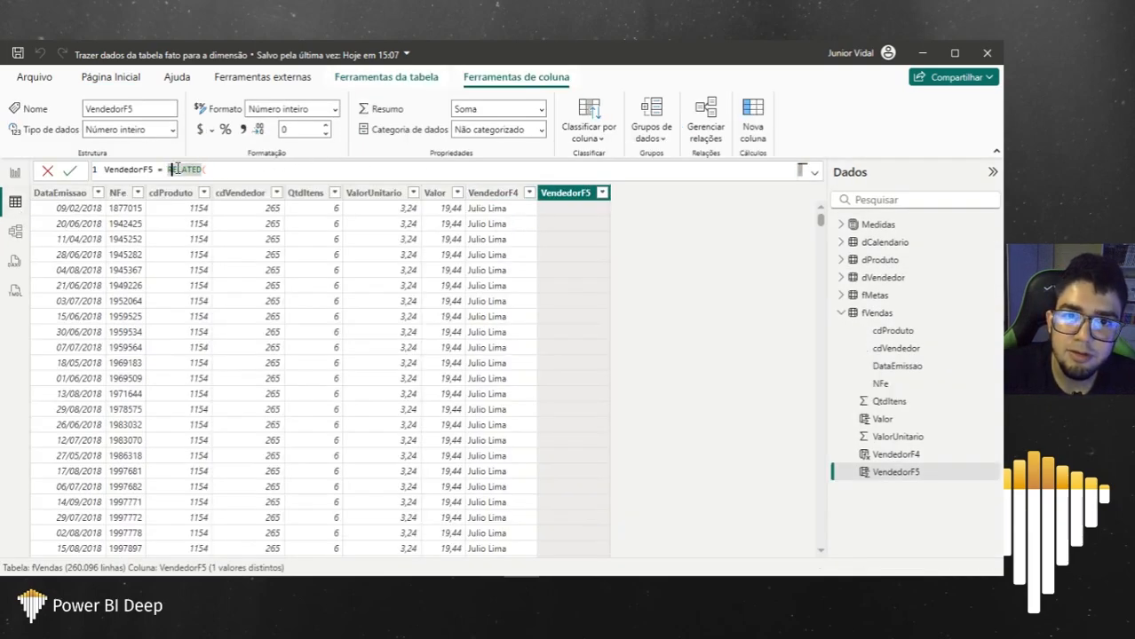
text(ver)
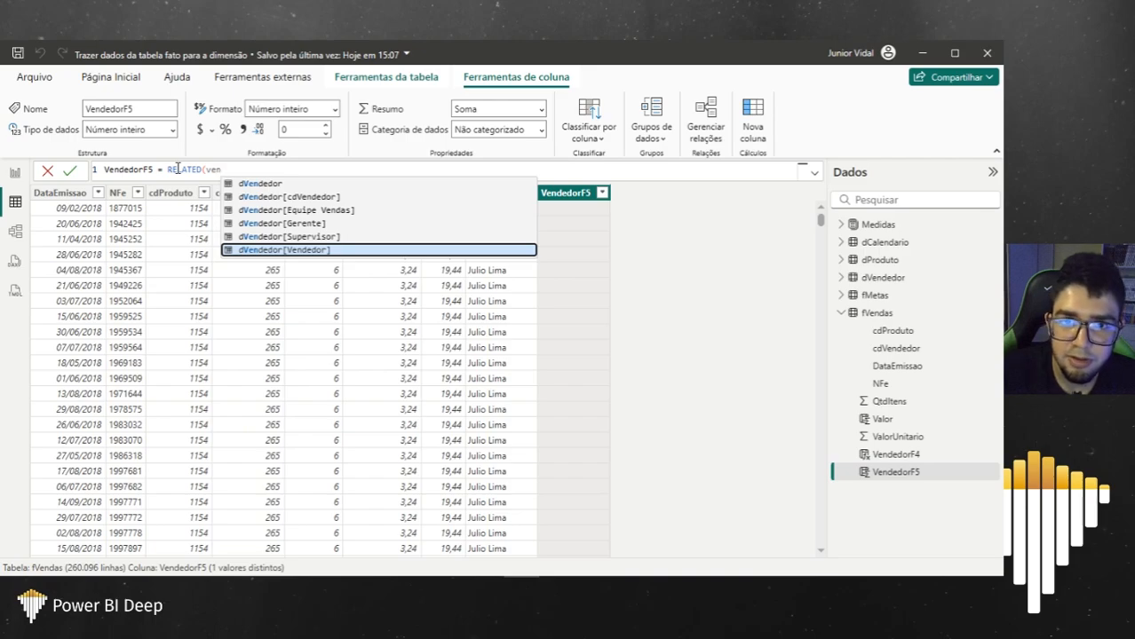
click(287, 253)
text())
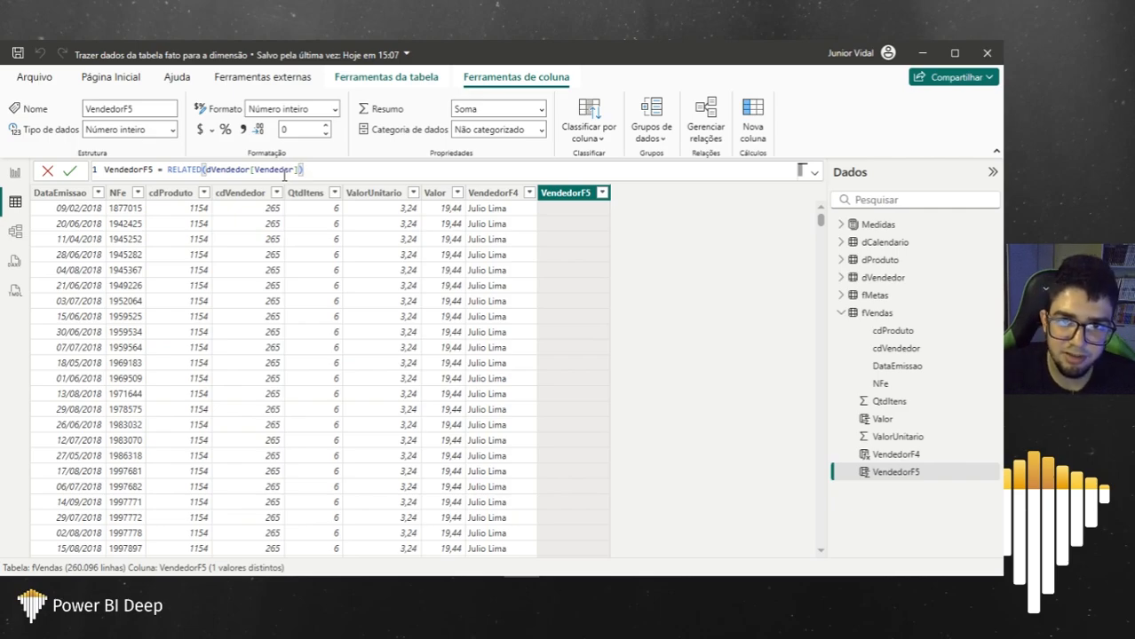
key(Return)
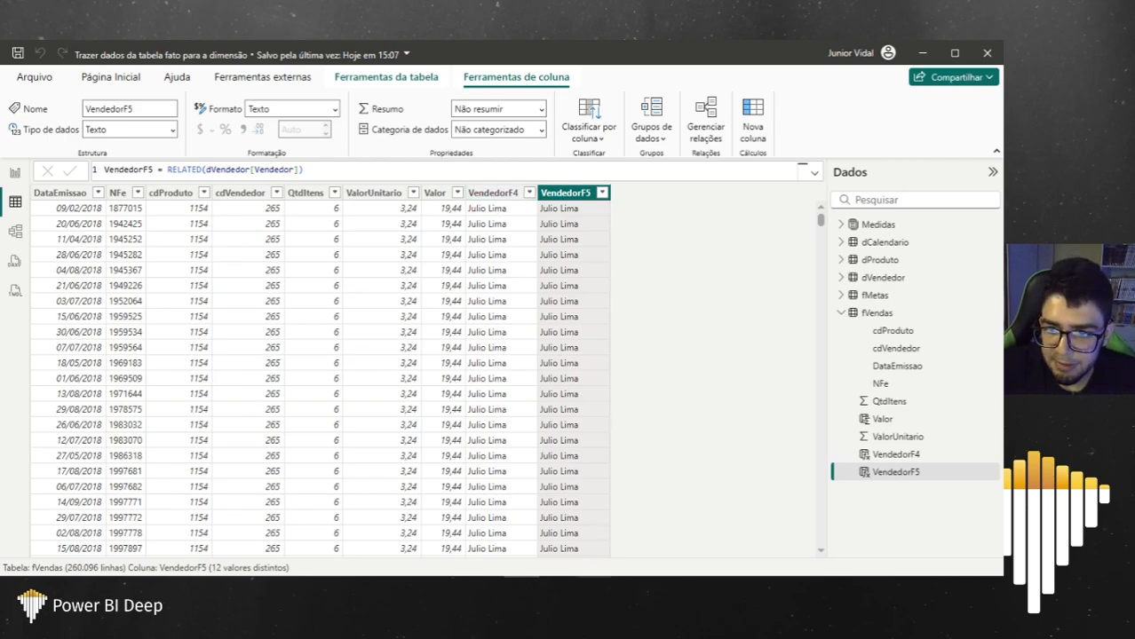
Step: Switch to the Notepad activity list and review the remaining methods, RelatedTable and Calculate
mouse_move(609, 577)
click(560, 547)
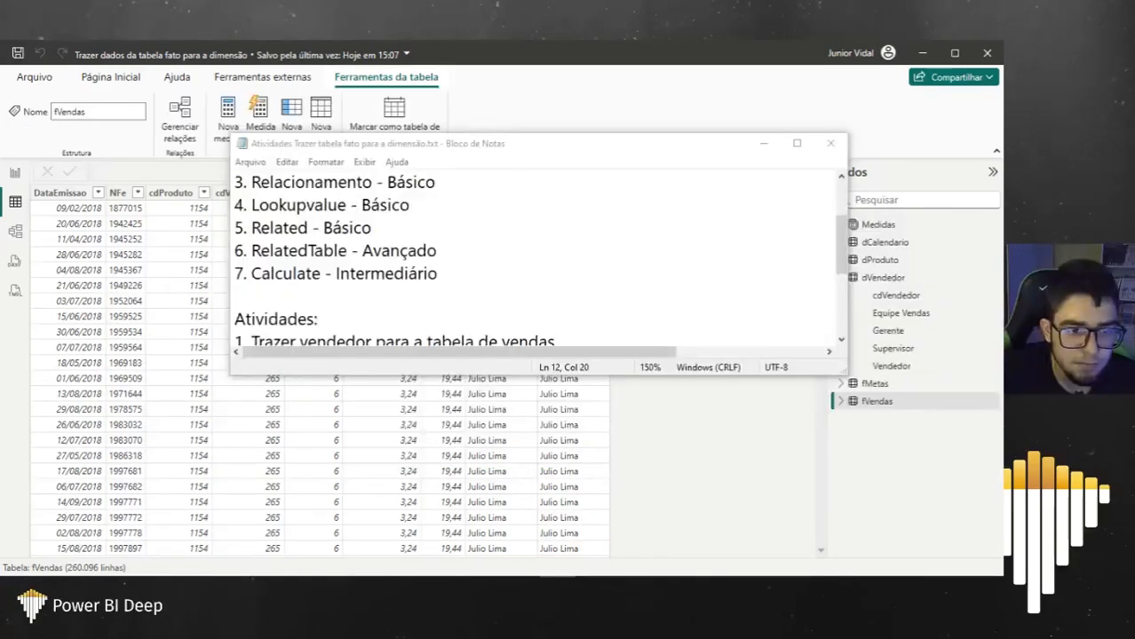
click(763, 143)
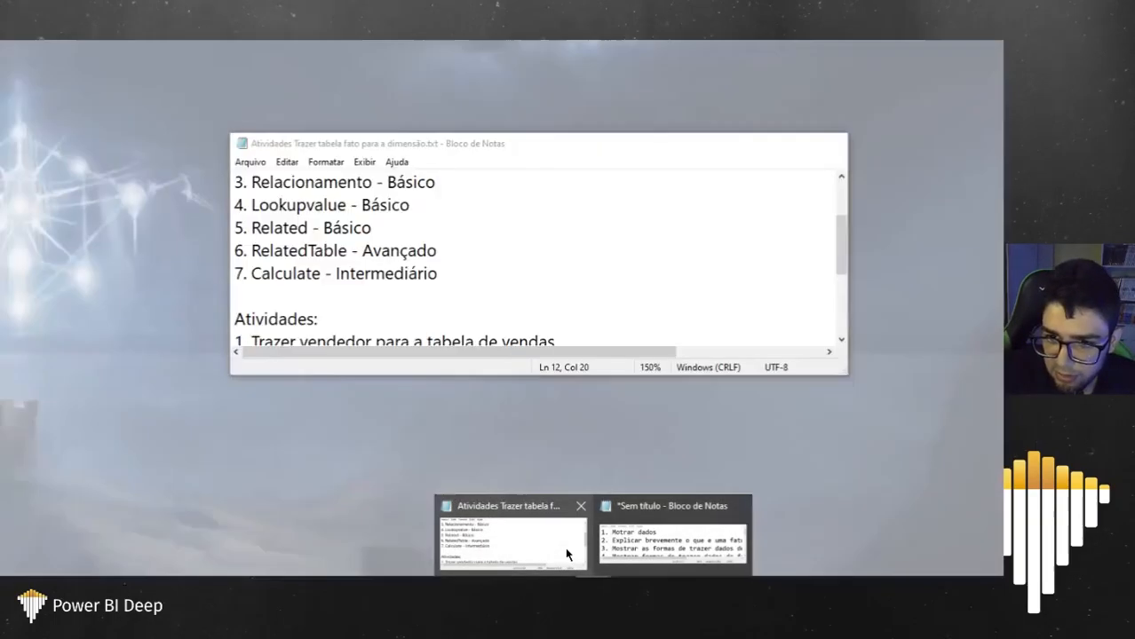
click(565, 547)
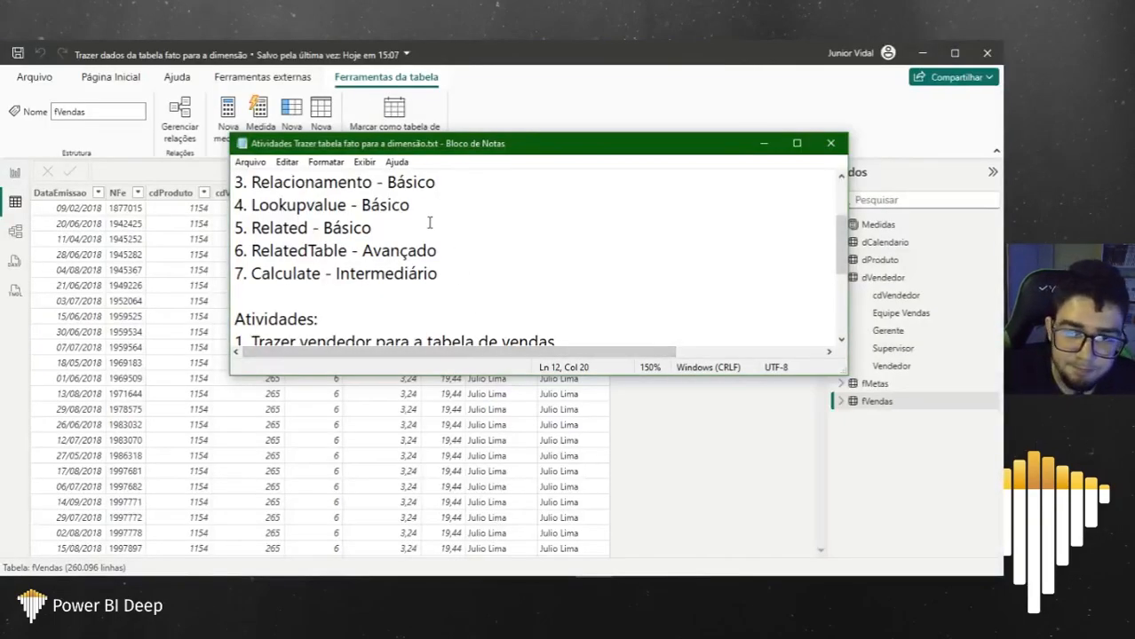
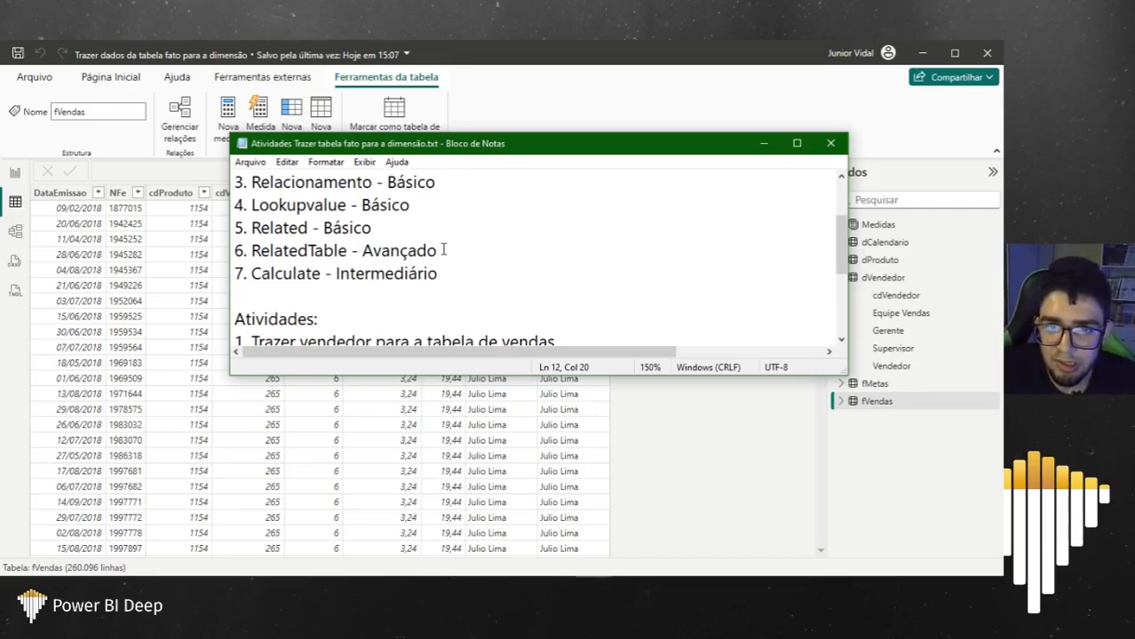
Step: Review the Related and RelatedTable entries in the activity list, and examine the dVendedor–fVendas relationship in the Power BI model
click(444, 251)
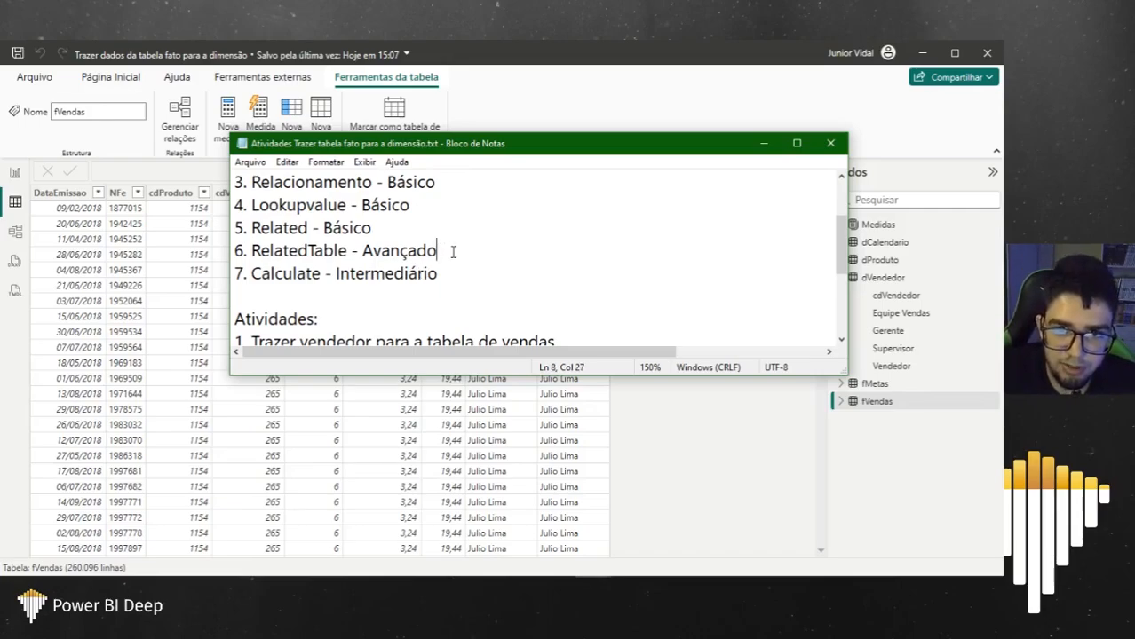
drag(387, 228, 233, 228)
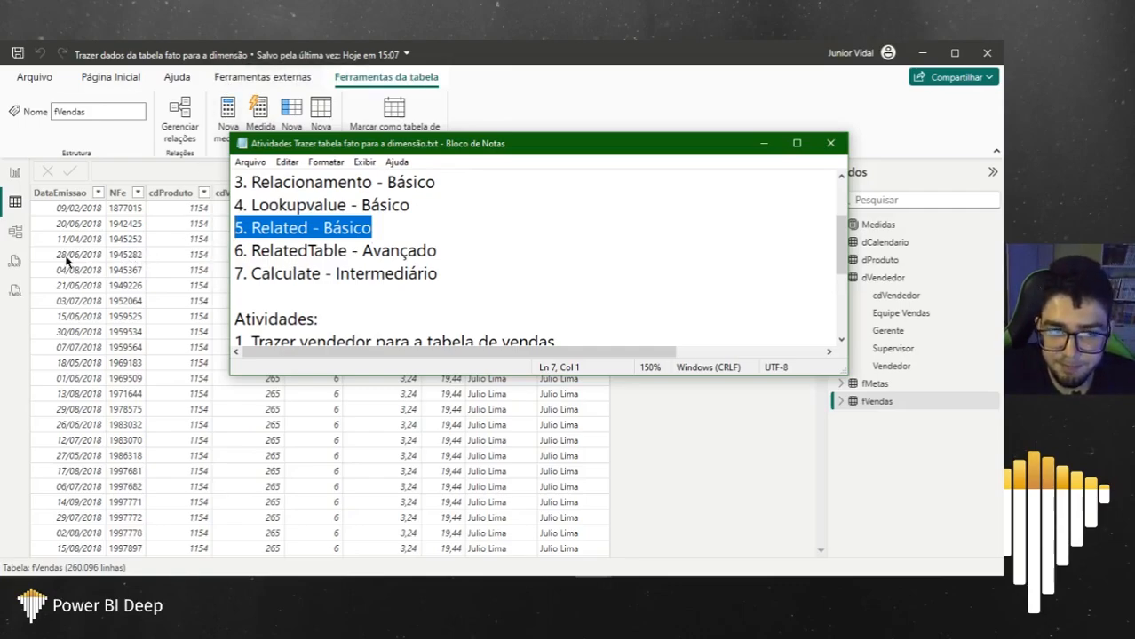
click(15, 231)
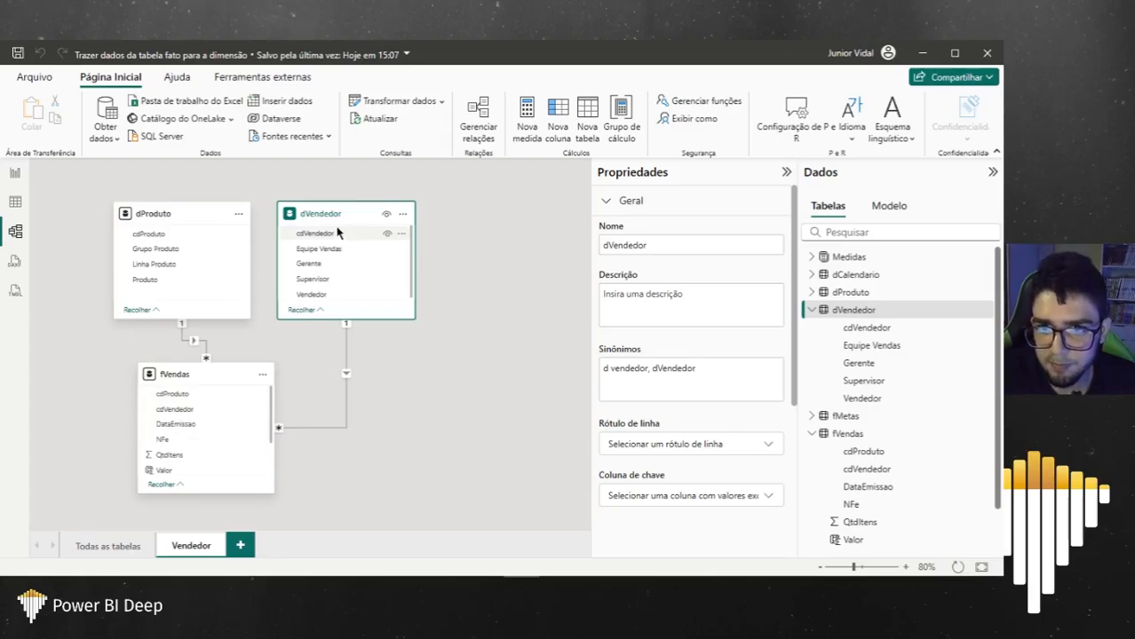
Step: Return to the table data, add a calculated column to dVendedor and start its formula with the name Contagem_Vendas
click(16, 203)
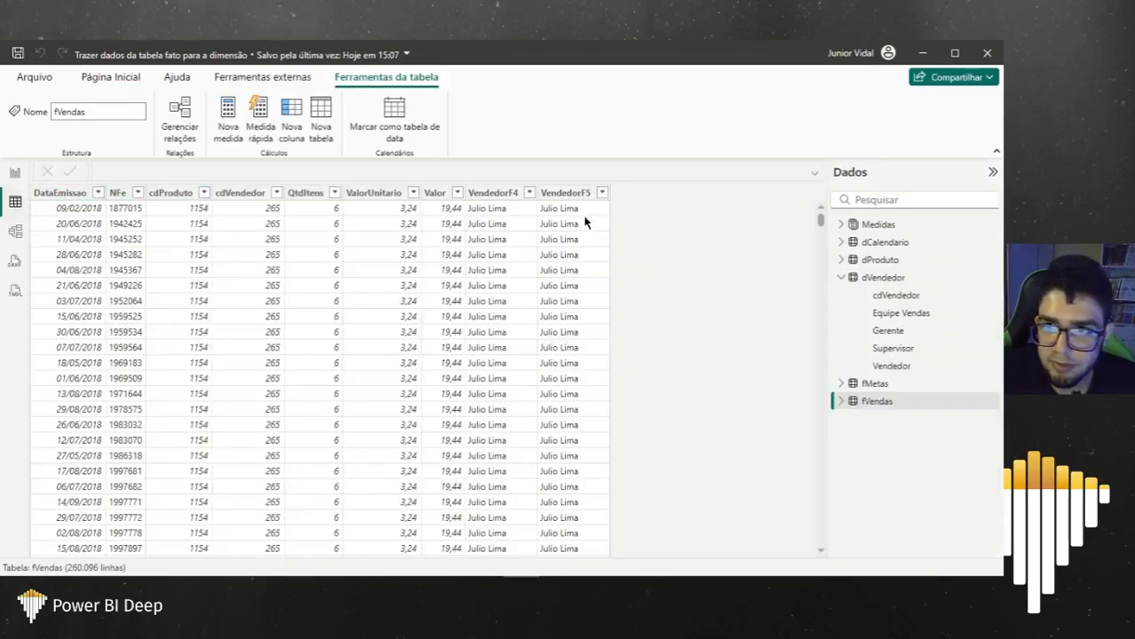
click(841, 279)
click(875, 312)
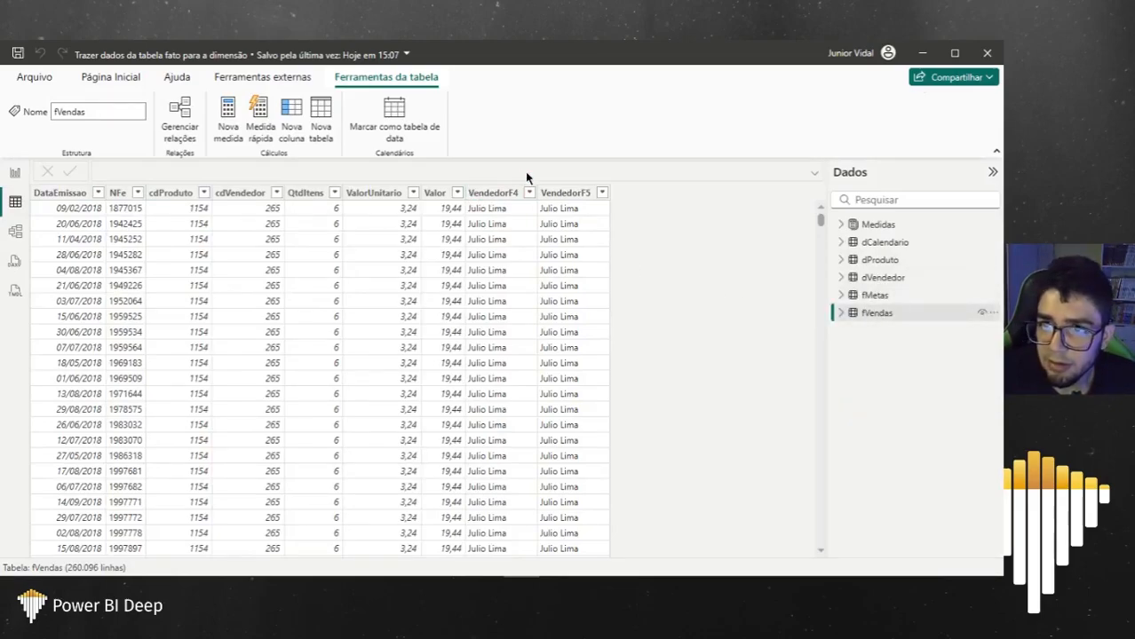
click(882, 278)
right_click(347, 193)
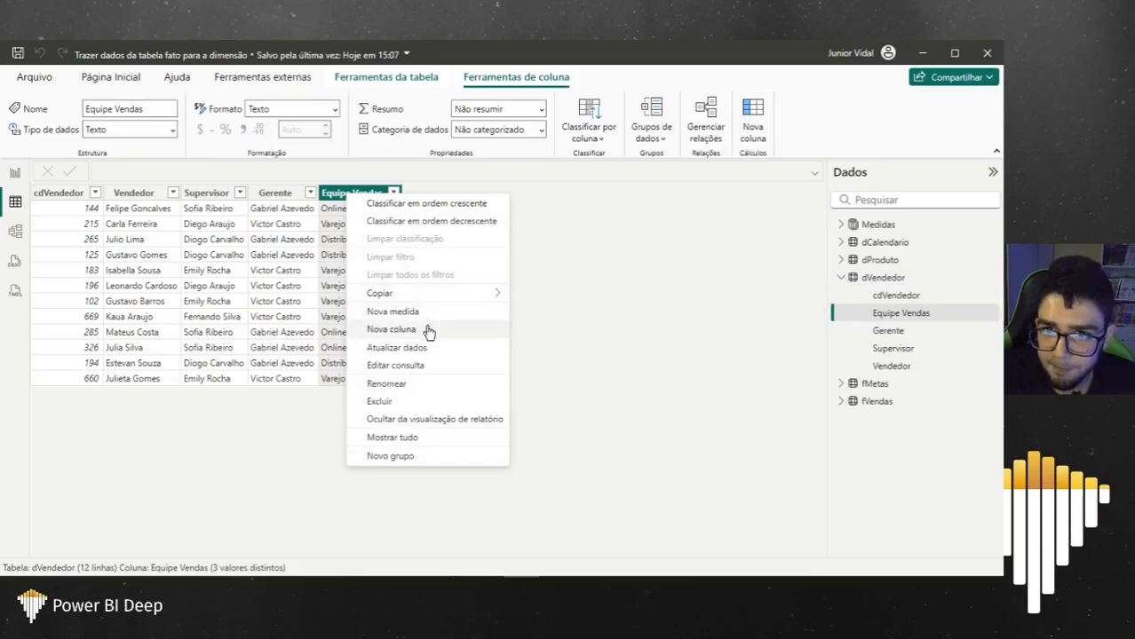
click(429, 329)
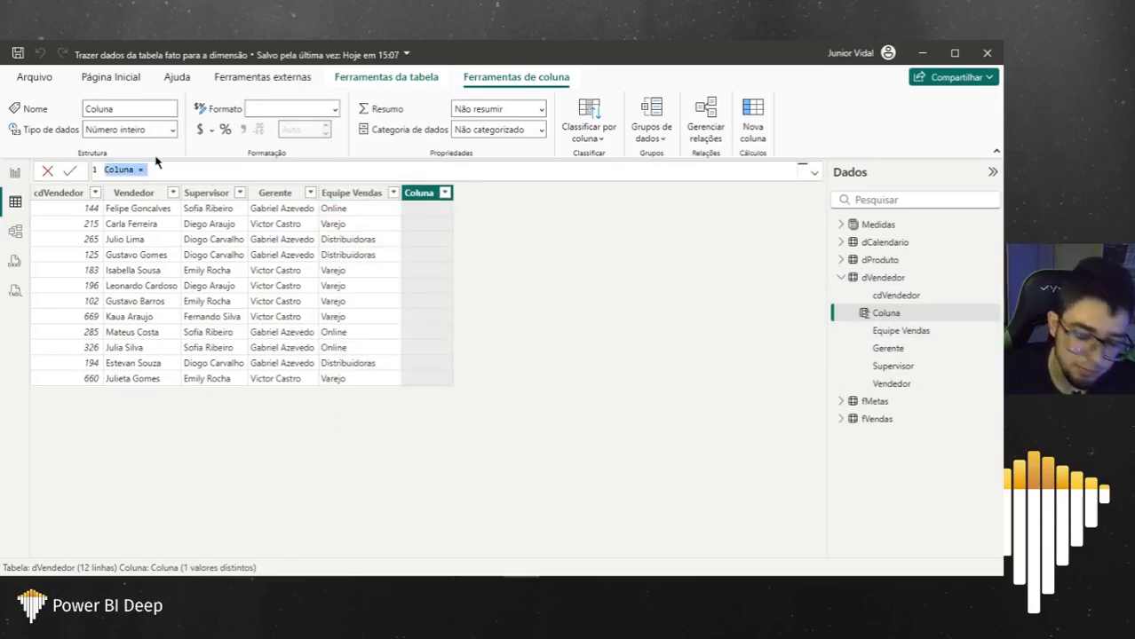
text(C)
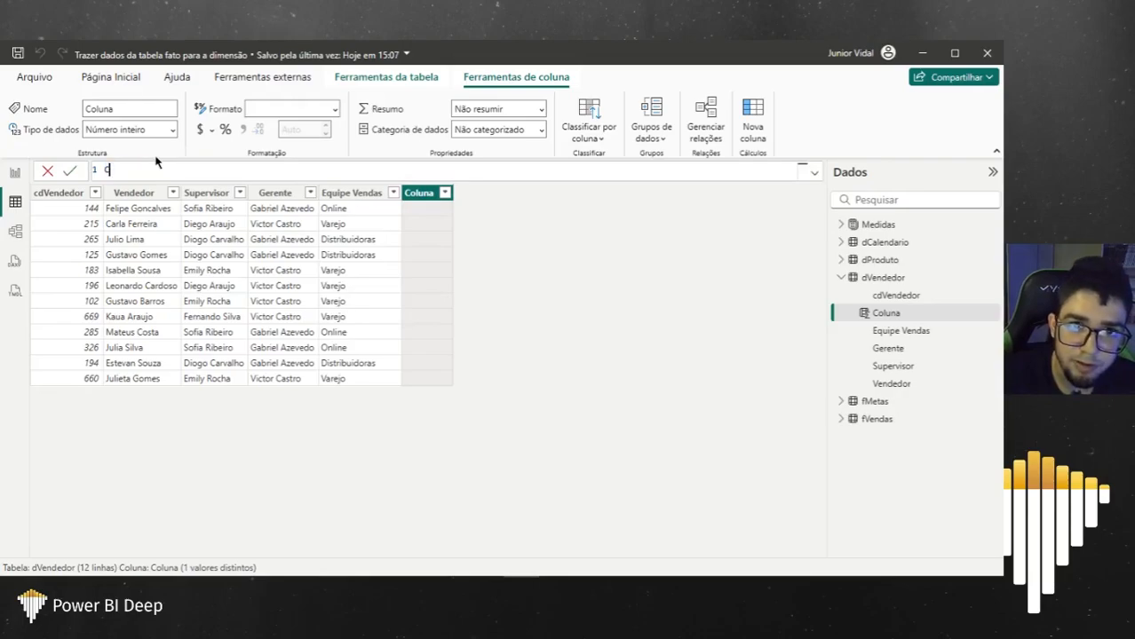
text(ontagem_)
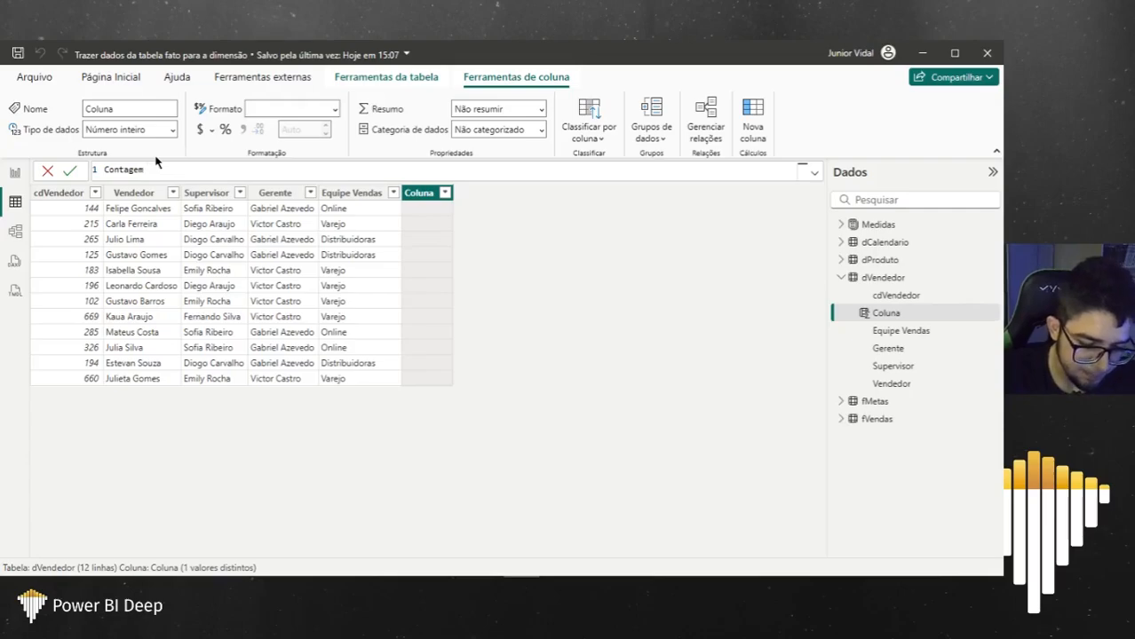
text(_Vendas )
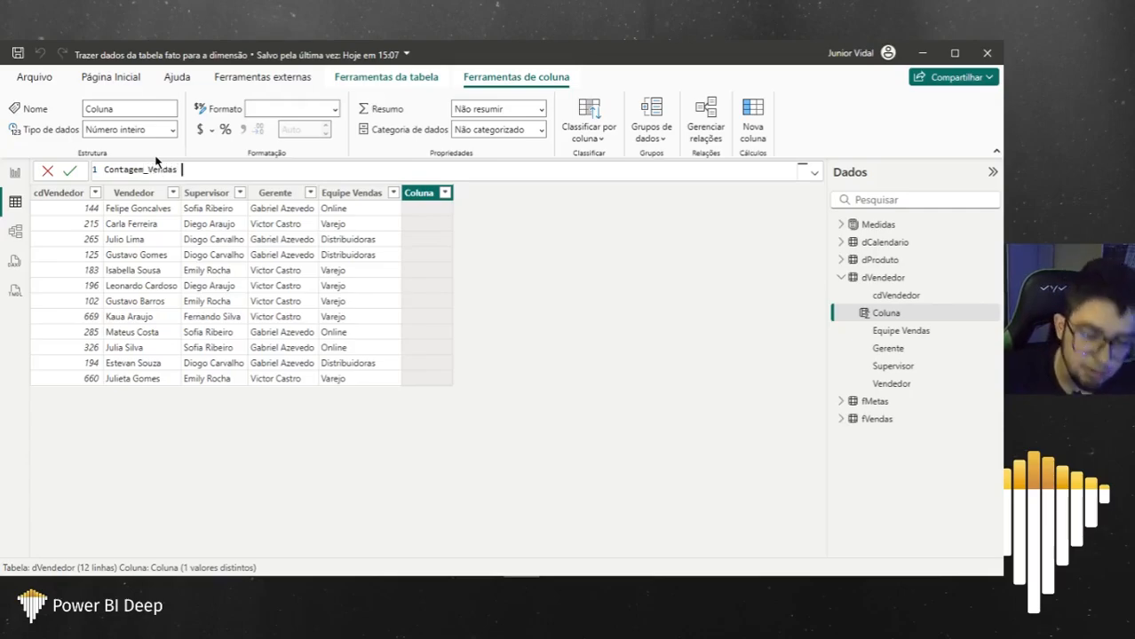
Step: Begin the Contagem_Vendas column's formula in the dVendedor table with the COUNTROWS function
text(= rel)
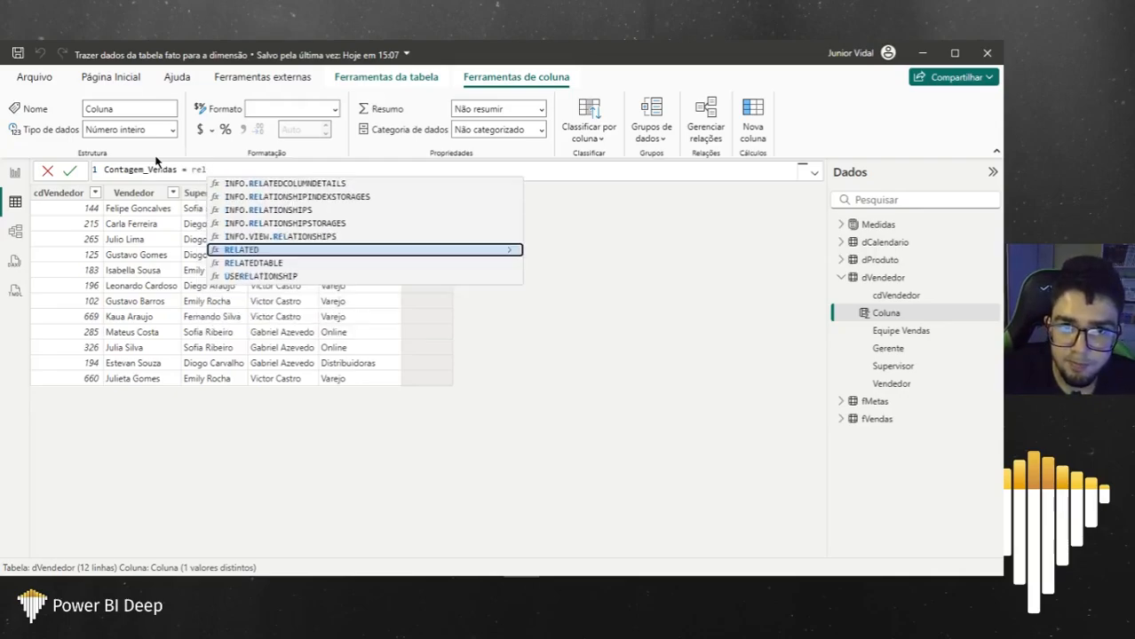
key(BackSpace)
key(BackSpace)
key(BackSpace)
text(c)
key(BackSpace)
text(countr)
key(Tab)
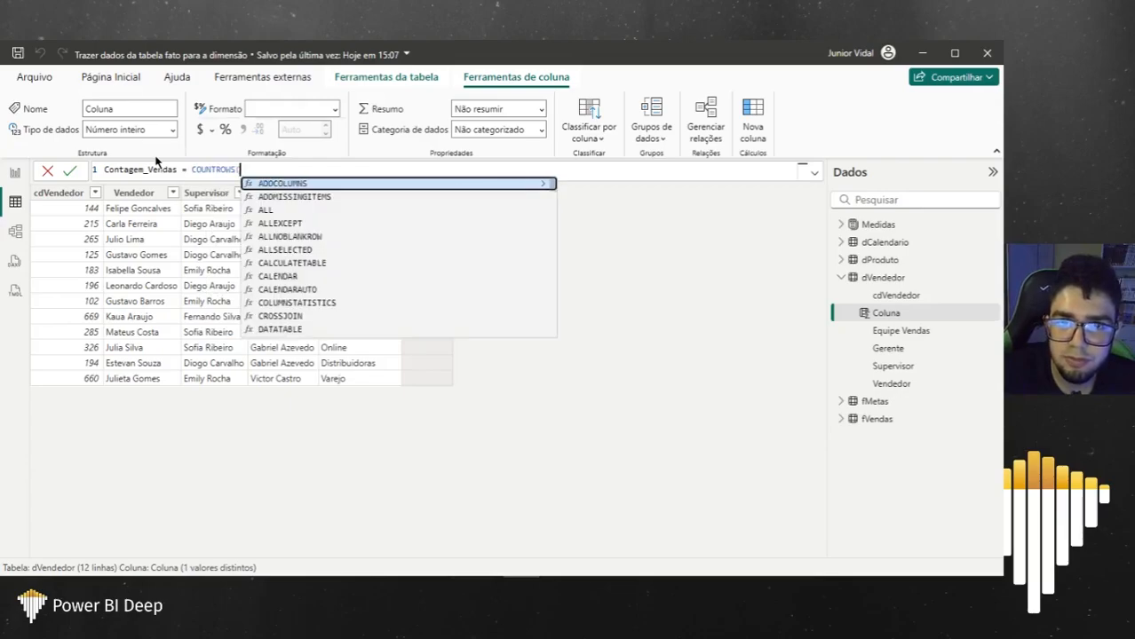
Step: Complete the COUNTROWS formula with RELATEDTABLE(fVendas) as its table argument and commit the calculated column
text(r)
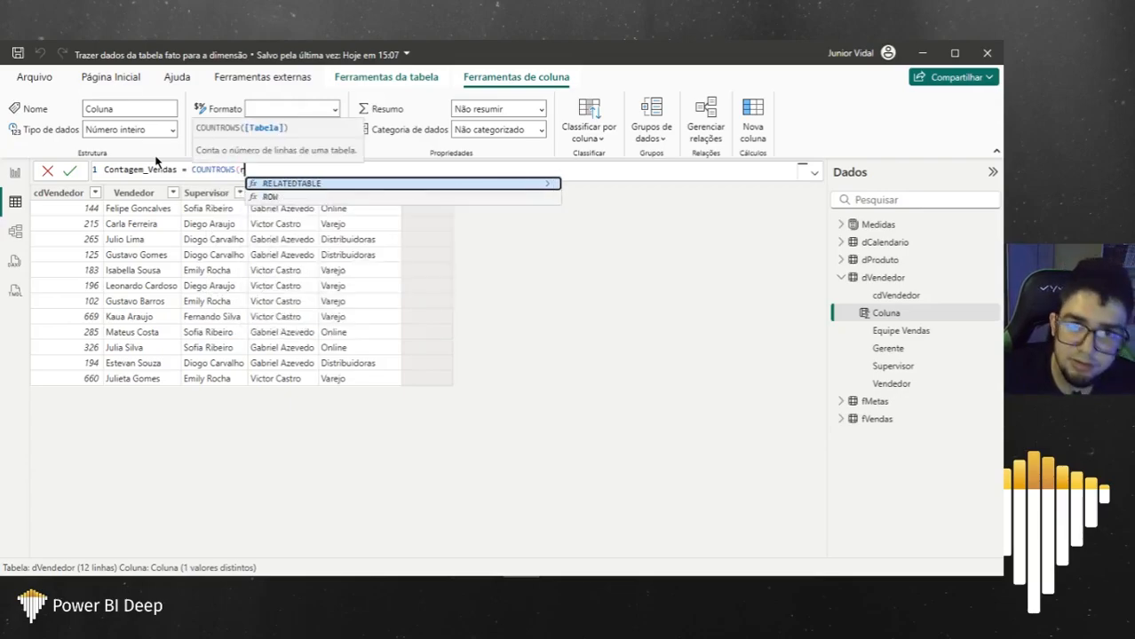
text(el)
key(Tab)
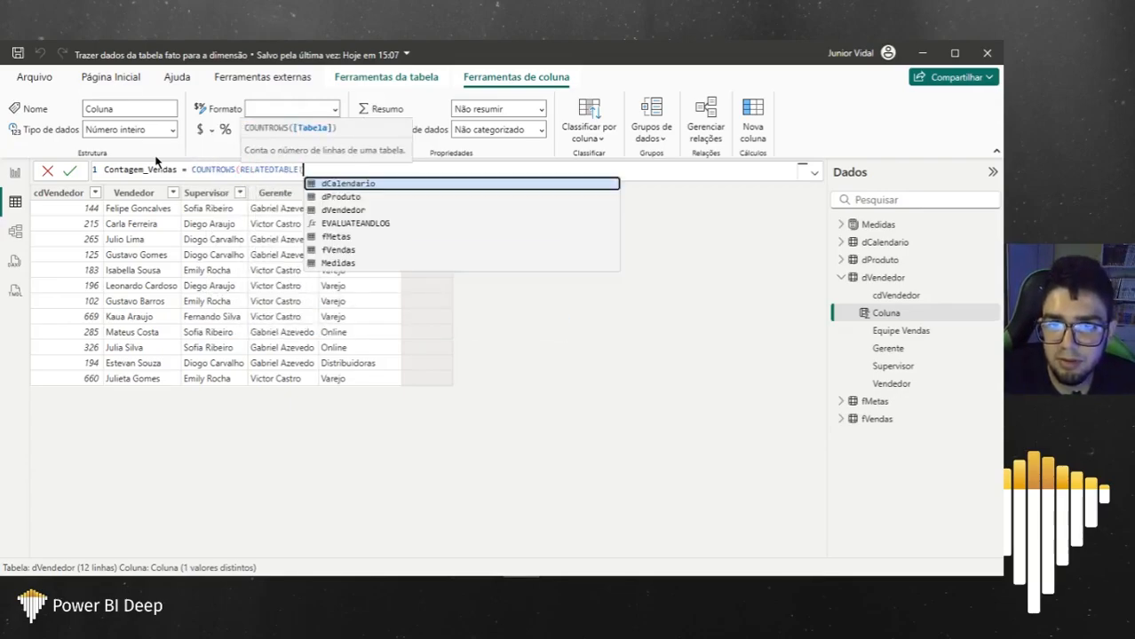
text(fve)
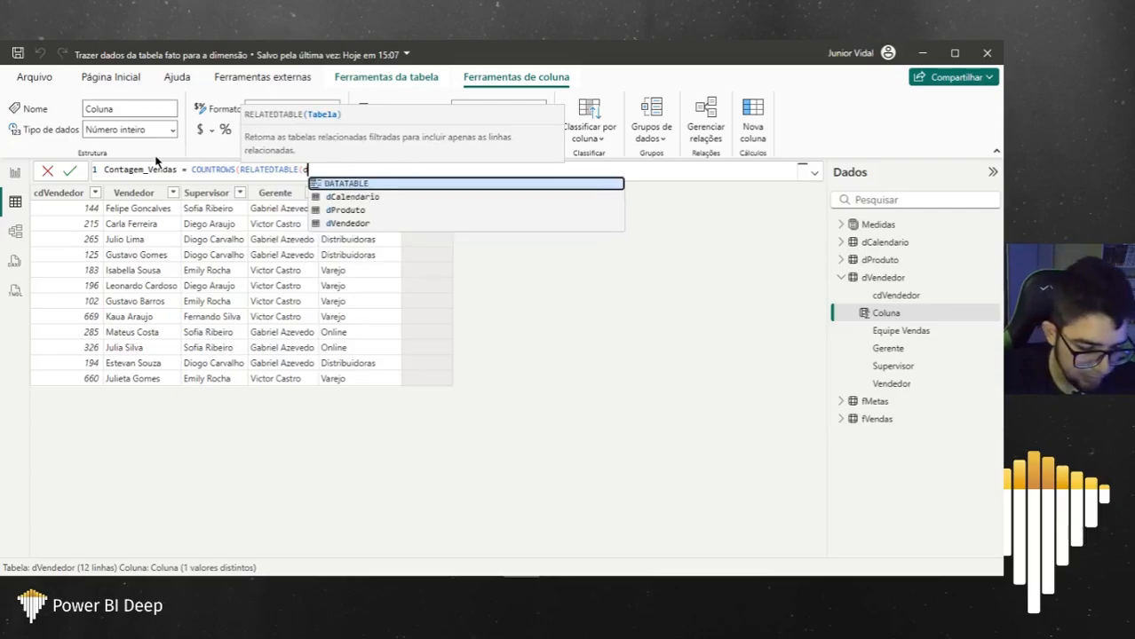
key(Tab)
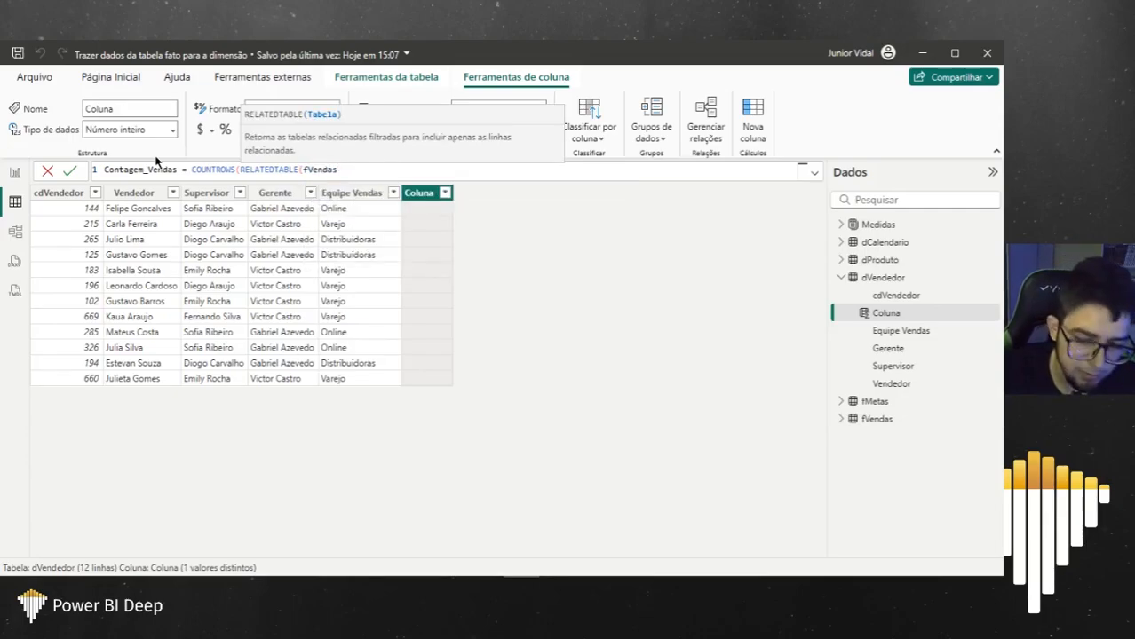
text()))
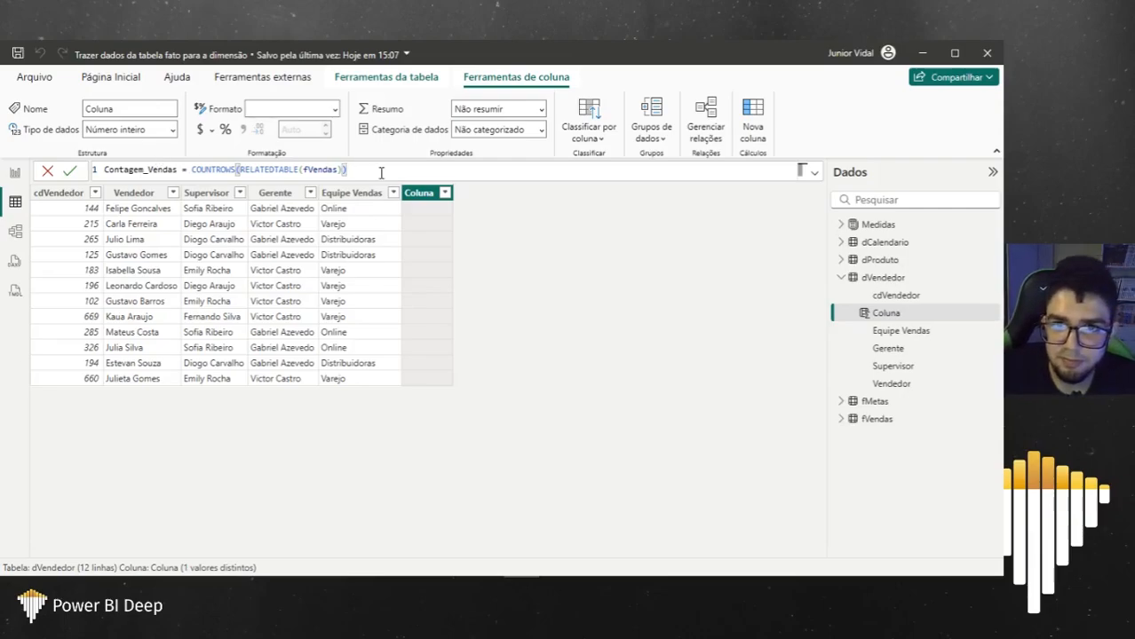
key(Return)
key(Return)
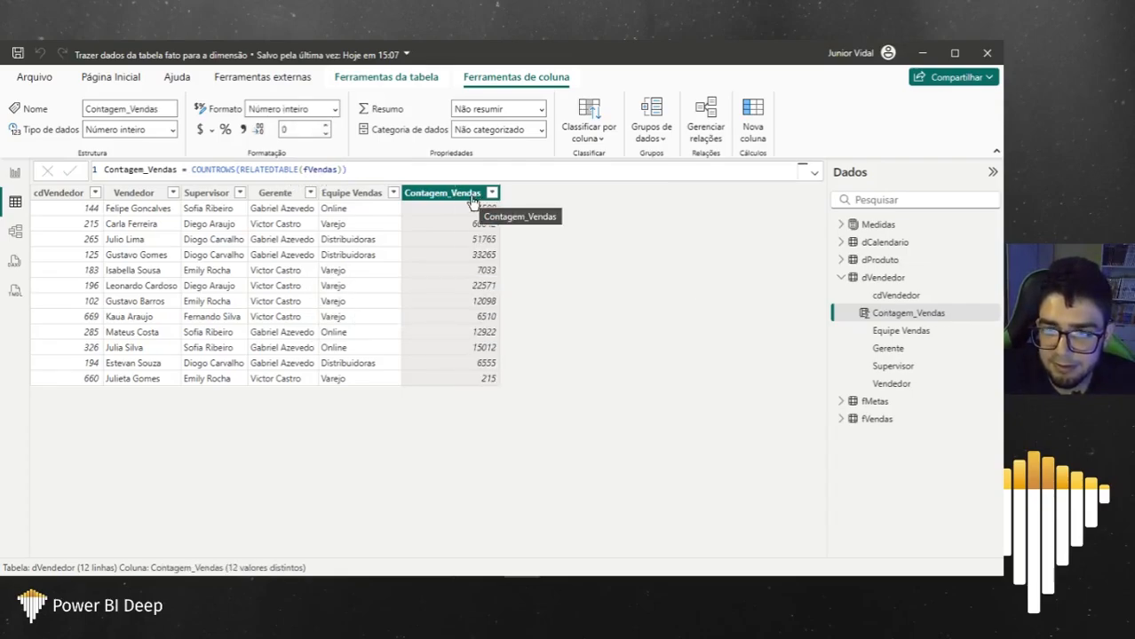
Step: Reduce the values of the report's seller matrix to the Qtd Linhas Vendas measure alone, removing Faturamento
click(15, 174)
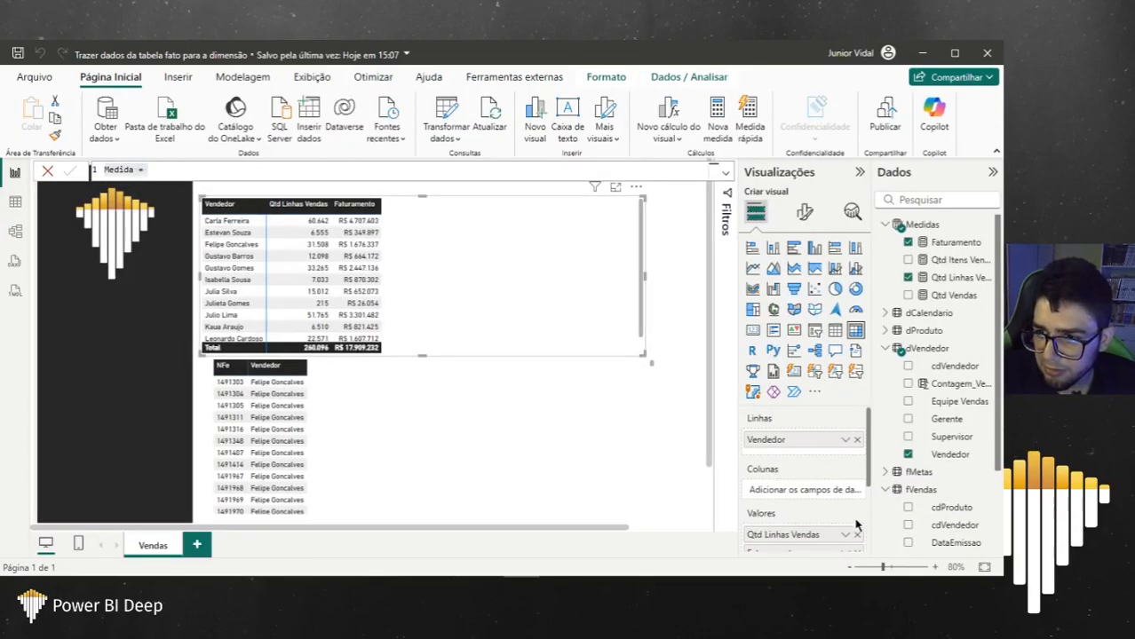
scroll(855, 525, down, 2)
click(857, 462)
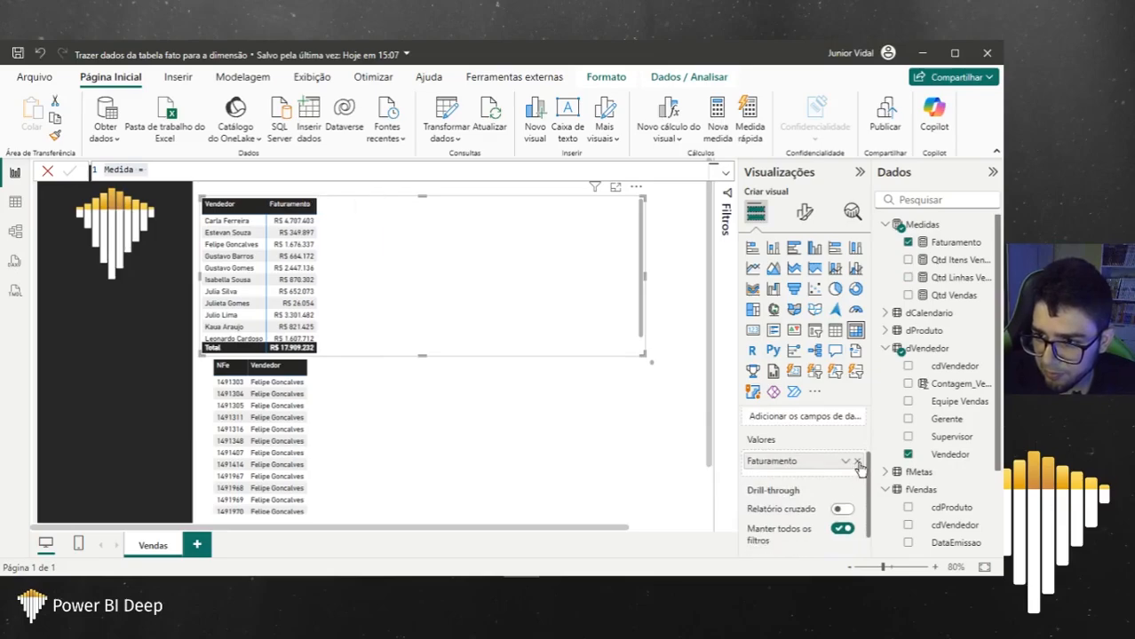
click(857, 462)
drag(949, 277, 513, 293)
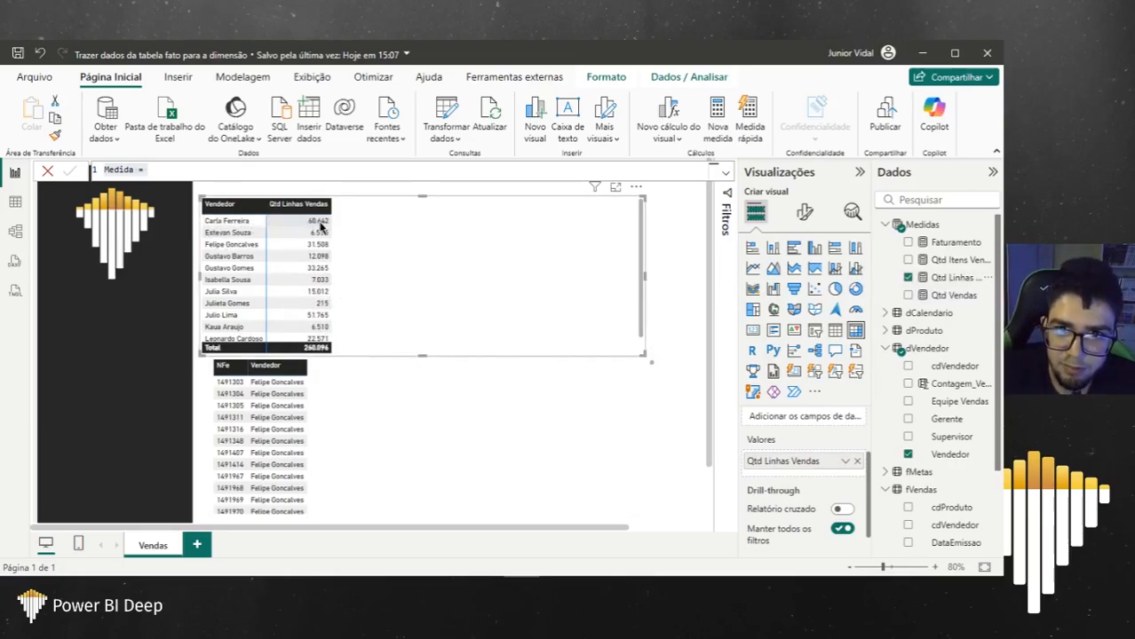
Step: Add a new calculated column to the dVendedor table and name it Faturamento_vendedor
click(14, 202)
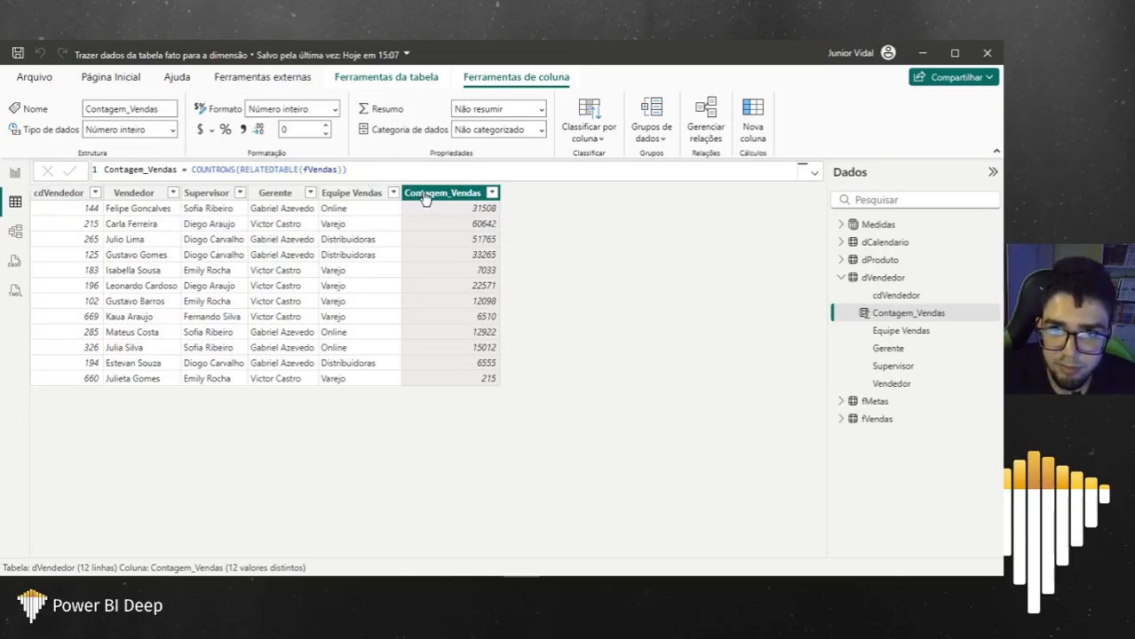
right_click(424, 199)
click(495, 328)
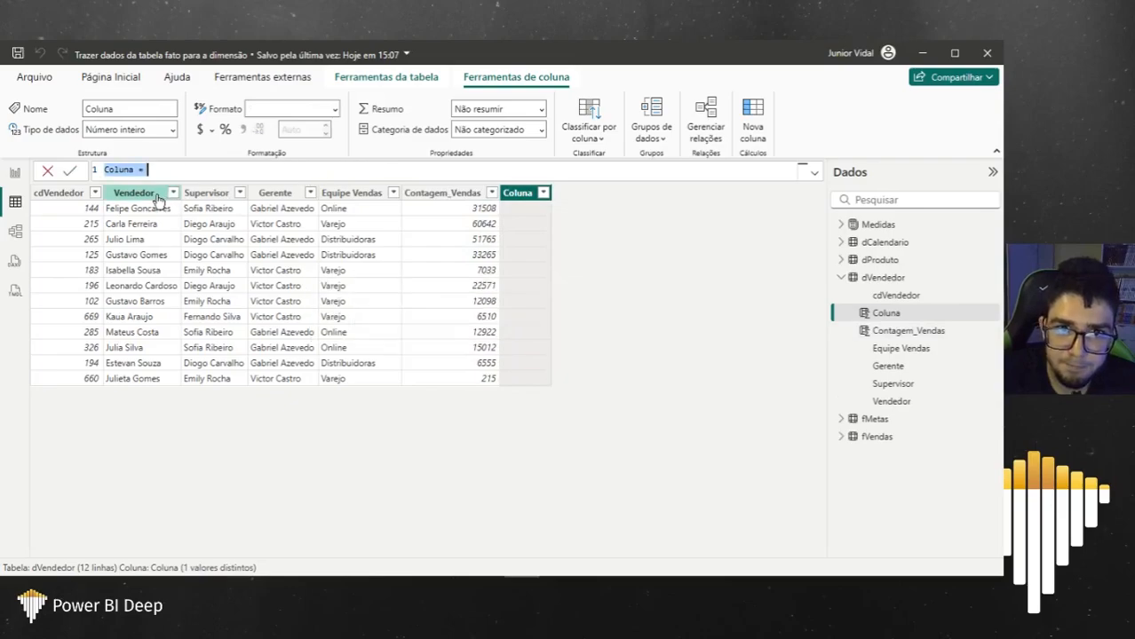
double_click(130, 171)
drag(139, 170, 108, 171)
key(BackSpace)
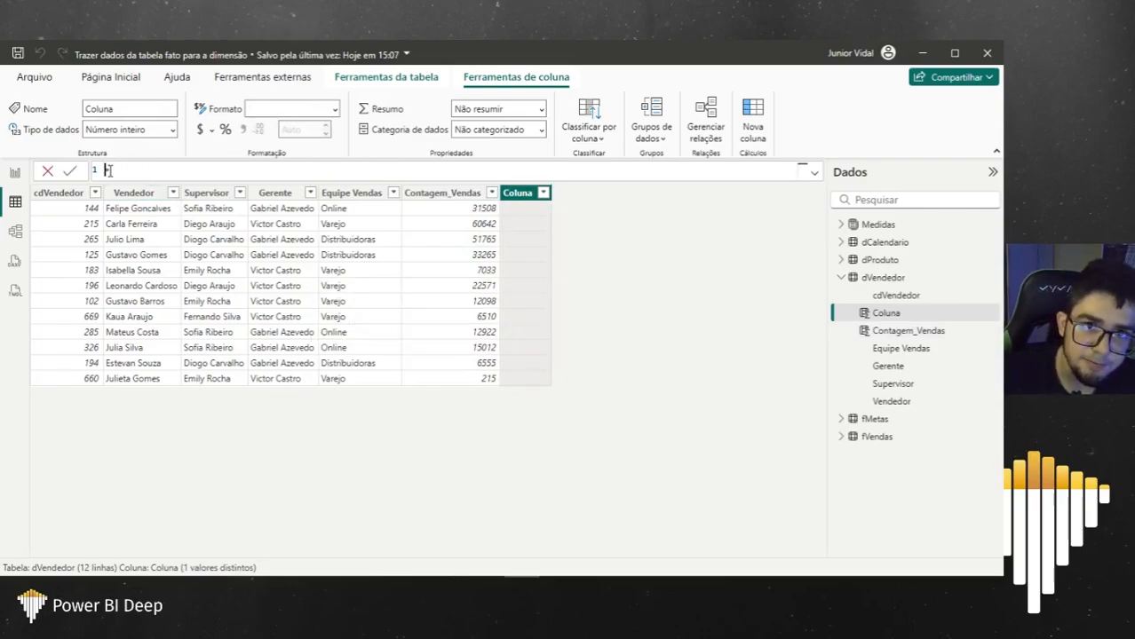
text(Faturament)
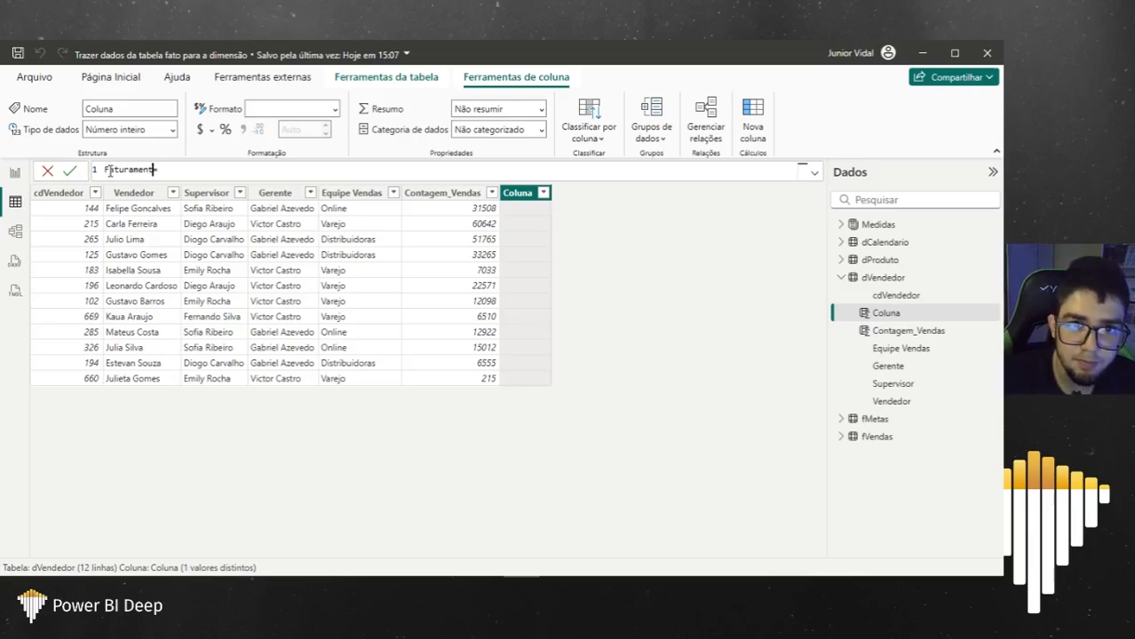
text(o_vendedor =)
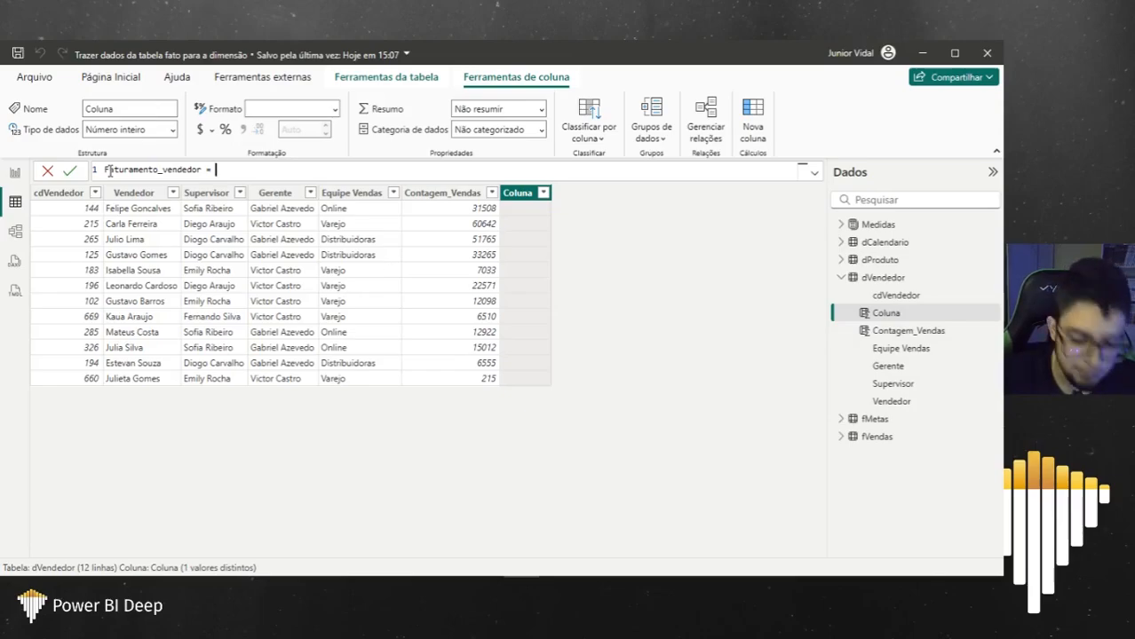
Step: Begin the Faturamento_vendedor expression with the SUMX function
text(SUM()
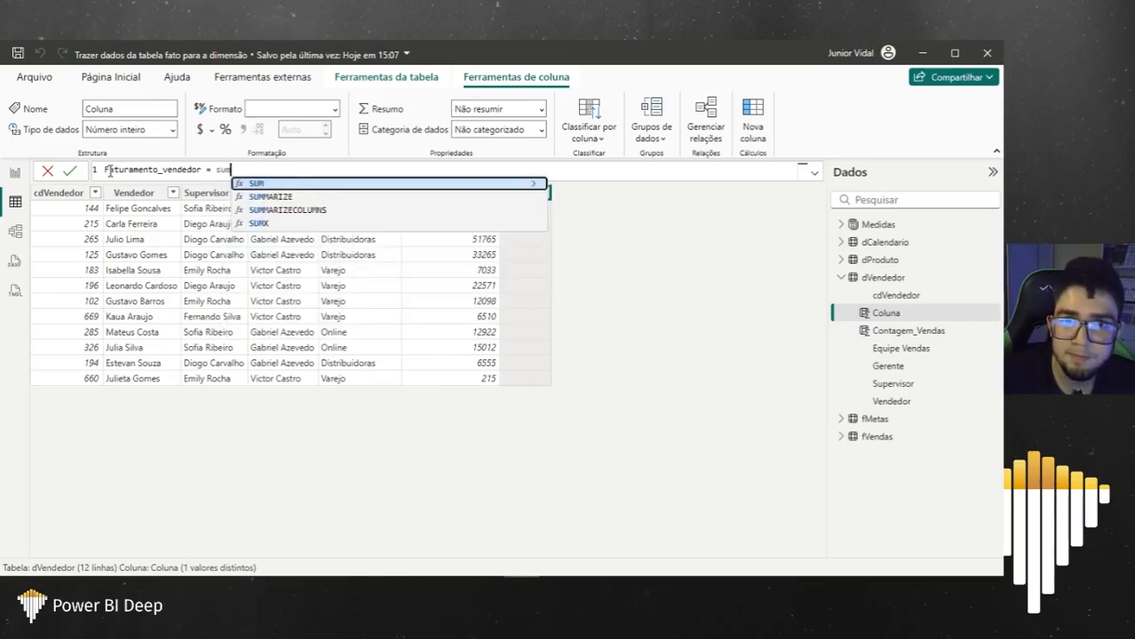
key(Tab)
key(BackSpace)
text(x)
key(Tab)
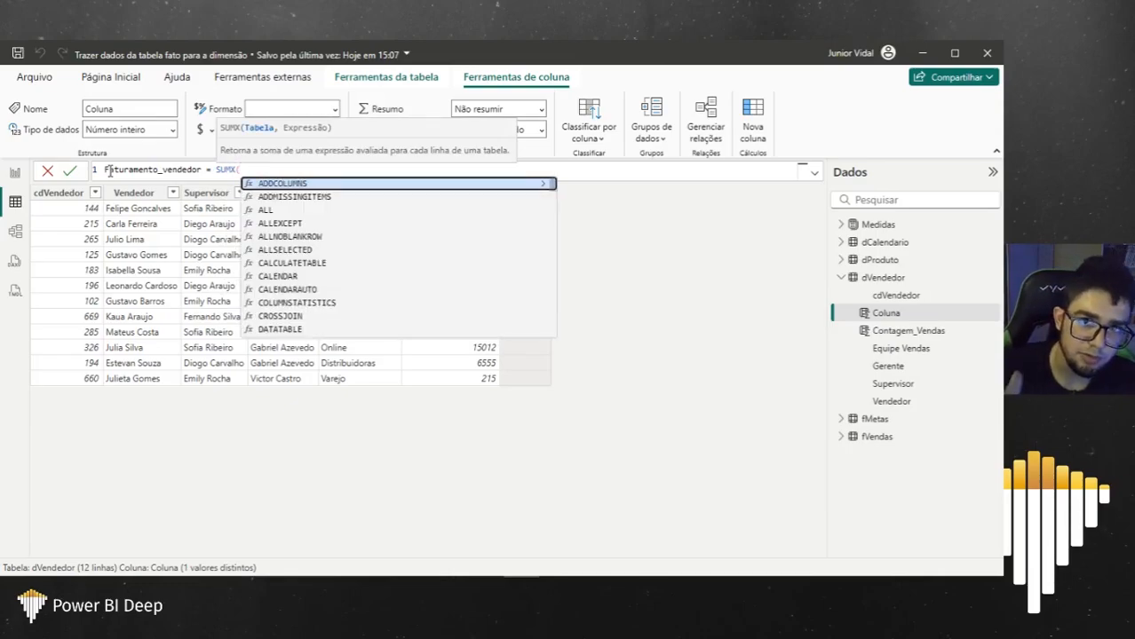
key(BackSpace)
key(BackSpace)
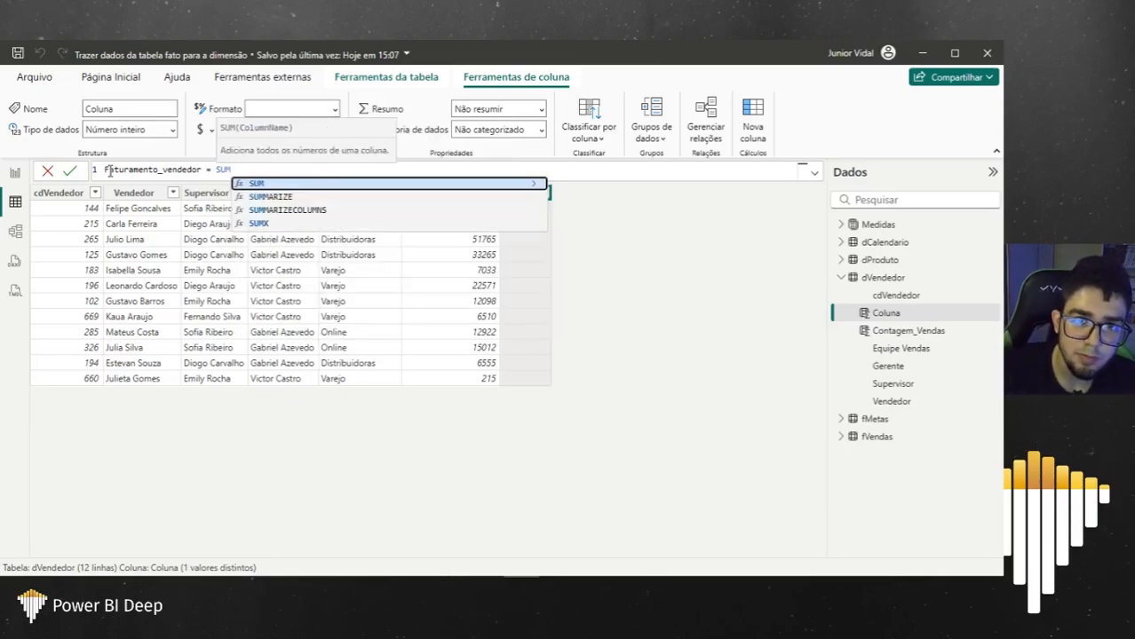
text(()
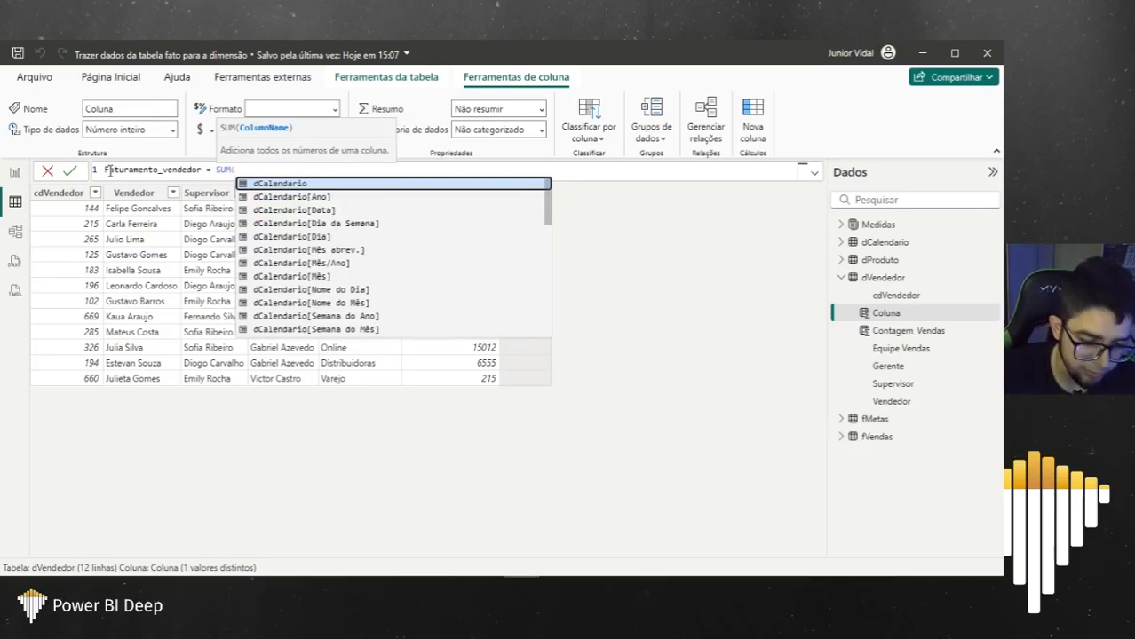
text(rel)
key(BackSpace)
key(BackSpace)
key(BackSpace)
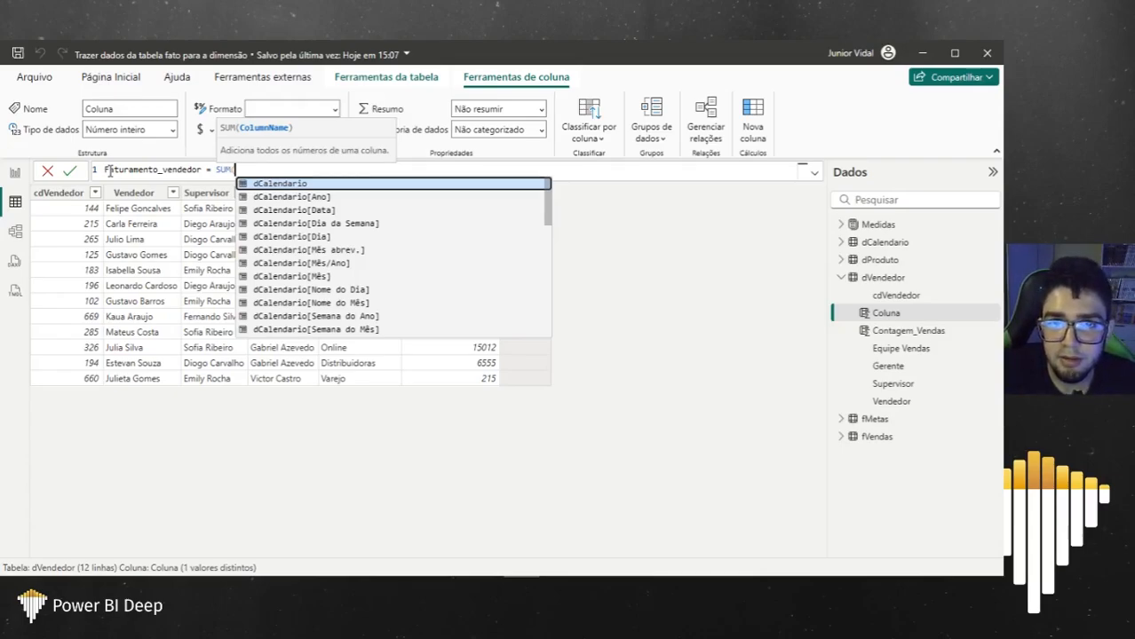
key(BackSpace)
text(X()
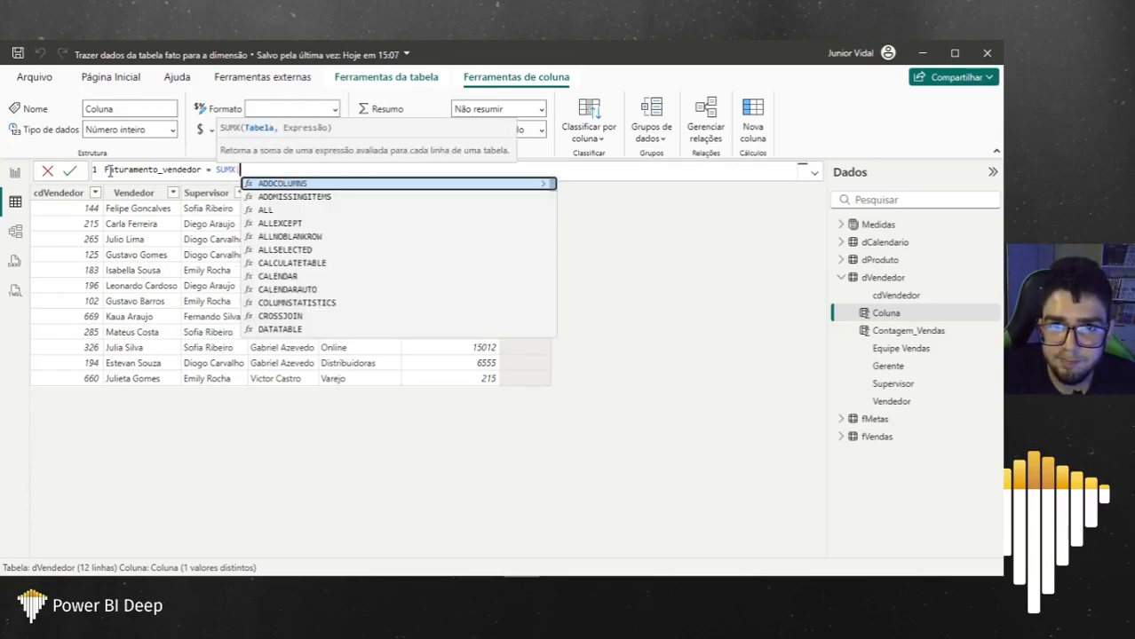
Step: Supply RELATEDTABLE(fVendas) as the table argument of the SUMX function
text(rela)
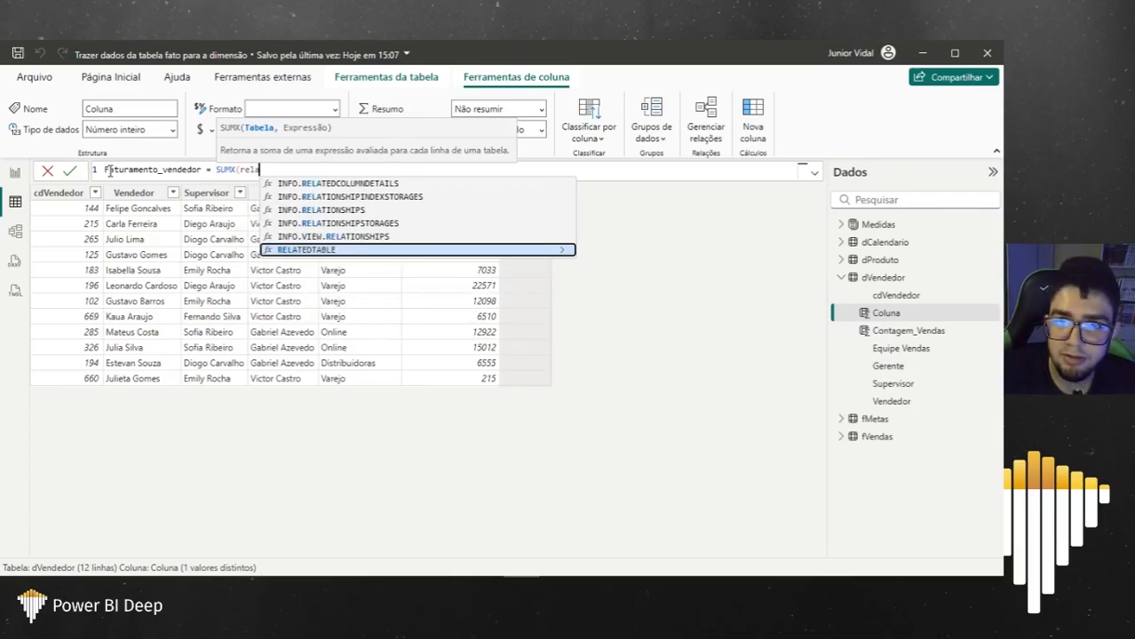
key(Tab)
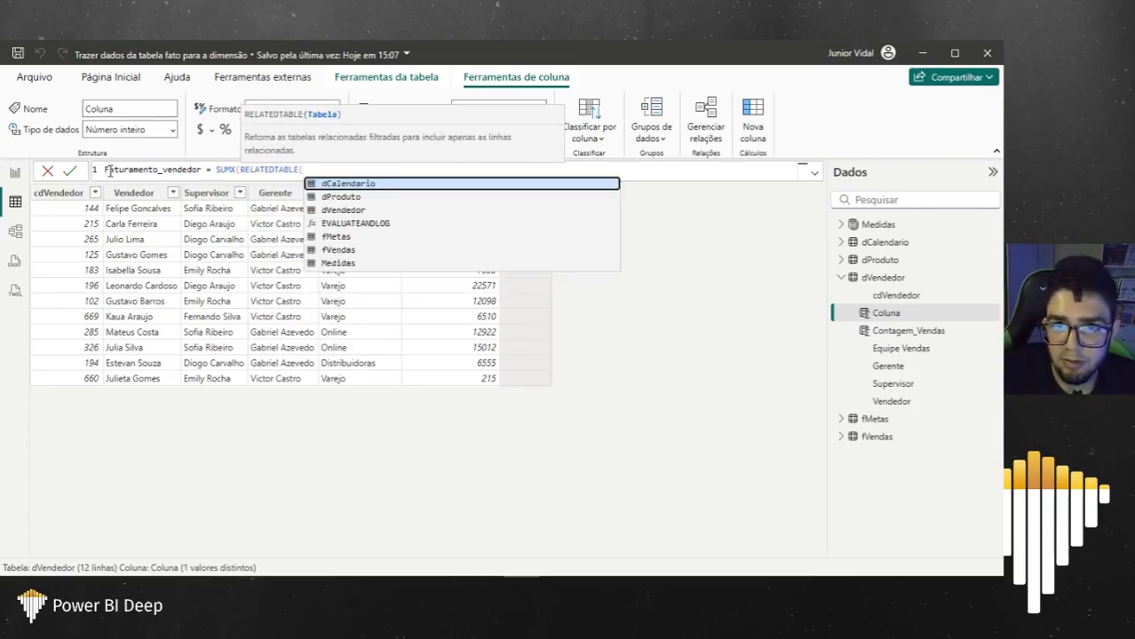
key(Down)
key(Down)
key(Down)
key(Down)
key(Down)
key(Tab)
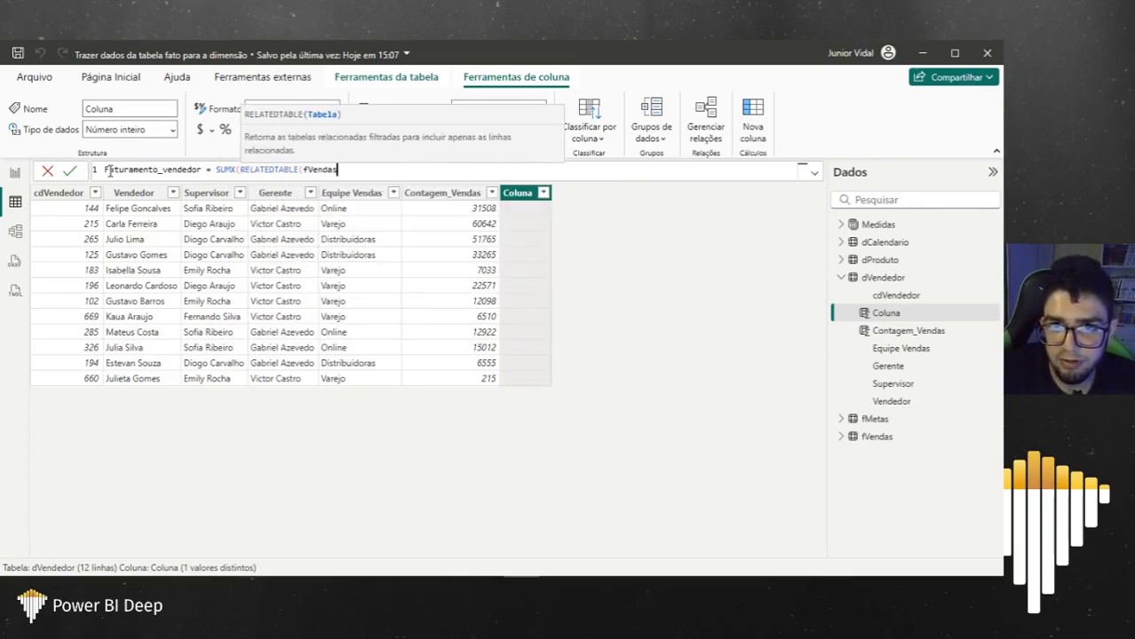
text())
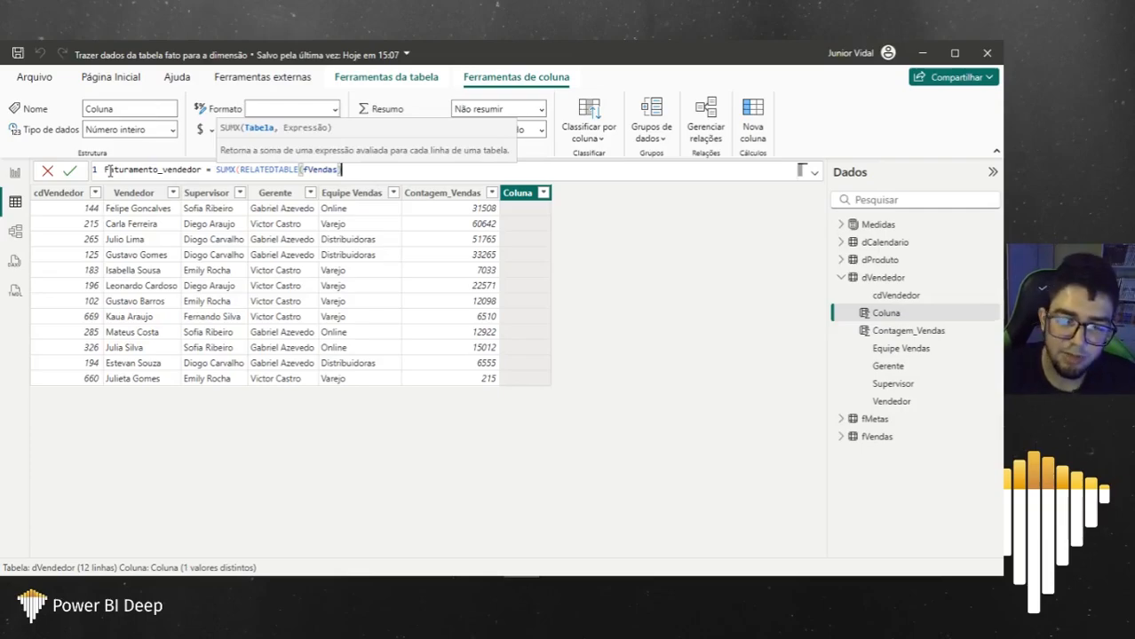
Step: Add the fVendas Valor column as the SUMX expression, written as [Valor] without the table prefix, and commit the formula
text(,valor)
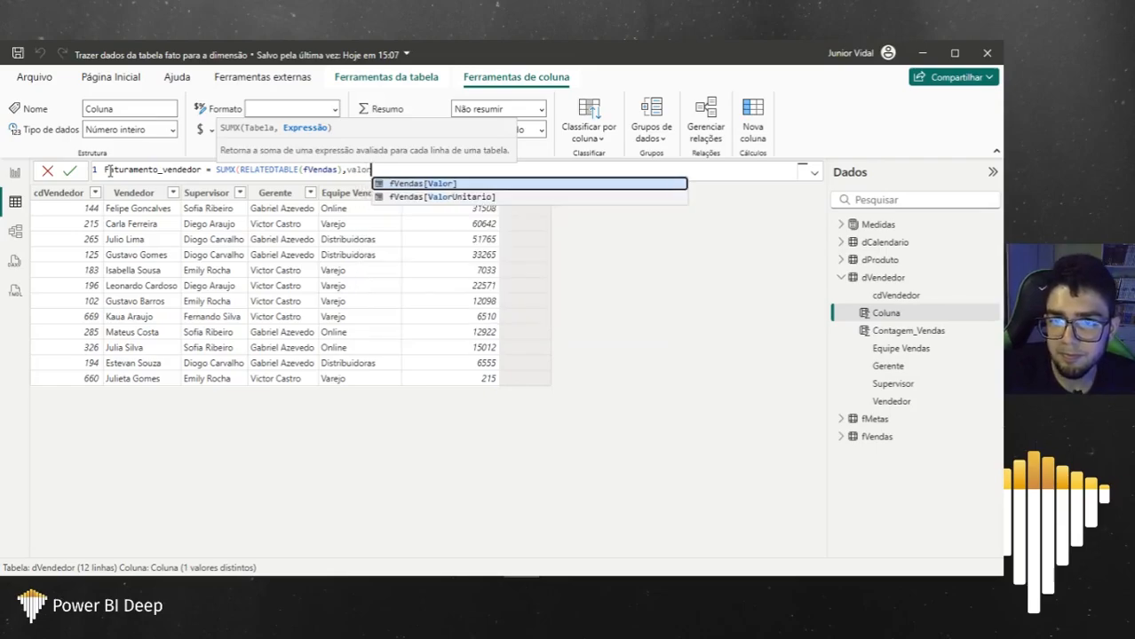
key(Tab)
key(Left)
key(Left)
key(Left)
key(Left)
key(Left)
key(Left)
key(Left)
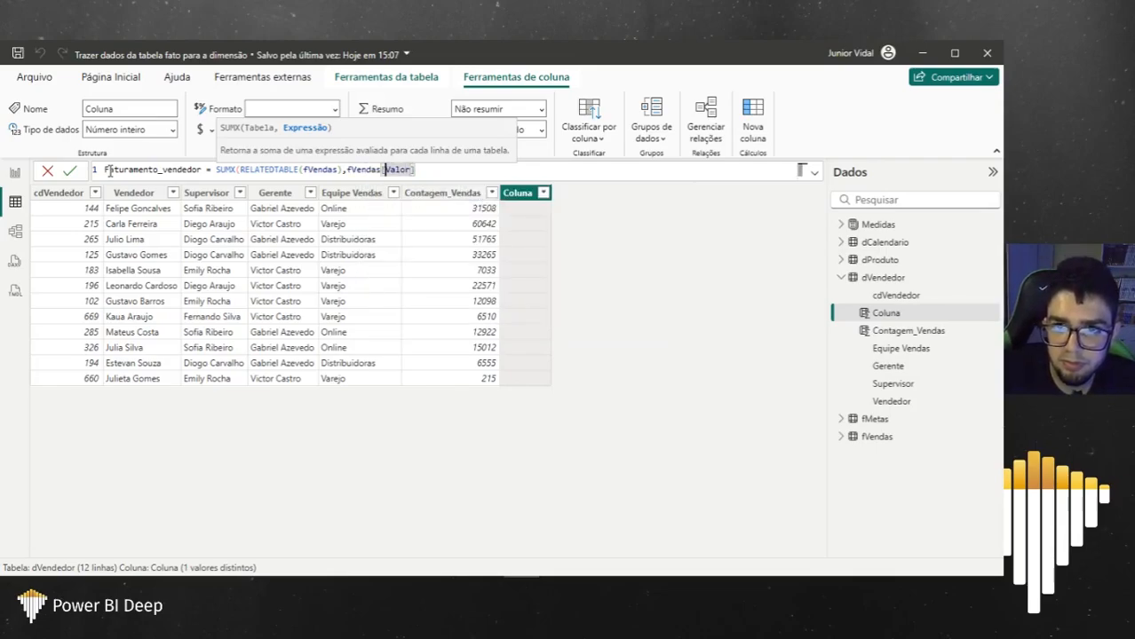
key(BackSpace)
key(BackSpace)
key(BackSpace)
key(BackSpace)
key(BackSpace)
key(BackSpace)
key(BackSpace)
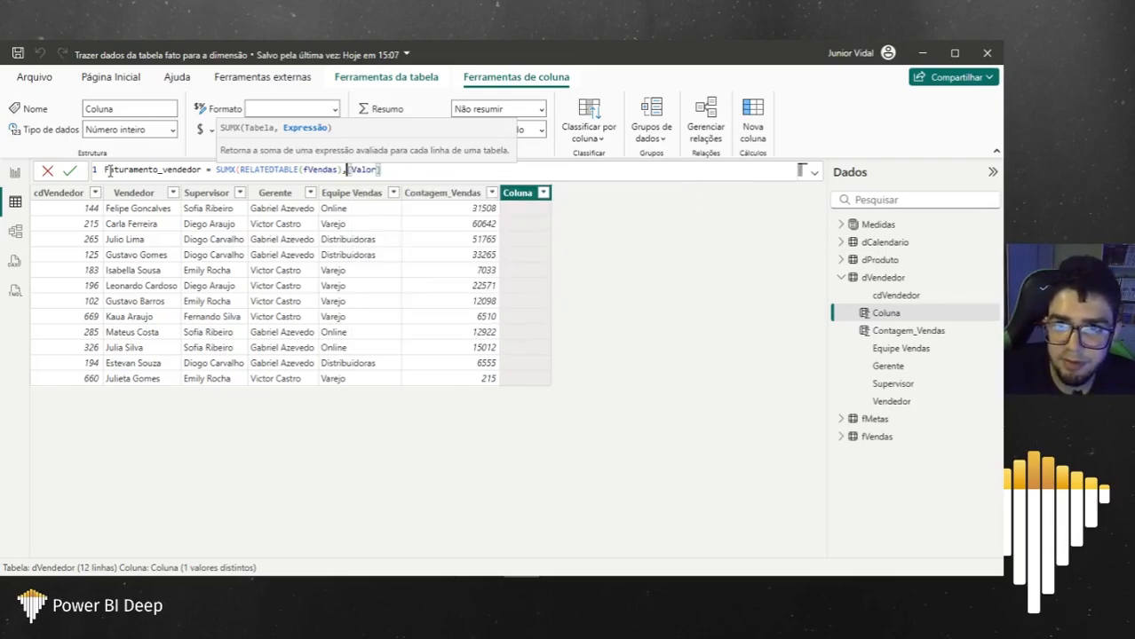
click(435, 165)
text())
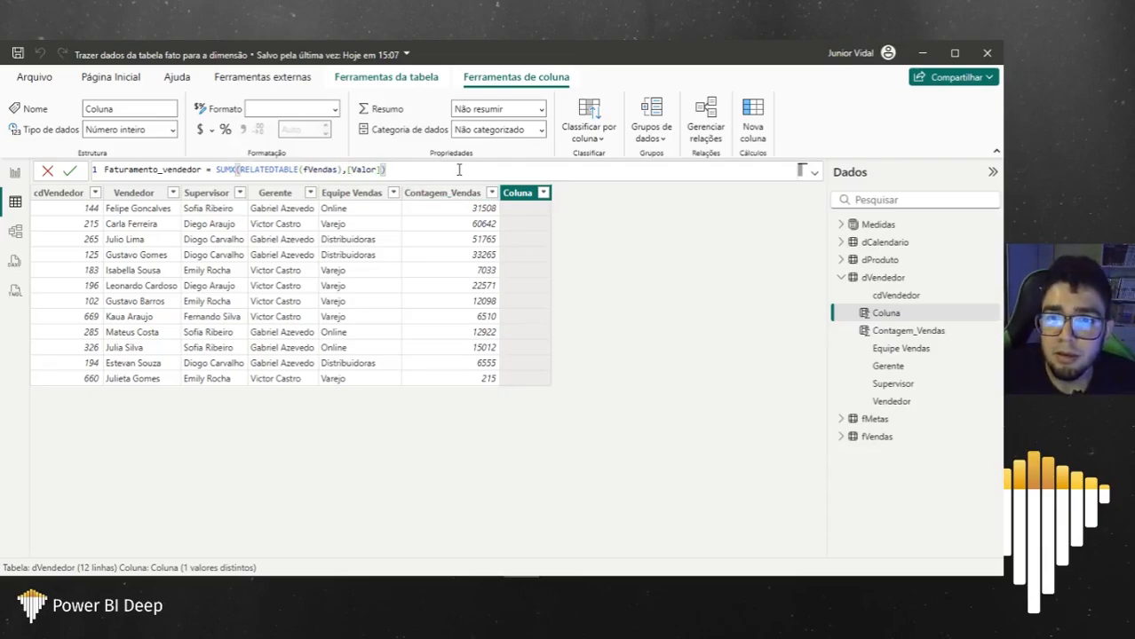
key(Return)
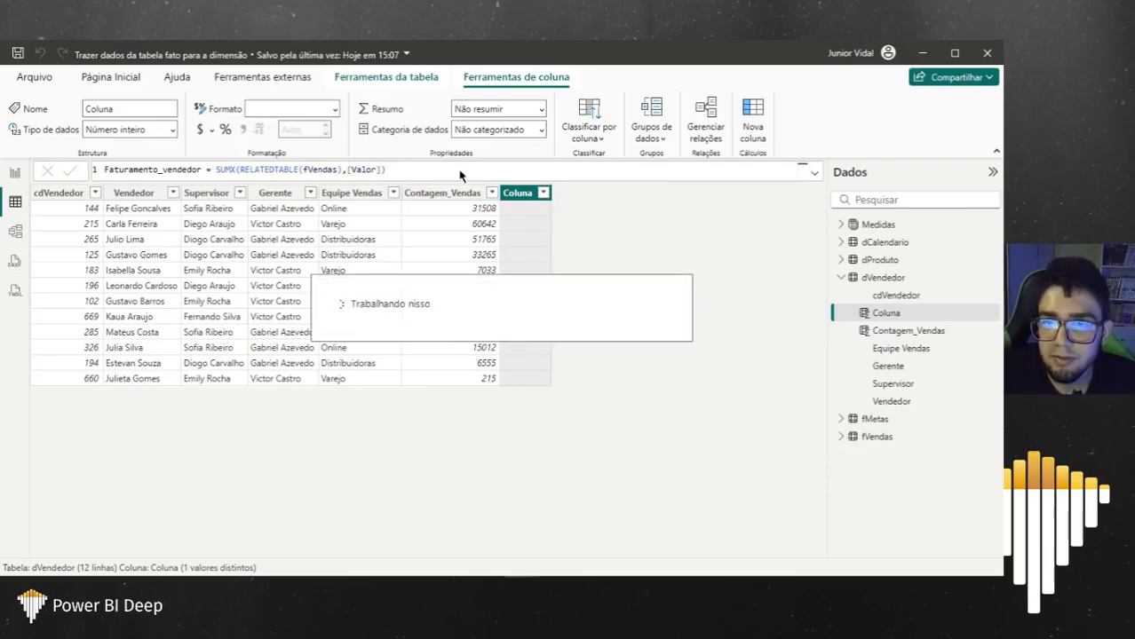
Step: Review the RELATEDTABLE(fVendas) and [Valor] arguments of the Faturamento_vendedor formula and the first seller's row
drag(240, 170, 345, 169)
double_click(376, 170)
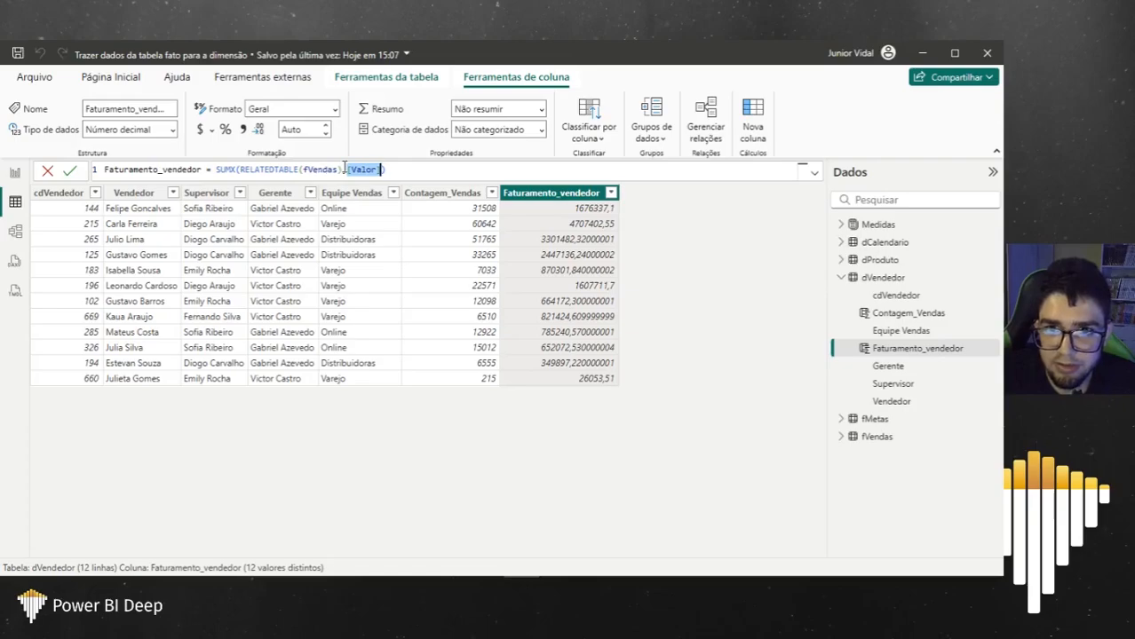
drag(346, 170, 238, 171)
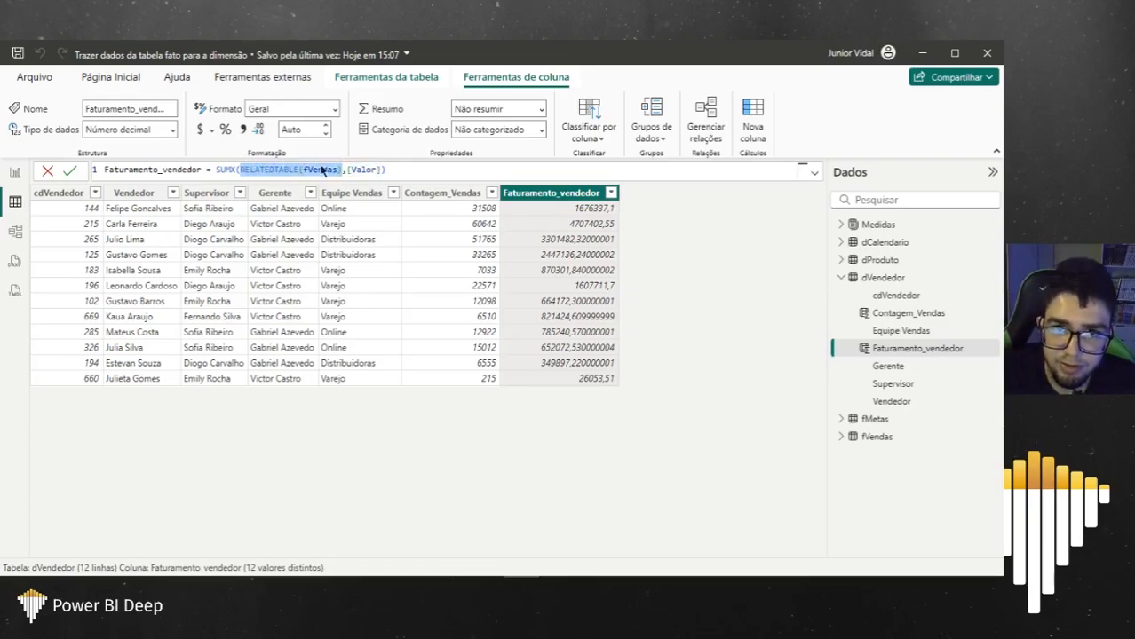
click(169, 213)
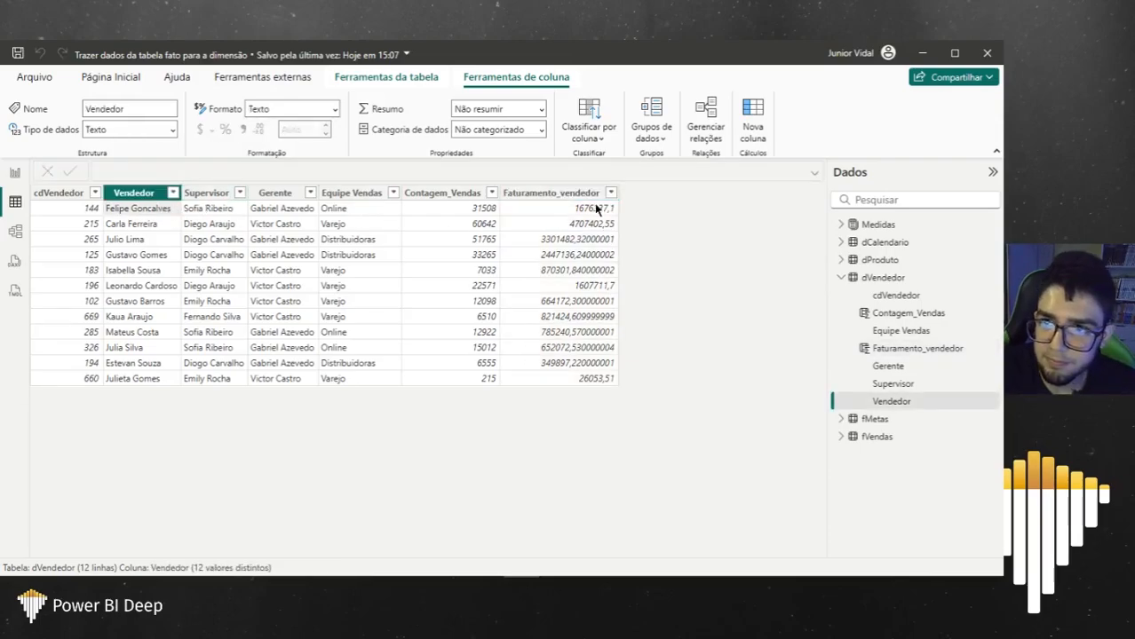
Step: Add the Faturamento measure to the seller matrix on the Vendas page and compare it with the Faturamento_vendedor column in dVendedor
click(16, 172)
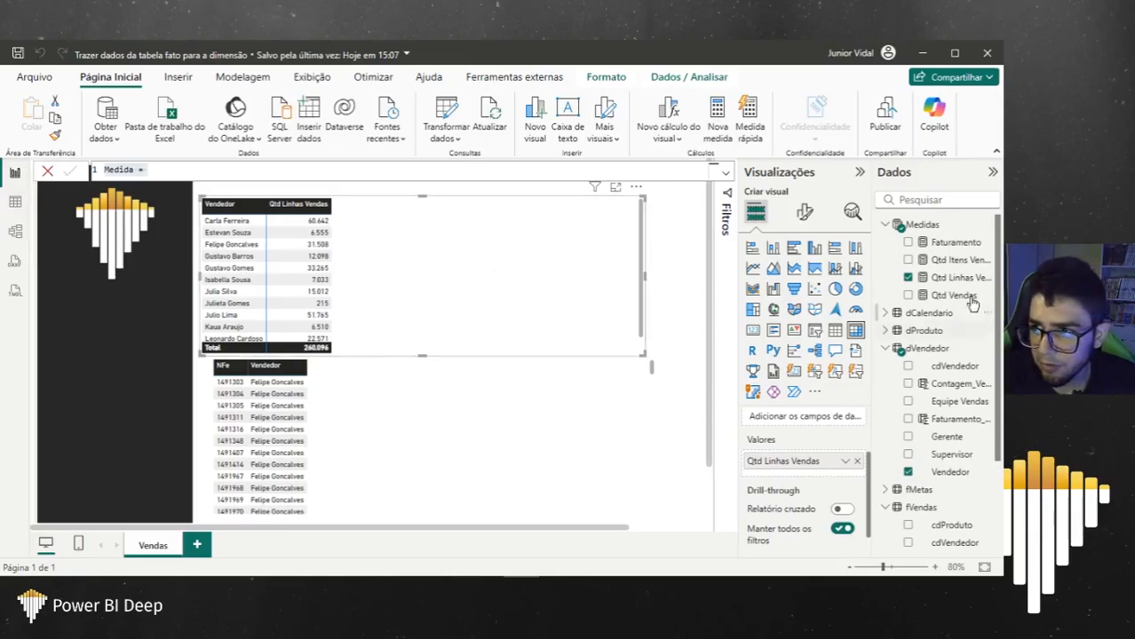
drag(956, 243, 493, 272)
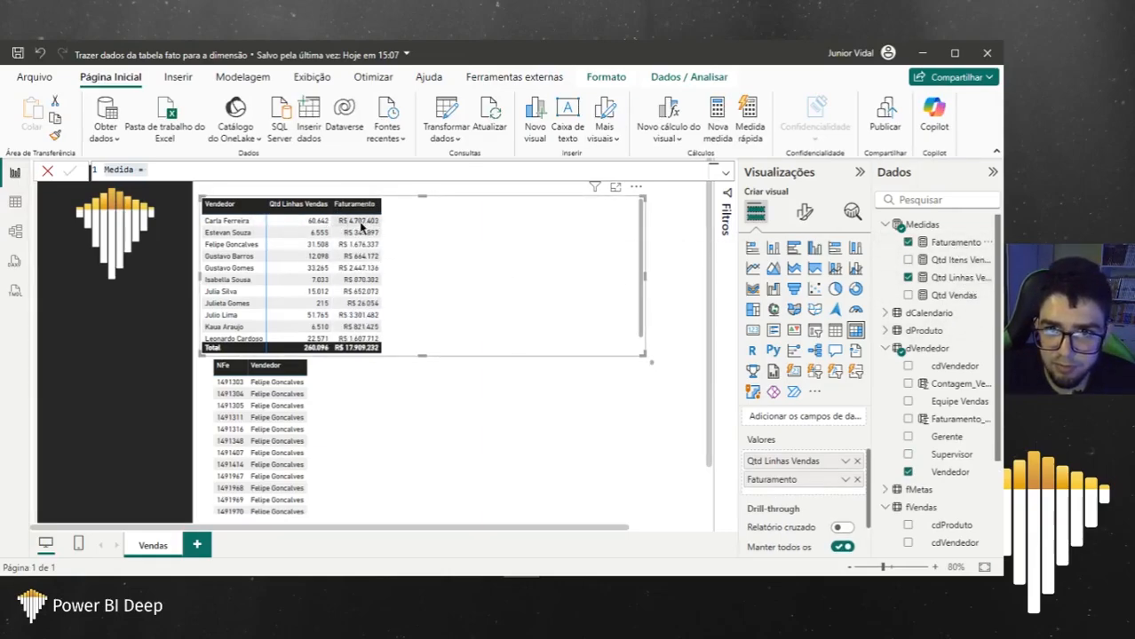
click(16, 202)
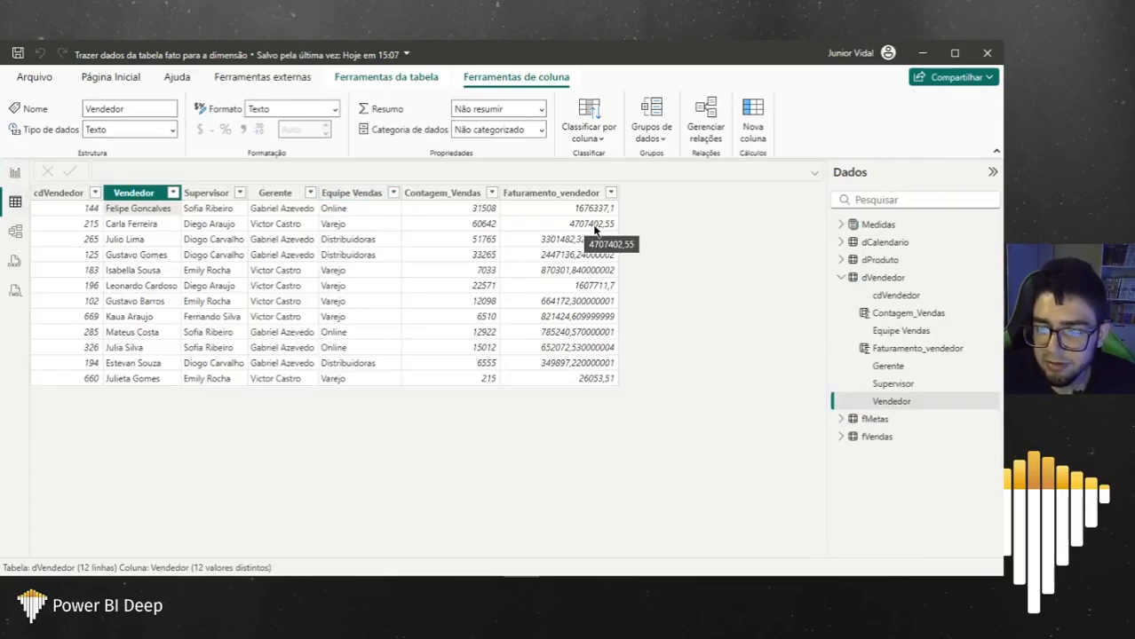
click(16, 173)
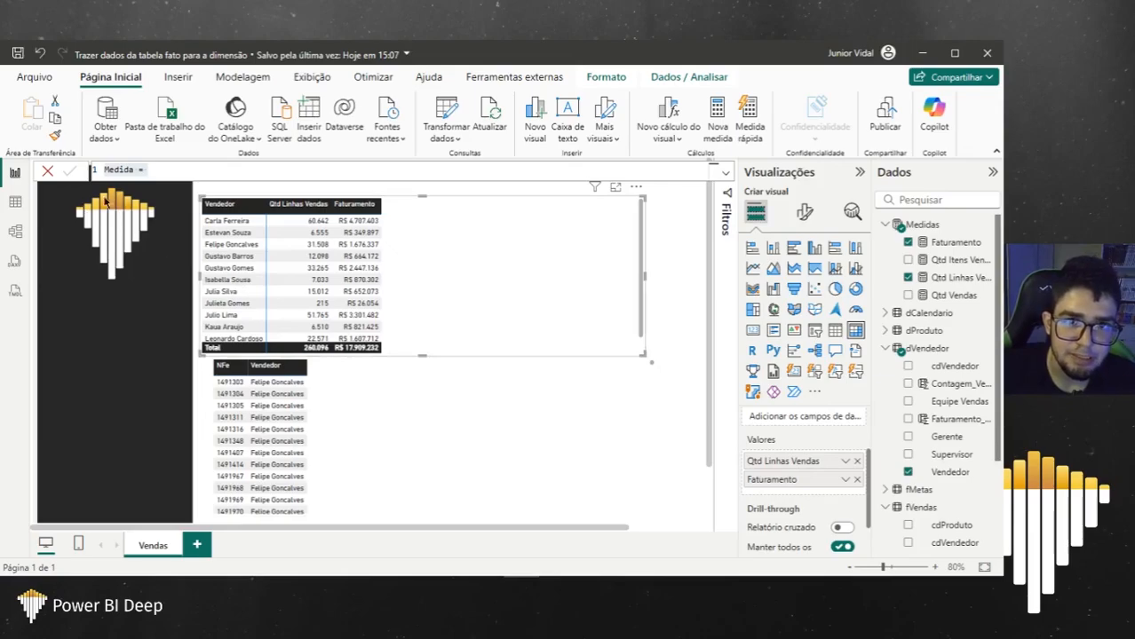
Step: Switch to the Notepad activity list and highlight the item "7. Calculate - Intermediário"
click(552, 544)
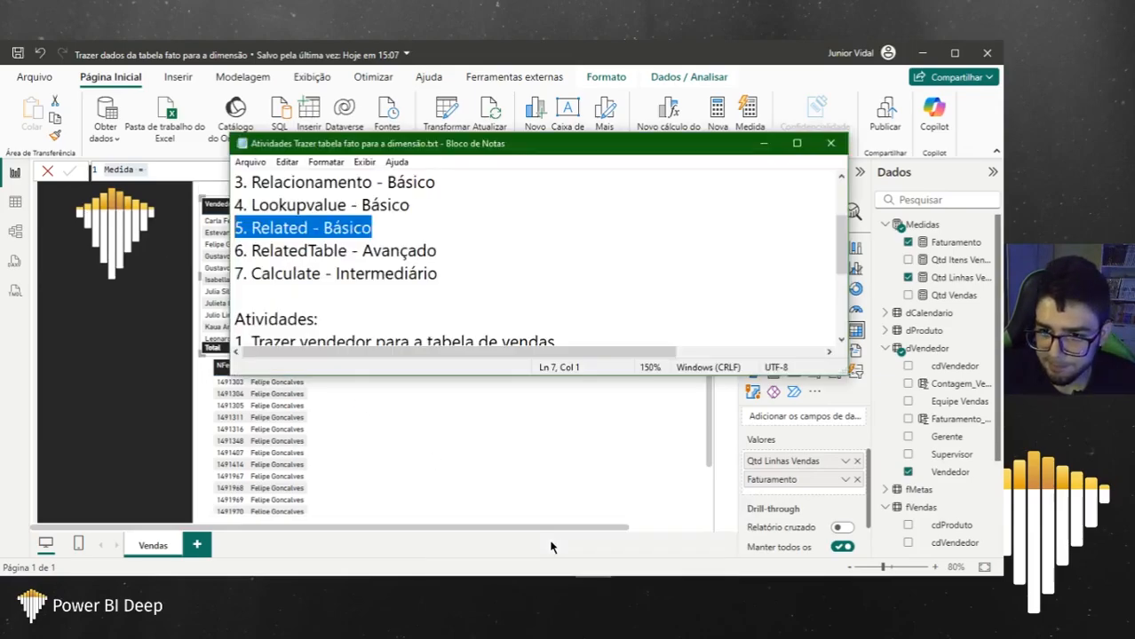
drag(446, 269, 171, 271)
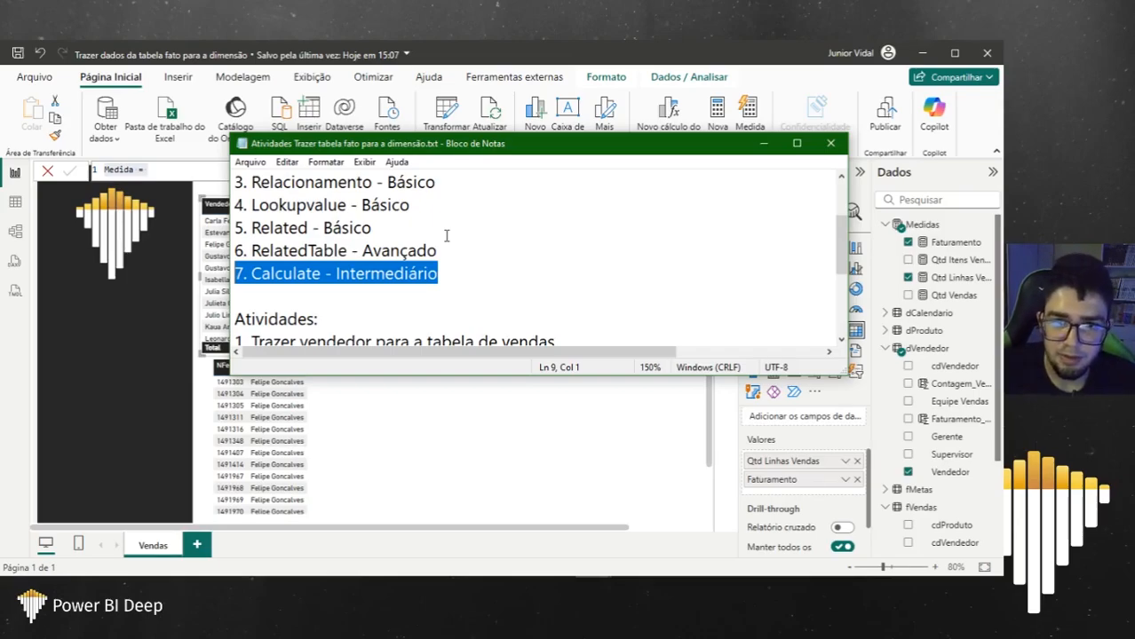
click(764, 144)
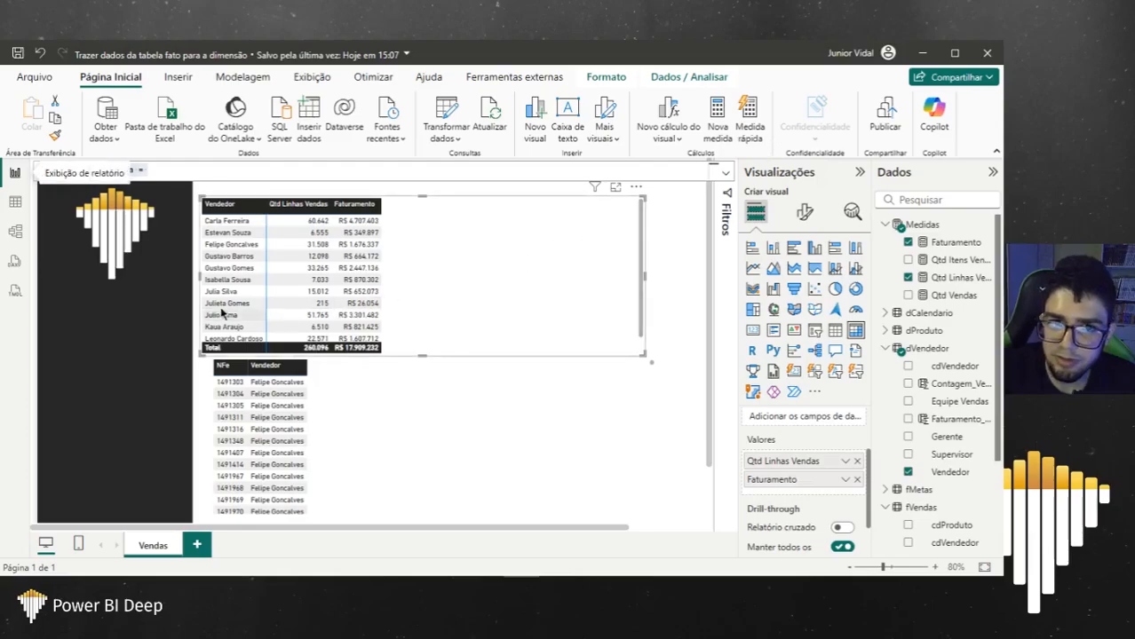
Step: Rename the Contagem_Vendas calculated column in dVendedor to Contagem_VendasF6 through its formula
click(15, 202)
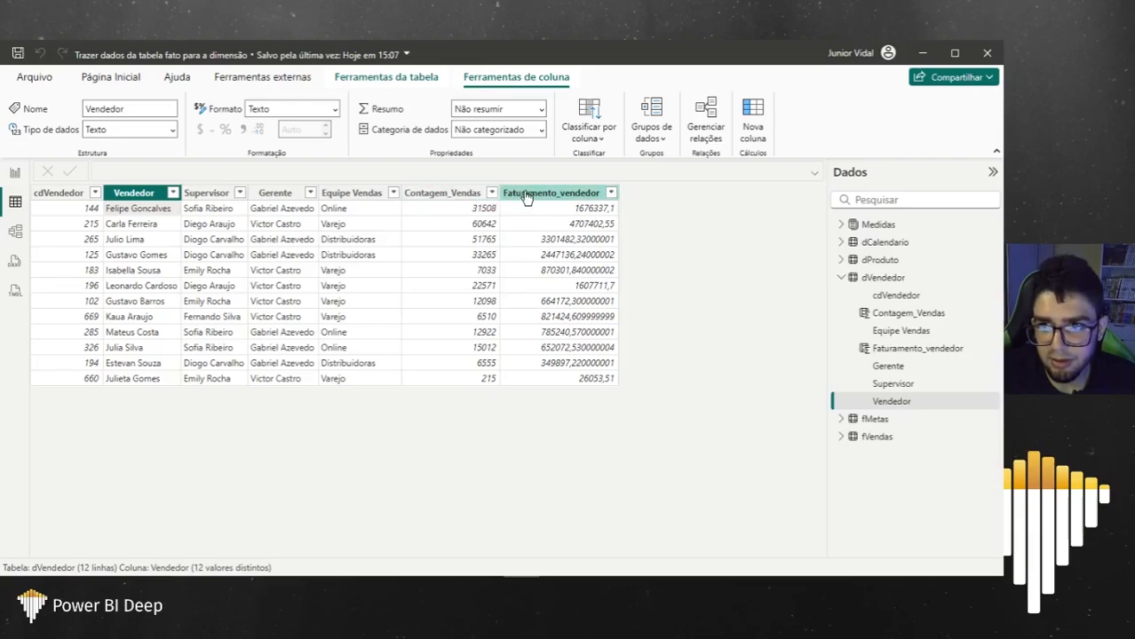
click(449, 192)
click(176, 174)
text(F6)
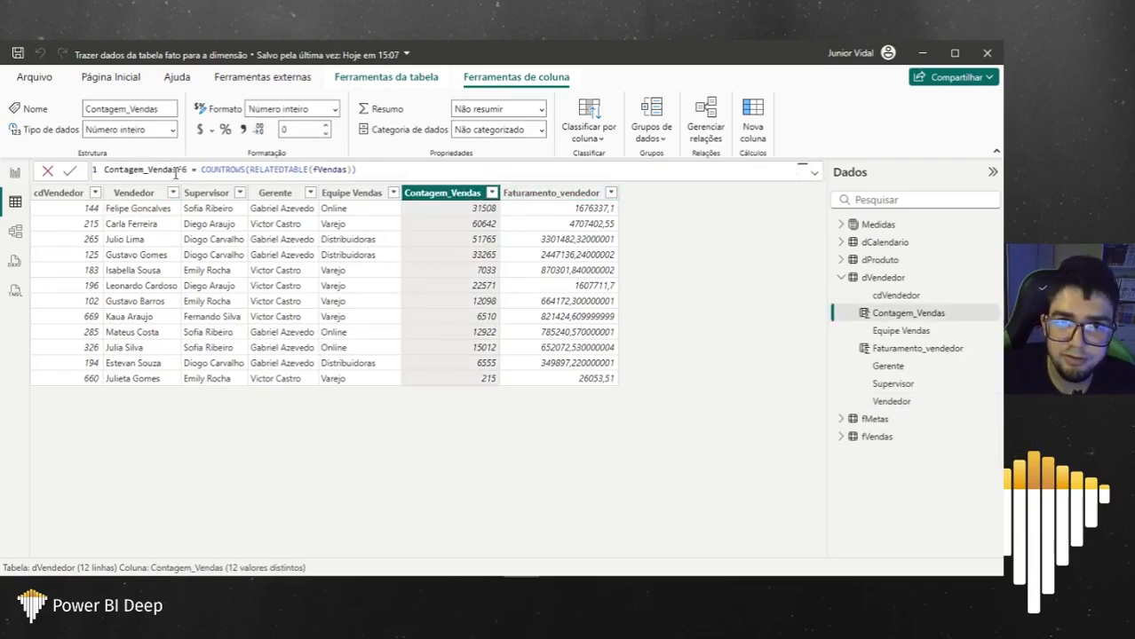
key(Return)
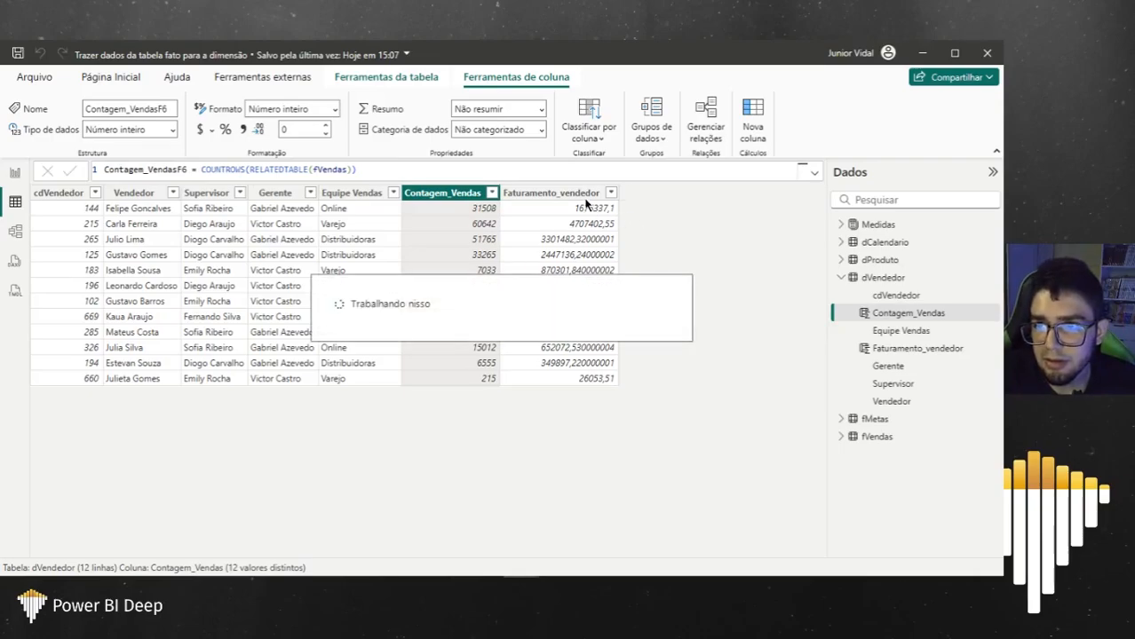
Step: Rename the Faturamento_vendedor calculated column to Faturamento_vendedorF6 through its formula
click(595, 195)
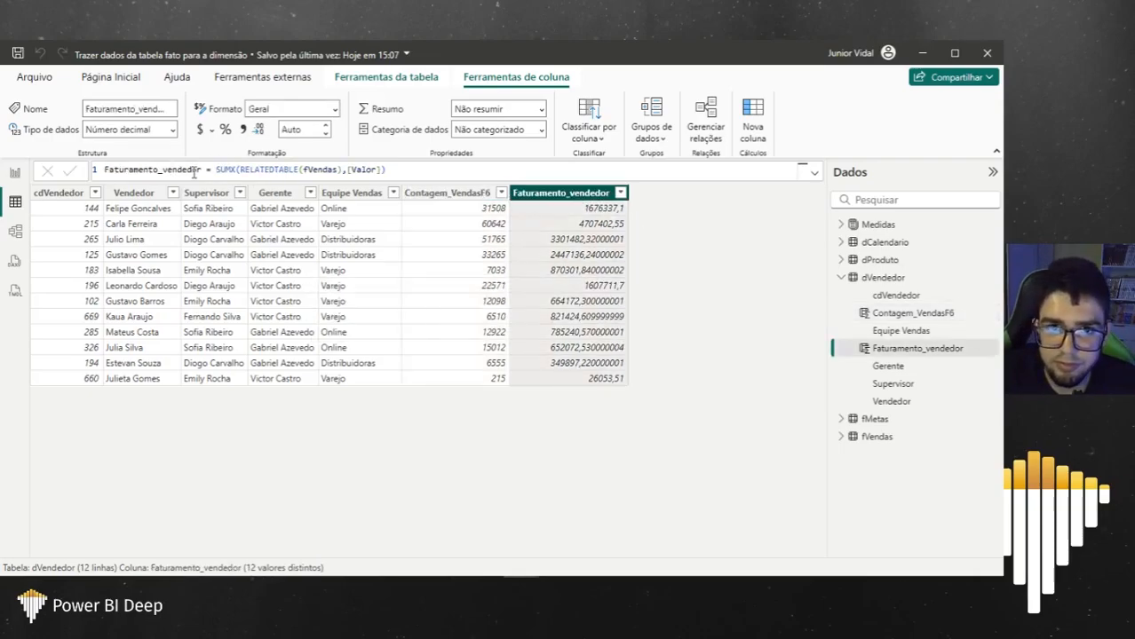
click(200, 172)
text(F6)
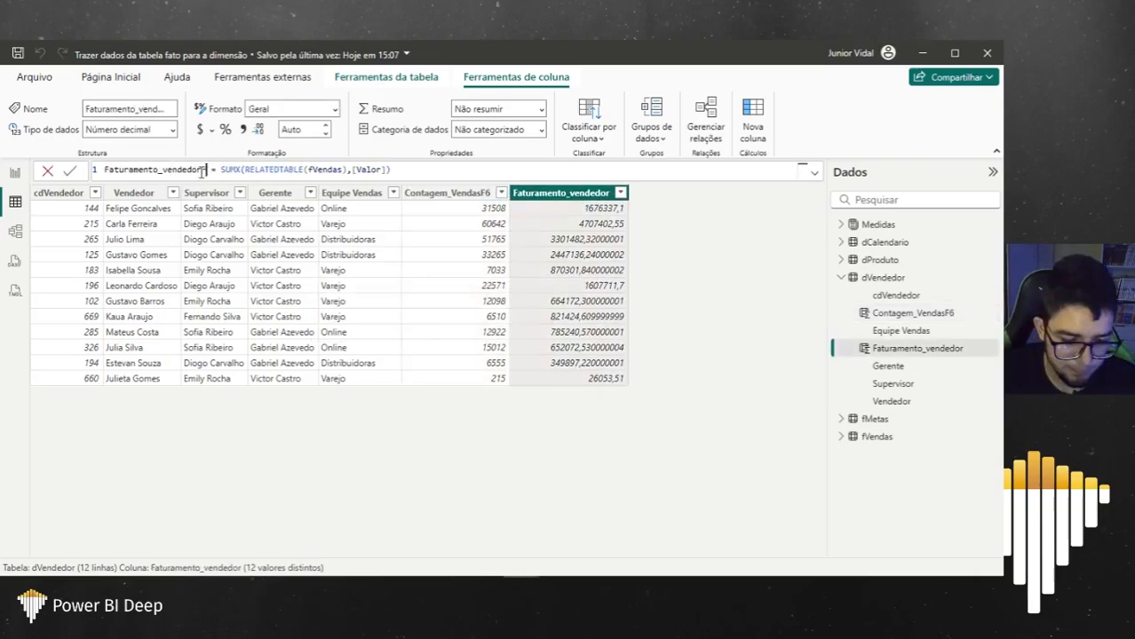
key(Return)
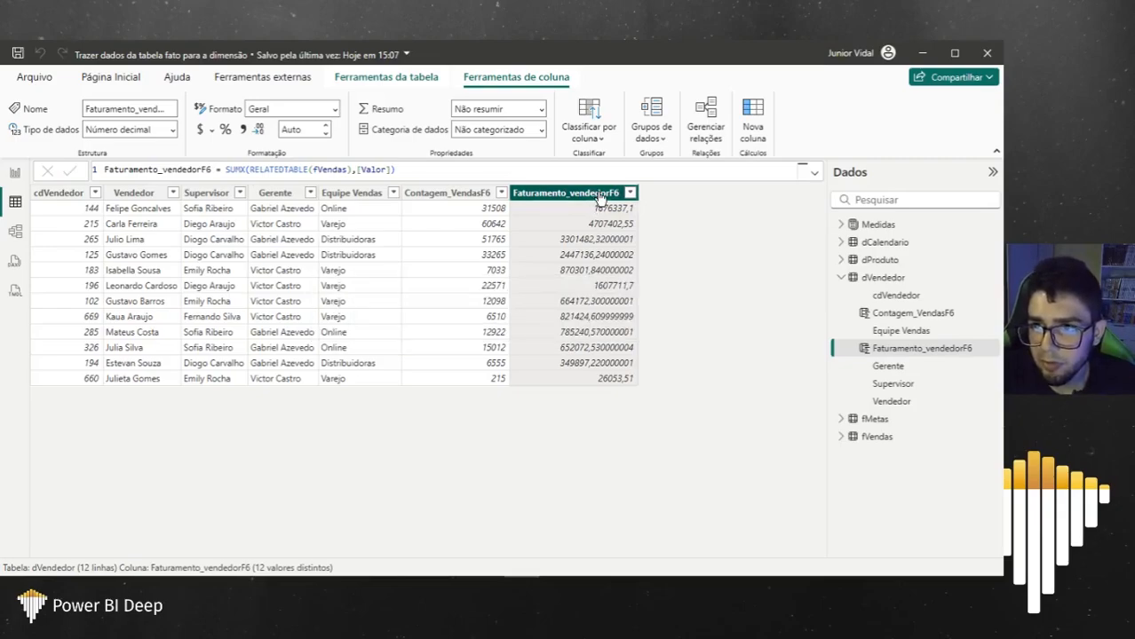
Step: Create a new calculated column in dVendedor and name it Faturamento
right_click(602, 196)
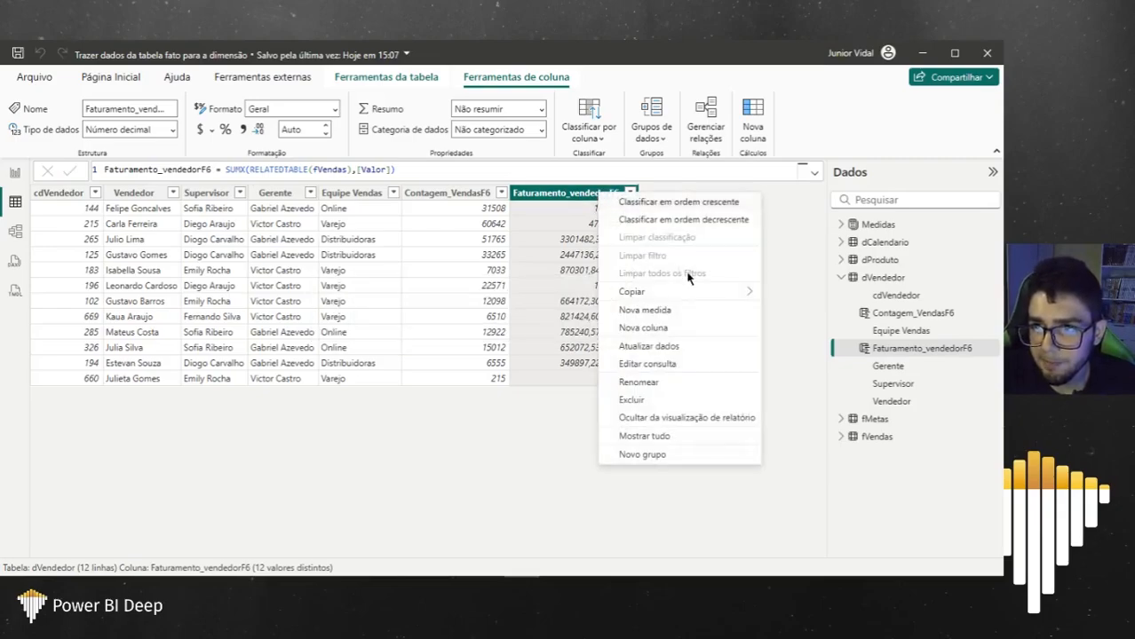
click(668, 328)
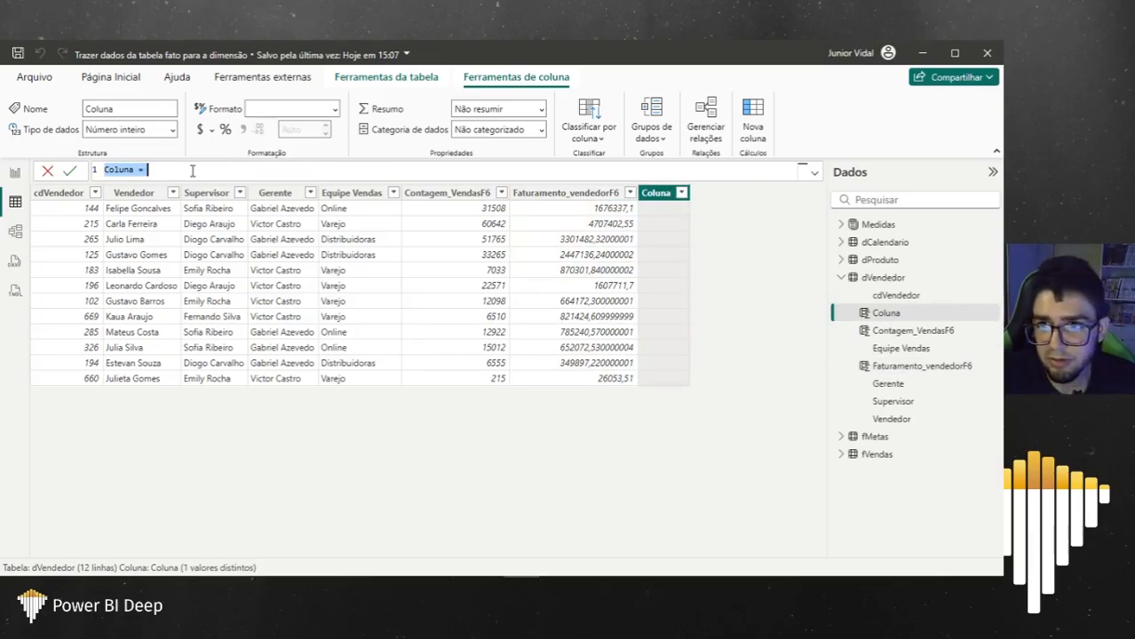
key(BackSpace)
text(Faturamento)
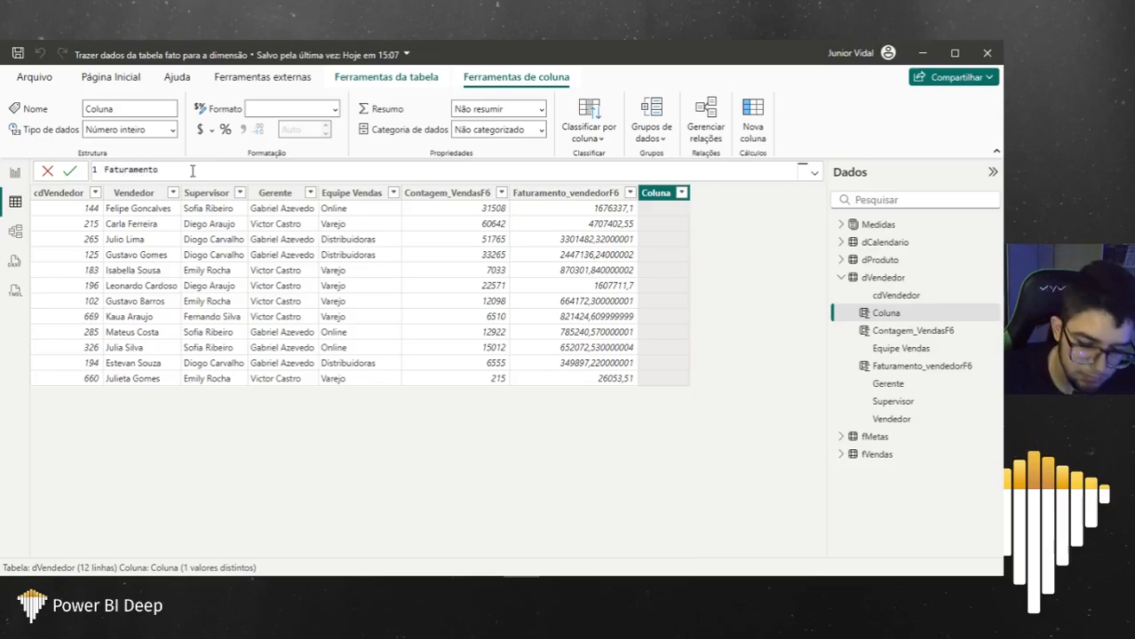
text( = )
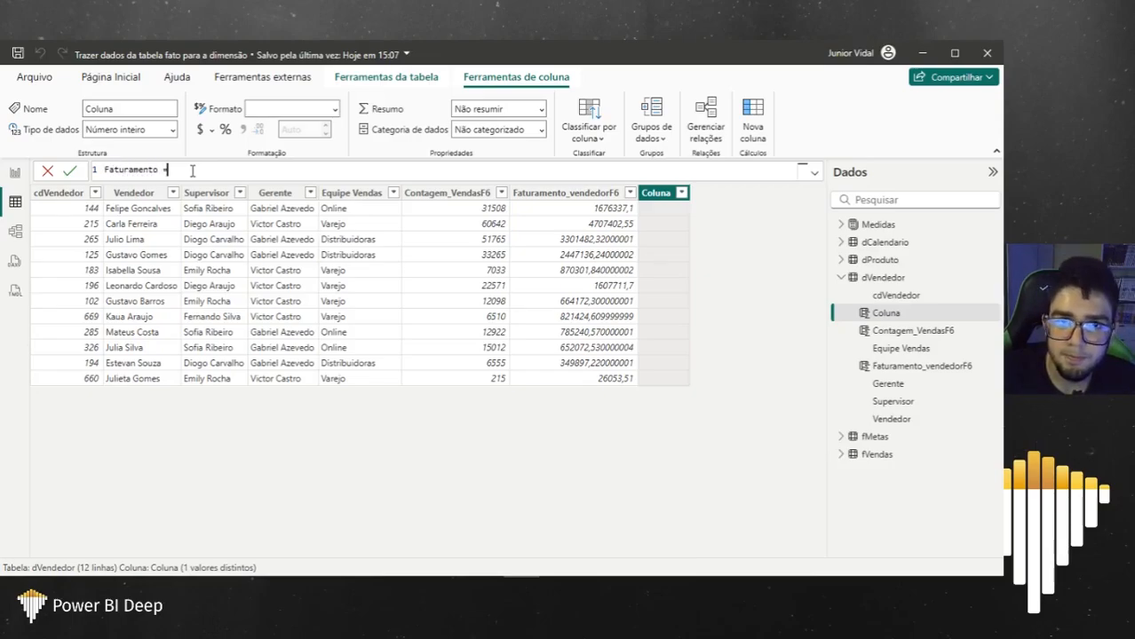
Step: Define the Faturamento column as SUM(fVendas[Valor]), commit the formula and select the column
text(SUM()
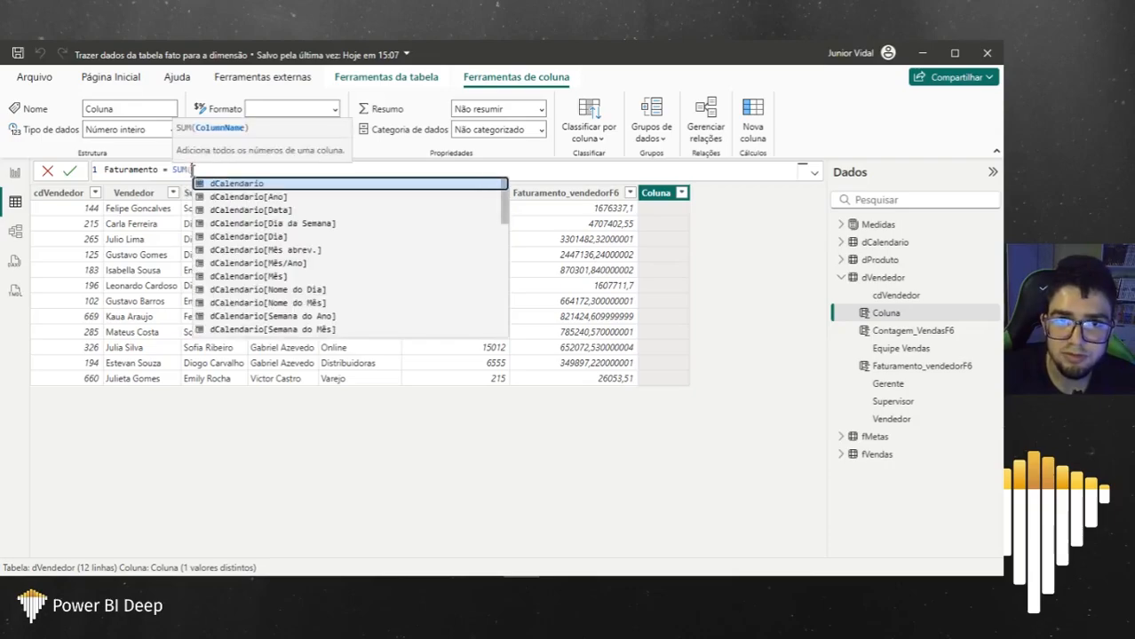
text(f)
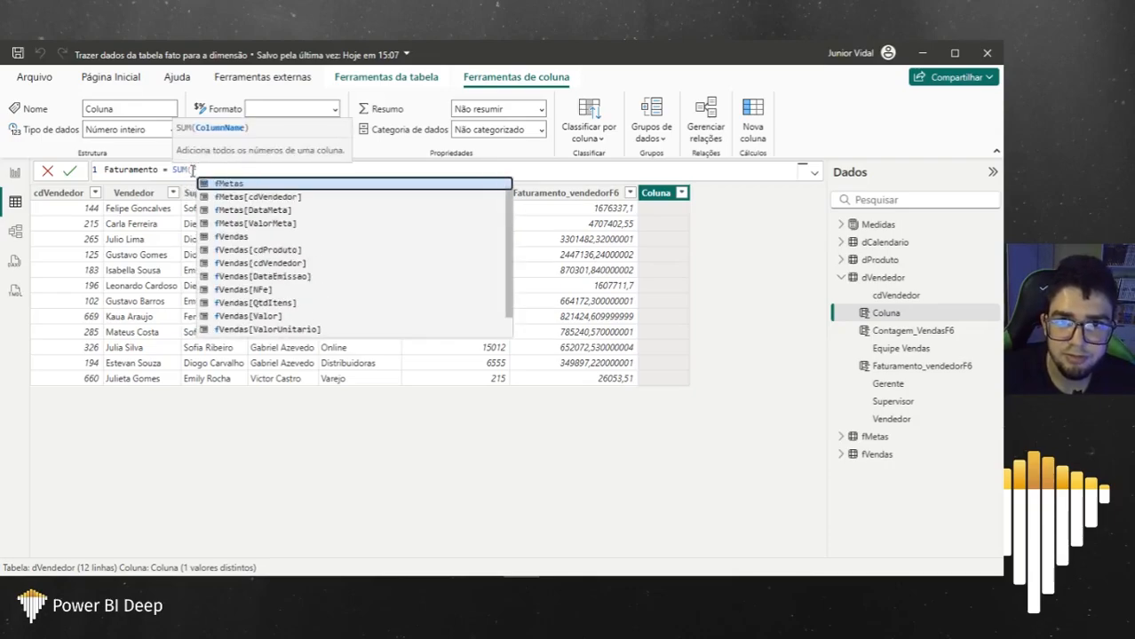
text(Vendas)
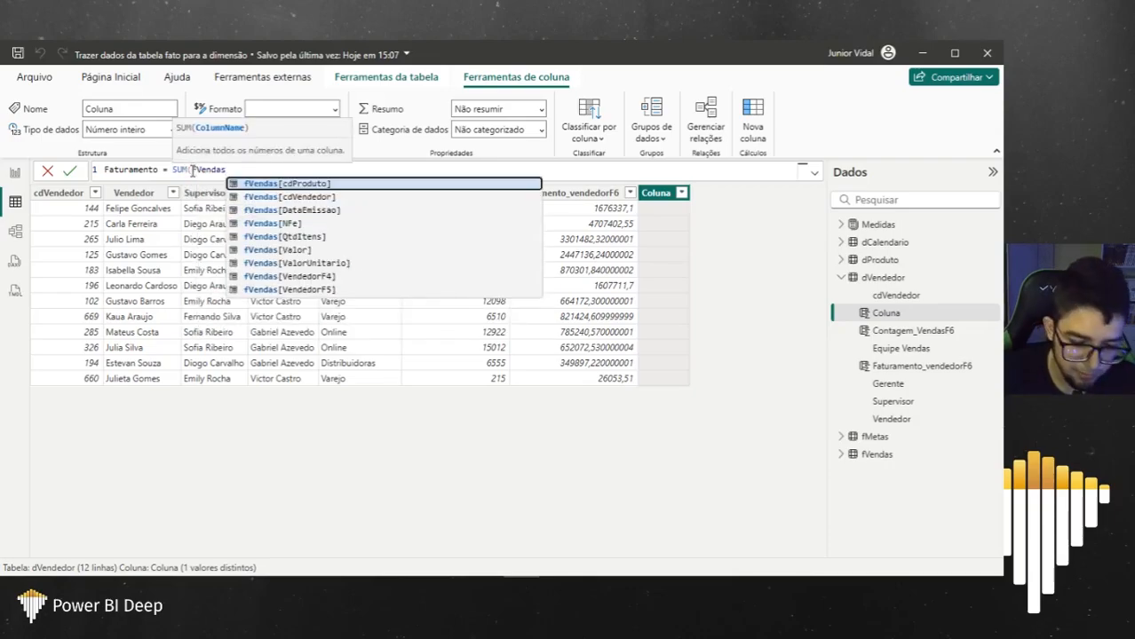
key(Down)
key(Down)
key(Down)
key(Down)
key(Down)
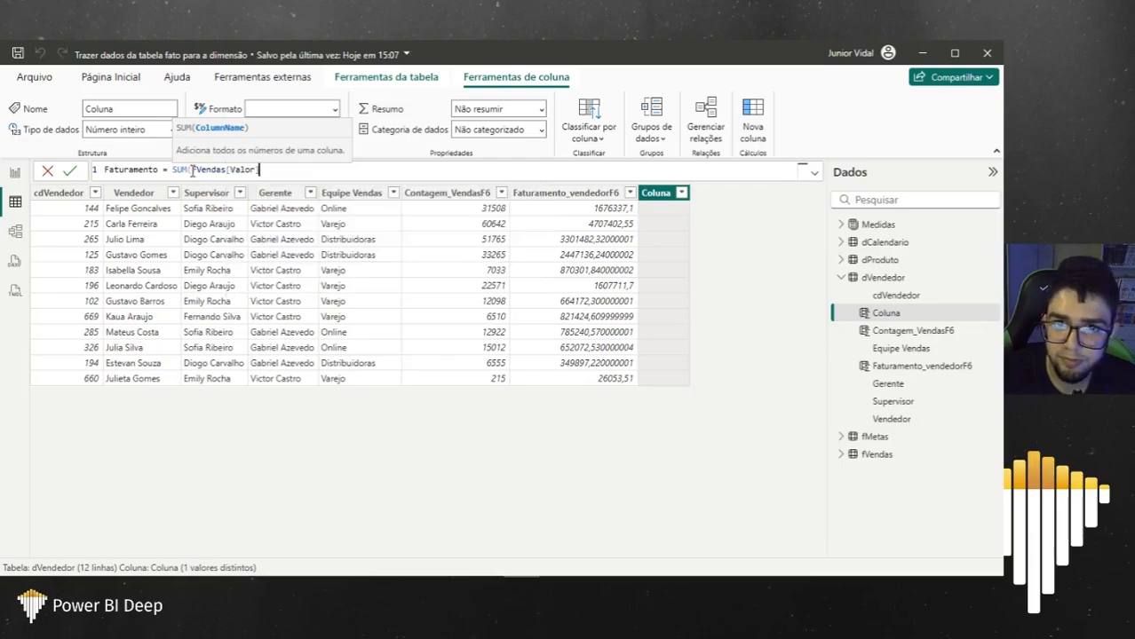
key(Tab)
text())
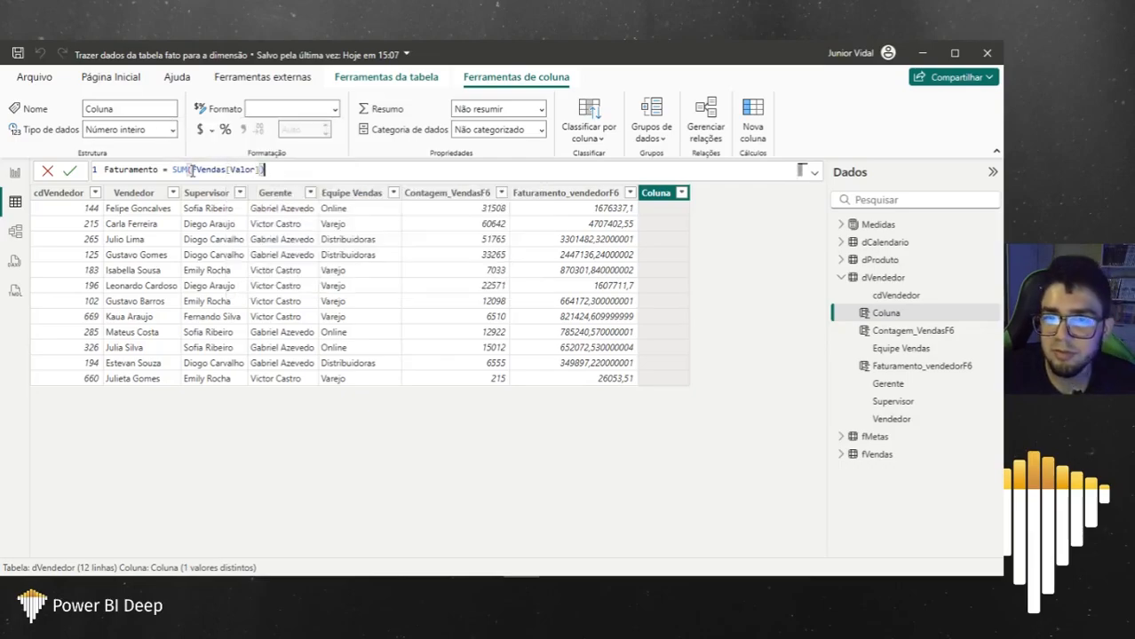
key(Return)
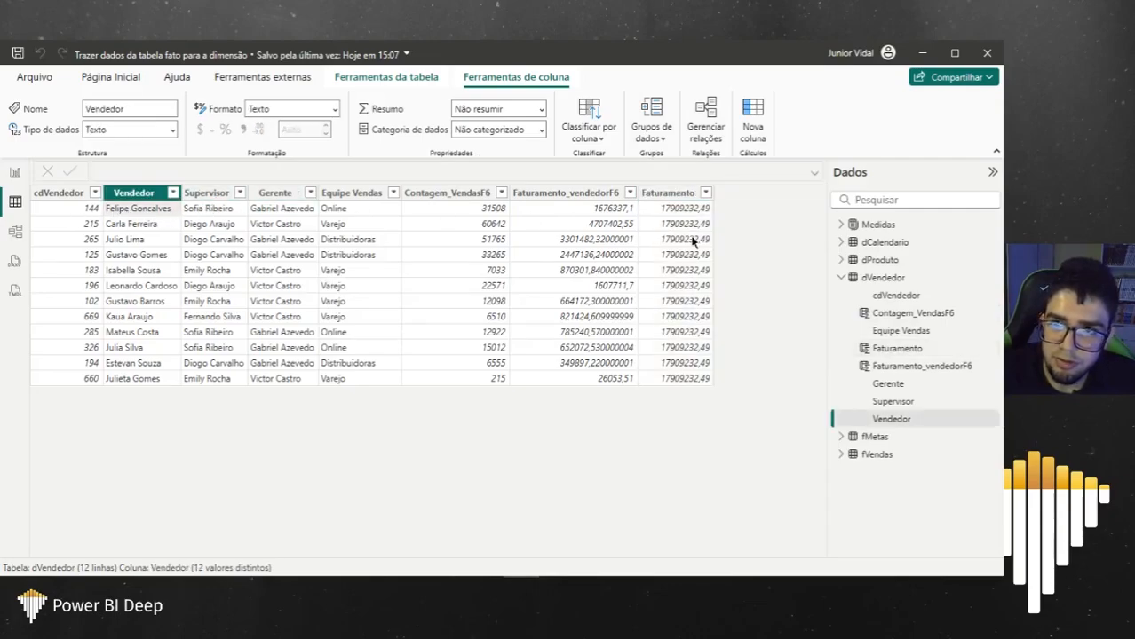
click(702, 194)
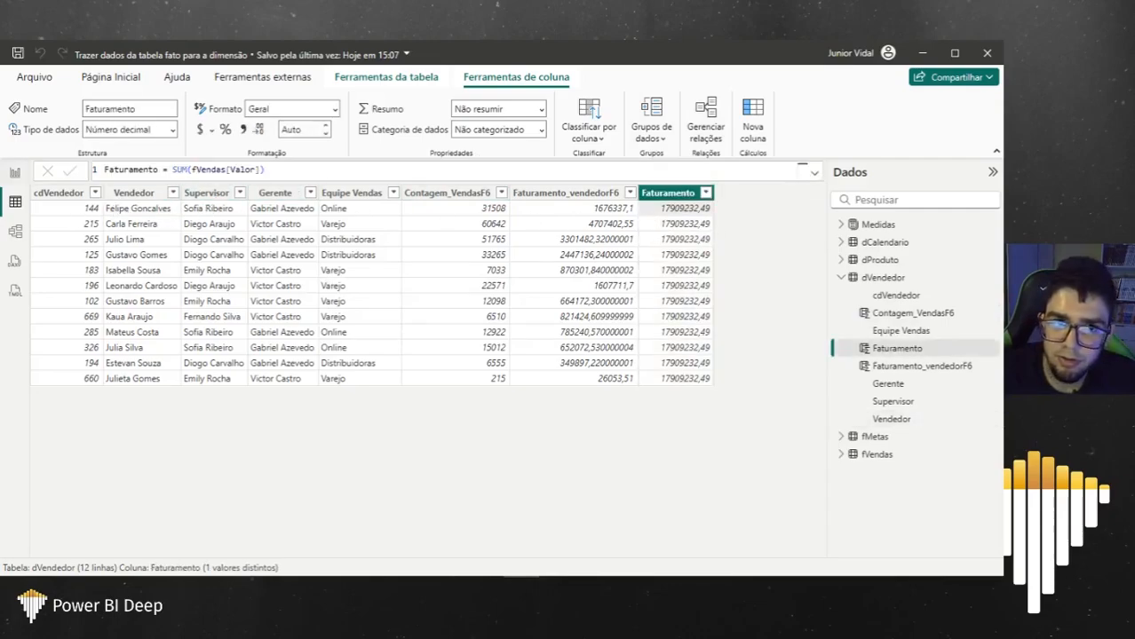
Step: Remove the NFe field from the lower table visual on the Vendas page and add the Faturamento measure beside Vendedor
click(23, 174)
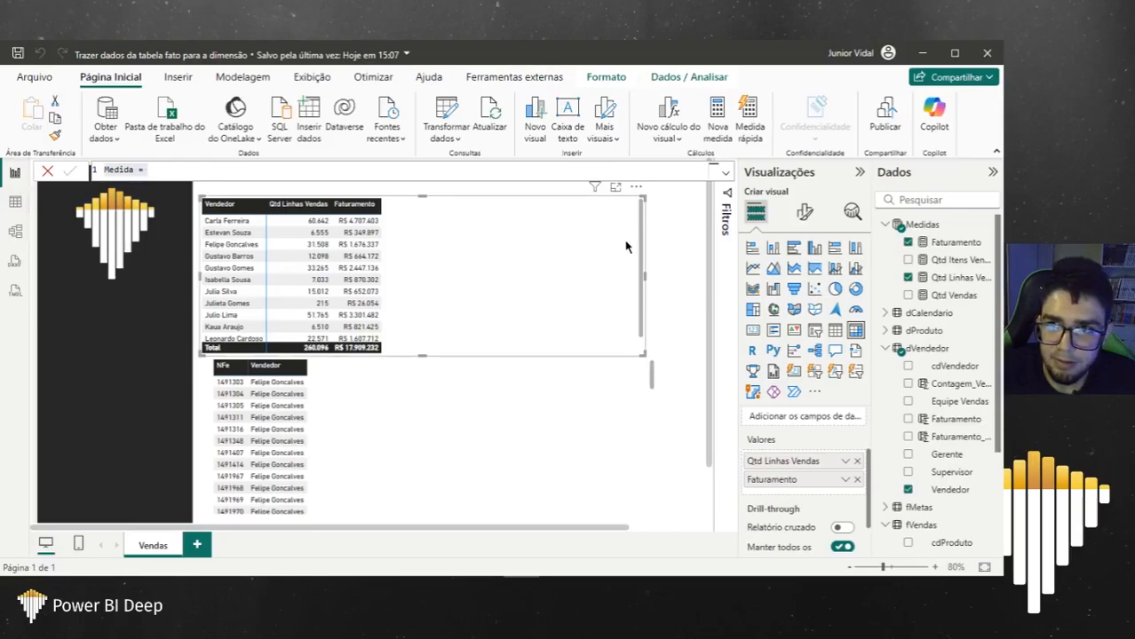
click(496, 252)
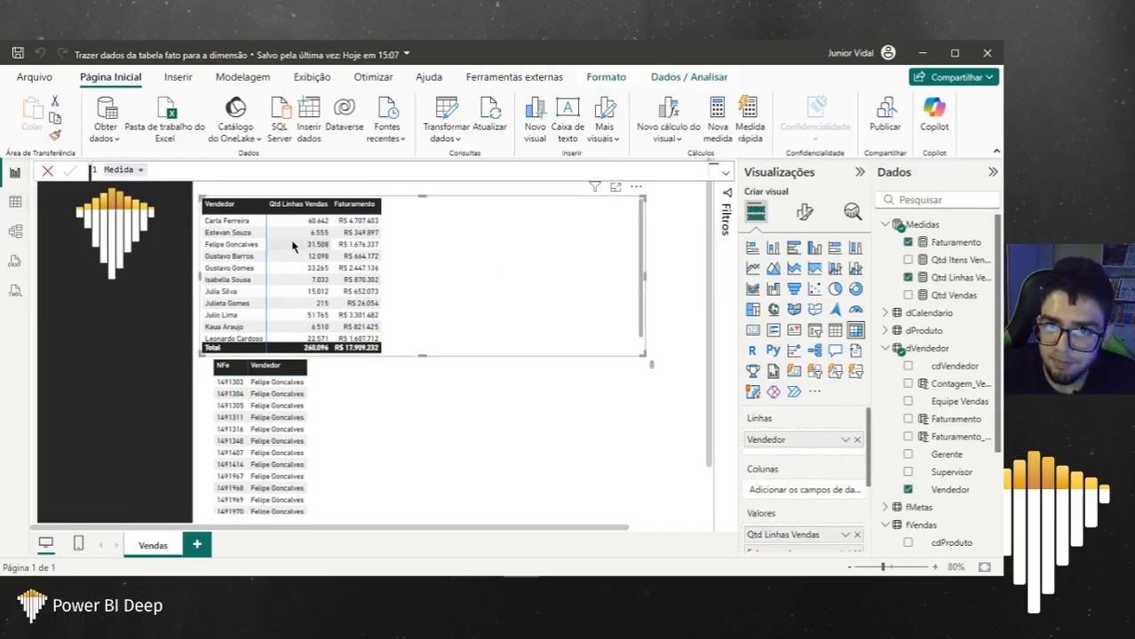
click(442, 405)
click(856, 442)
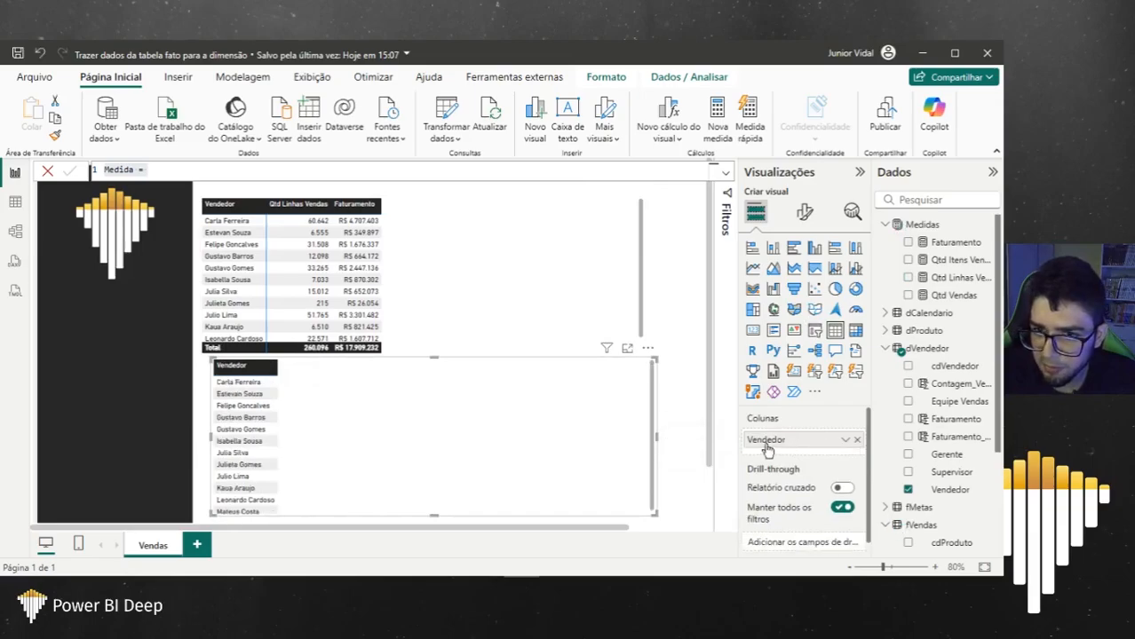
drag(955, 242, 458, 473)
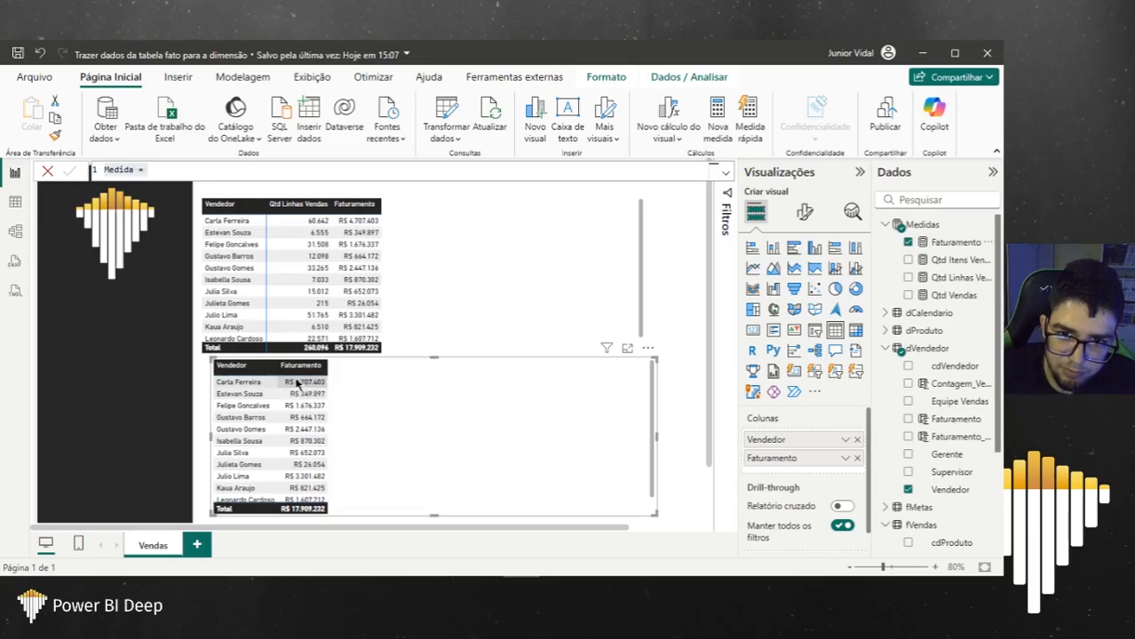
Step: Examine the relationship between dVendedor and fVendas and the Faturamento column's SUM(fVendas[Valor]) formula against the first seller's row
click(14, 232)
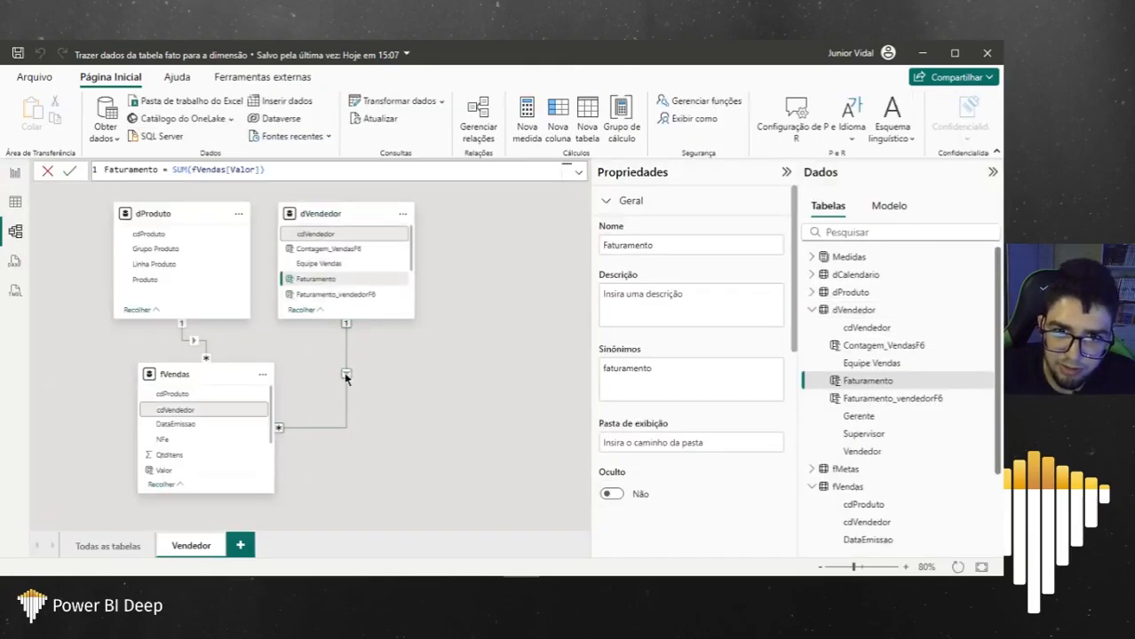
click(14, 173)
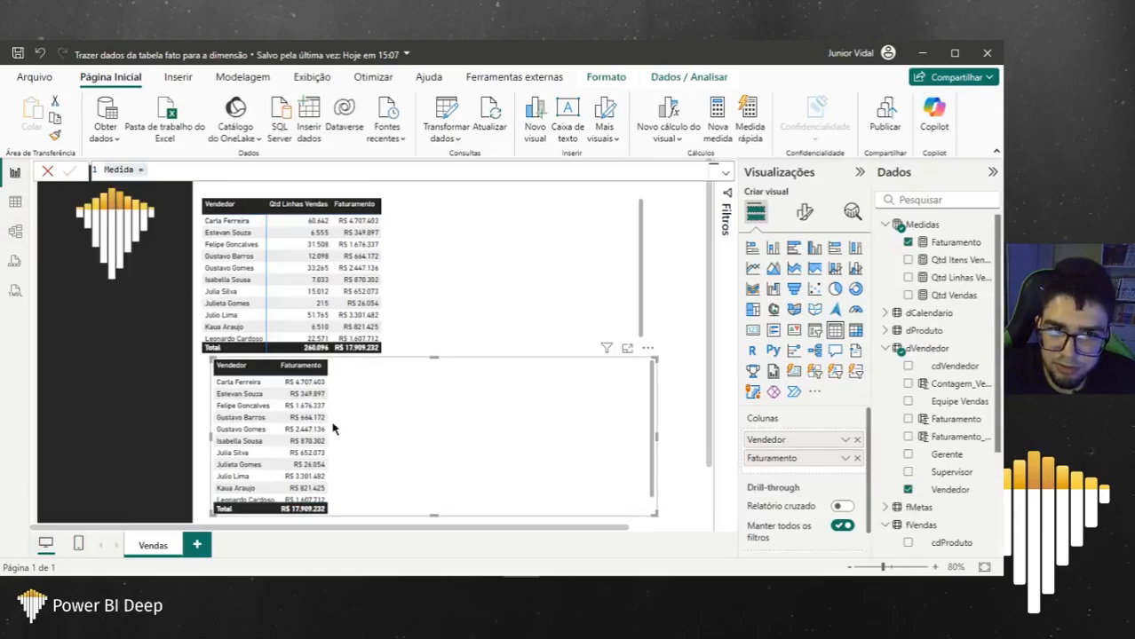
click(14, 202)
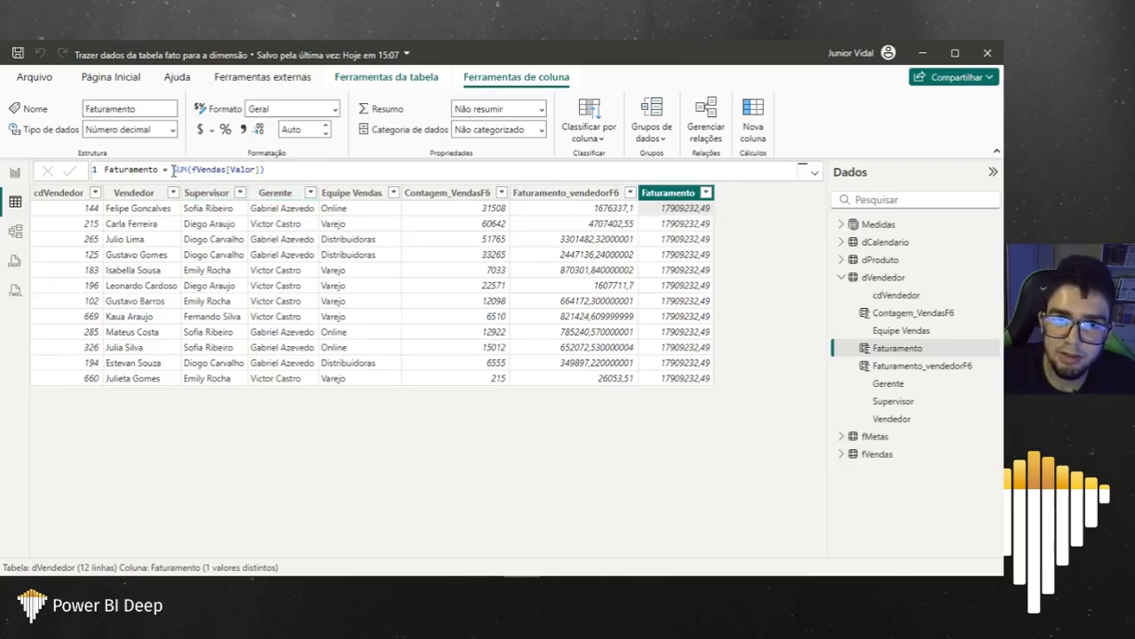
drag(171, 168, 315, 172)
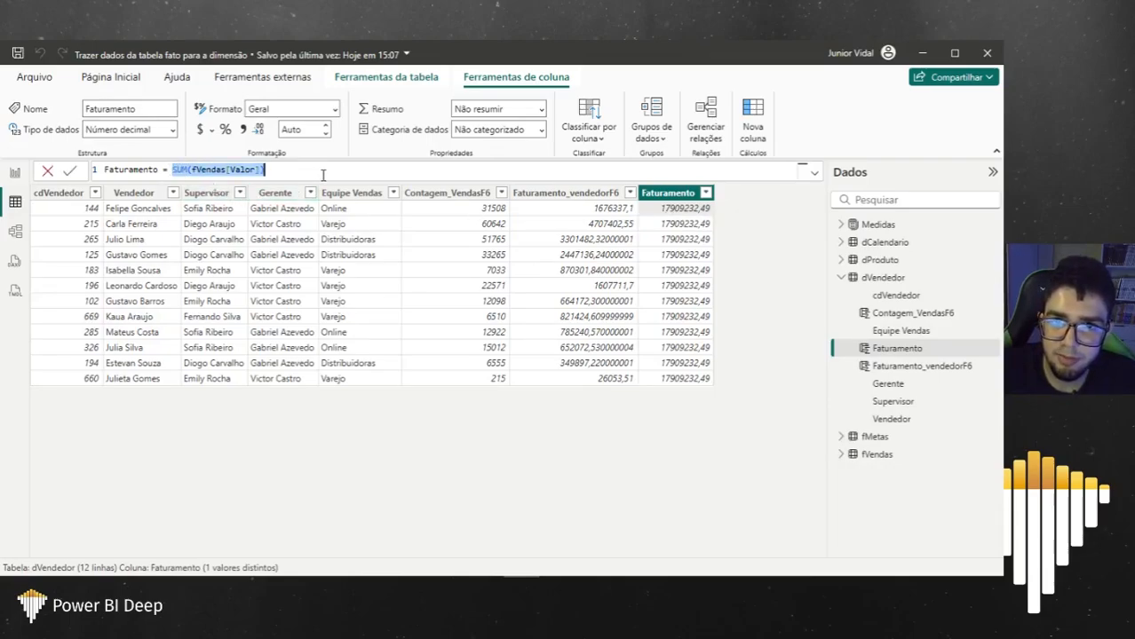
click(682, 214)
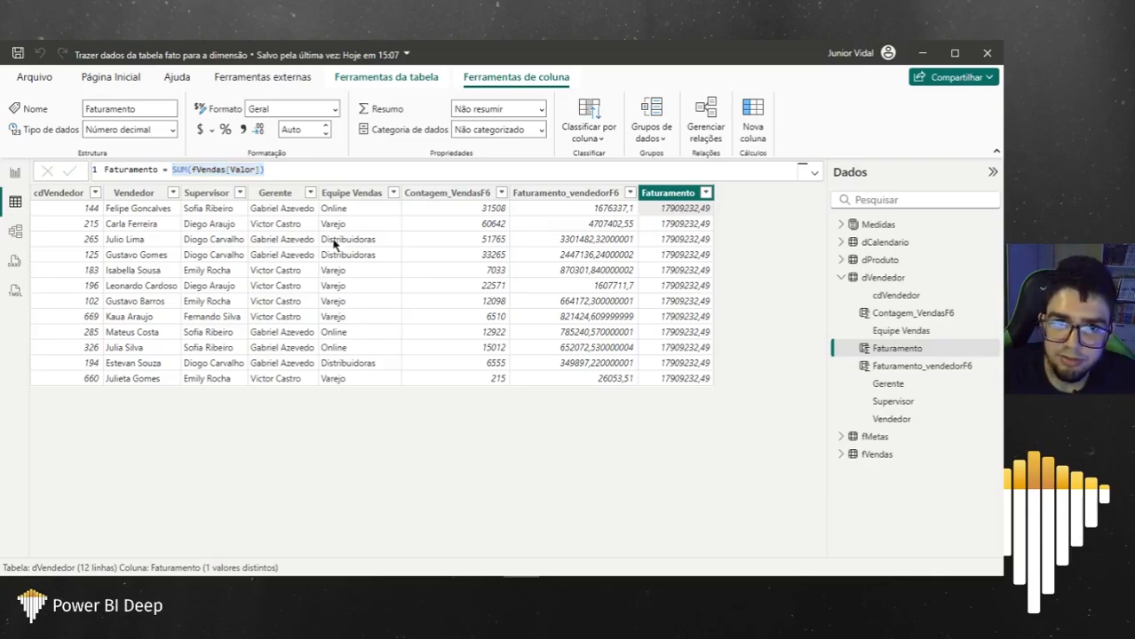
click(159, 213)
click(678, 209)
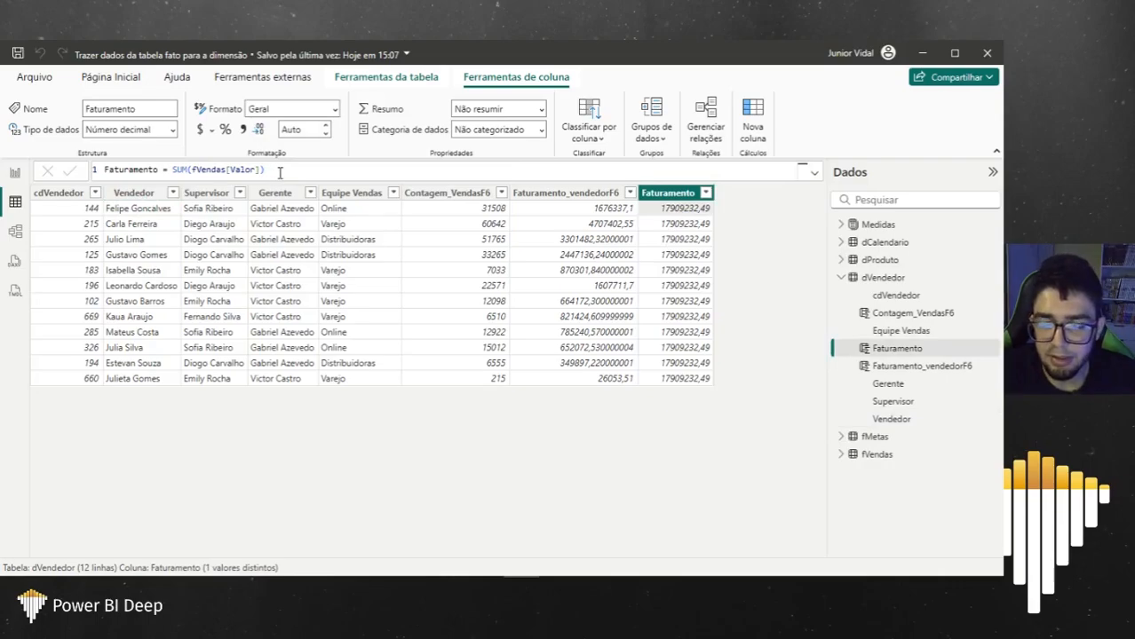
double_click(175, 169)
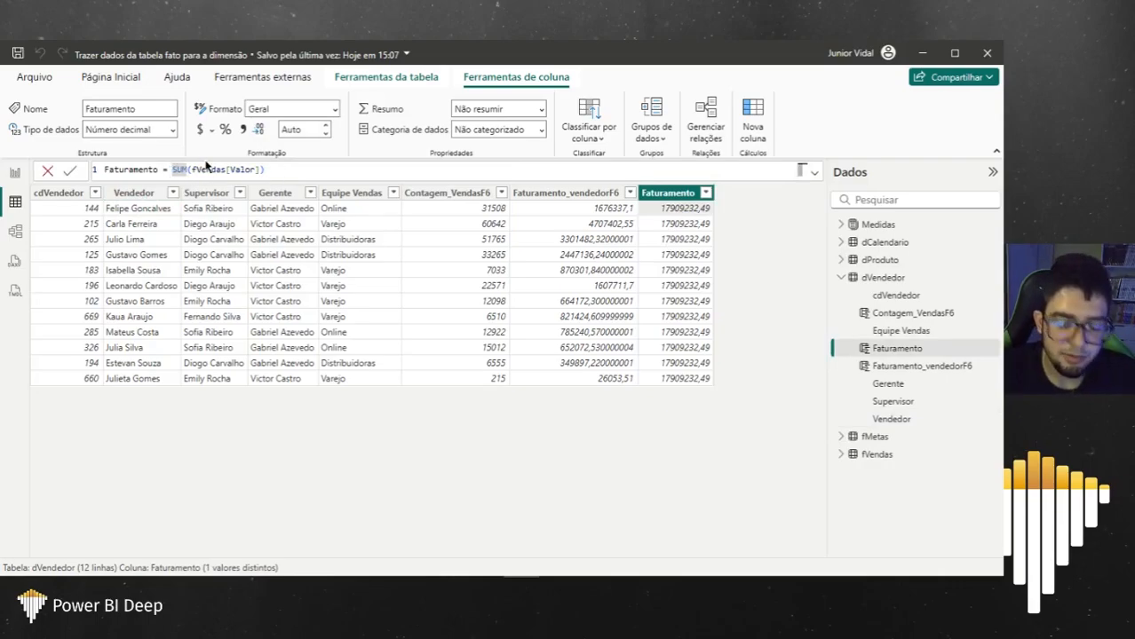
Step: Wrap the Faturamento column's SUM(fVendas[Valor]) in CALCULATE, laid out over separate lines, and commit the formula
key(shift+Return)
key(shift+Return)
key(Up)
text(c)
key(Tab)
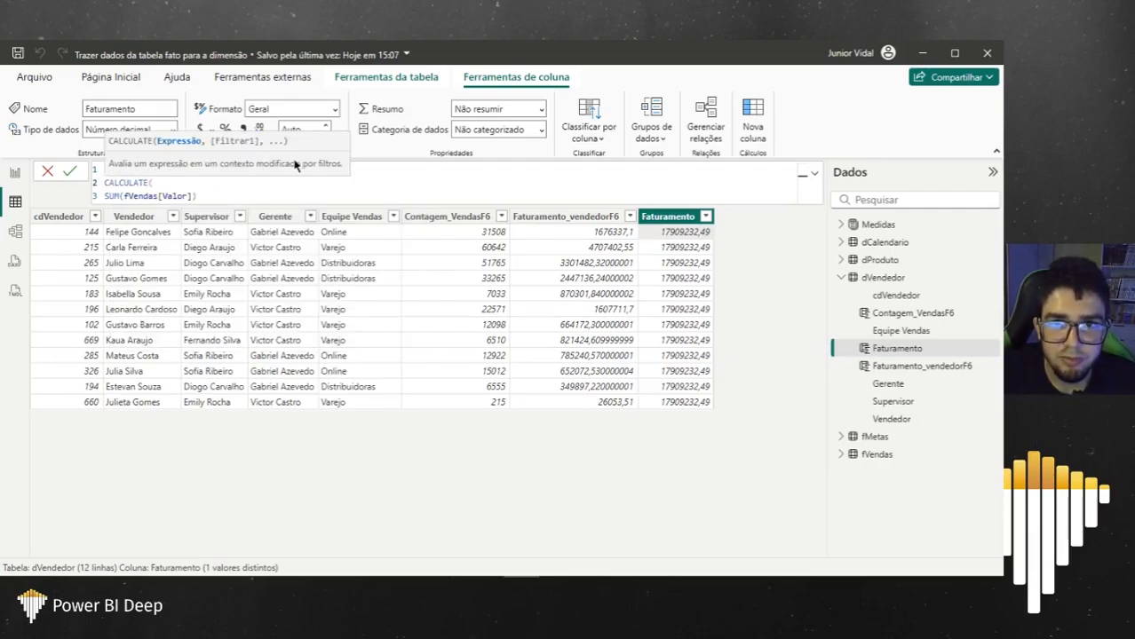
click(210, 197)
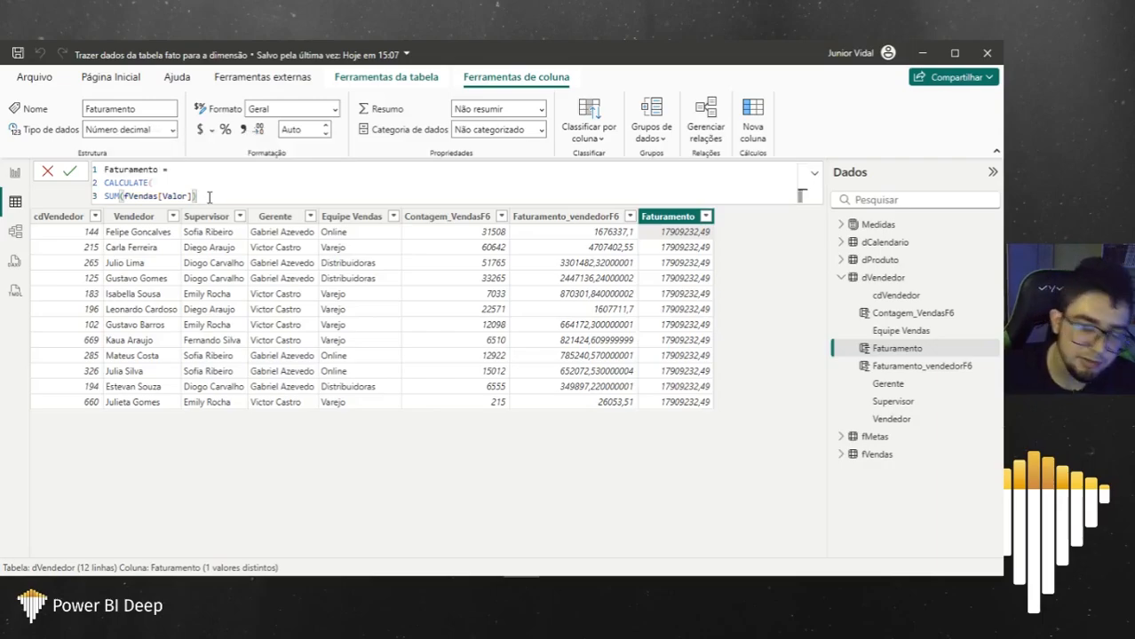
key(shift+Return)
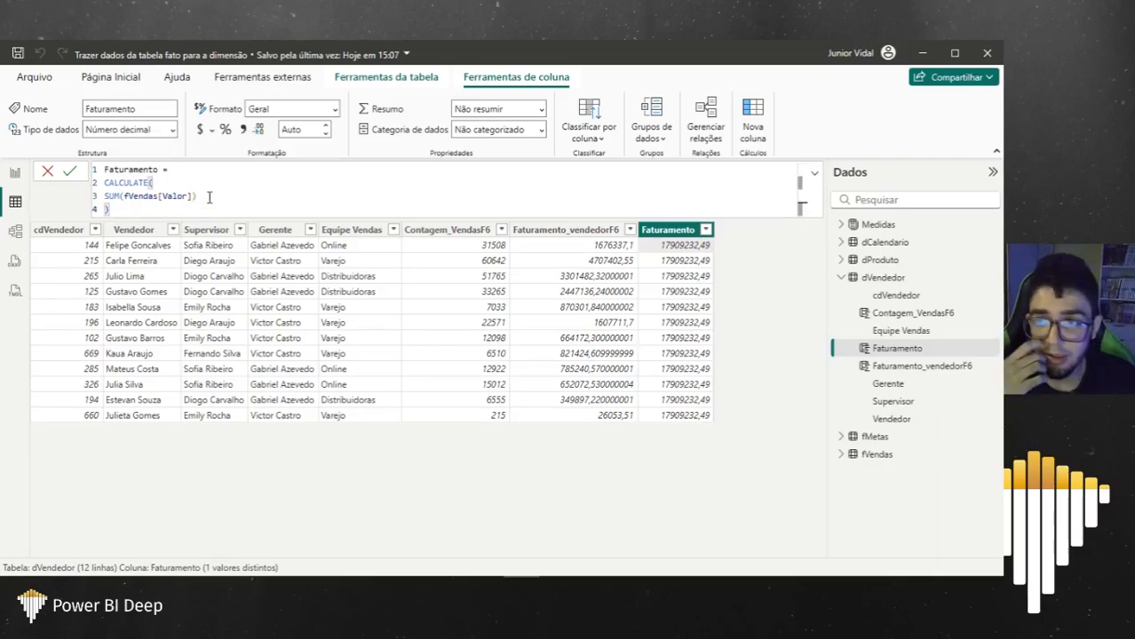
key(Return)
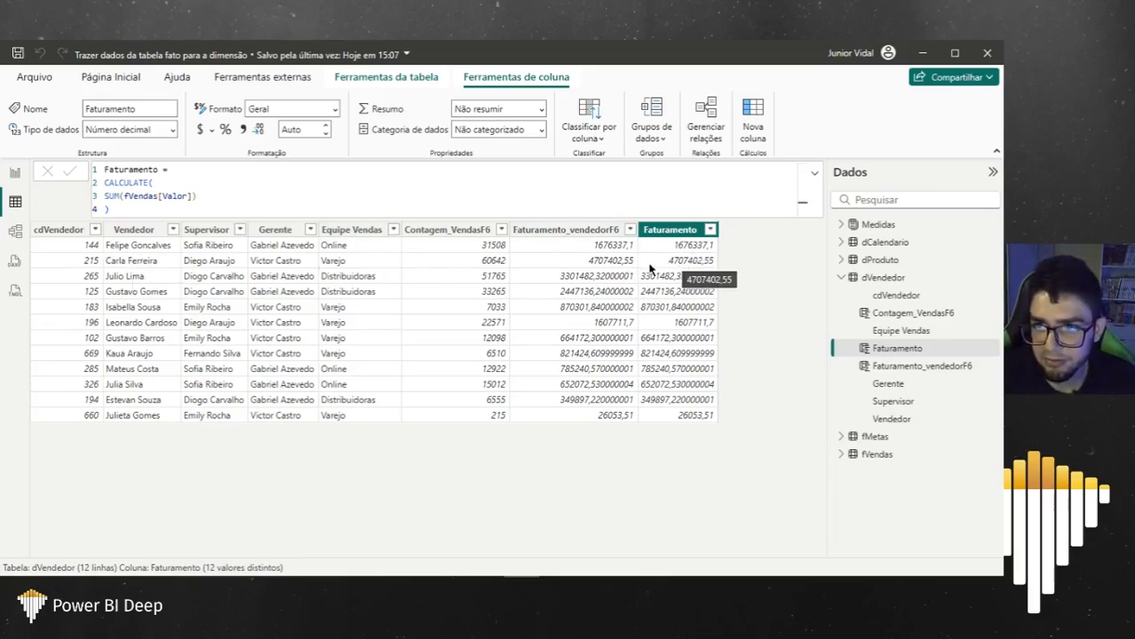
Step: Rename the Faturamento calculated column as FaturamentoF7 within its formula and commit it
click(160, 169)
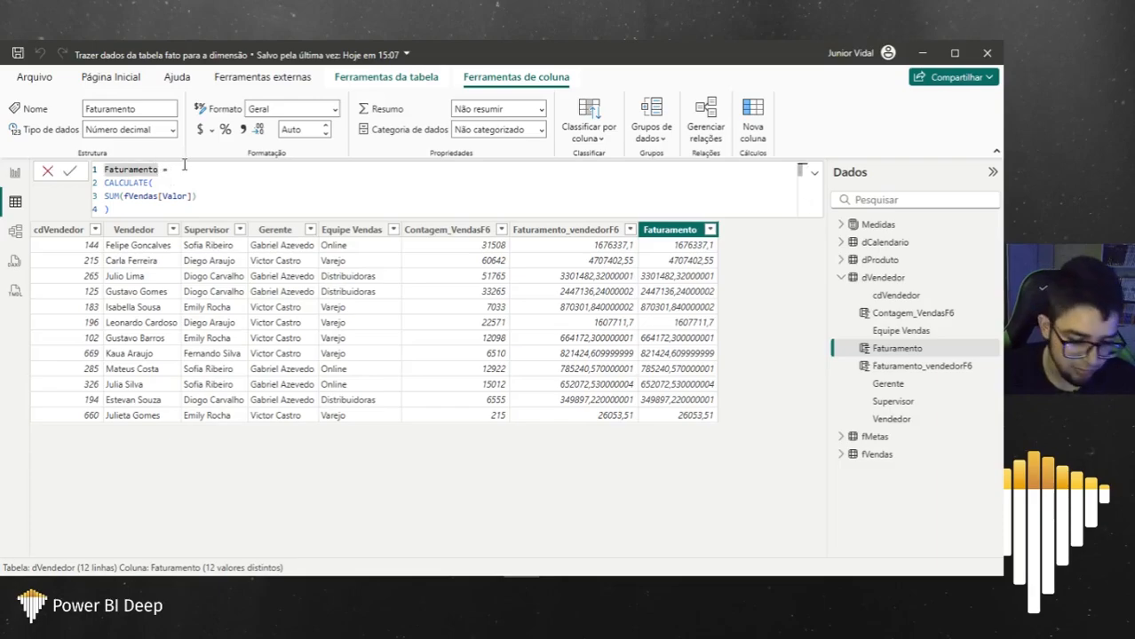
text(F)
text(F7)
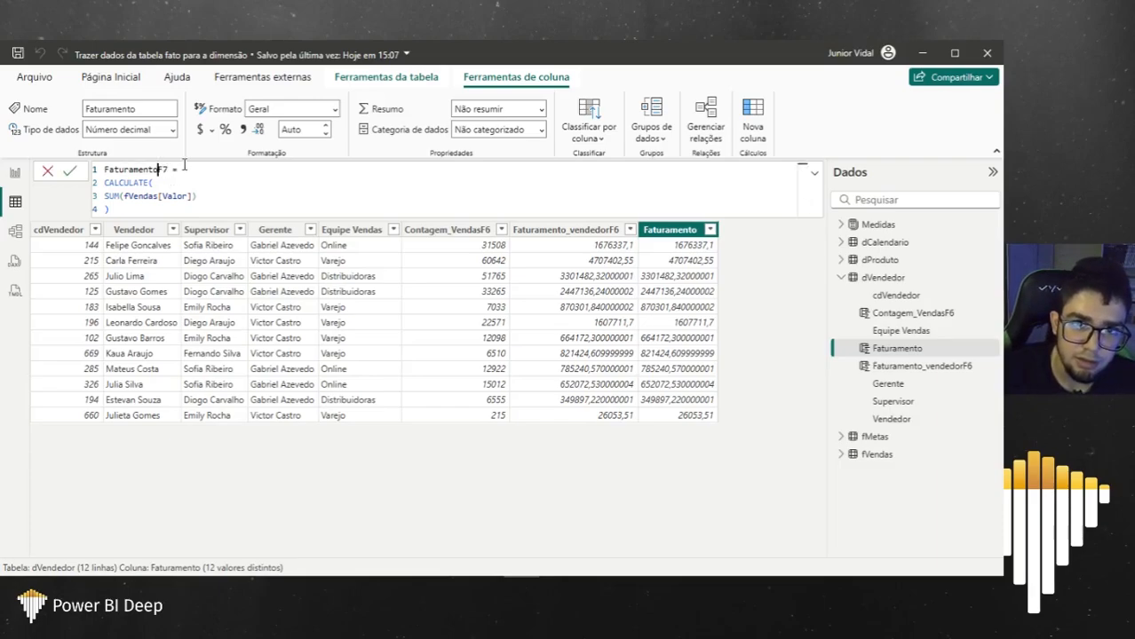
key(Return)
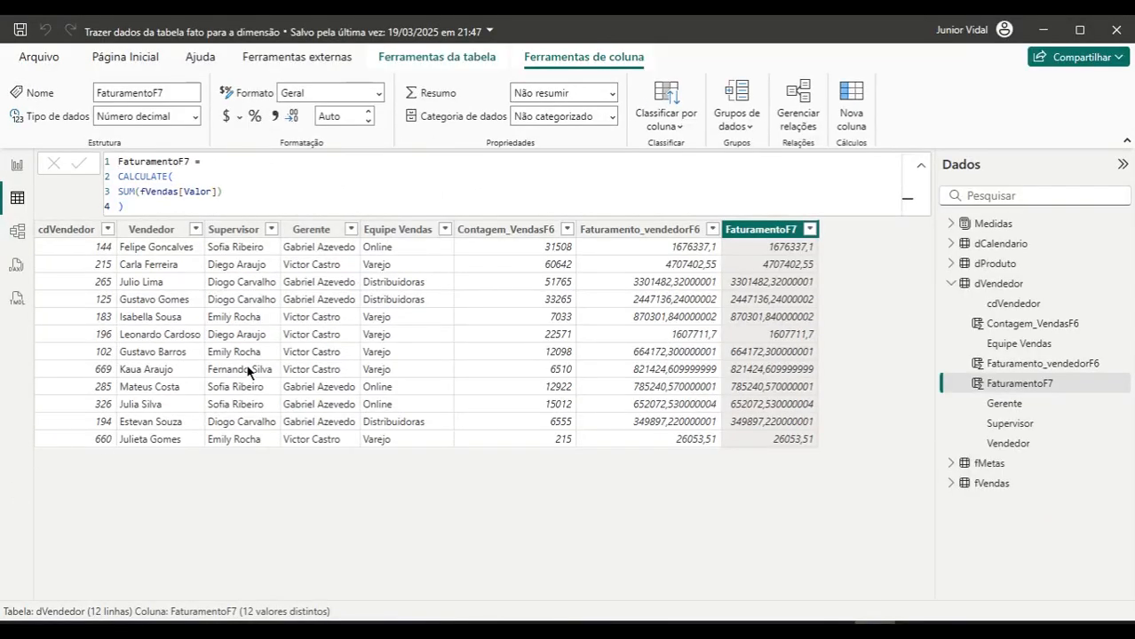
Step: Create a new calculated column in dVendedor named FaturamentoF8 that returns the [Faturamento] measure
right_click(787, 232)
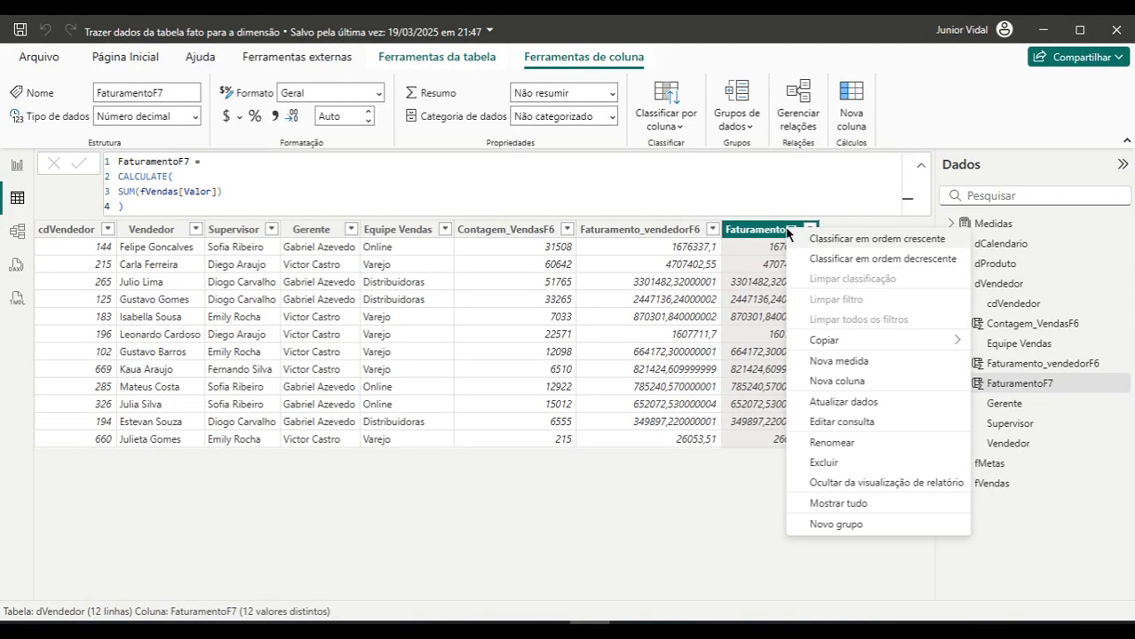
click(836, 383)
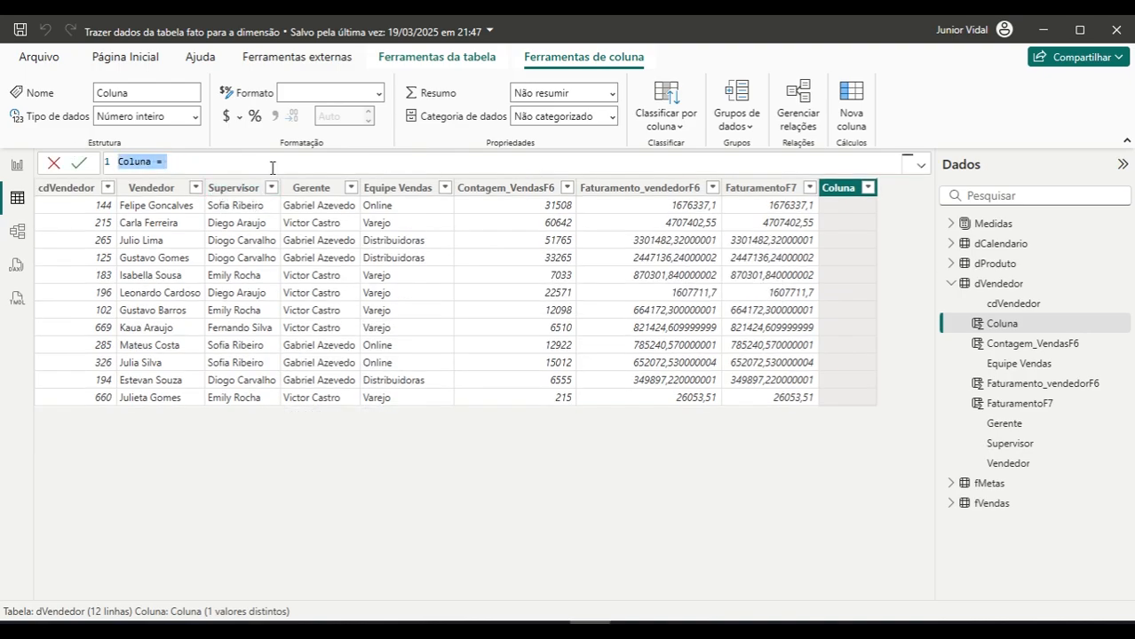
double_click(149, 159)
text(Fatyra)
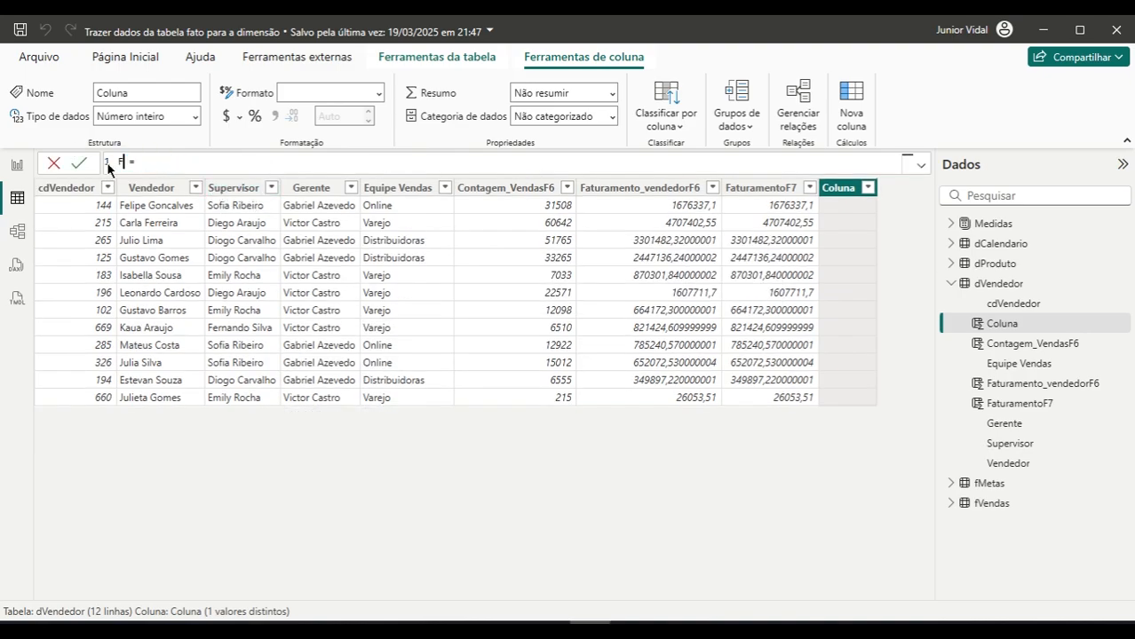
key(BackSpace)
key(BackSpace)
key(BackSpace)
text(uramento)
text(F)
text(F)
text(8)
text(= [Faturamento)
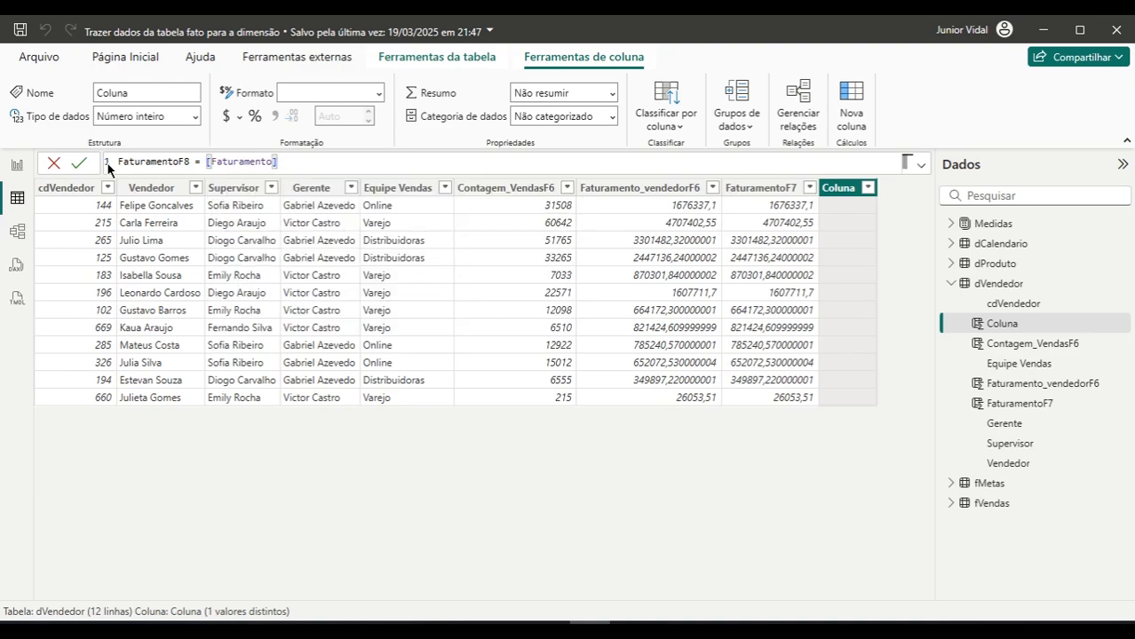
key(Return)
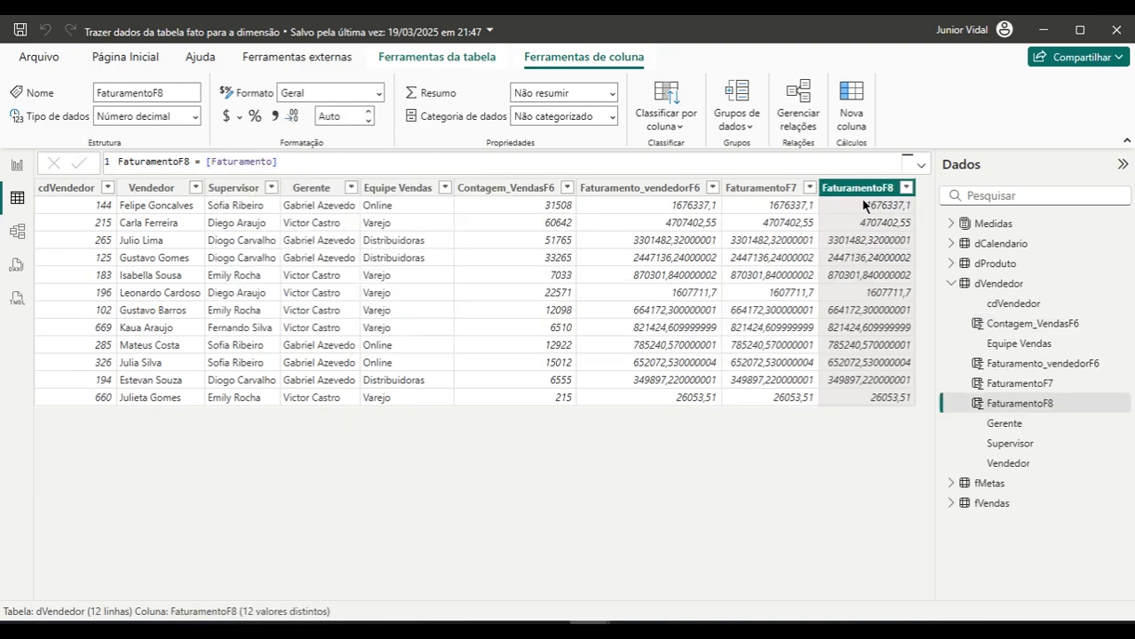
Step: Examine the SUM(fVendas[Valor]) formula of the Faturamento measure in Medidas and return to the dVendedor table
click(949, 225)
click(984, 245)
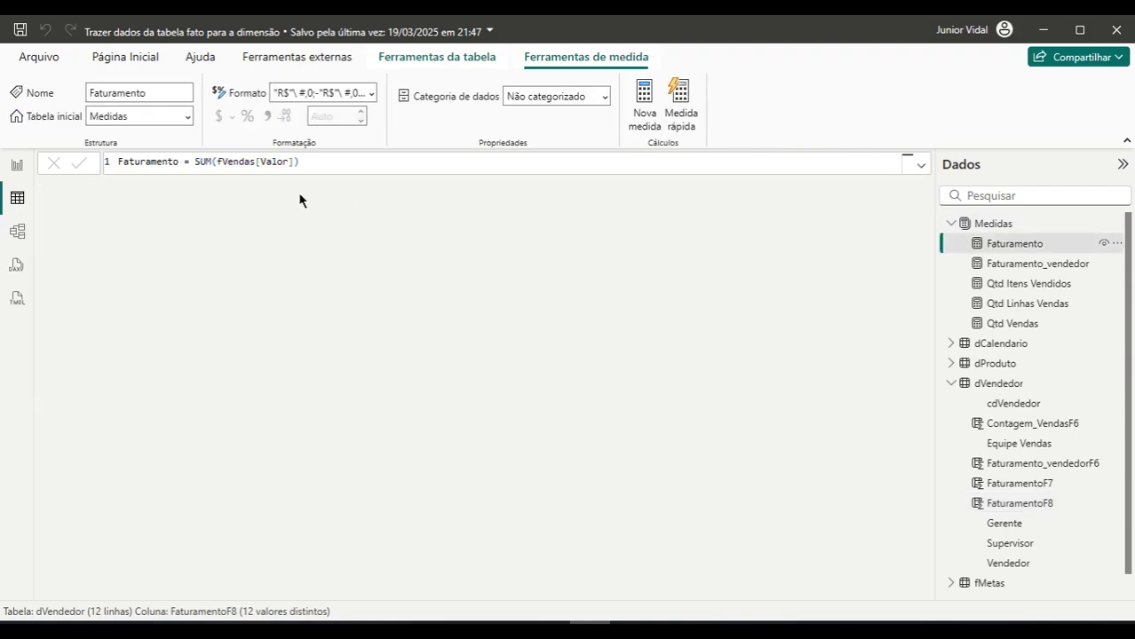
drag(302, 162, 194, 165)
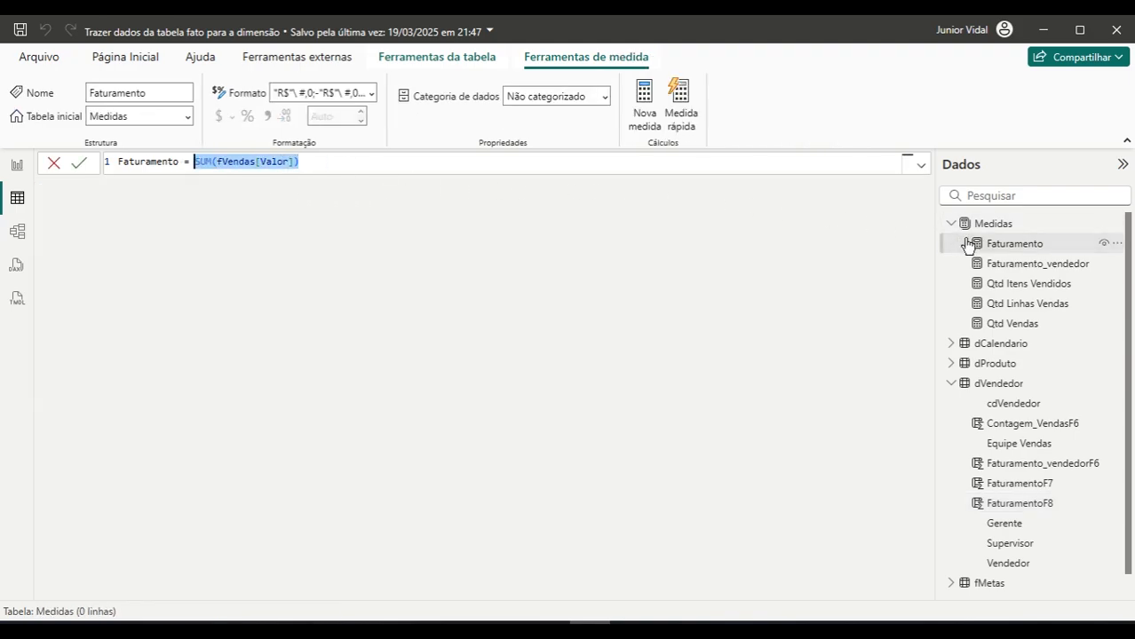
click(17, 203)
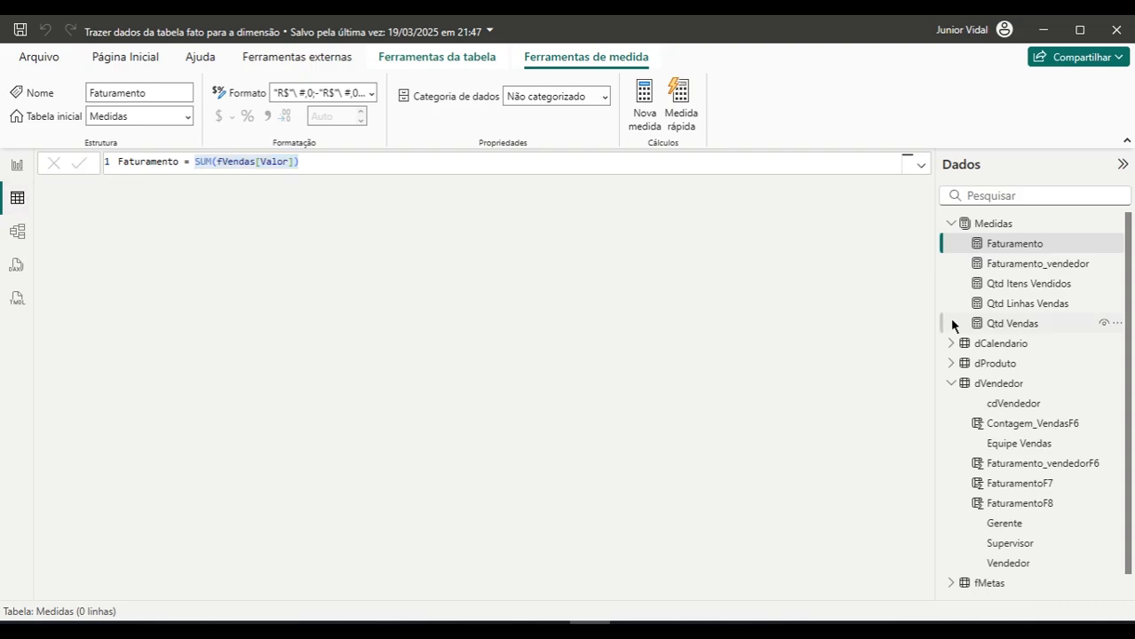
click(1000, 387)
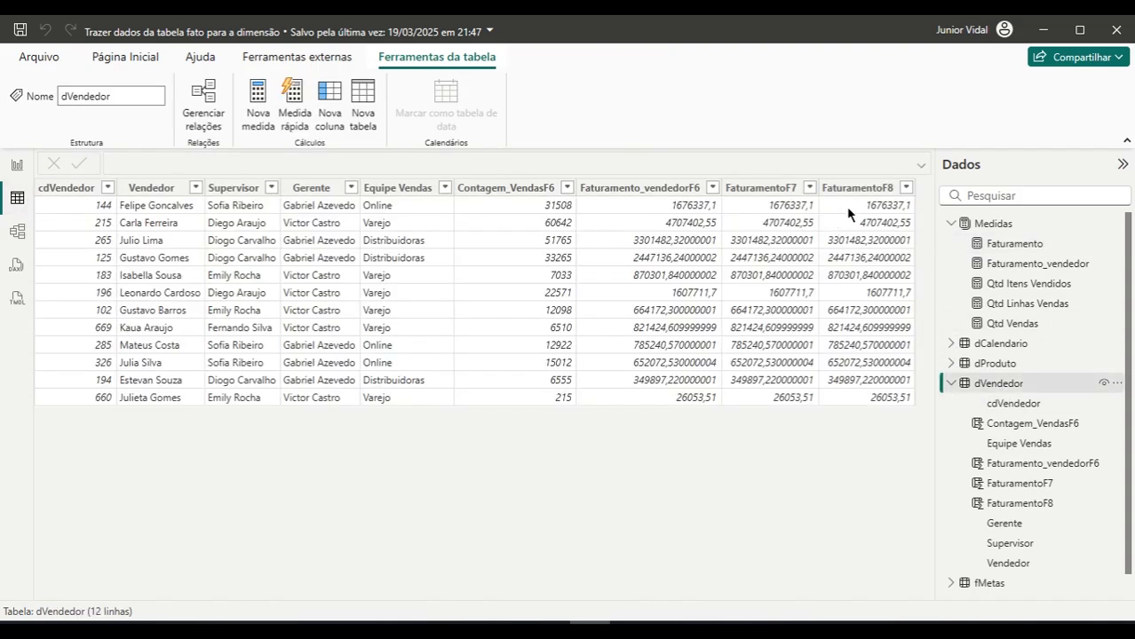
Step: Remove CALCULATE from the FaturamentoF7 column so its formula is only SUM(fVendas[Valor]), and commit it
click(762, 189)
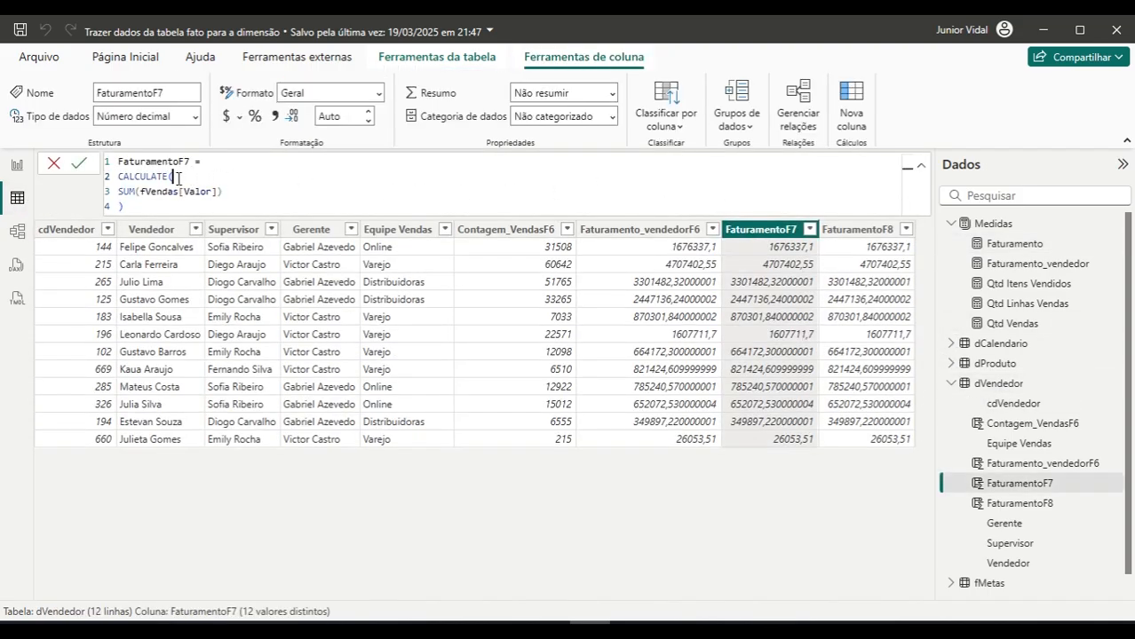
click(89, 186)
key(BackSpace)
key(BackSpace)
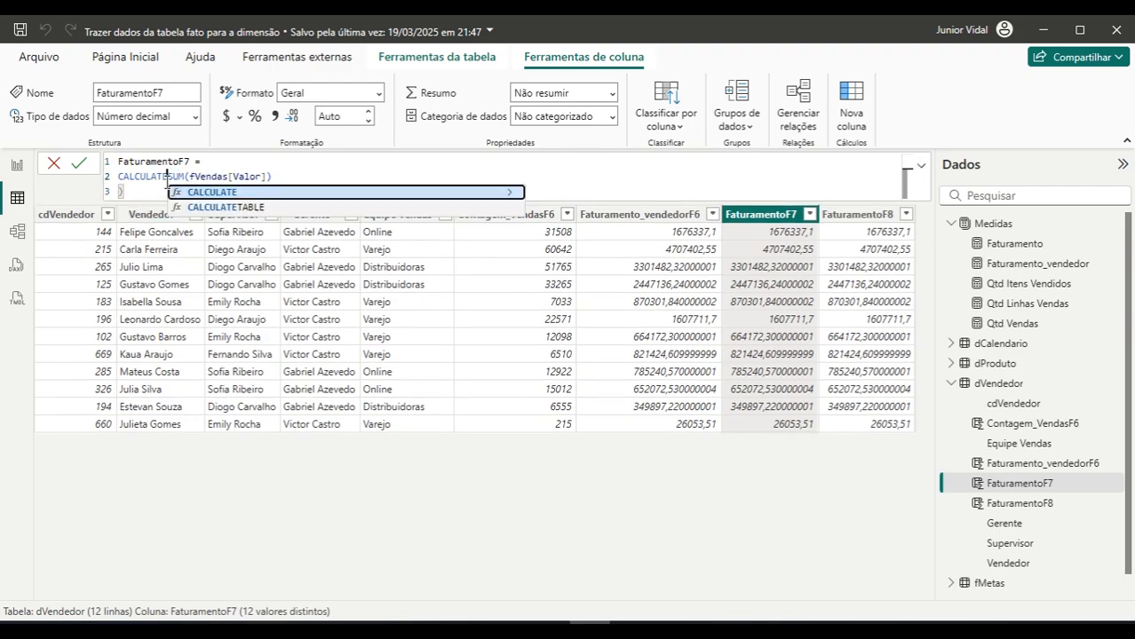
drag(167, 179, 77, 168)
key(BackSpace)
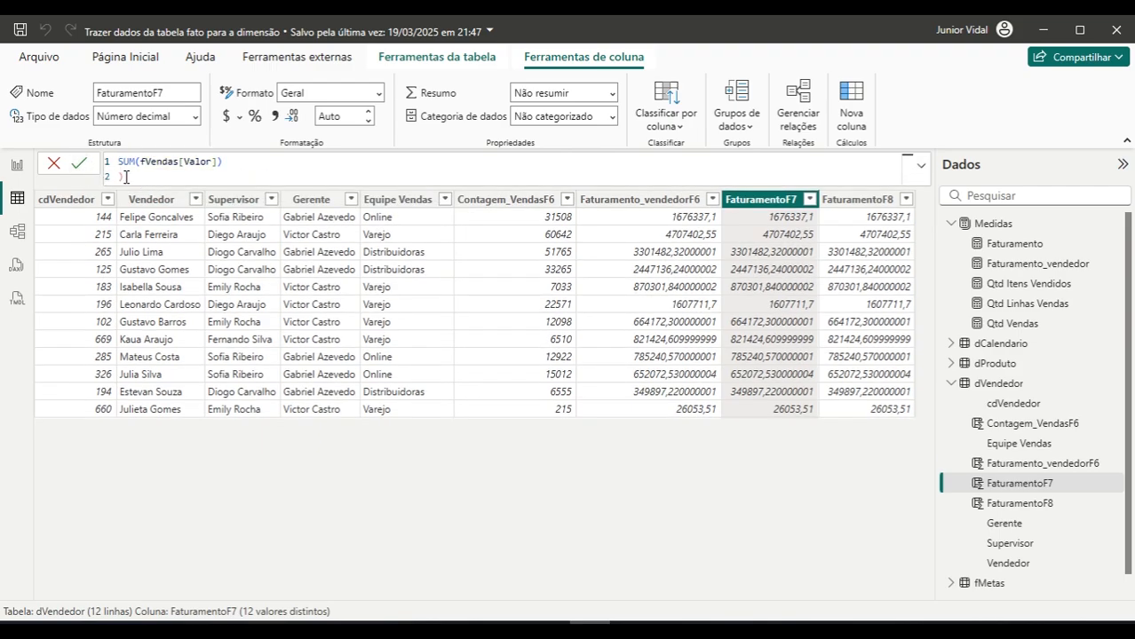
key(ctrl+z)
drag(168, 177, 110, 183)
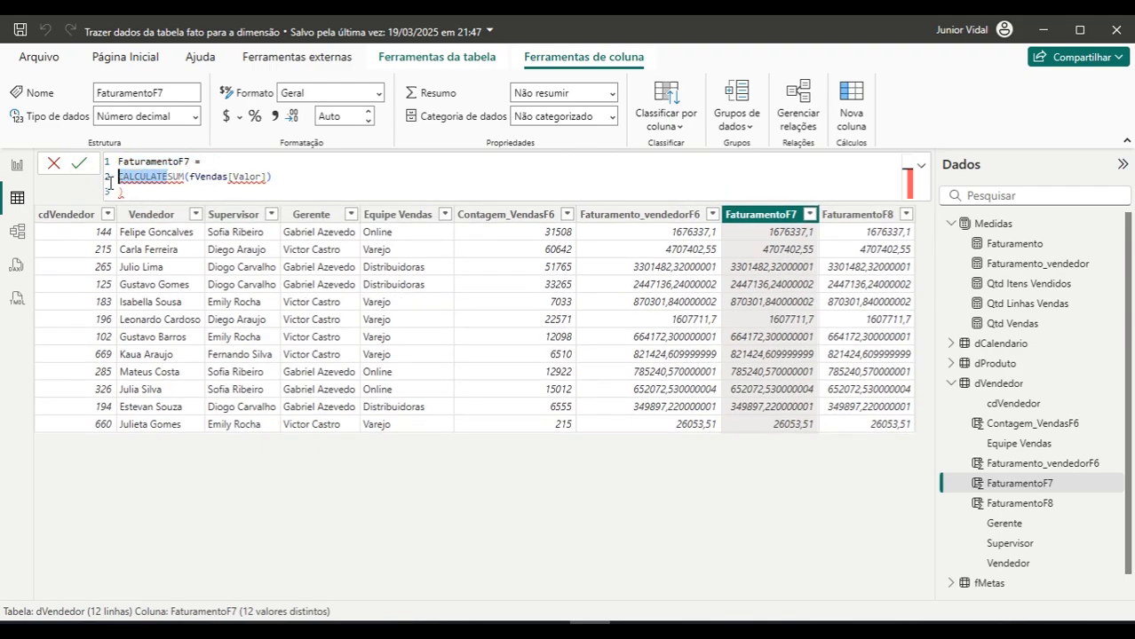
key(BackSpace)
click(170, 193)
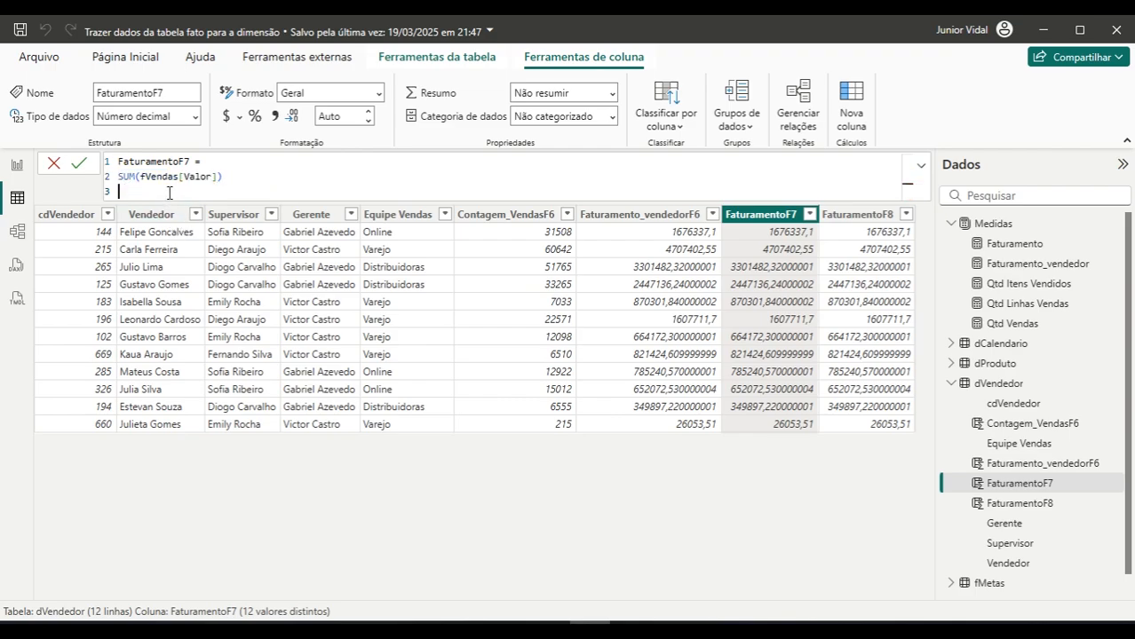
key(BackSpace)
key(BackSpace)
key(Return)
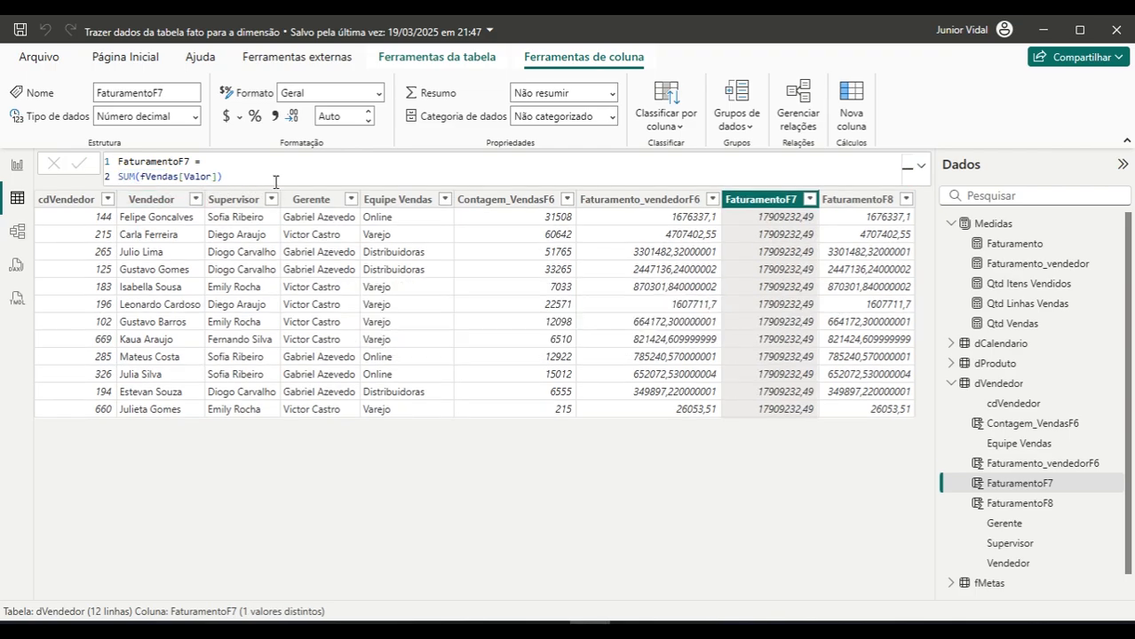
Step: Redefine the FaturamentoF8 column as CALCULATE([Faturamento]), commit it and return to the Vendas report page
click(835, 199)
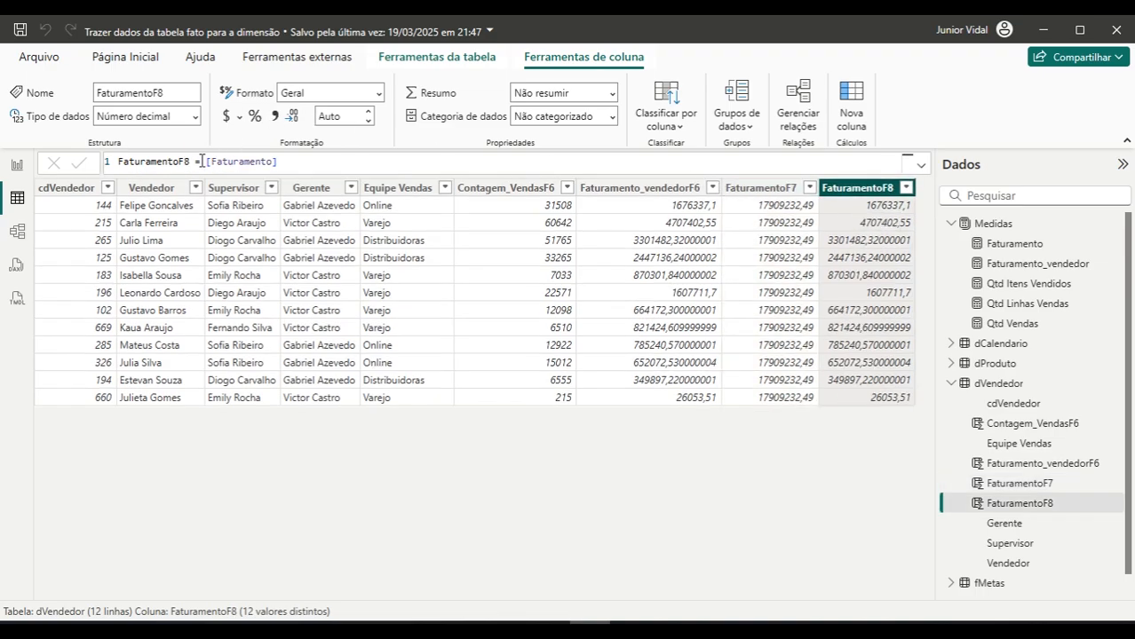
click(205, 161)
text(CALCULATE()
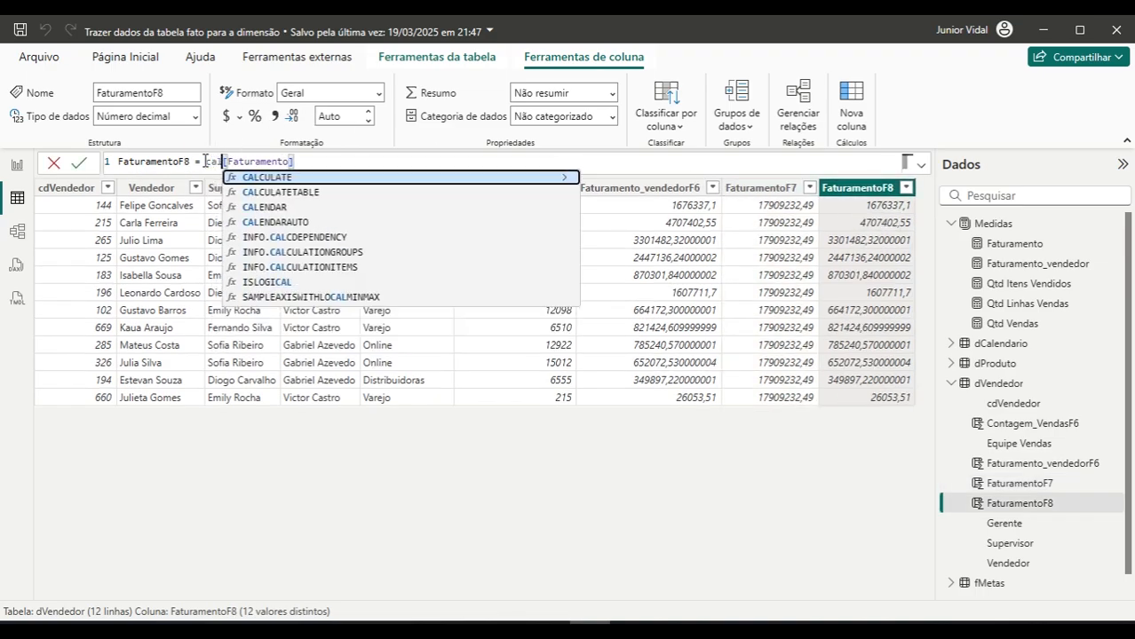
click(363, 159)
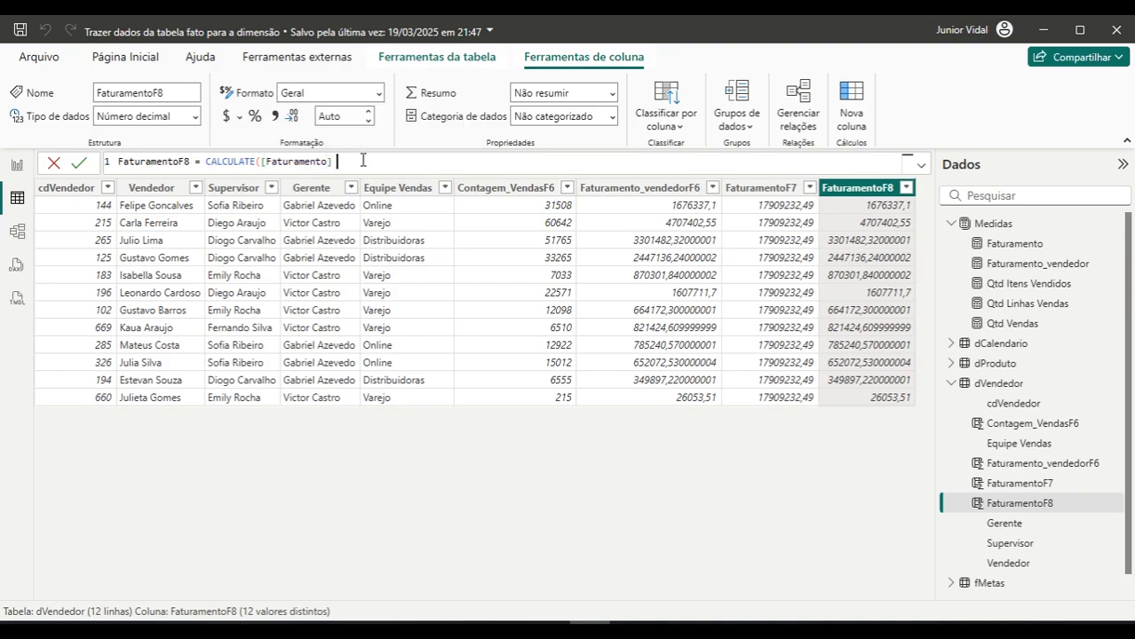
text())
key(Return)
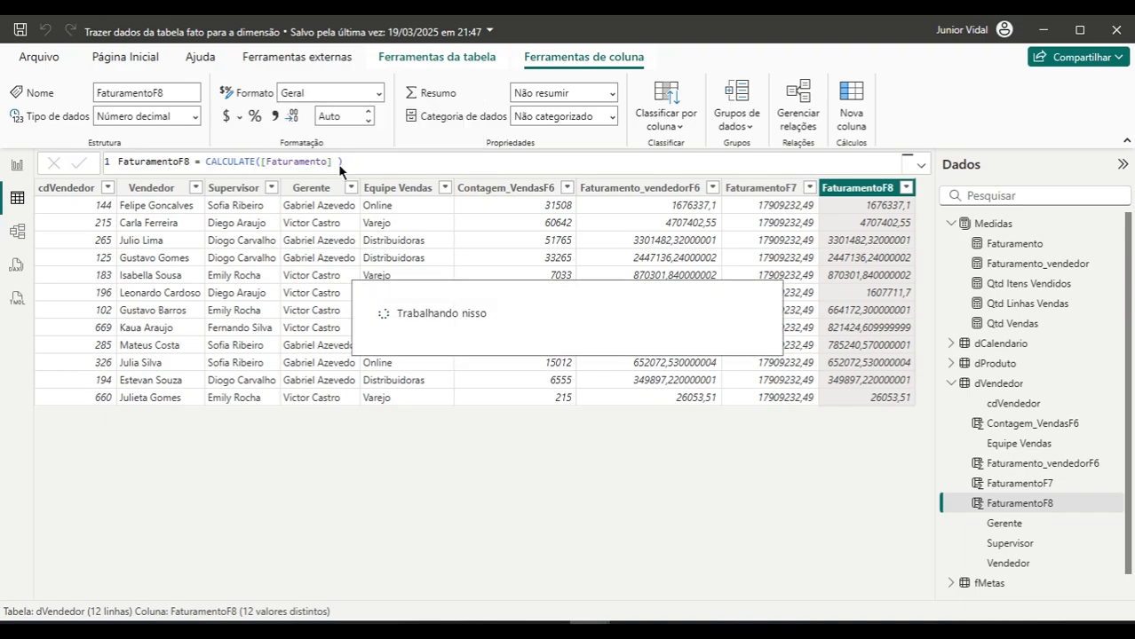
click(18, 167)
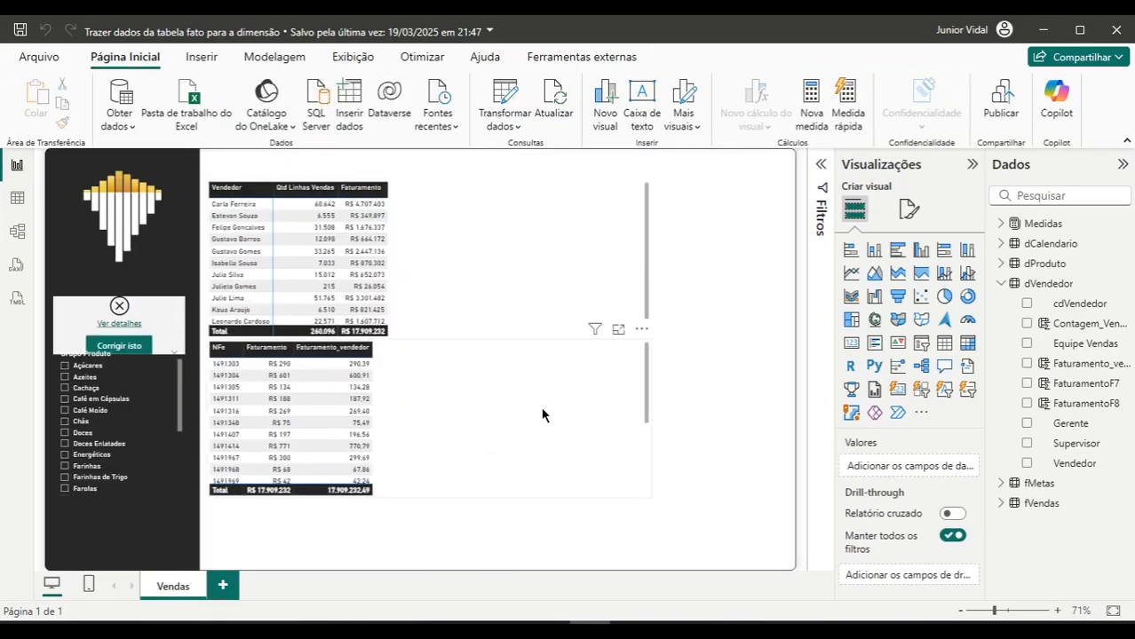
click(441, 415)
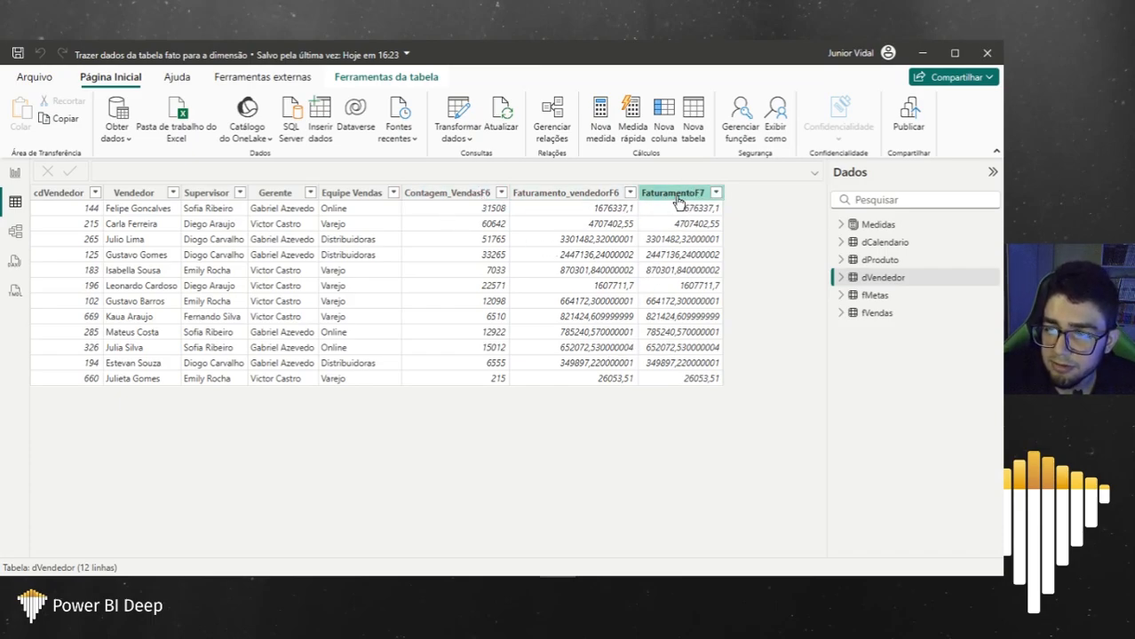
Step: Switch to the Notepad activities file and read the Desafios Calculate list through to its third challenge, highlighting that line
mouse_move(594, 587)
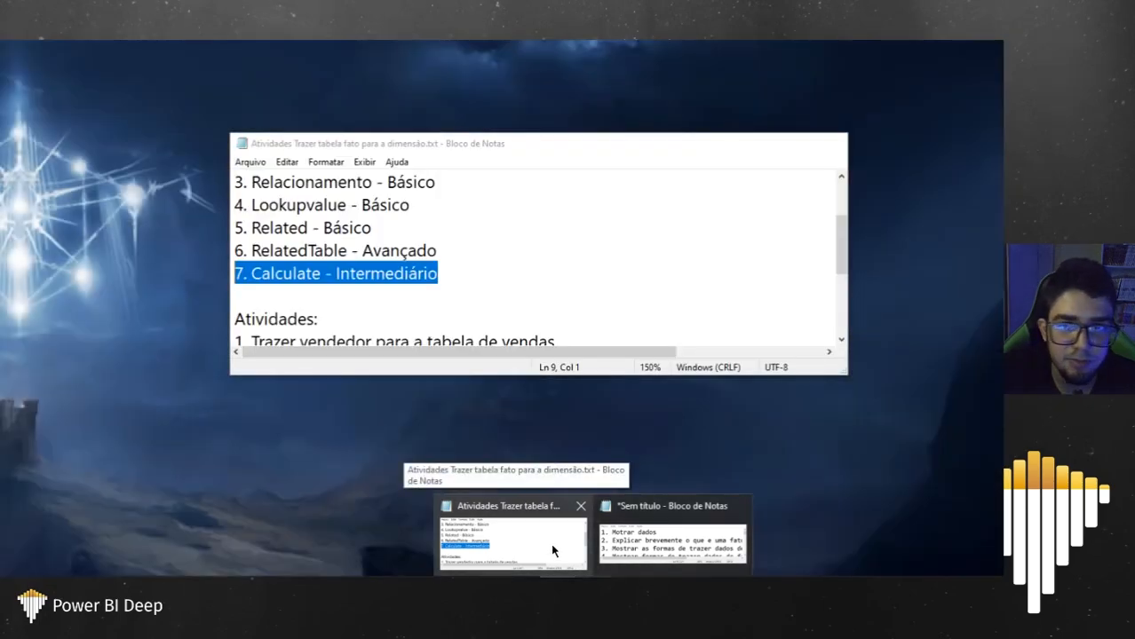
click(551, 544)
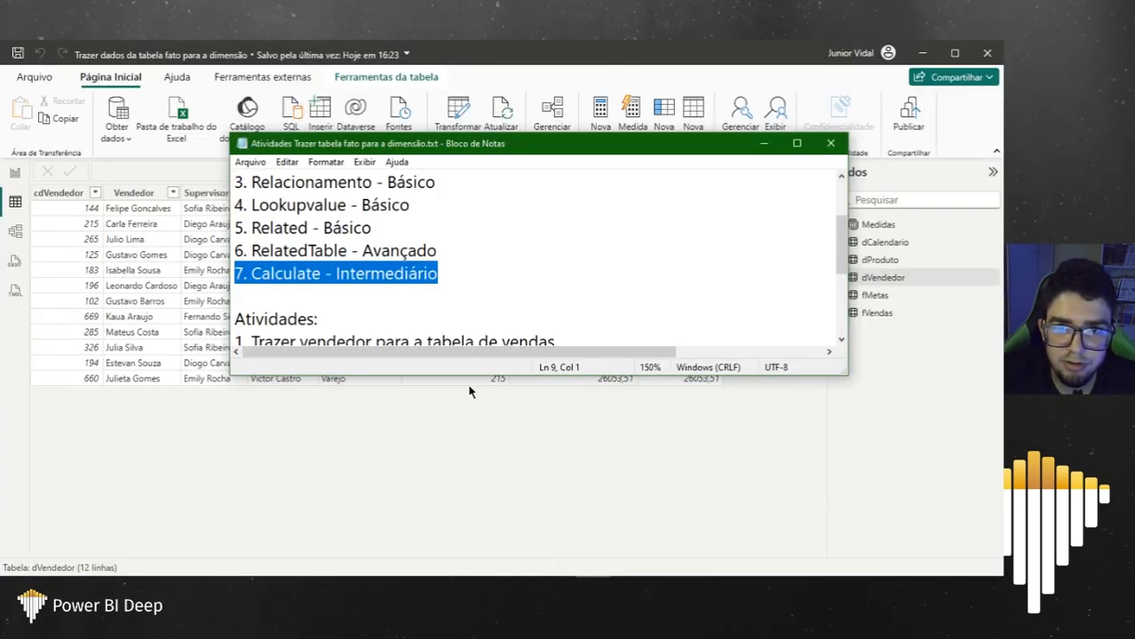
scroll(430, 295, down, 2)
scroll(626, 277, up, 1)
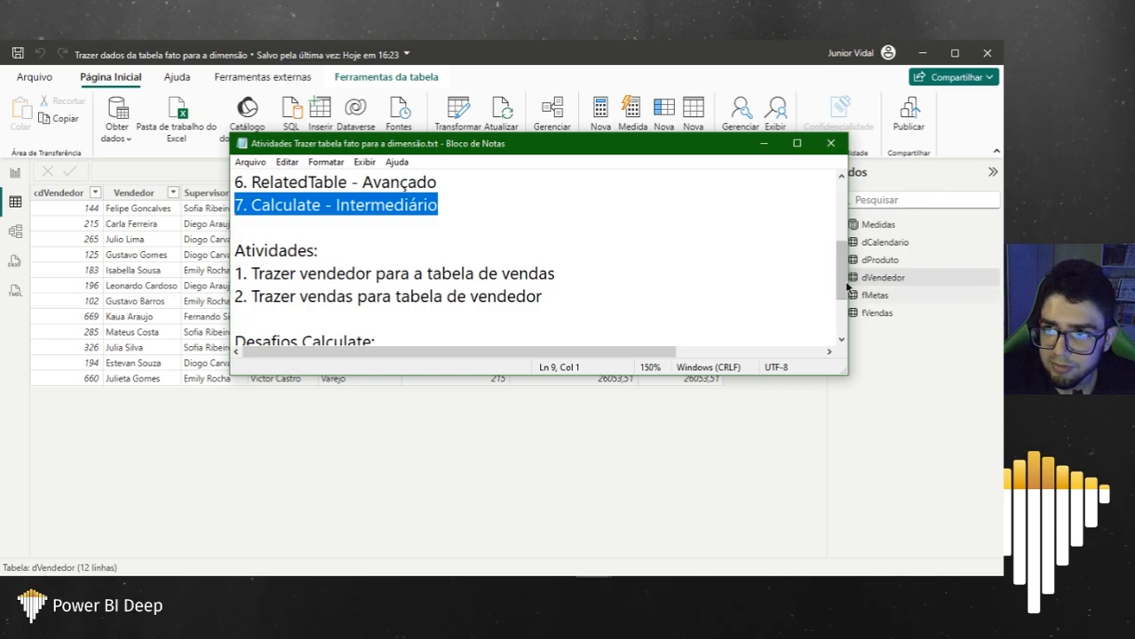
drag(842, 287, 842, 279)
scroll(825, 270, down, 2)
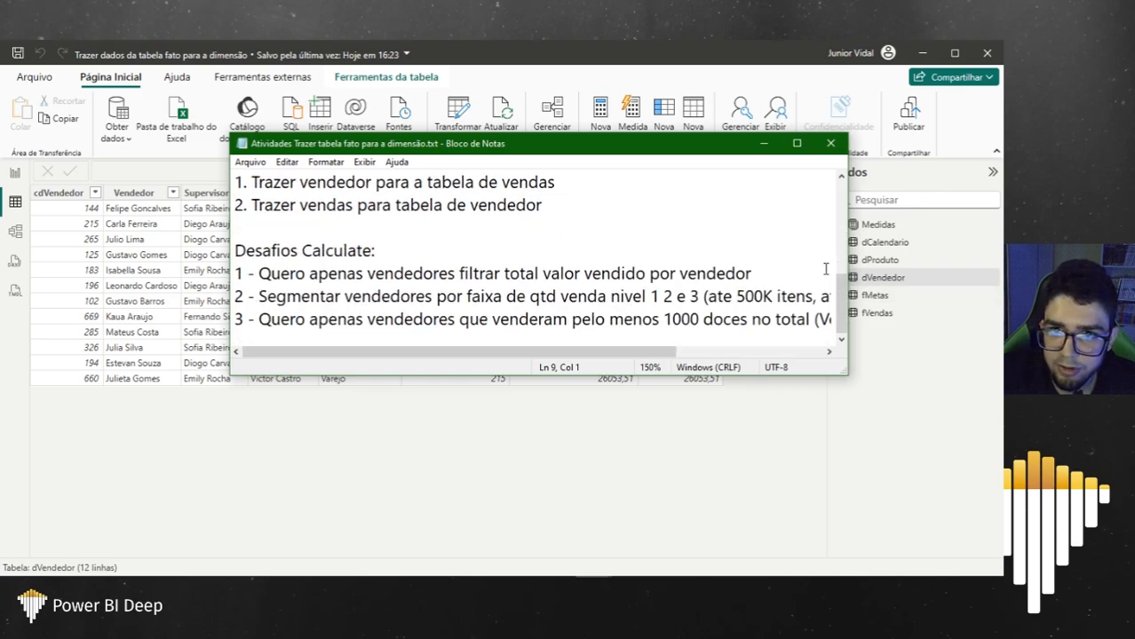
drag(619, 352, 734, 338)
drag(774, 352, 532, 342)
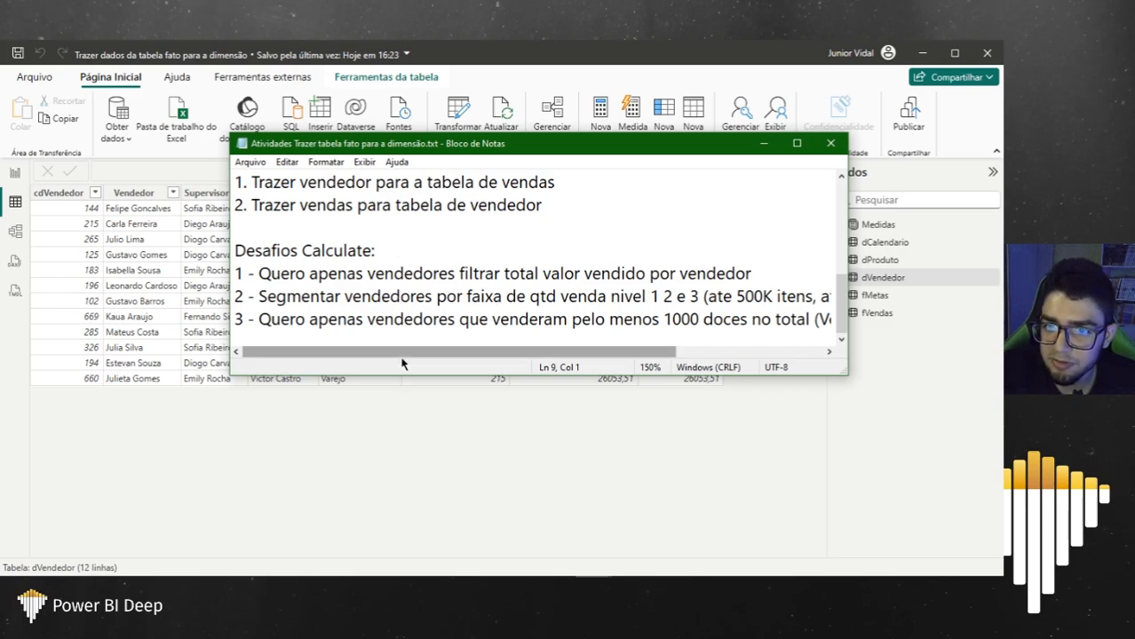
mouse_move(400, 352)
mouse_down()
mouse_move(543, 348)
mouse_move(399, 354)
mouse_up()
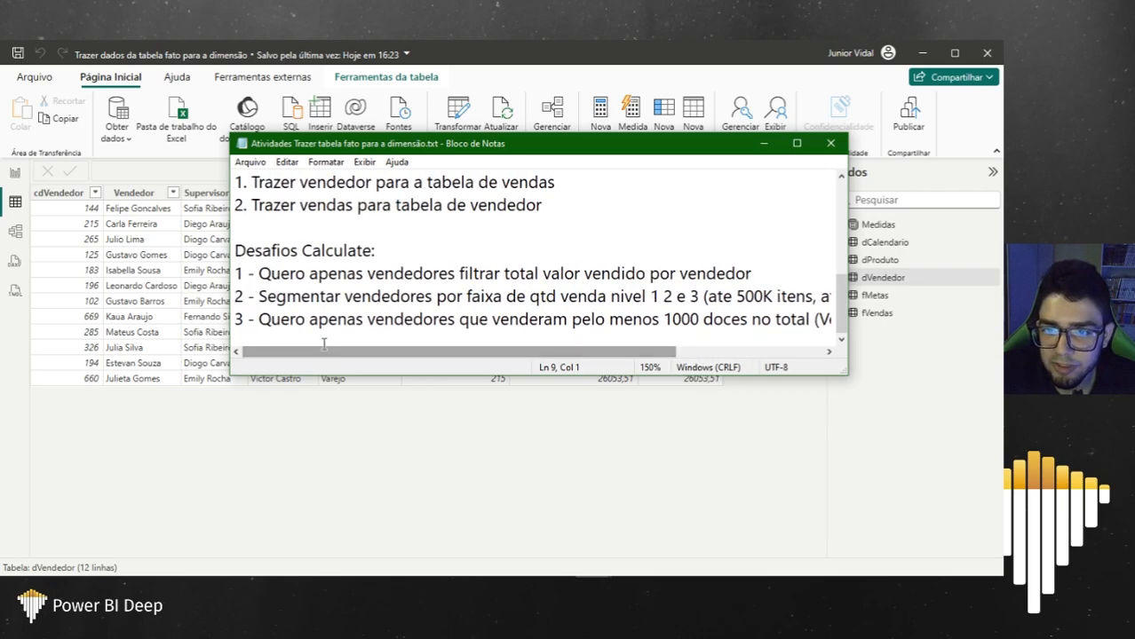
drag(234, 321, 794, 321)
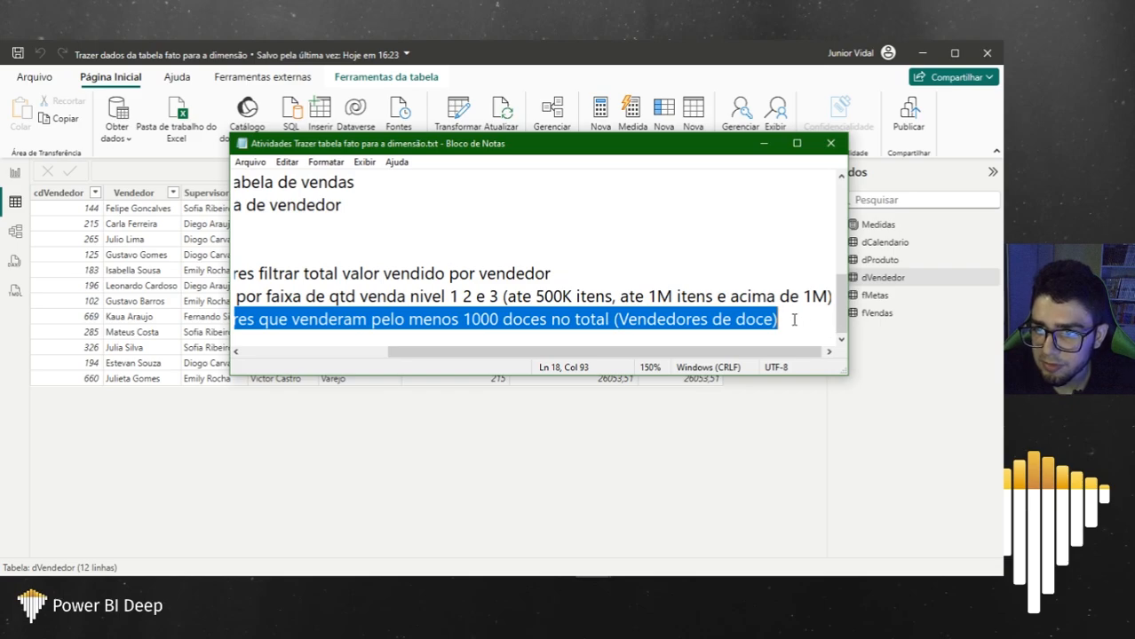
Step: Reread the third Calculate challenge, marking "(Vendedores de doce)" and the 1000 threshold, and return to the dVendedor table in Power BI
drag(587, 352, 549, 353)
click(771, 320)
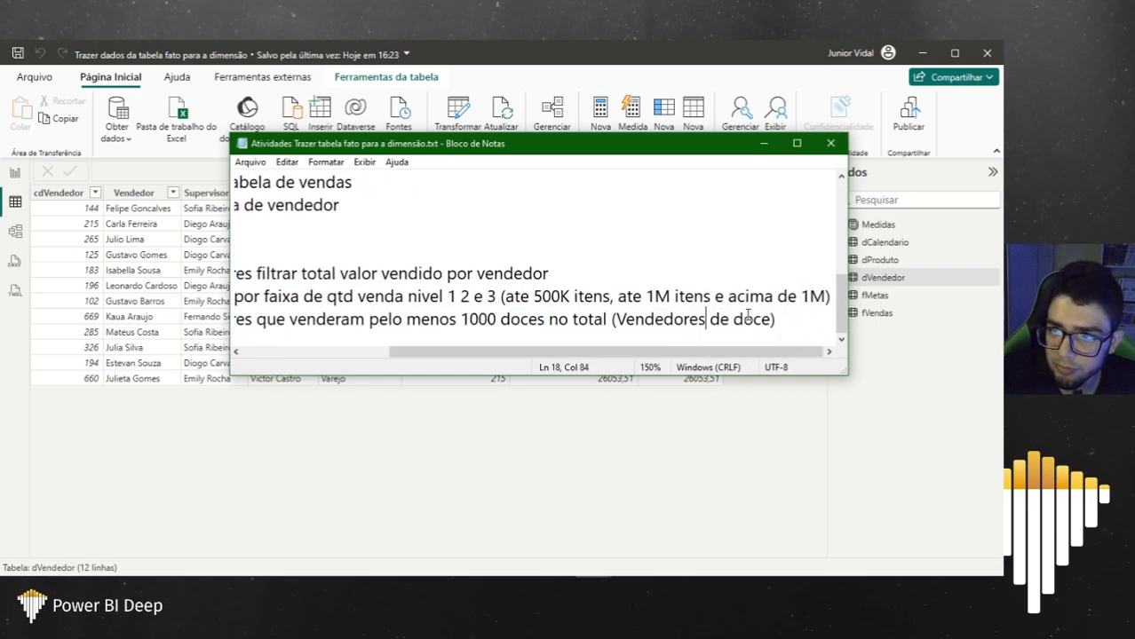
drag(770, 320, 616, 321)
click(778, 321)
text())
drag(777, 320, 612, 322)
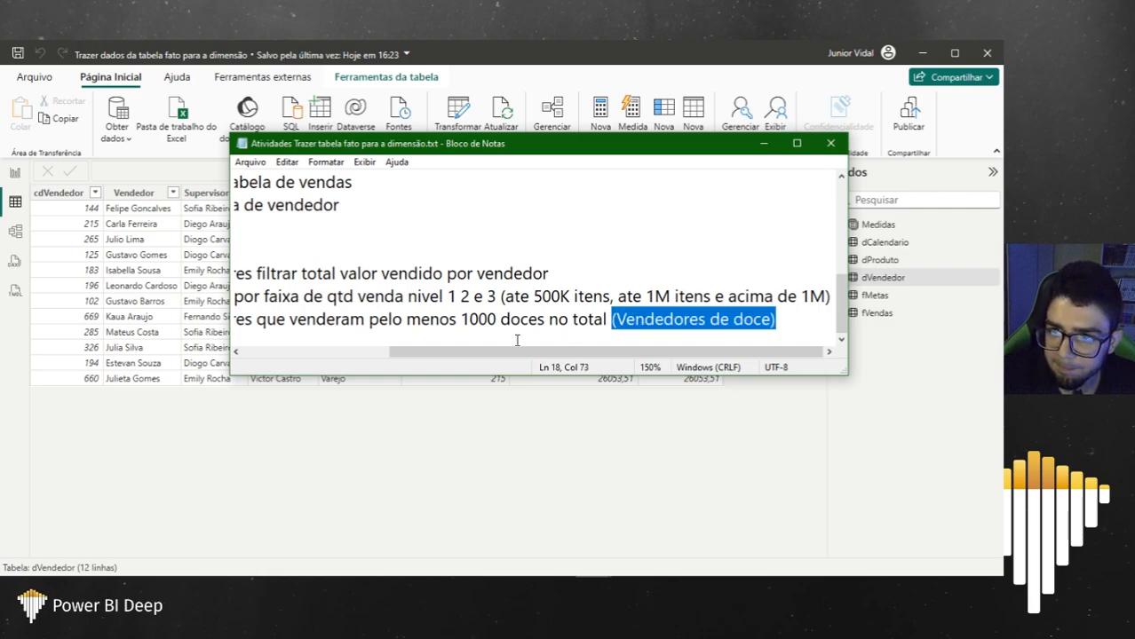
drag(497, 320, 460, 320)
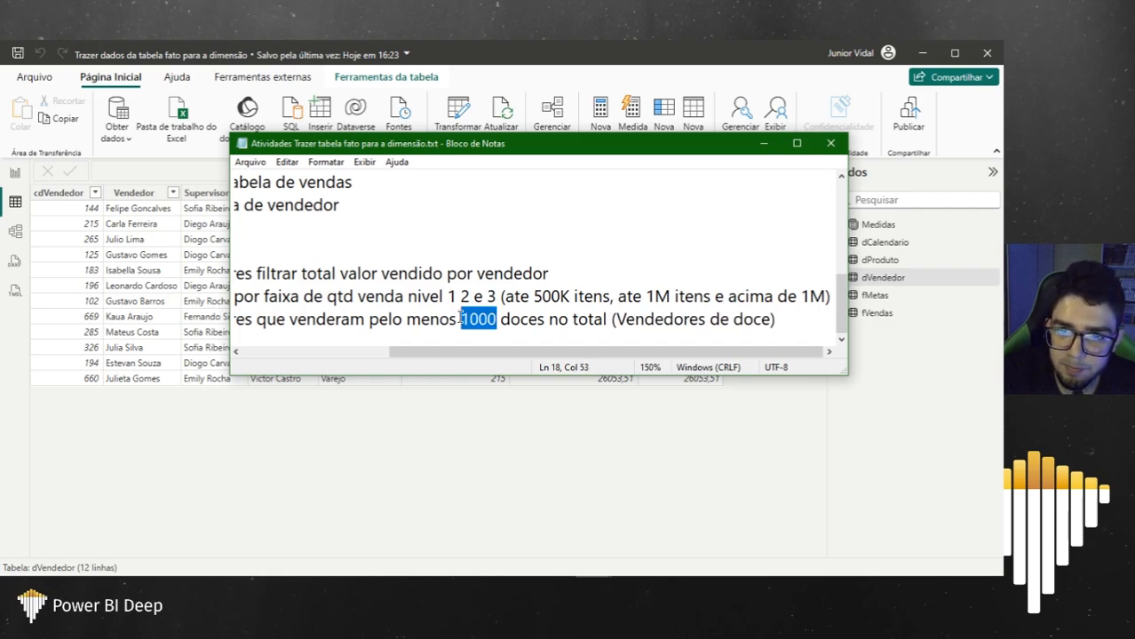
click(763, 144)
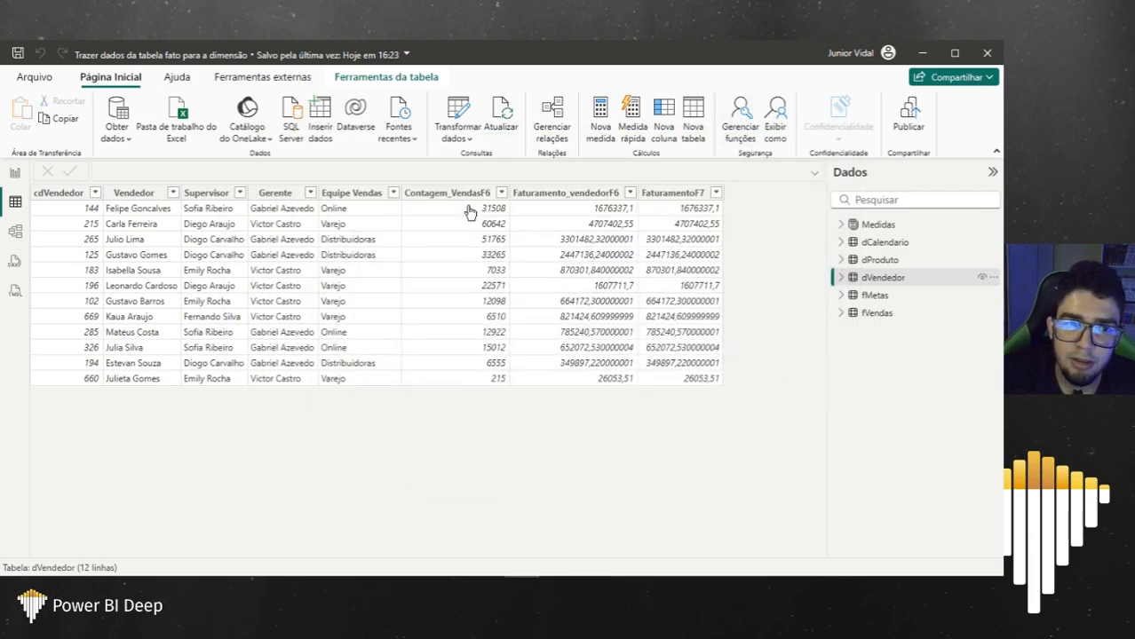
Step: Add a narrow slicer on the dVendedor Vendedor field to the dark sidebar of the Vendas page and format its text white
click(15, 174)
click(99, 326)
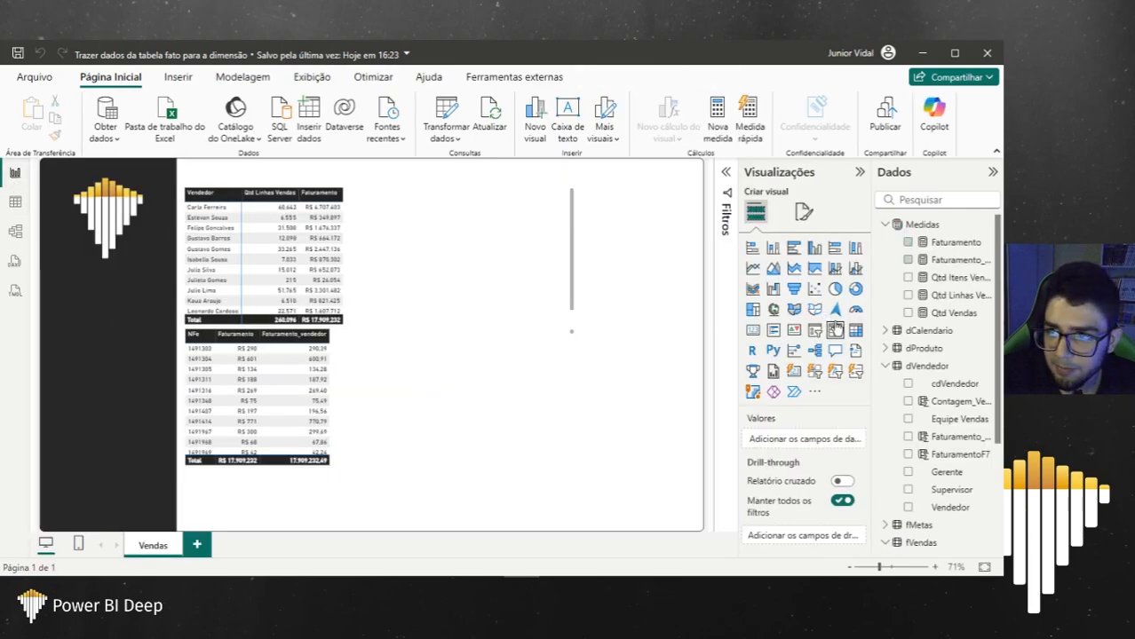
click(814, 330)
drag(295, 299, 293, 401)
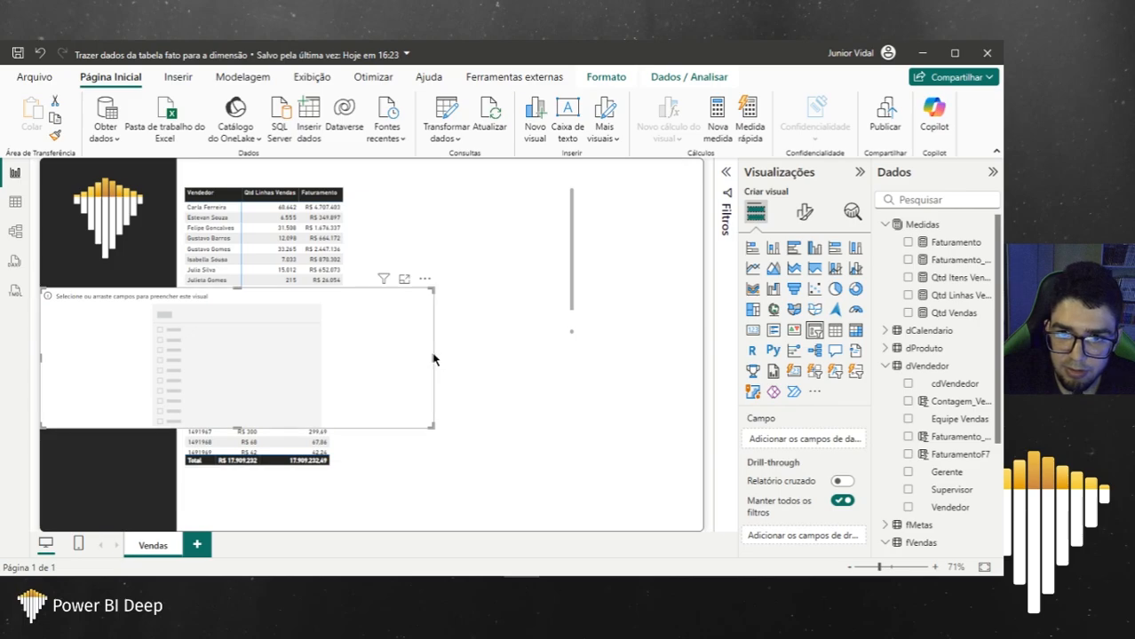
drag(435, 358, 157, 380)
drag(946, 507, 105, 360)
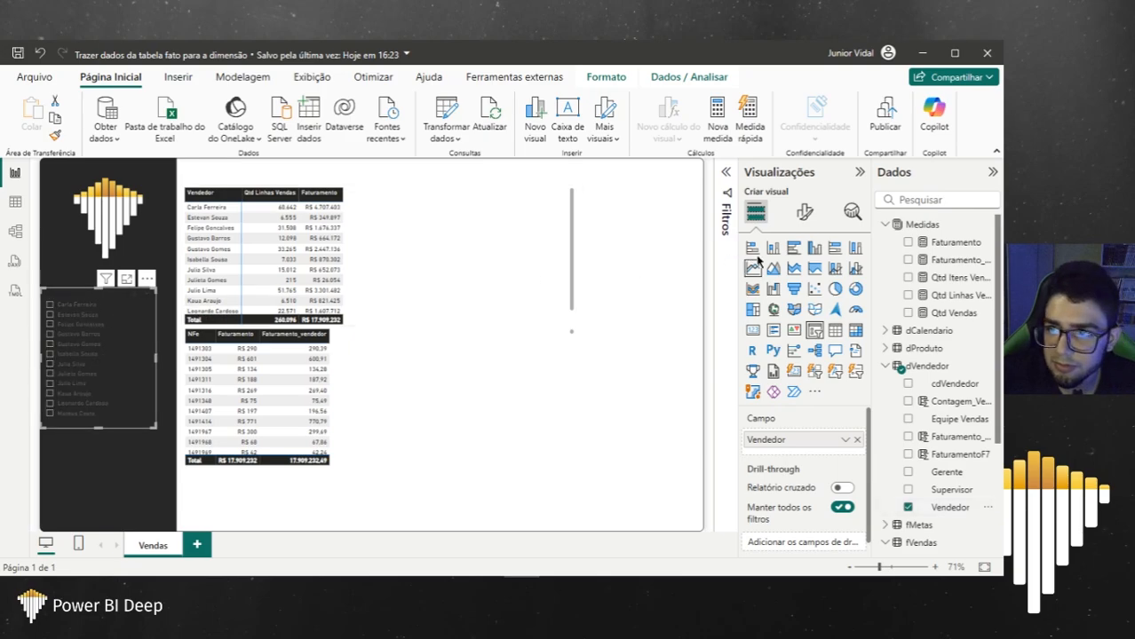
click(805, 214)
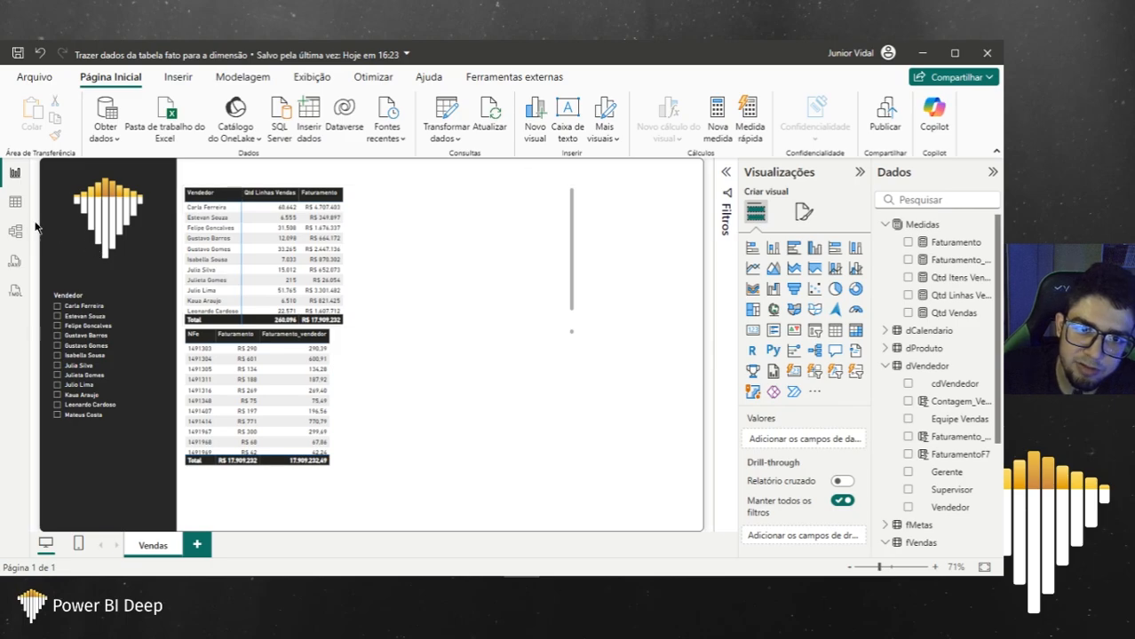
Step: Examine the FaturamentoF7 column, the model relationships around fVendas and the Linha Produto column of the dProduto table
click(15, 204)
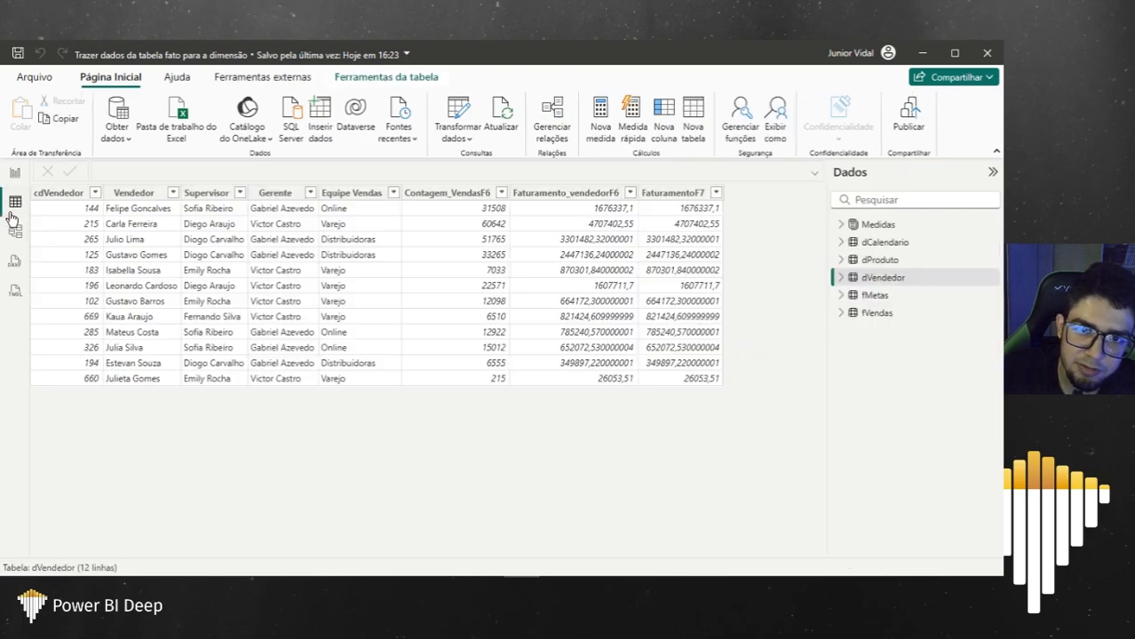
right_click(682, 203)
click(15, 231)
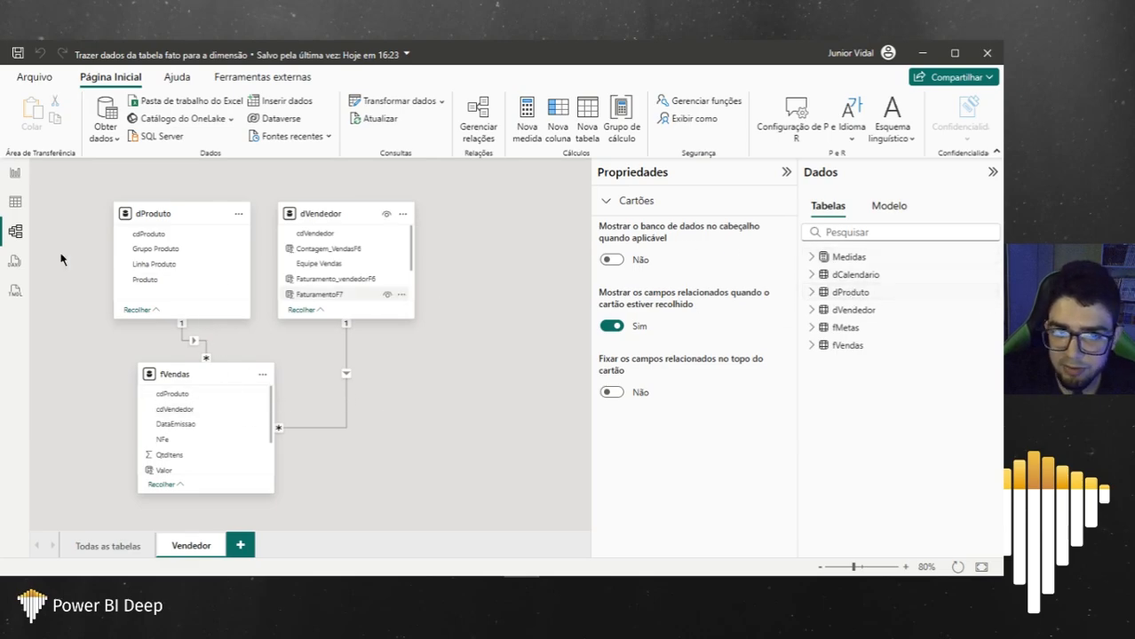
click(15, 201)
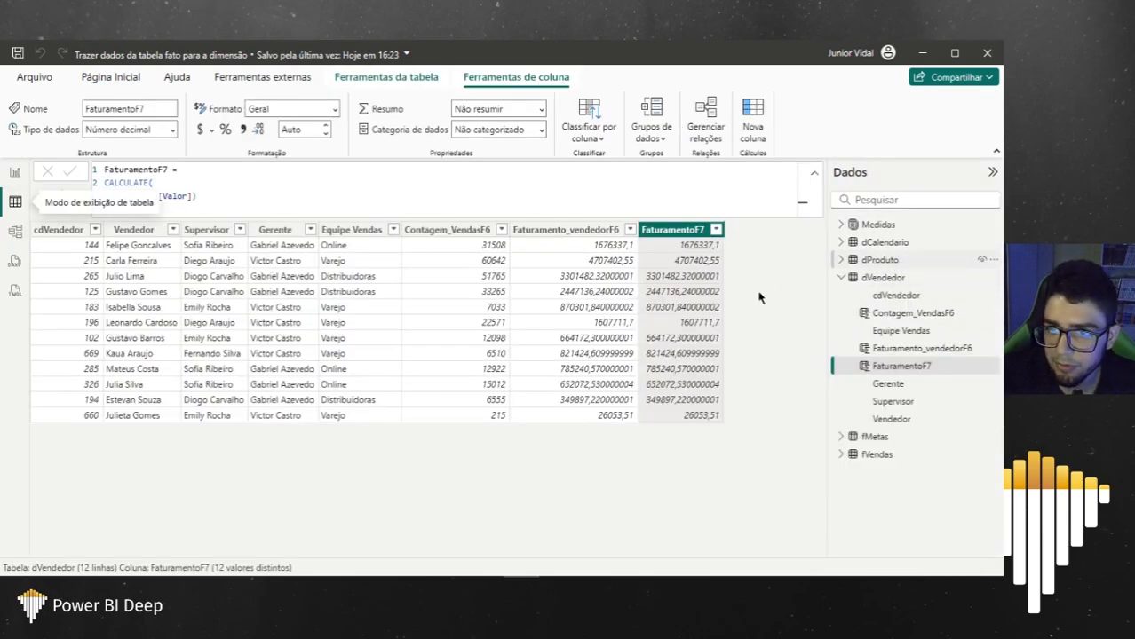
click(897, 263)
click(316, 194)
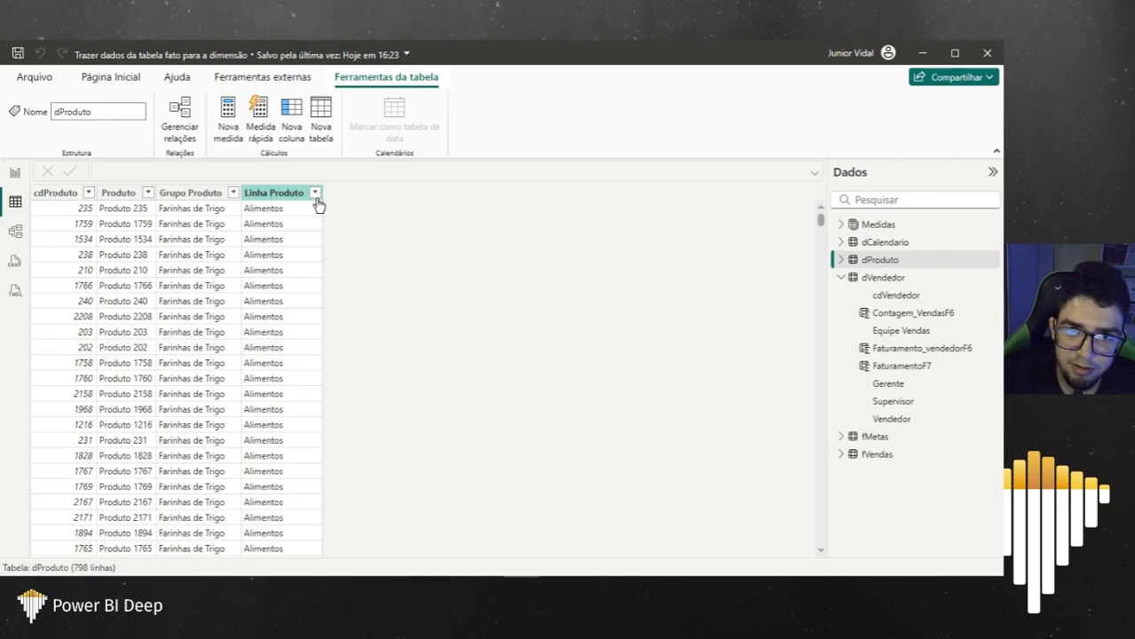
click(502, 390)
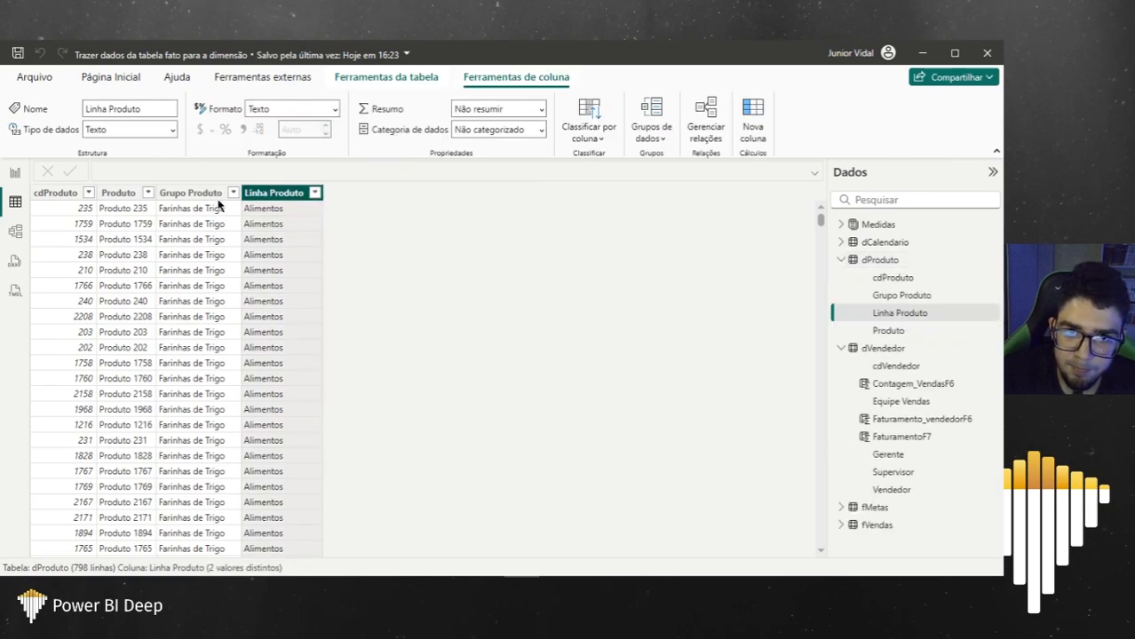
Step: Filter the dProduto table so Grupo Produto includes only Doces
click(233, 193)
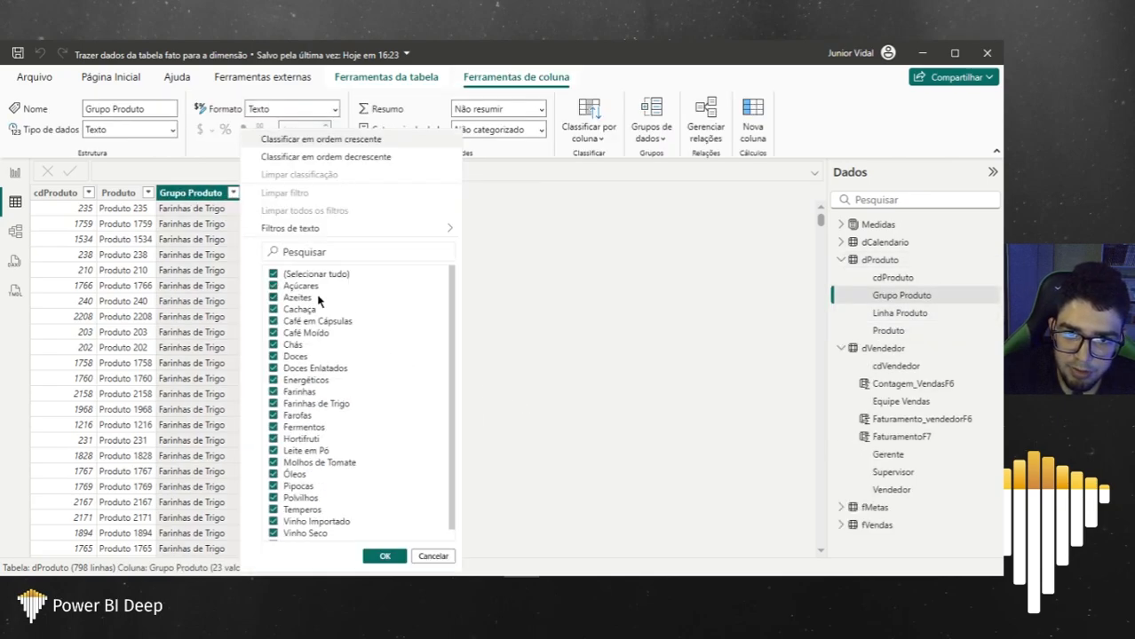
scroll(447, 305, down, 1)
scroll(409, 320, up, 1)
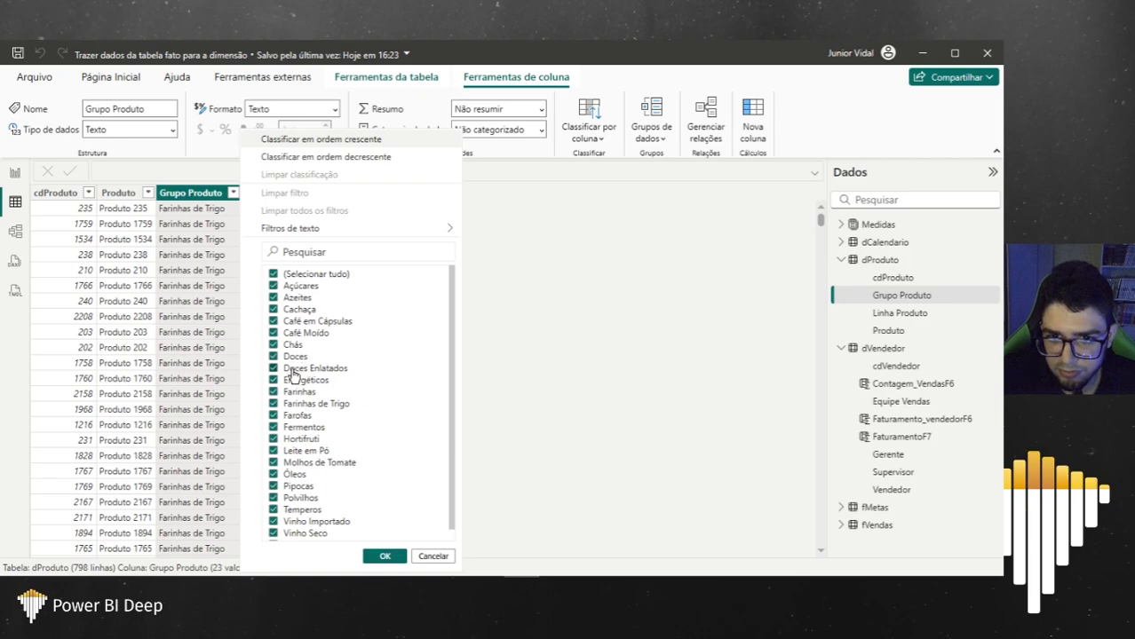
click(325, 279)
click(295, 357)
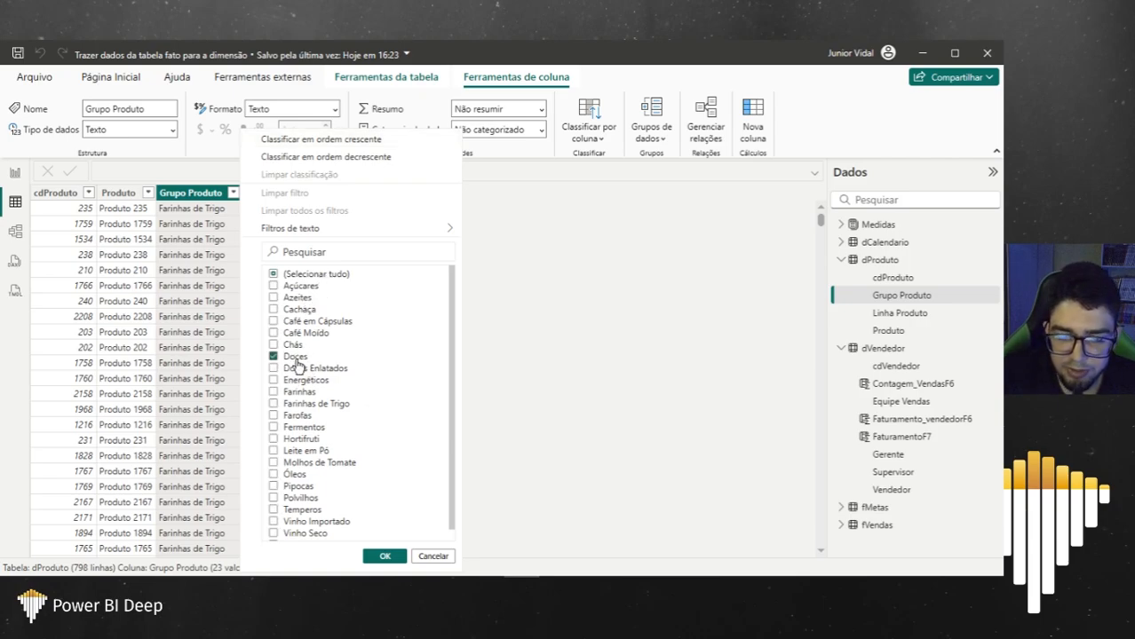
click(382, 556)
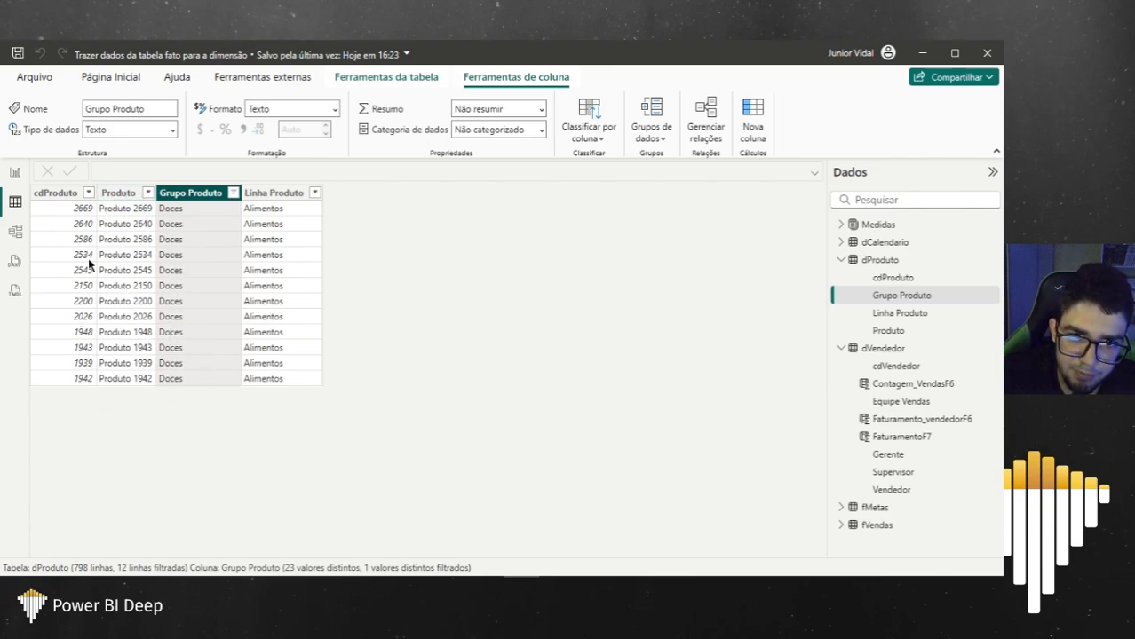
Step: Review the Vendas report page and the dVendedor table
click(14, 172)
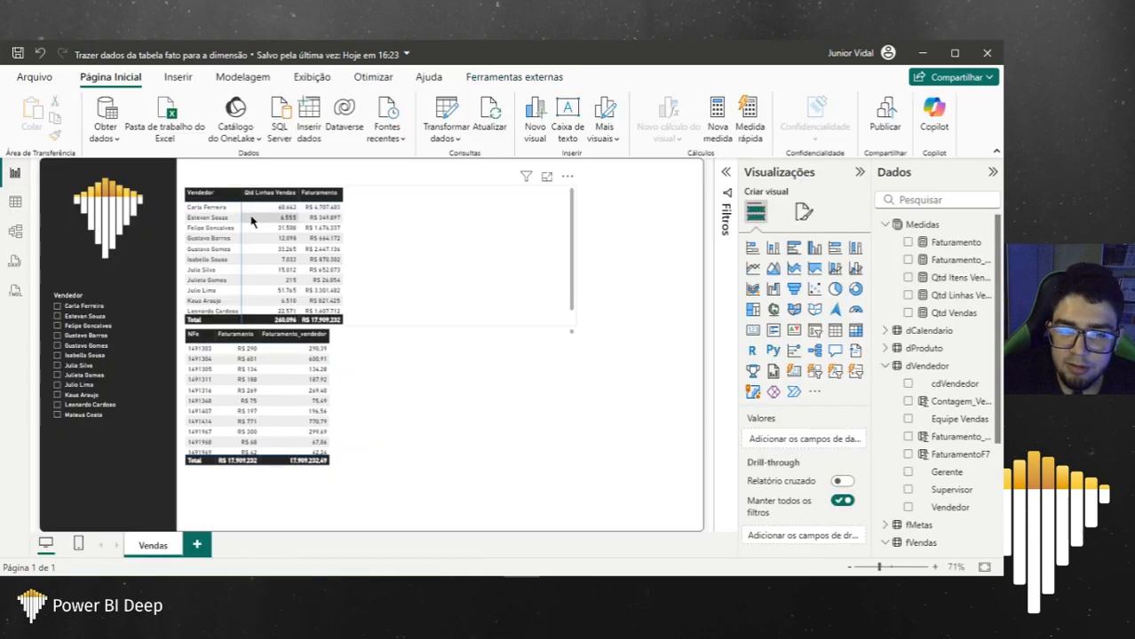
click(15, 201)
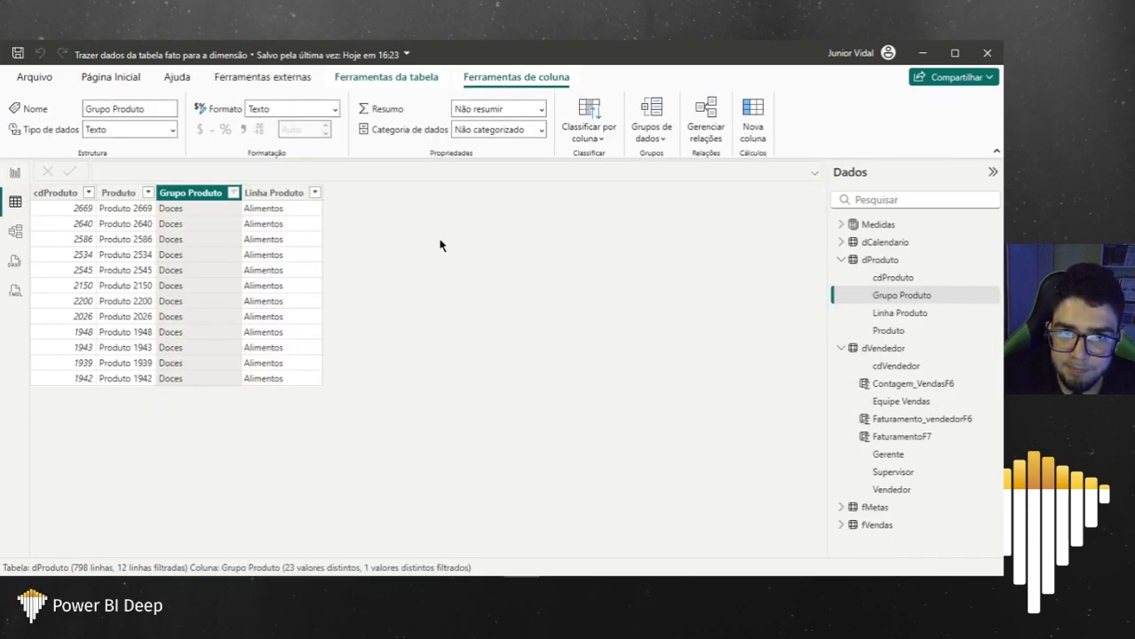
click(841, 261)
click(866, 279)
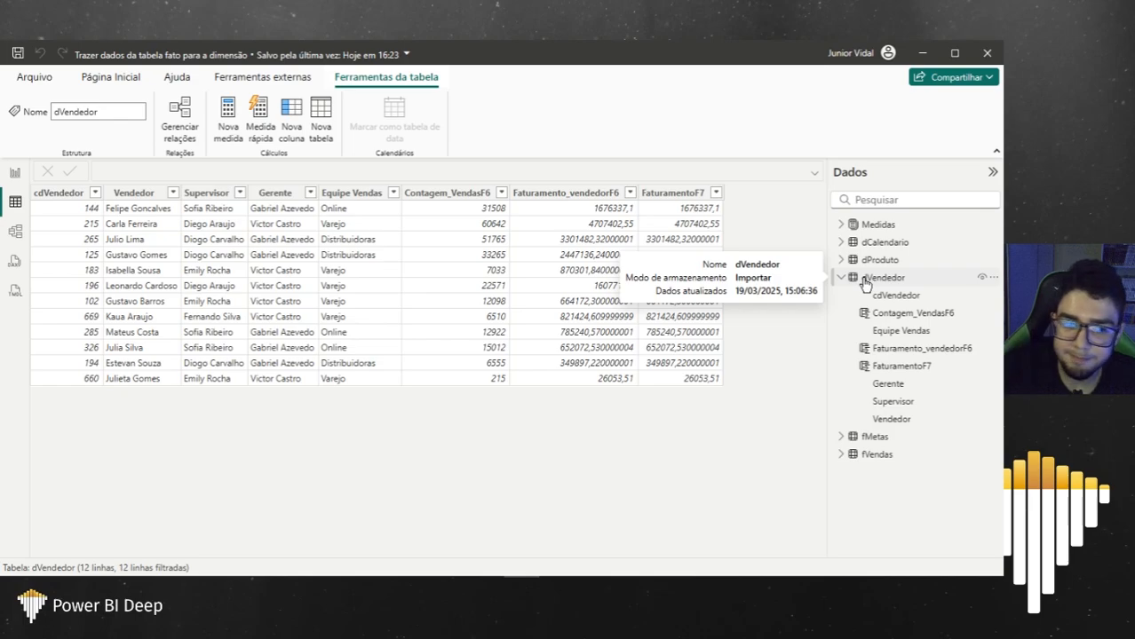
click(865, 280)
Step: Start a calculated column named Classe in fVendas with the formula RELATED(dProduto[Grupo Produto])
click(876, 454)
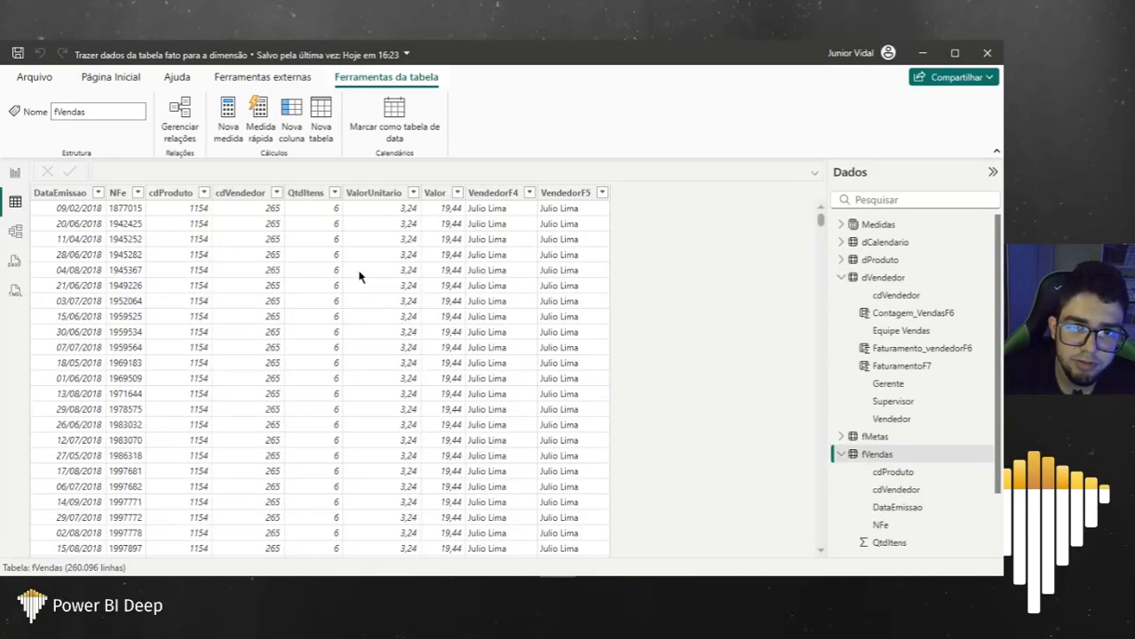
click(572, 196)
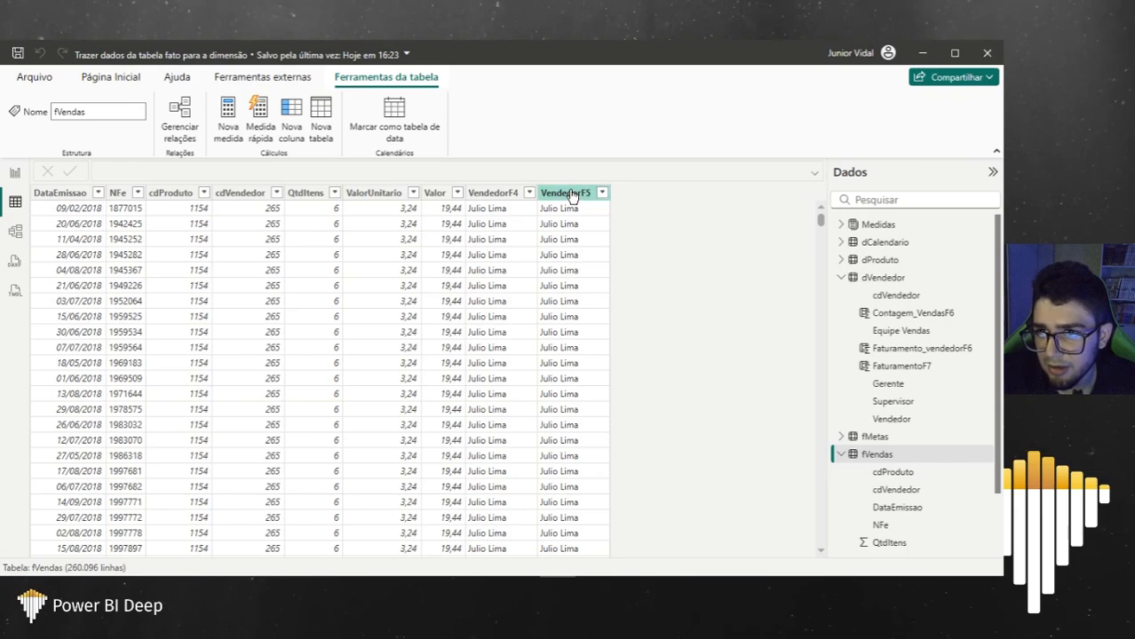
right_click(579, 202)
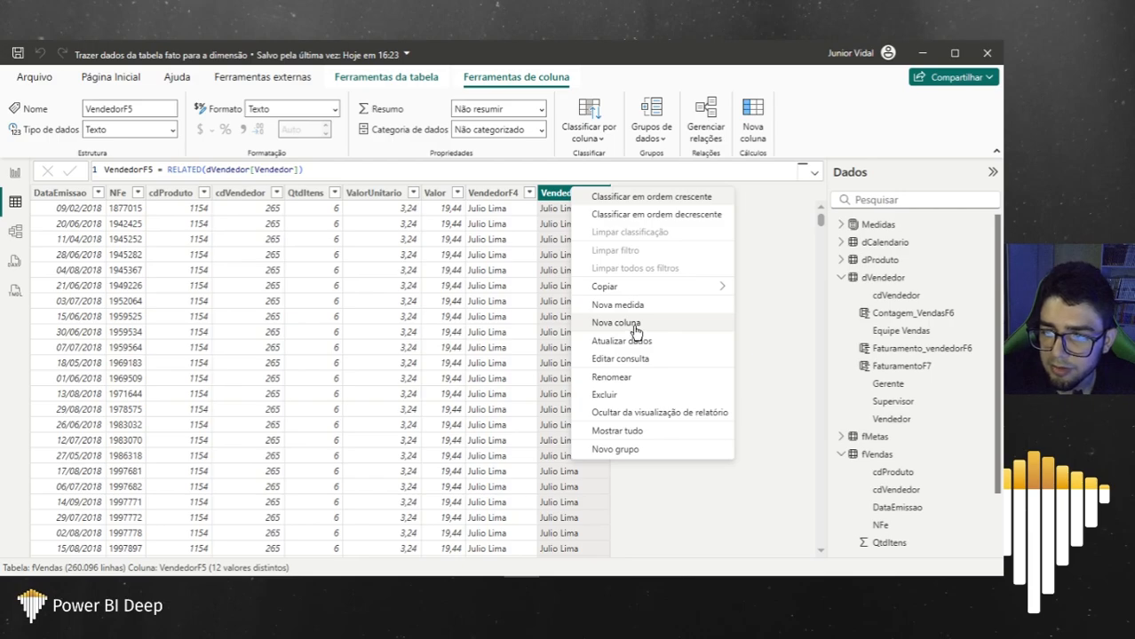
click(634, 326)
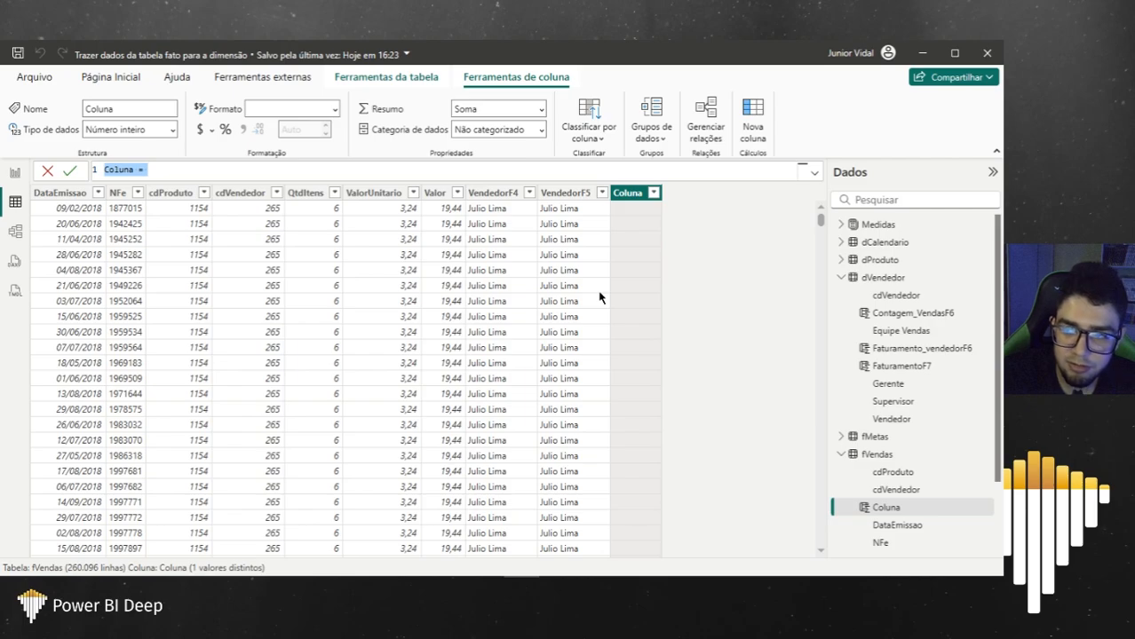
text(C)
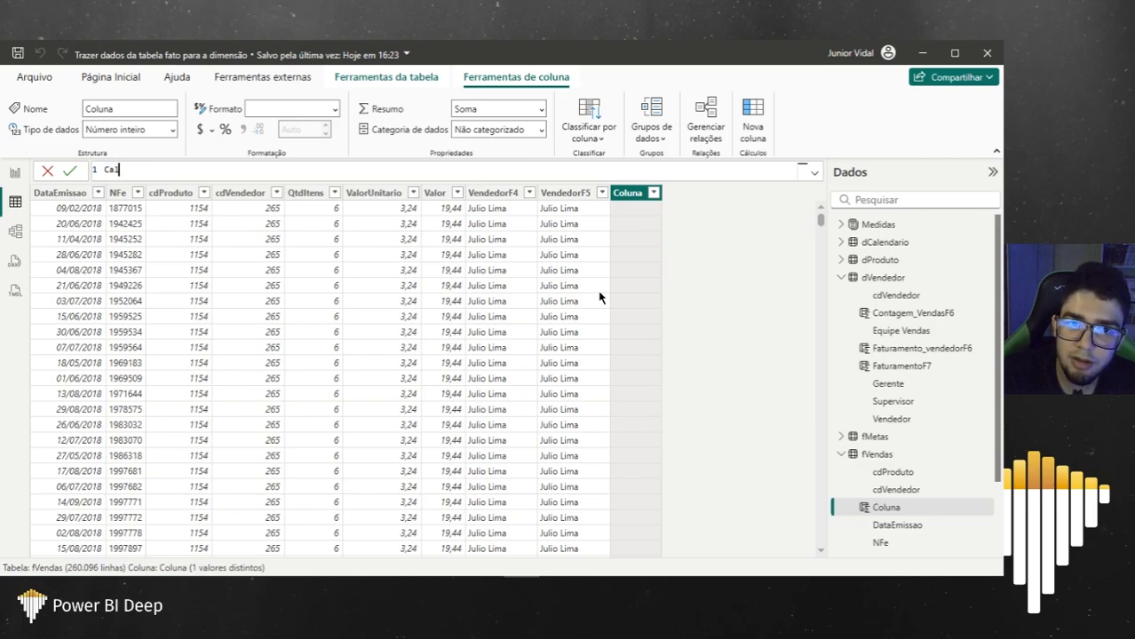
text(lasse)
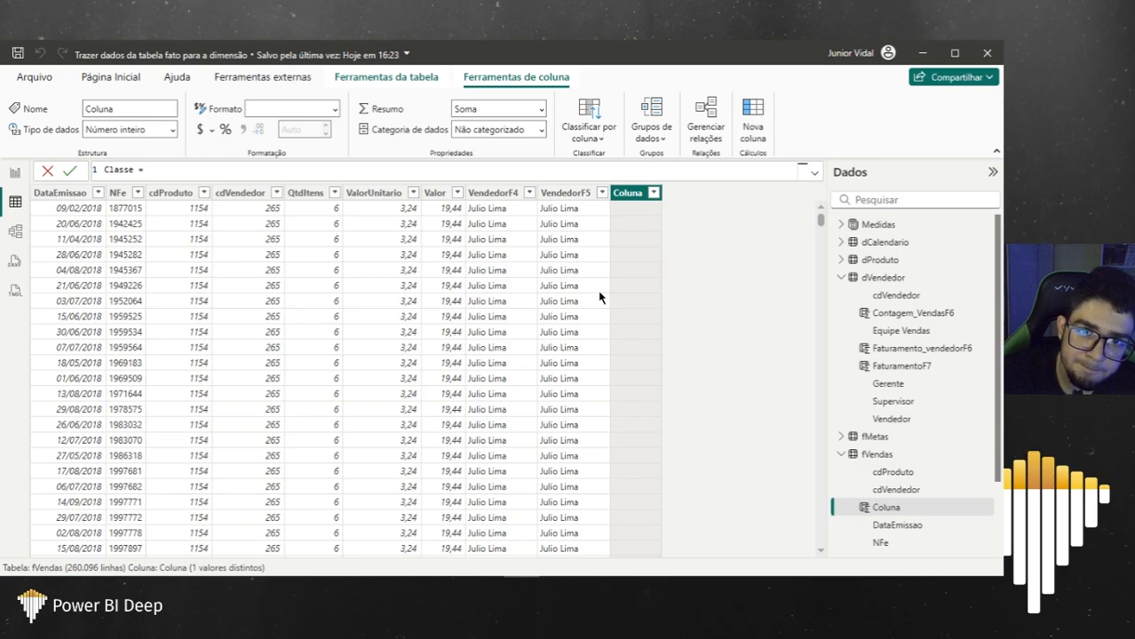
text( = rel)
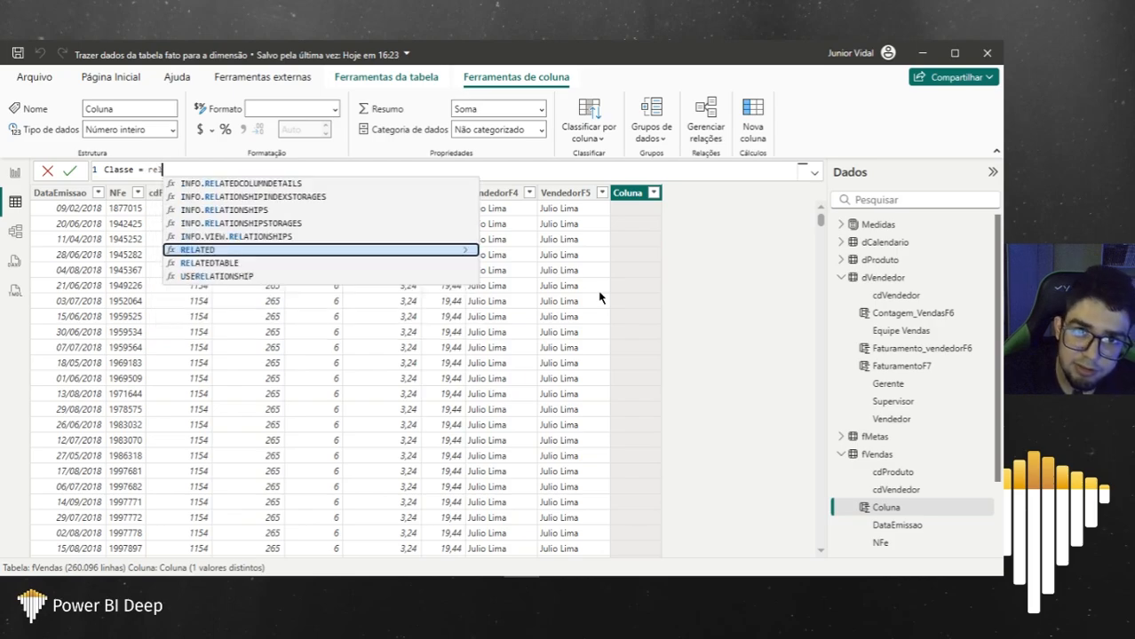
key(Tab)
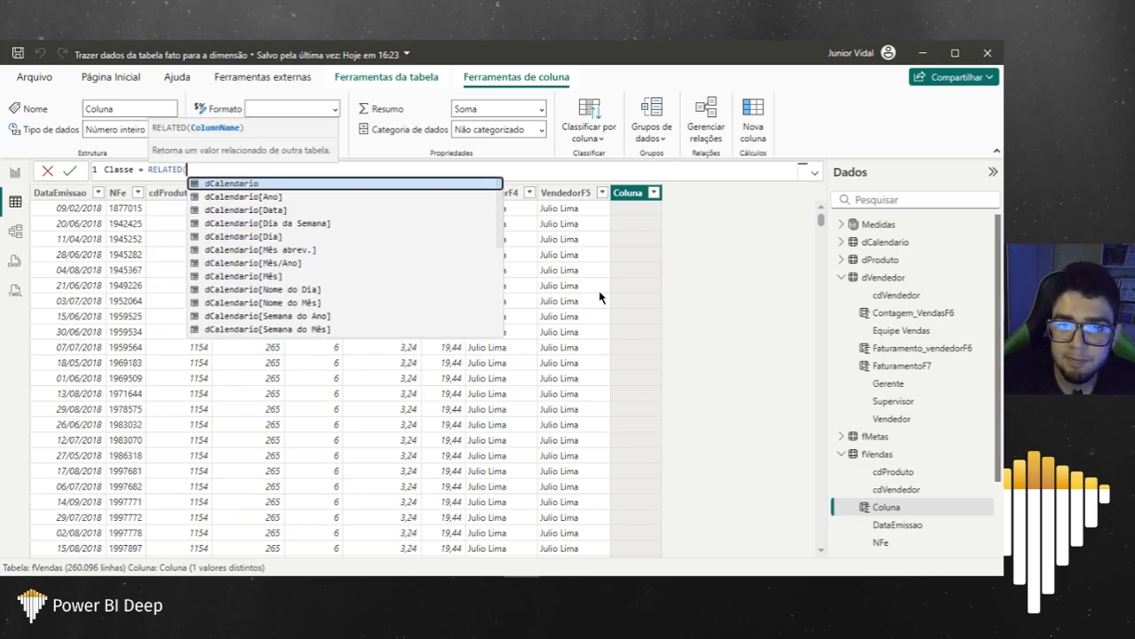
text(dpr)
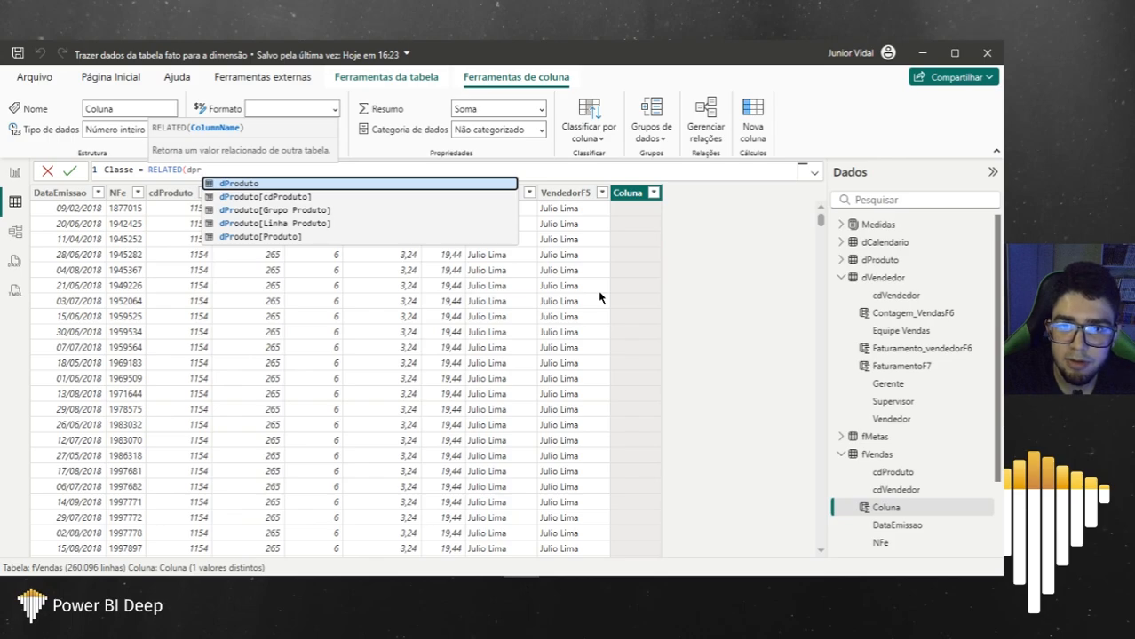
key(Down)
key(Down)
key(Tab)
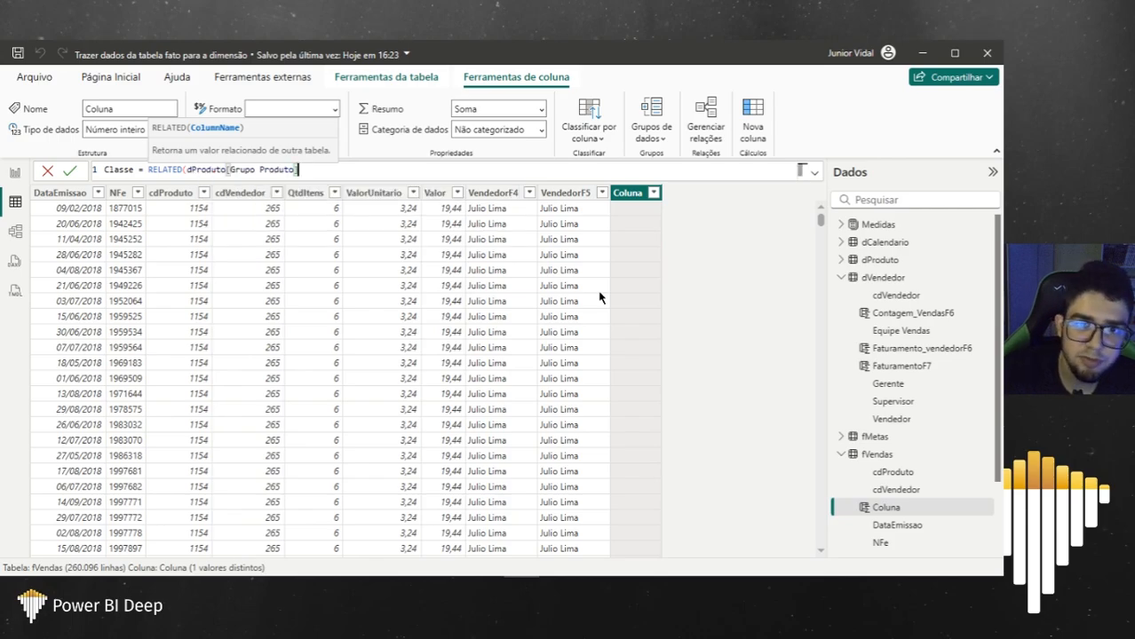
text())
Step: Rename the new fVendas column from Classe to Grupo in its formula and commit it
drag(135, 169, 92, 167)
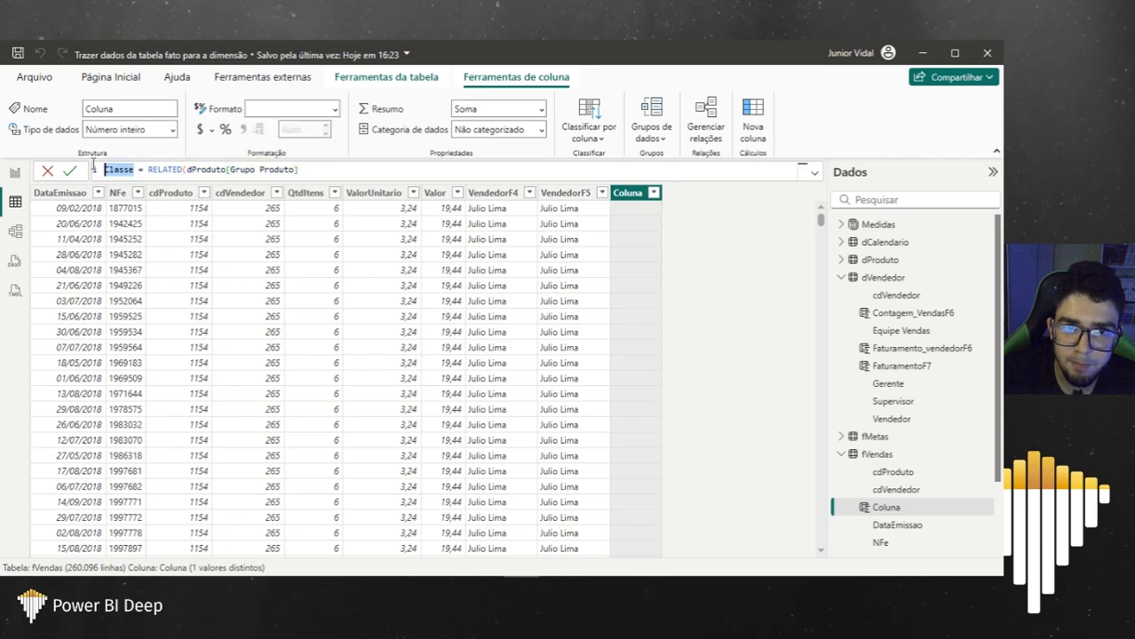
text(Grupo)
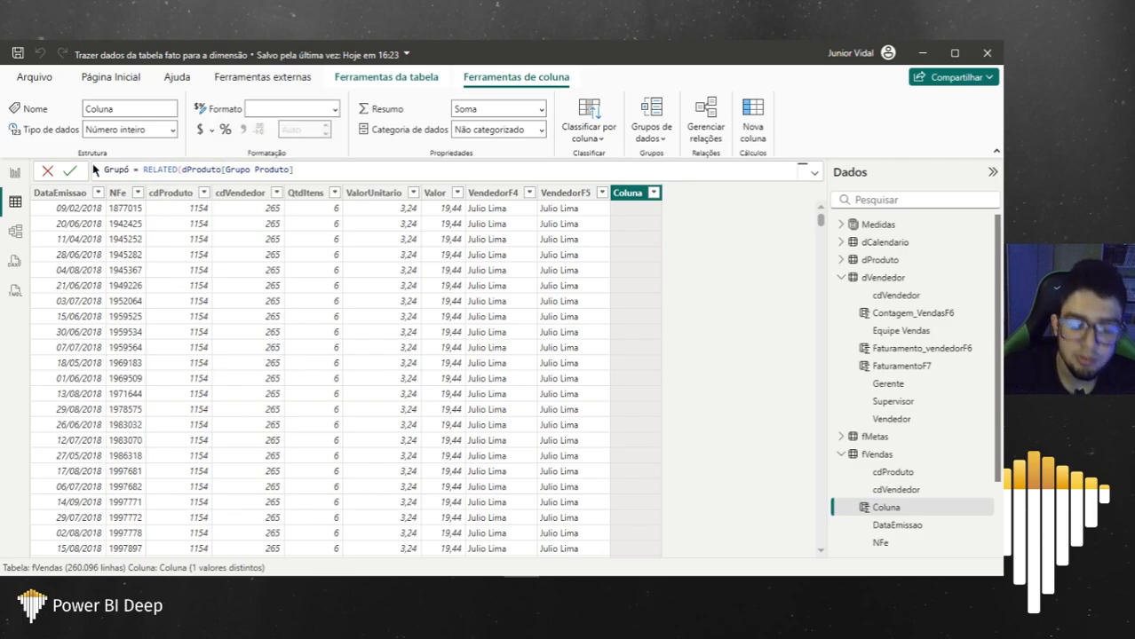
click(311, 169)
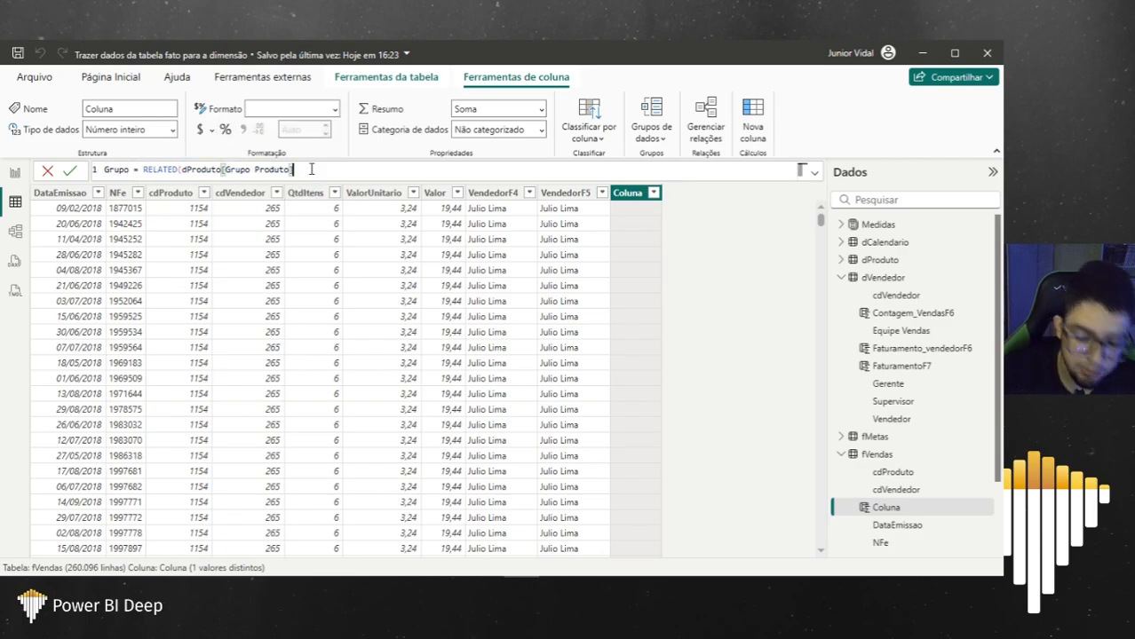
key(Return)
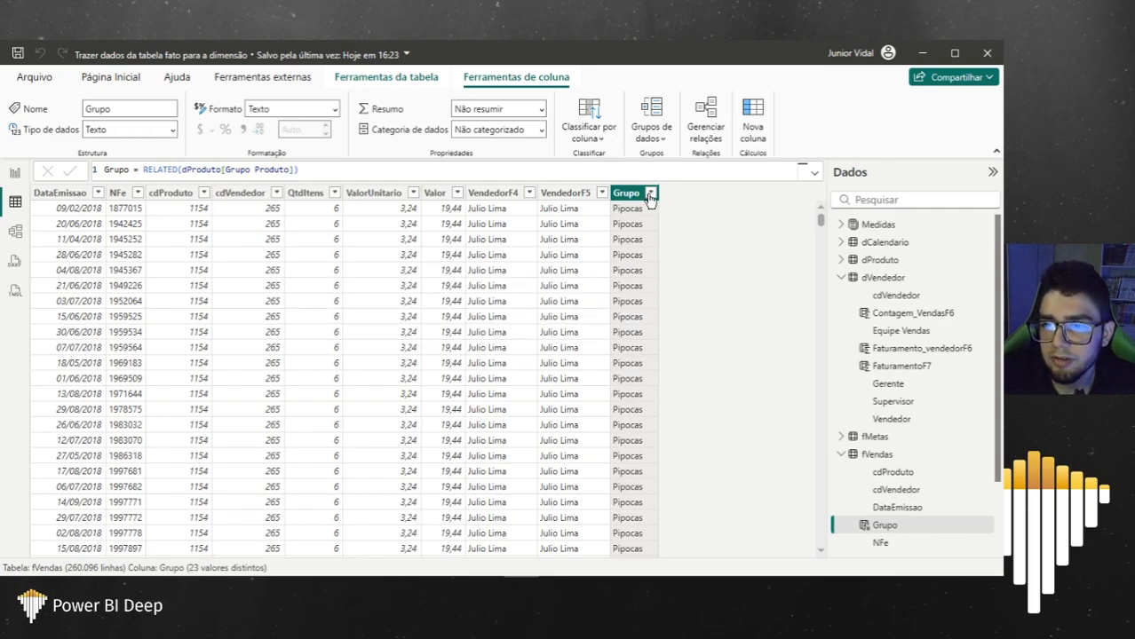
Step: Filter the fVendas table so Grupo includes only Doces and look through the filtered rows
click(650, 194)
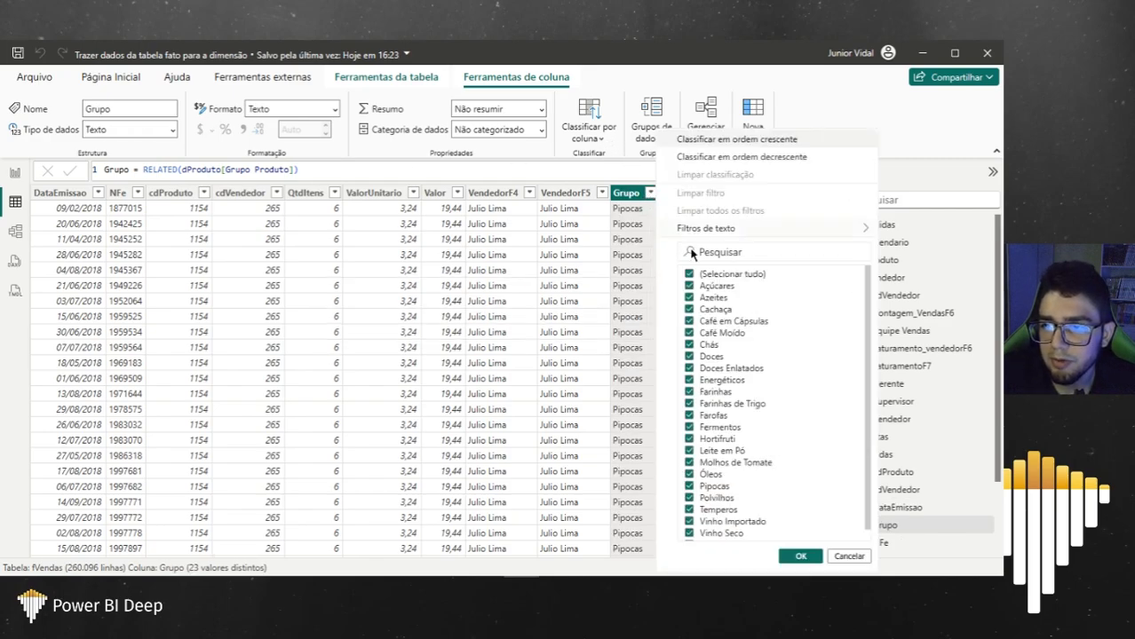
click(735, 279)
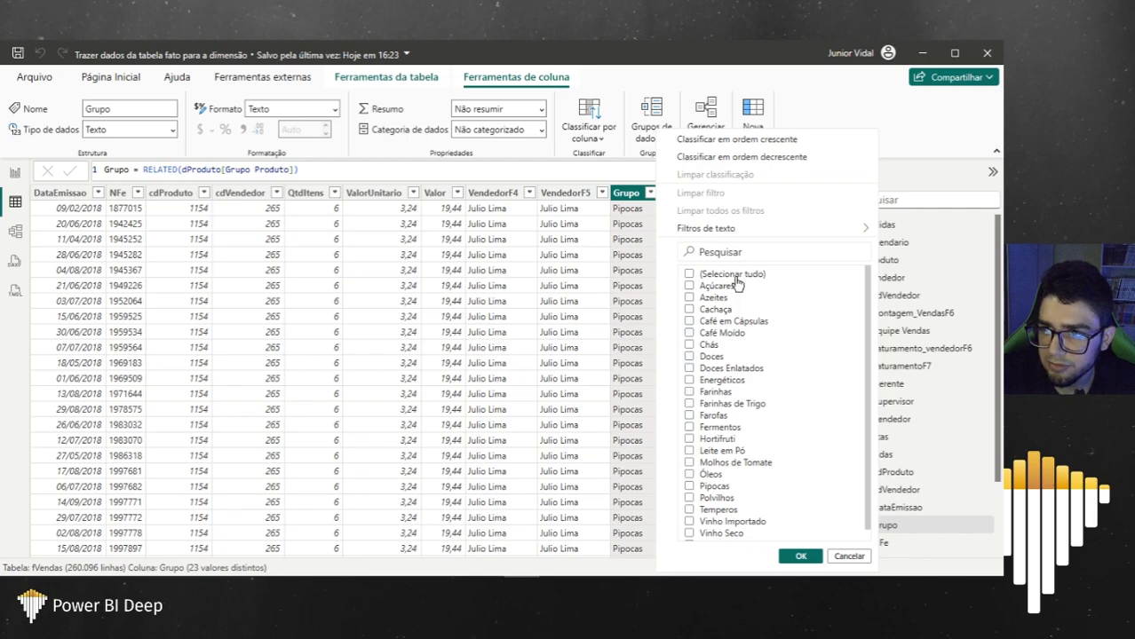
click(707, 357)
click(794, 556)
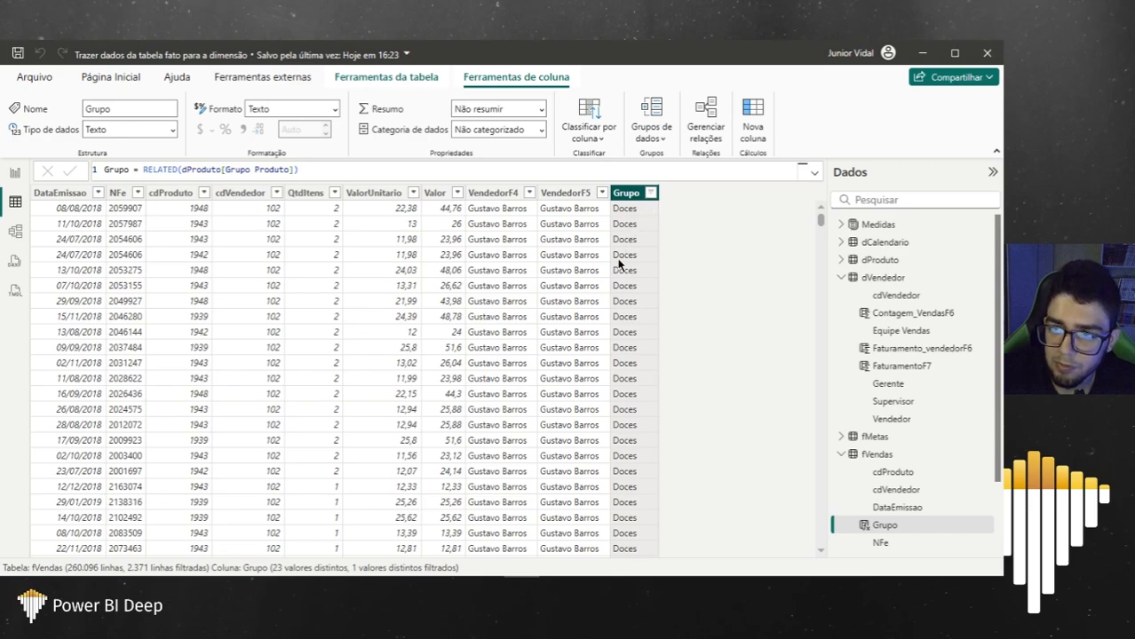
scroll(639, 394, down, 20)
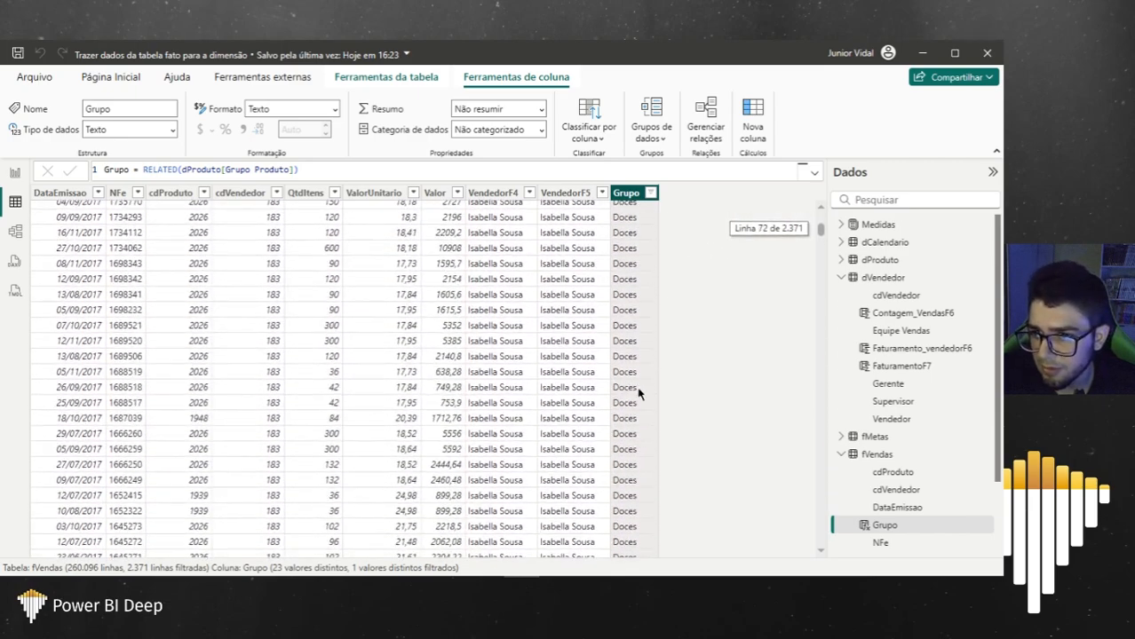
Step: Restore all product groups in the Grupo filter of fVendas
click(651, 192)
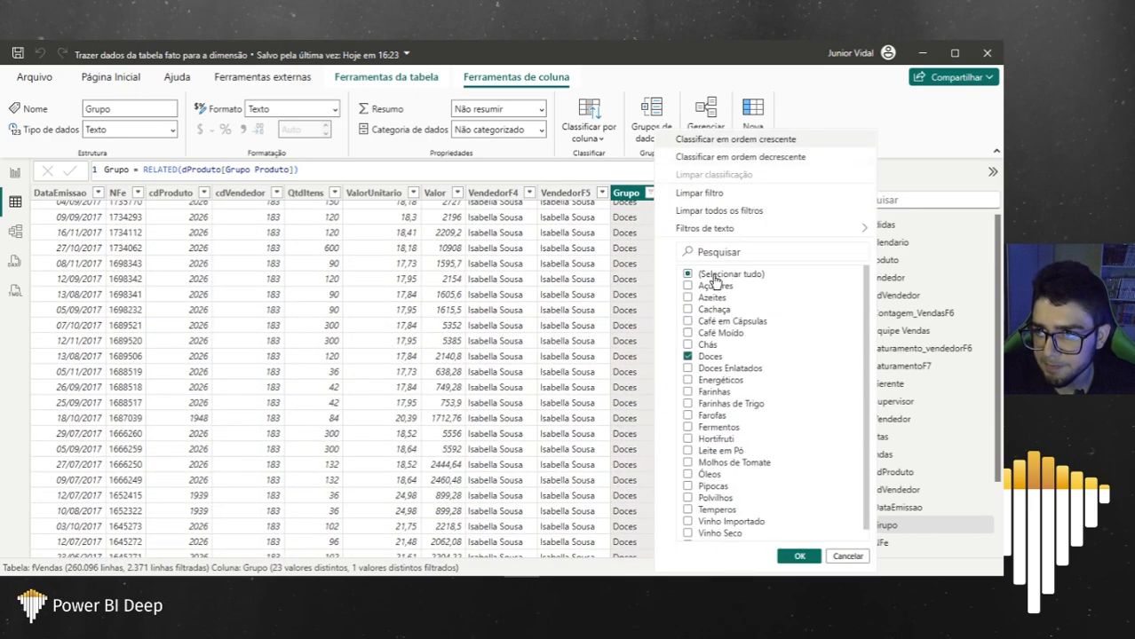
click(713, 277)
click(688, 486)
click(798, 556)
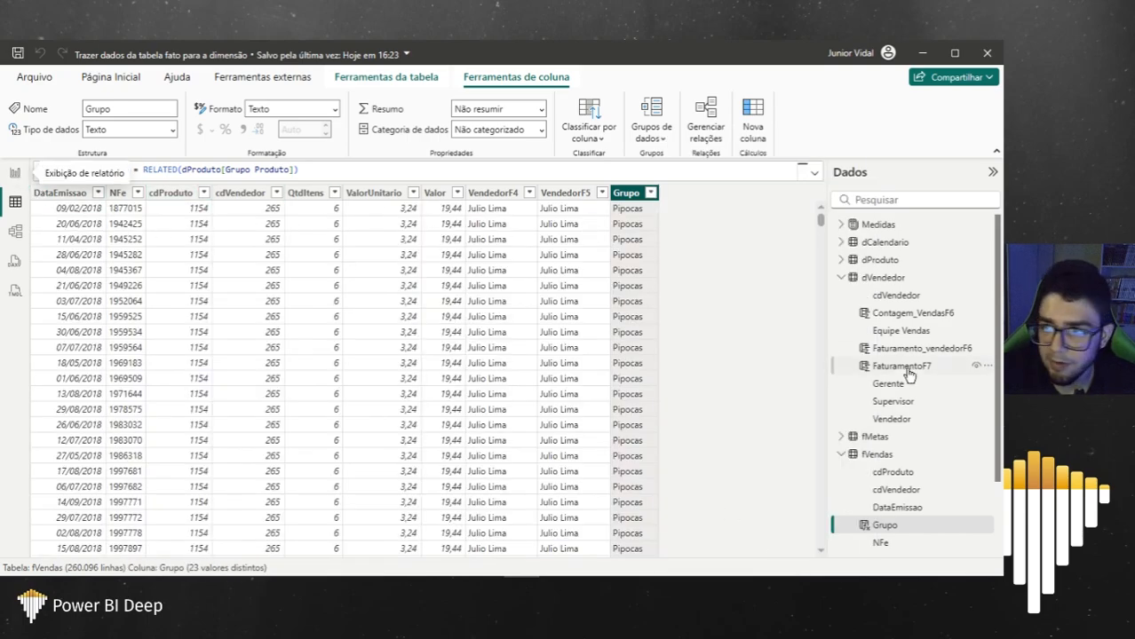
Step: Add a new calculated column to the dVendedor table
click(881, 279)
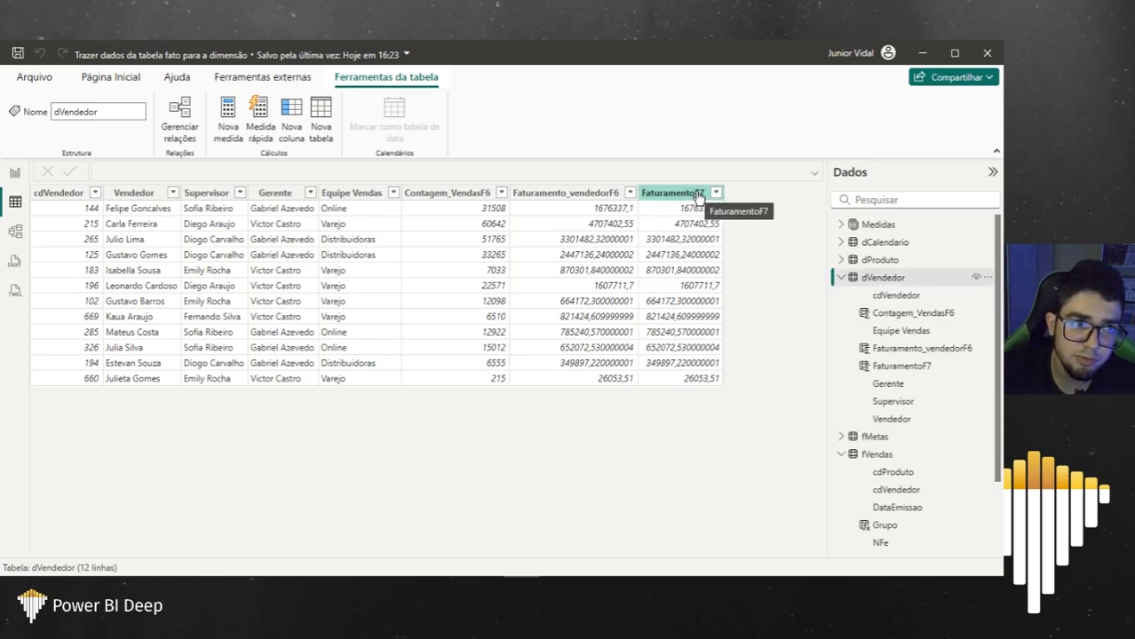
right_click(698, 194)
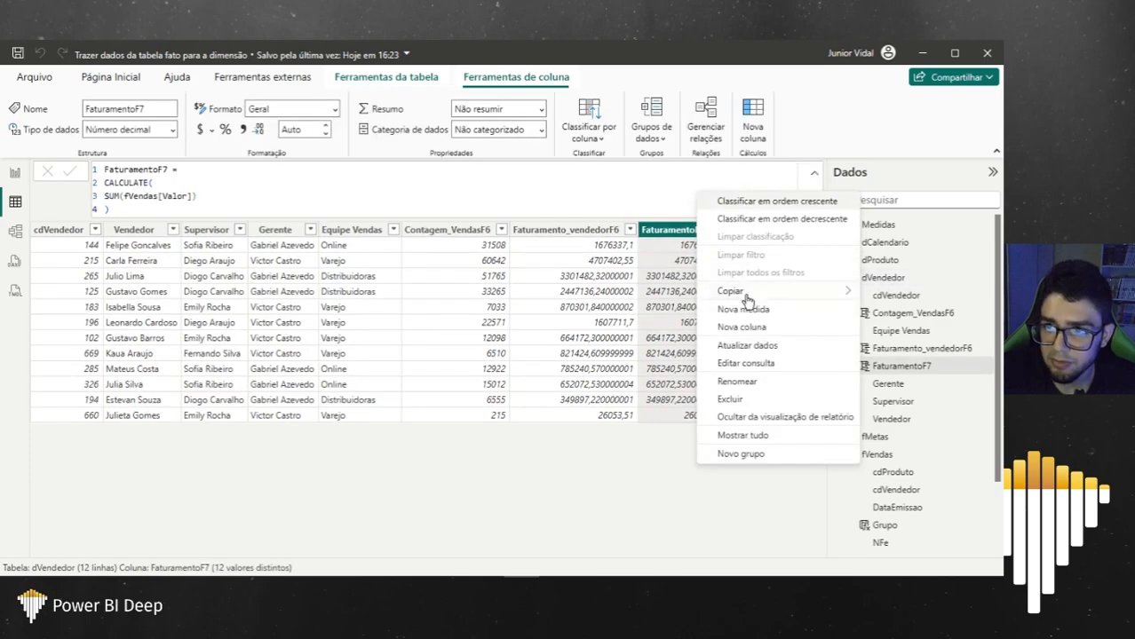
click(746, 327)
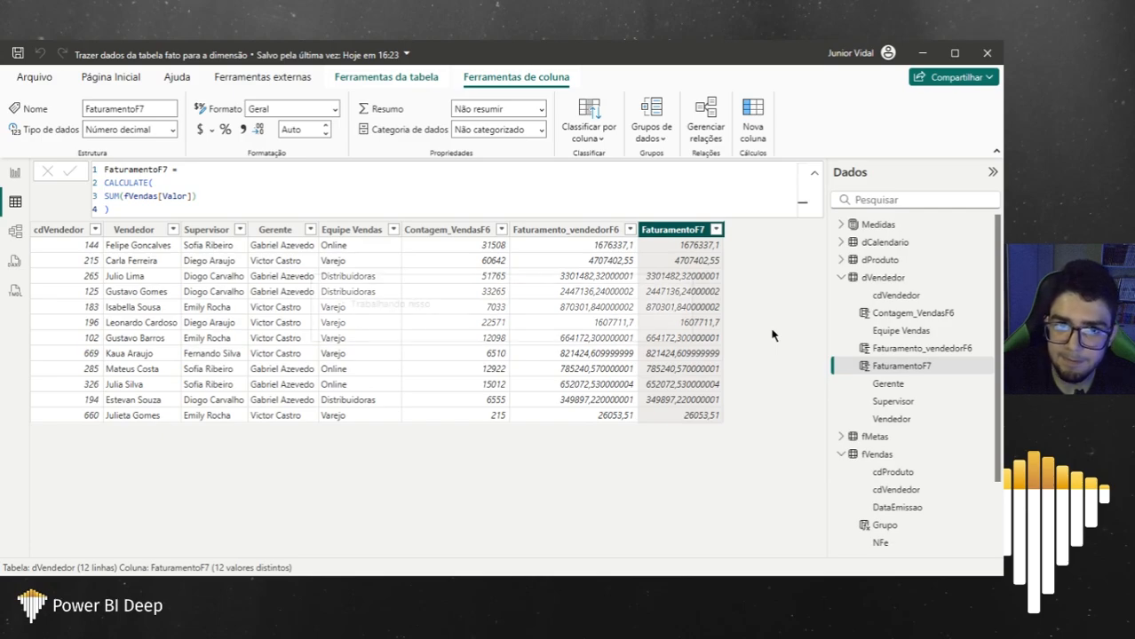
Step: Name the new dVendedor column QTDDocesVendidos in its formula, followed by an equals sign
text(Vend)
key(BackSpace)
key(BackSpace)
text(o)
key(BackSpace)
key(BackSpace)
text(Quantidade de)
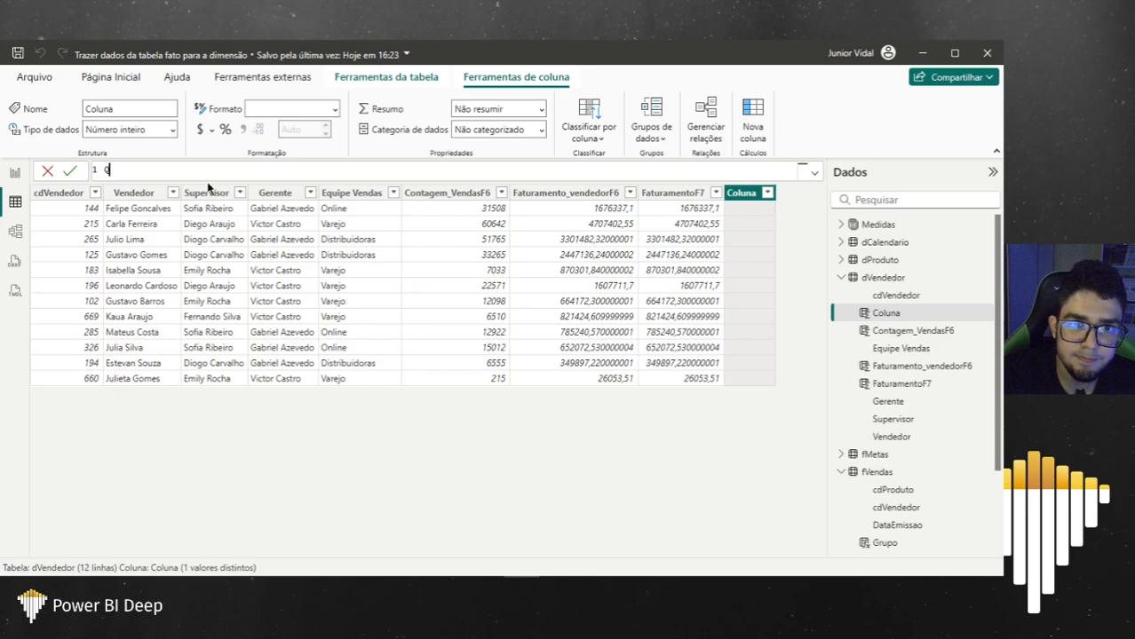
key(BackSpace)
key(BackSpace)
text(Do)
key(BackSpace)
key(BackSpace)
key(BackSpace)
key(BackSpace)
key(BackSpace)
key(BackSpace)
key(BackSpace)
key(BackSpace)
key(BackSpace)
key(BackSpace)
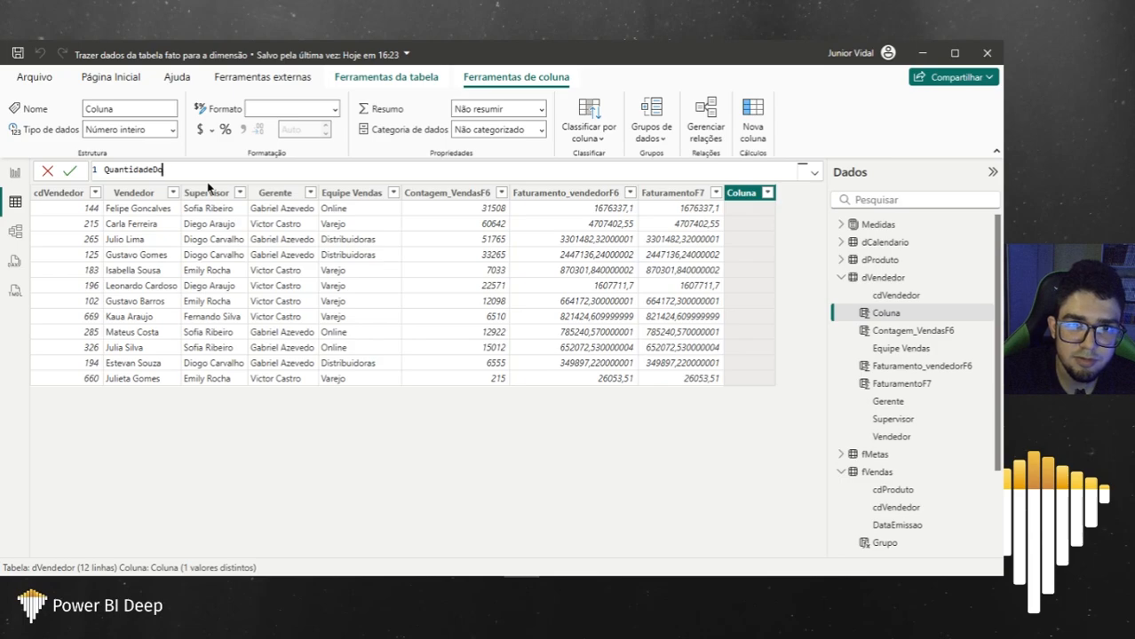
text(T)
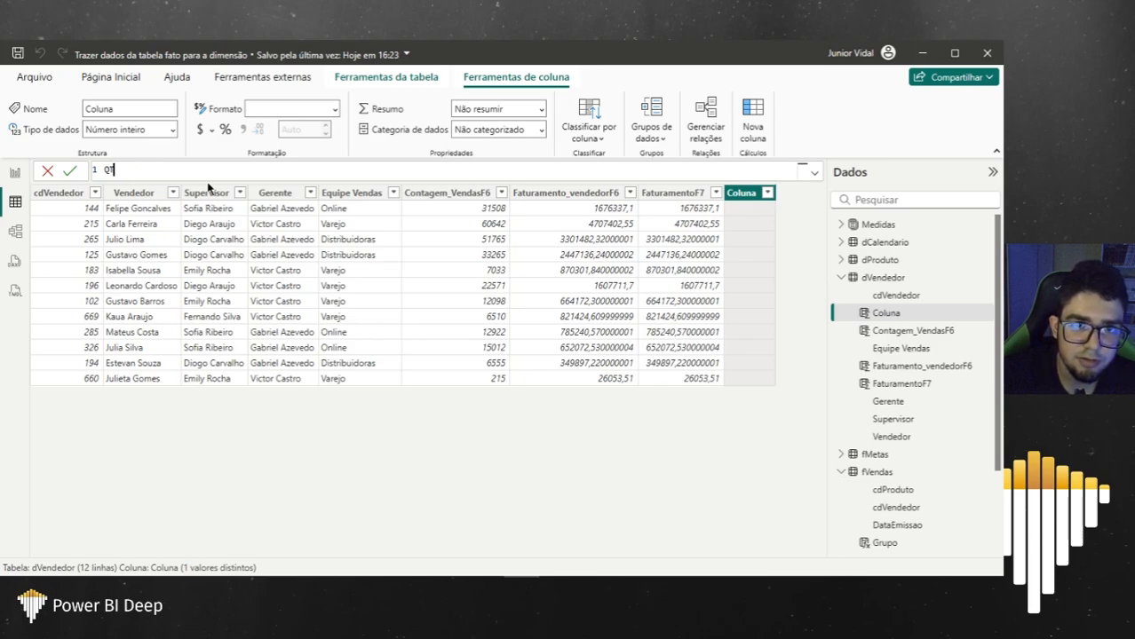
text(DDocesVendidos = som)
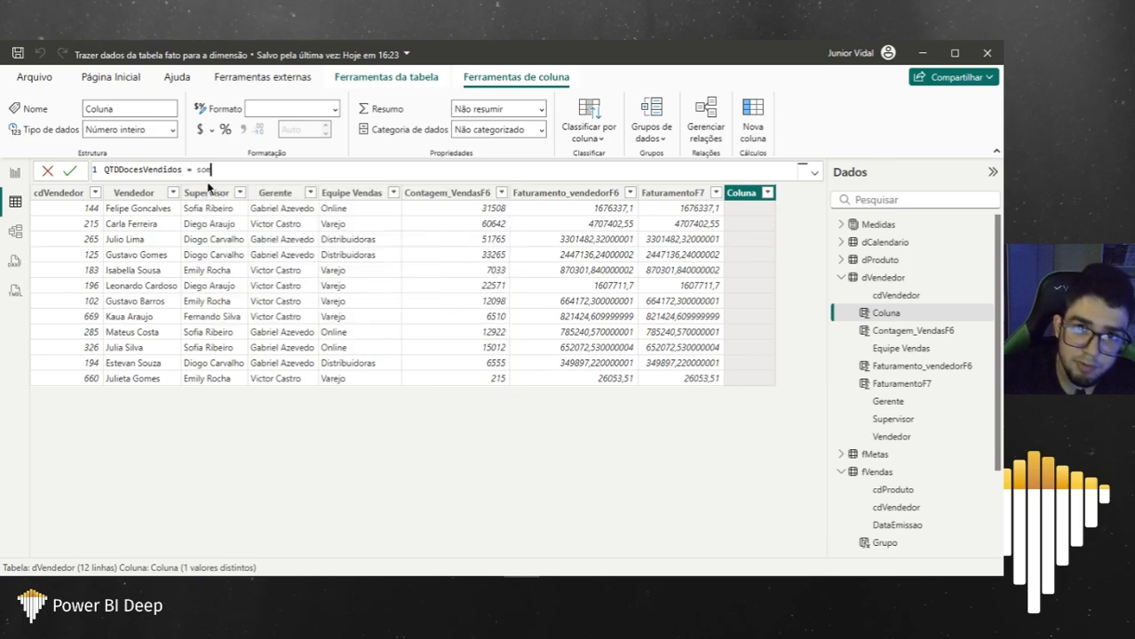
key(BackSpace)
key(BackSpace)
key(BackSpace)
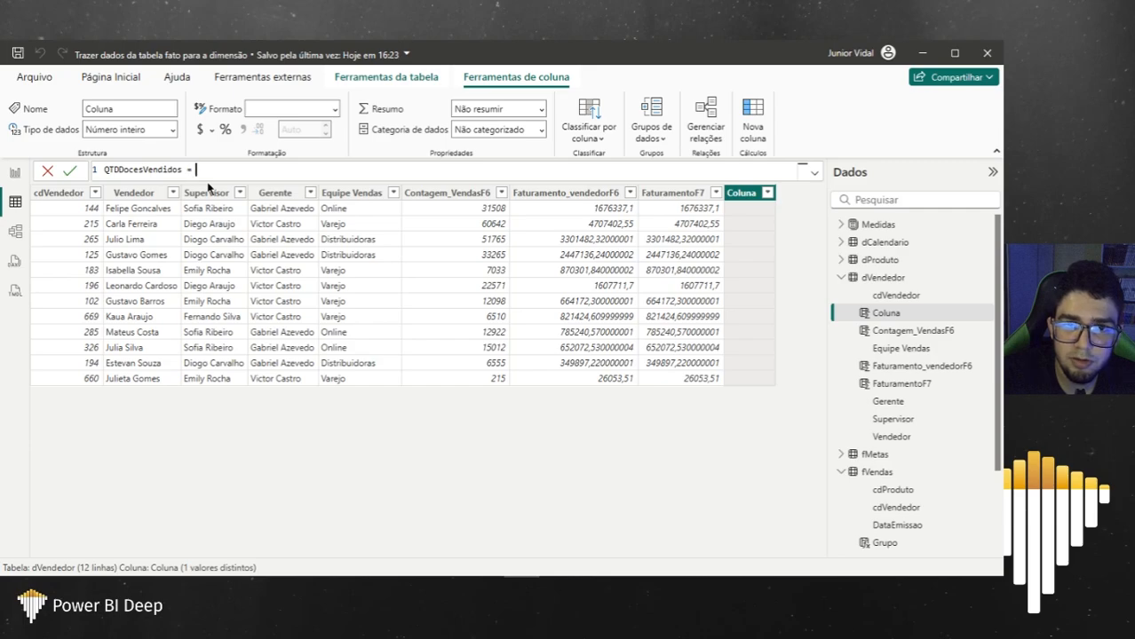
Step: Begin the QTDDocesVendidos formula with CALCULATE( on its own line and open a new line for its expression
text(cal)
key(Tab)
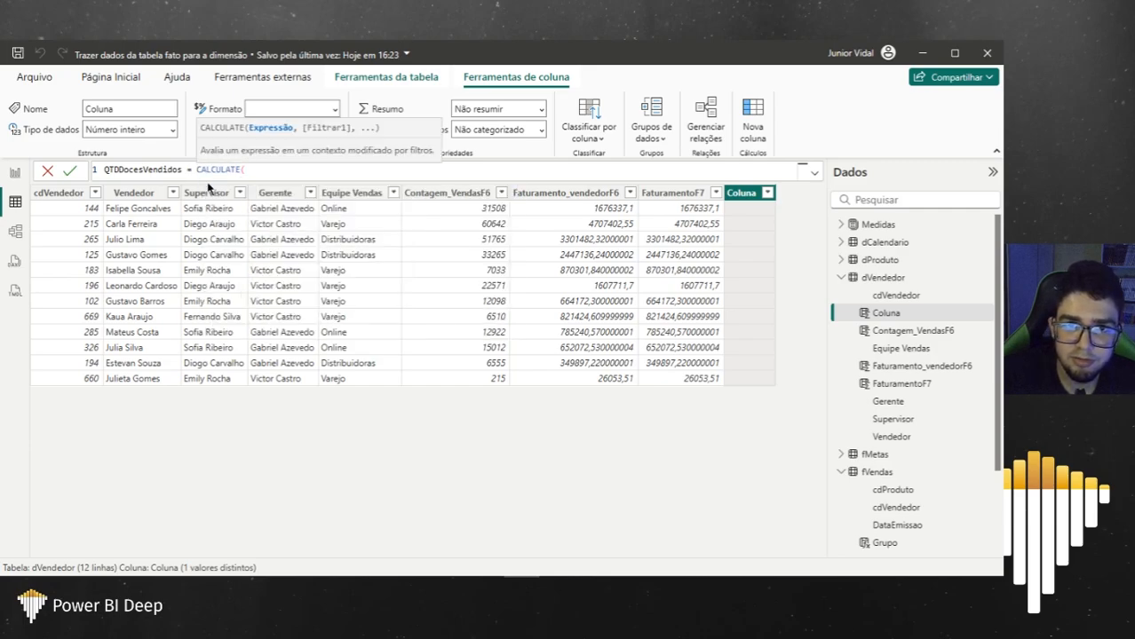
double_click(199, 169)
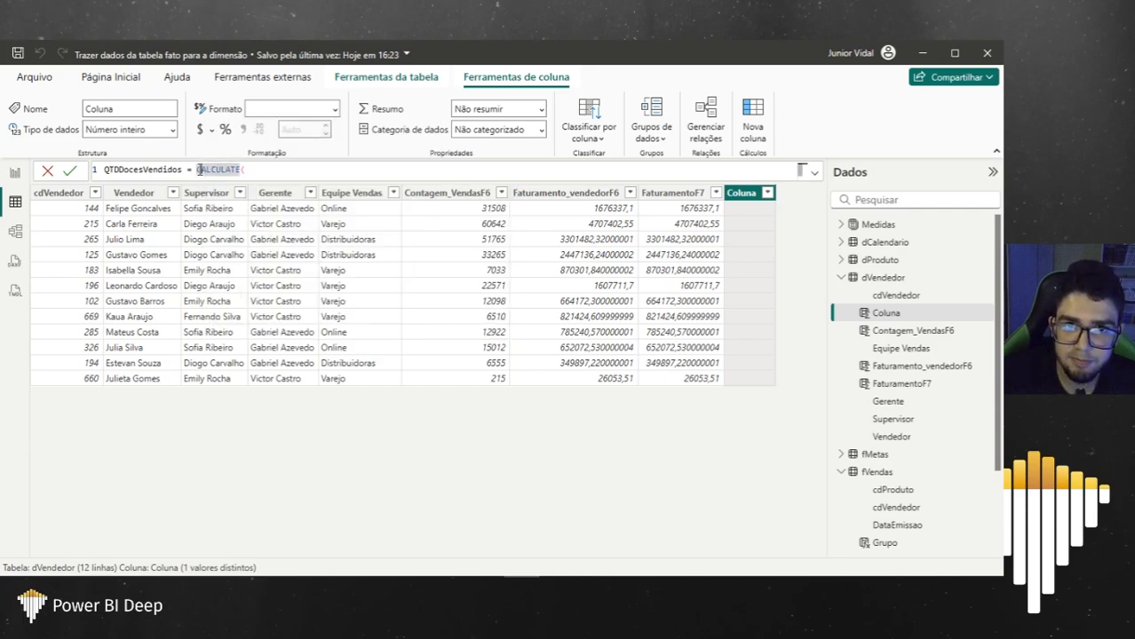
key(shift+Return)
click(207, 180)
key(shift+Return)
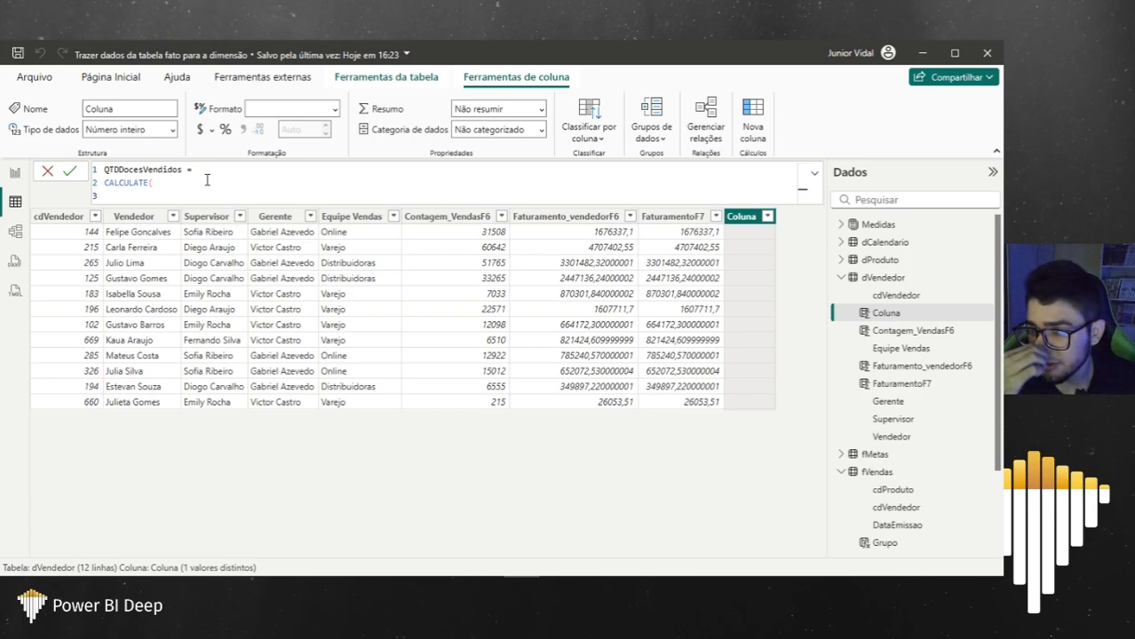
Step: Enter SUM(fVendas[QtdItens]) as the CALCULATE expression, close the function and commit the formula
text(f)
key(BackSpace)
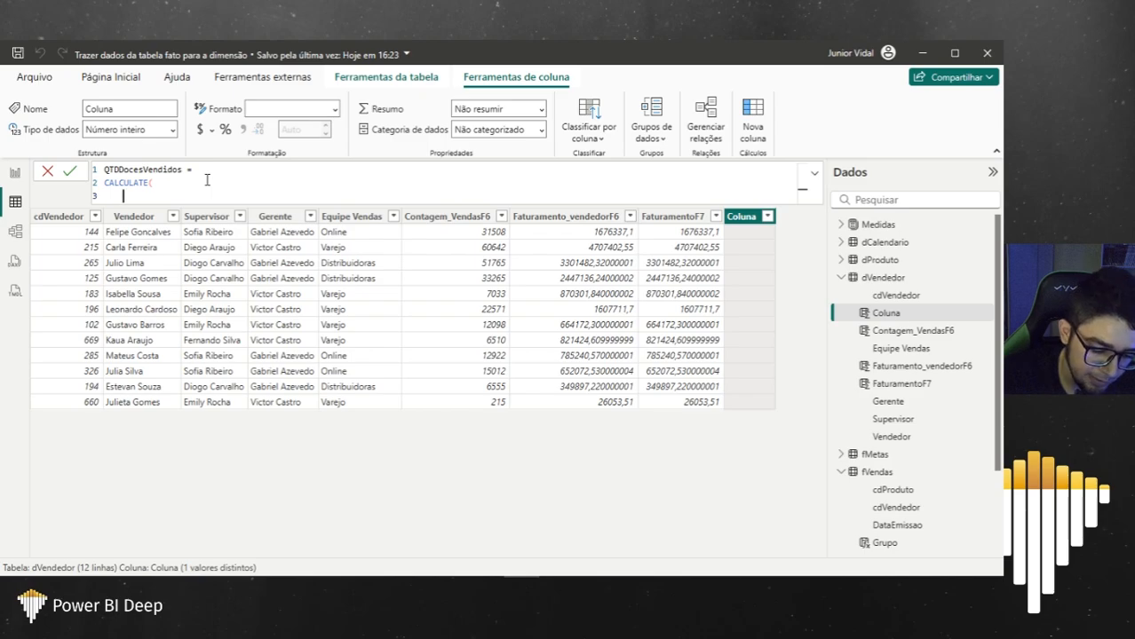
text(SUM()
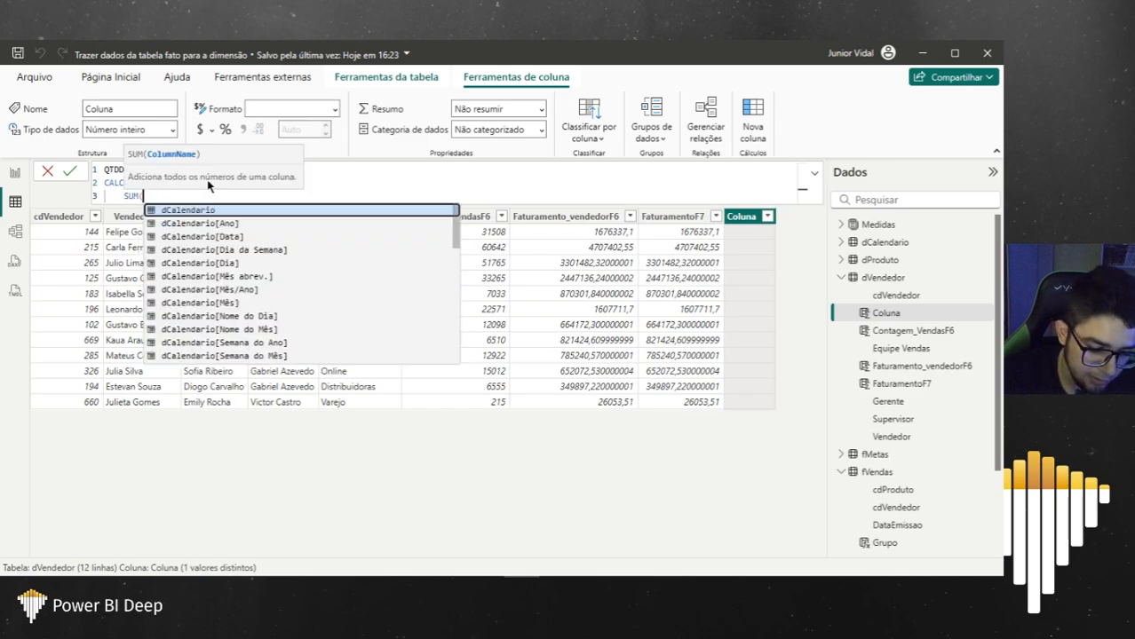
text(qt)
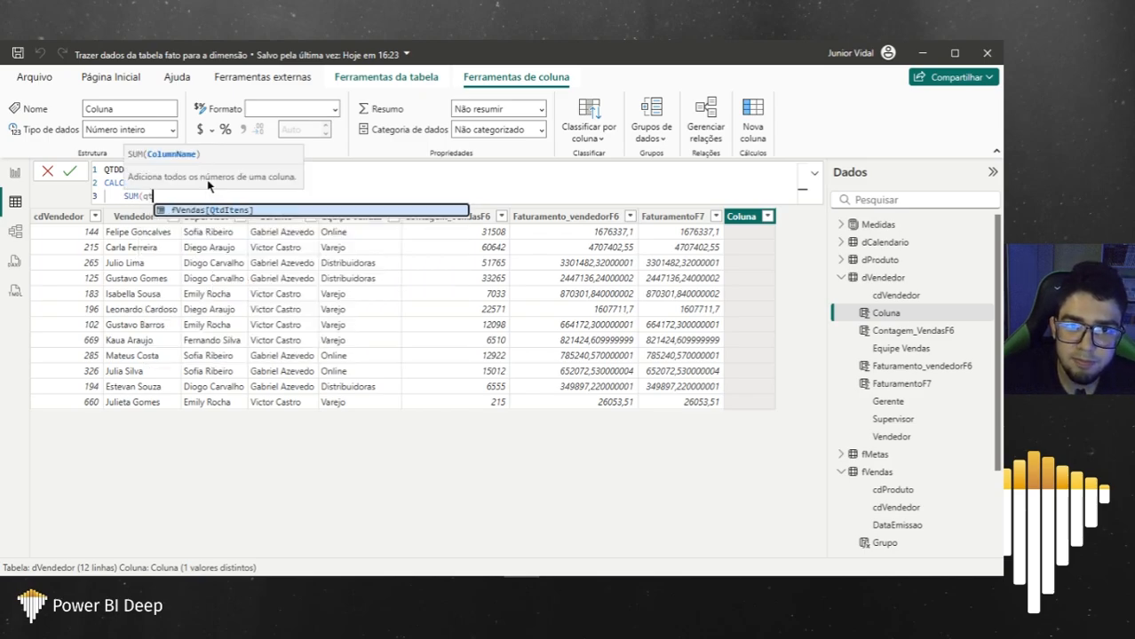
key(Tab)
text())
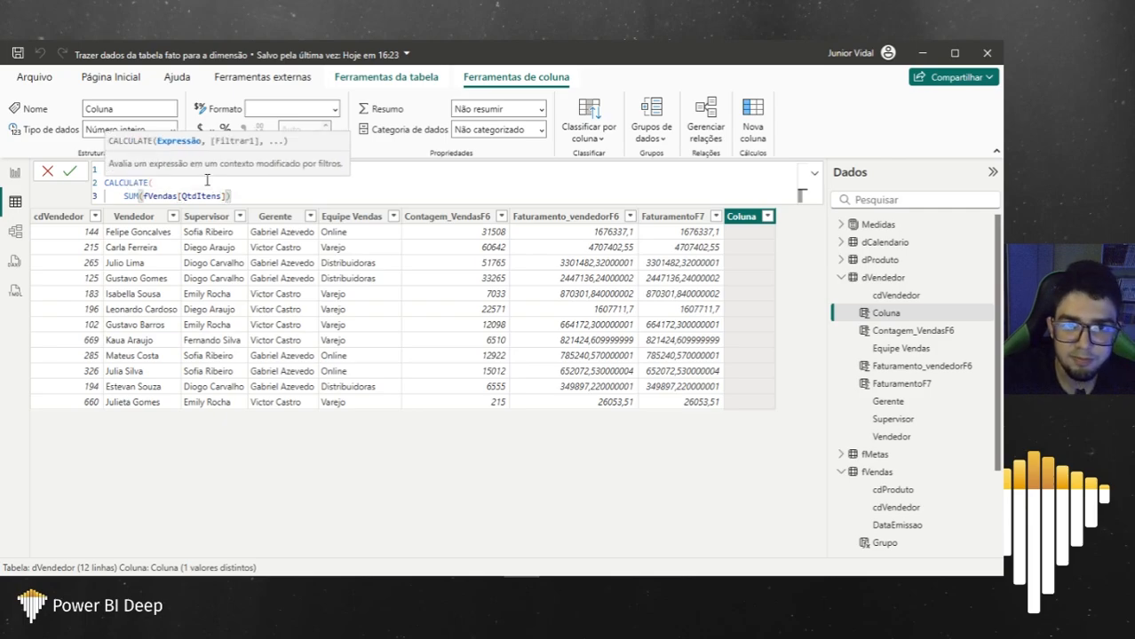
key(shift+Return)
text())
key(Return)
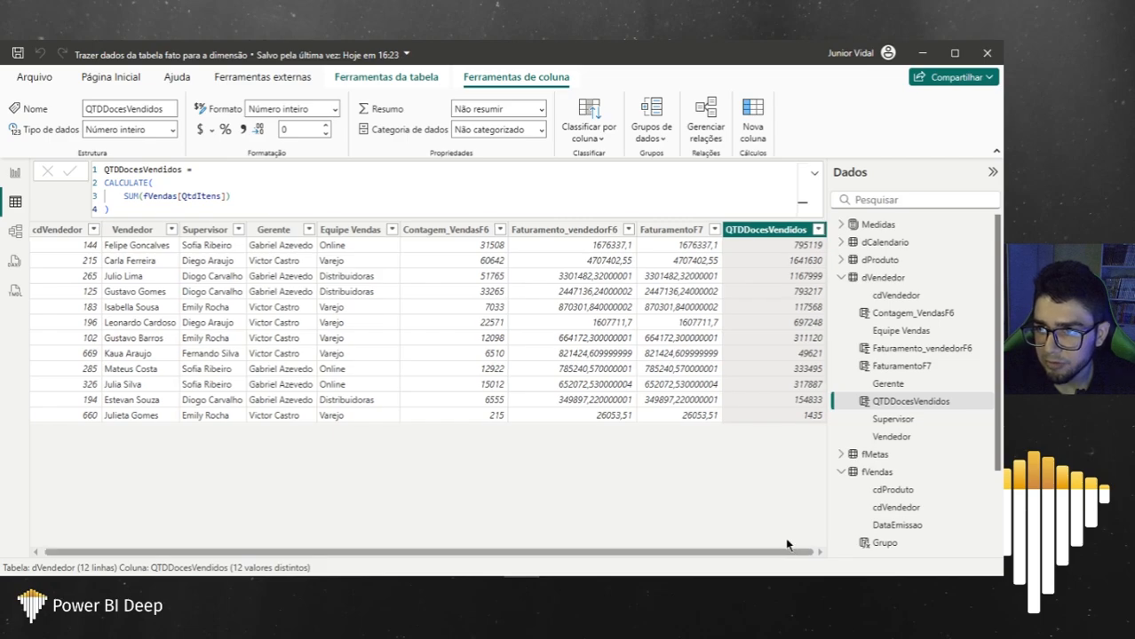
Step: Add the filter fVendas[Grupo] = "Doces" to the CALCULATE, commit it and check the column's values per seller
click(245, 199)
text(,)
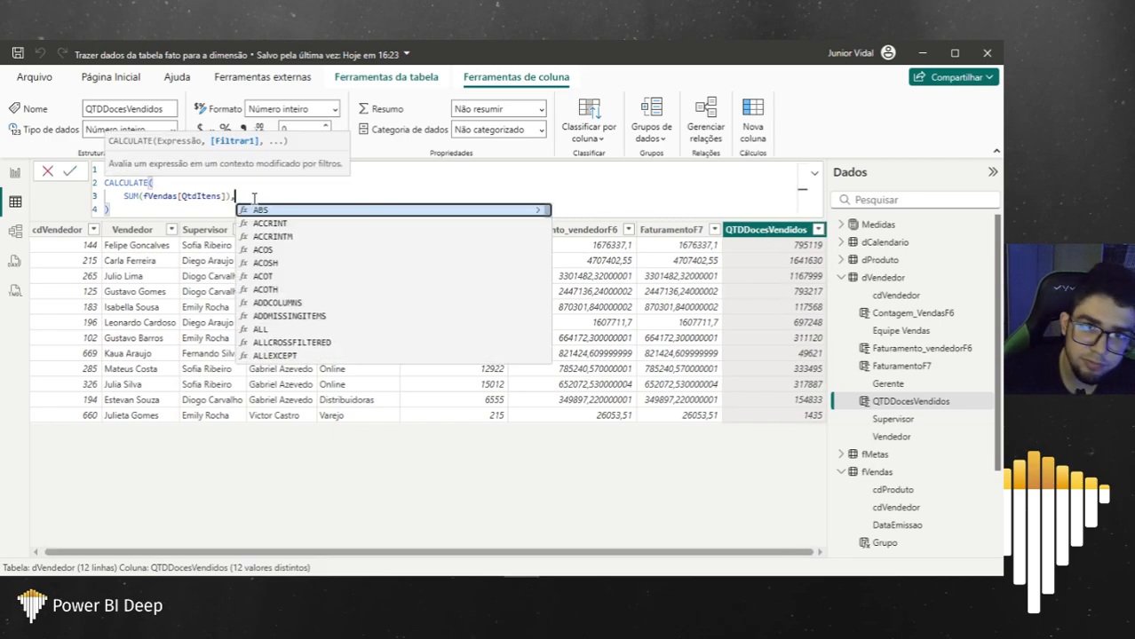
key(shift+Return)
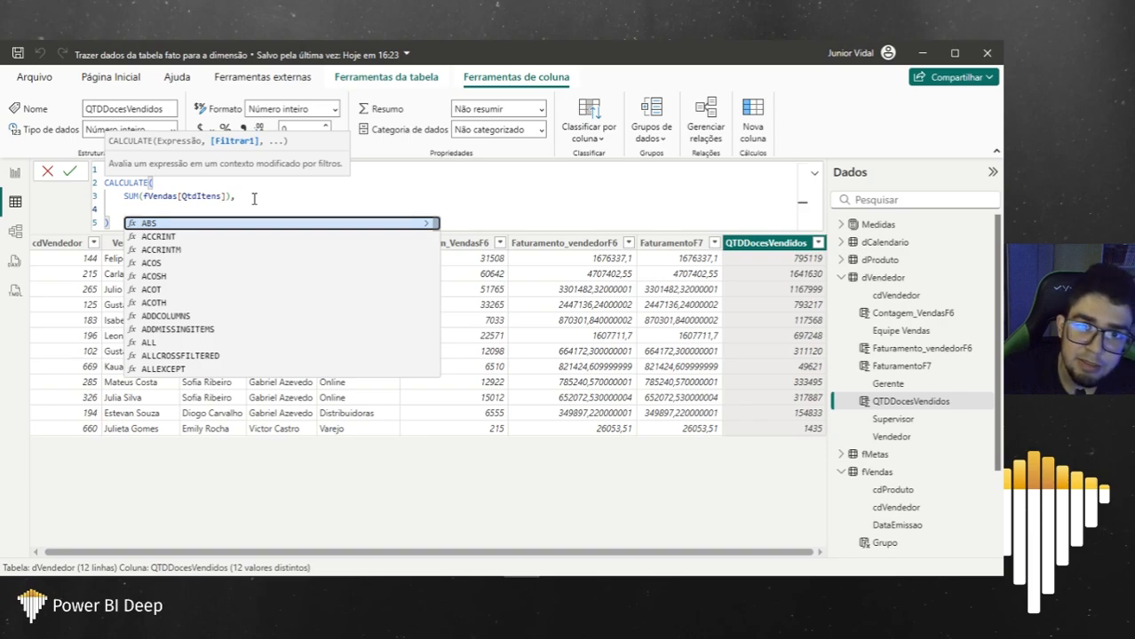
text(fv)
key(Down)
key(Tab)
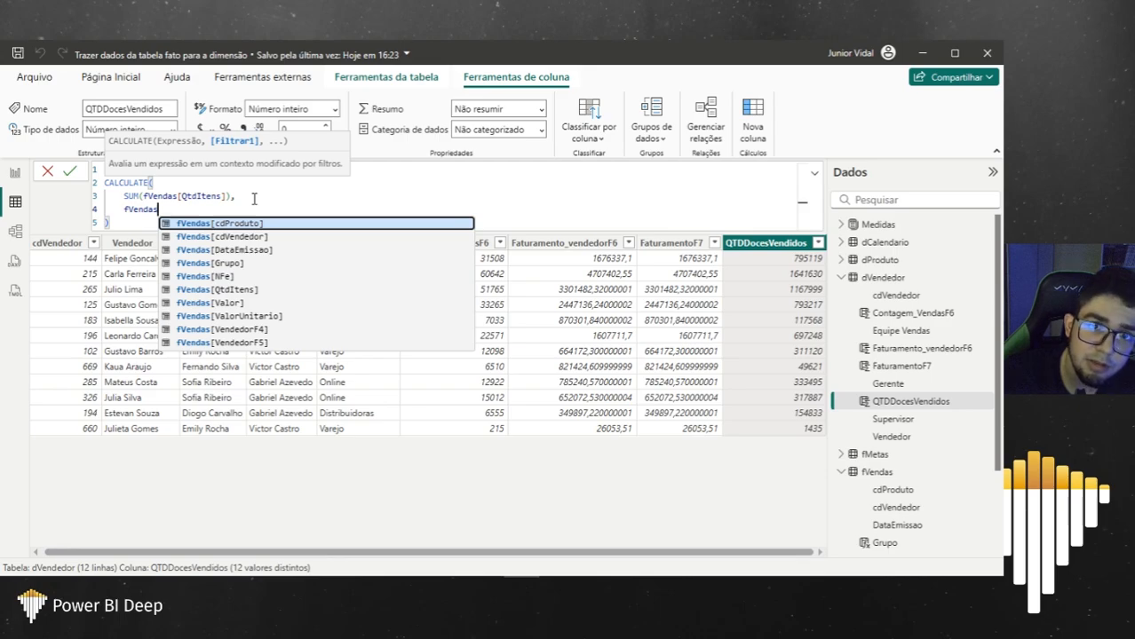
key(Down)
key(Down)
key(Down)
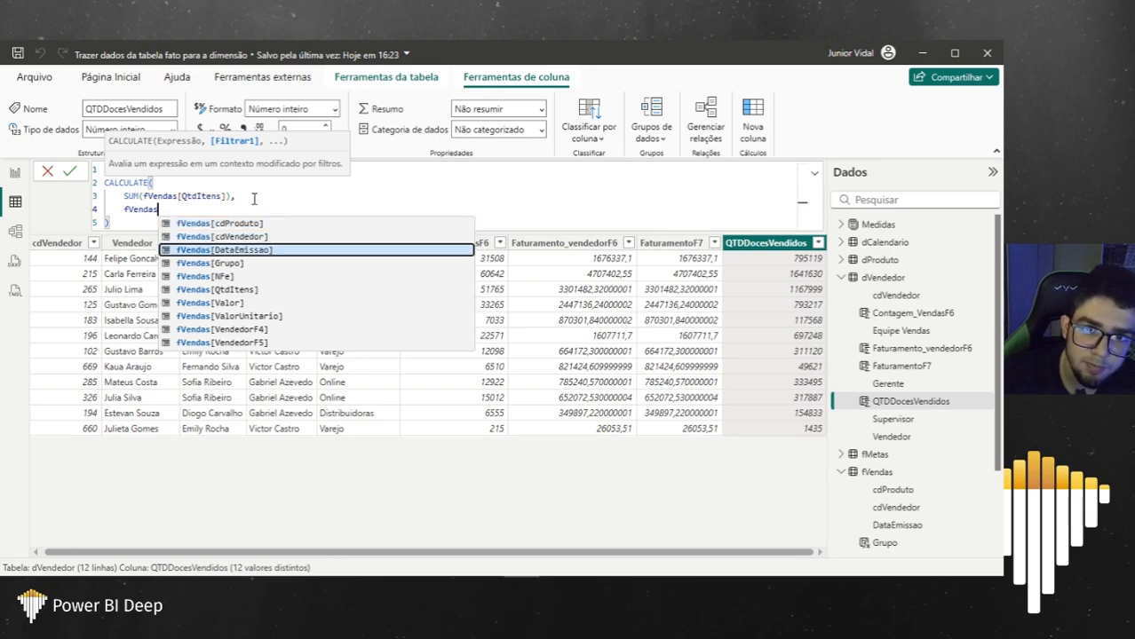
key(Tab)
text(= )
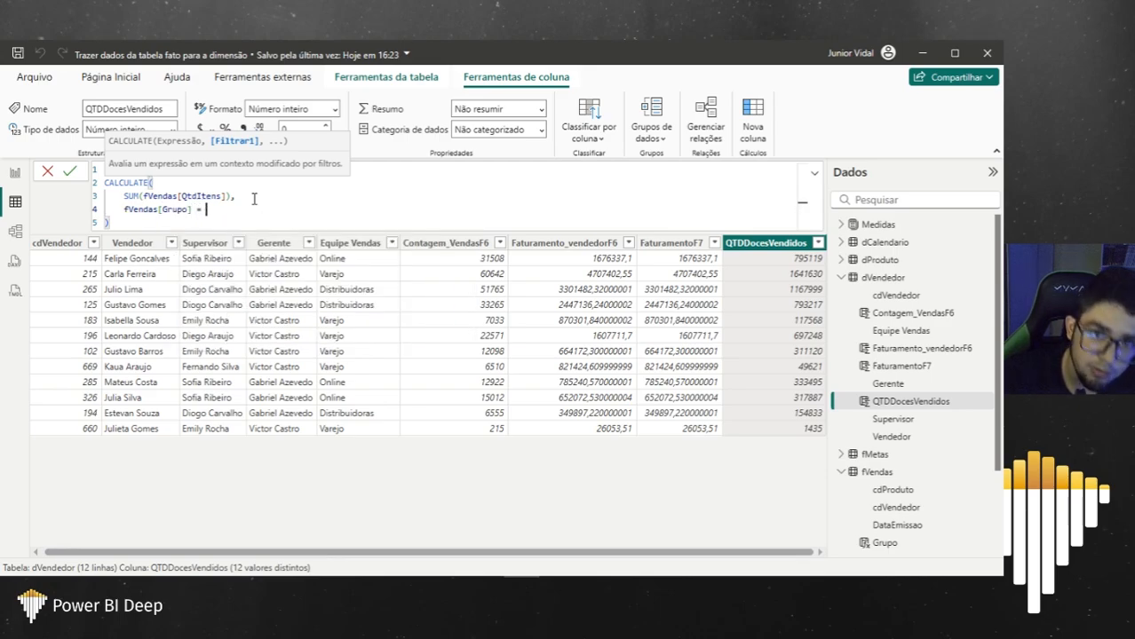
text("Doces")
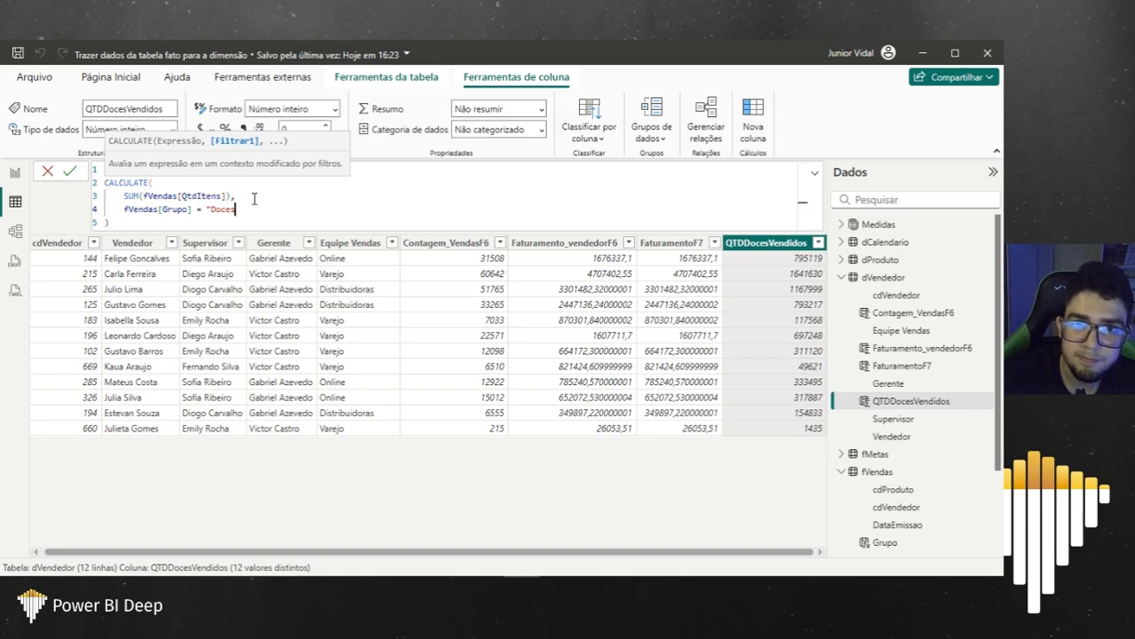
key(Return)
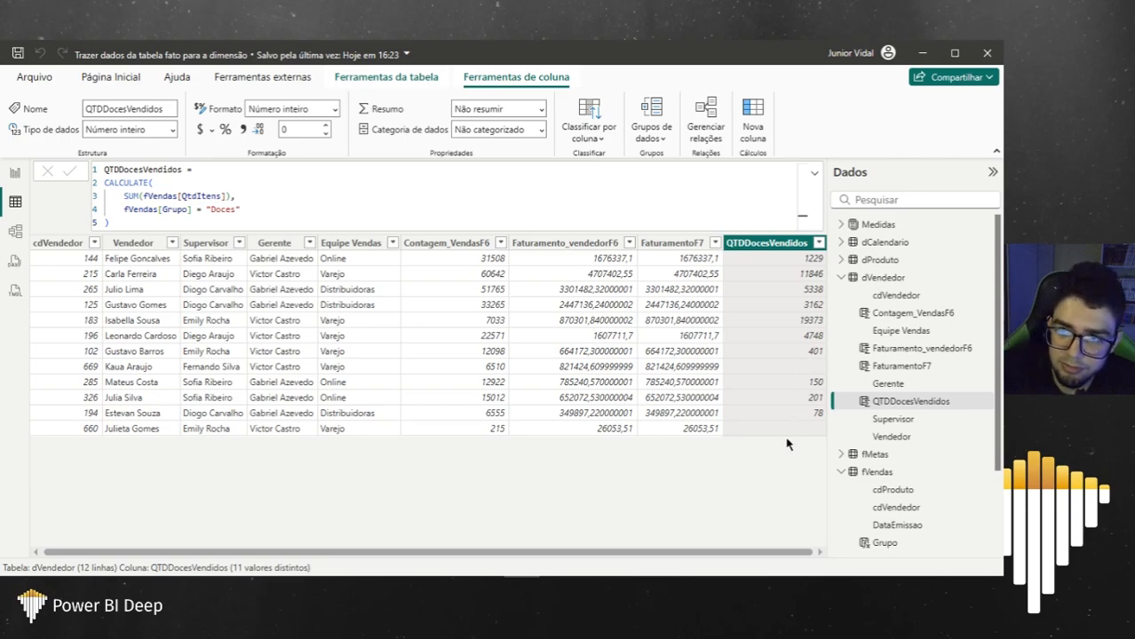
click(809, 338)
click(816, 258)
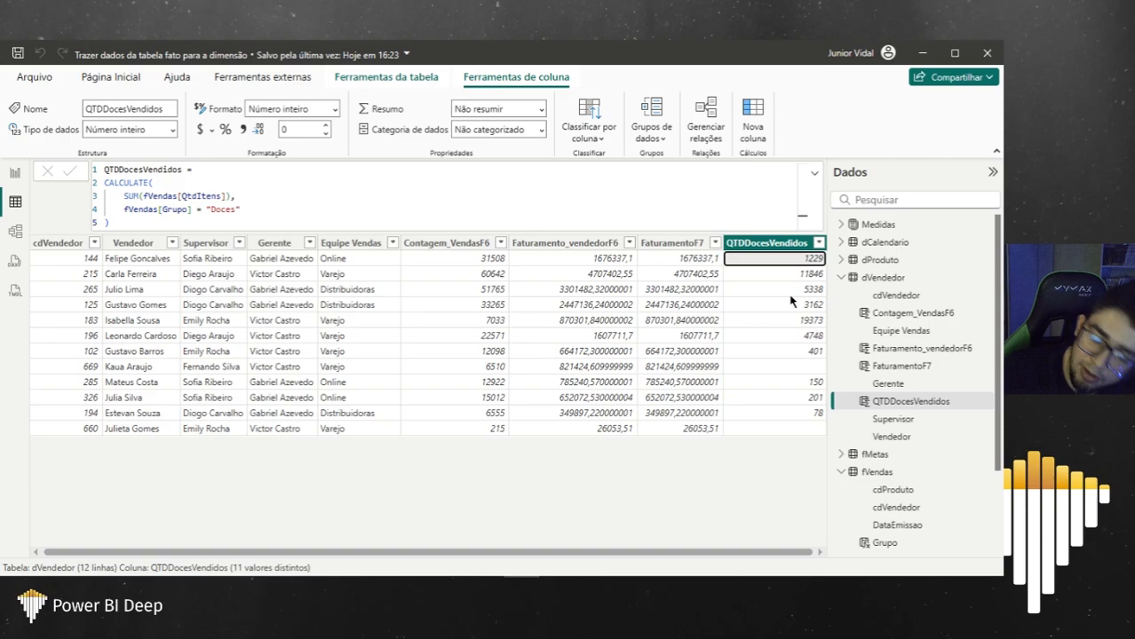
Step: Declare a variable QtdDocesVendidos with VAR on a new line above CALCULATE in the QTDDocesVendidos column's formula
click(797, 243)
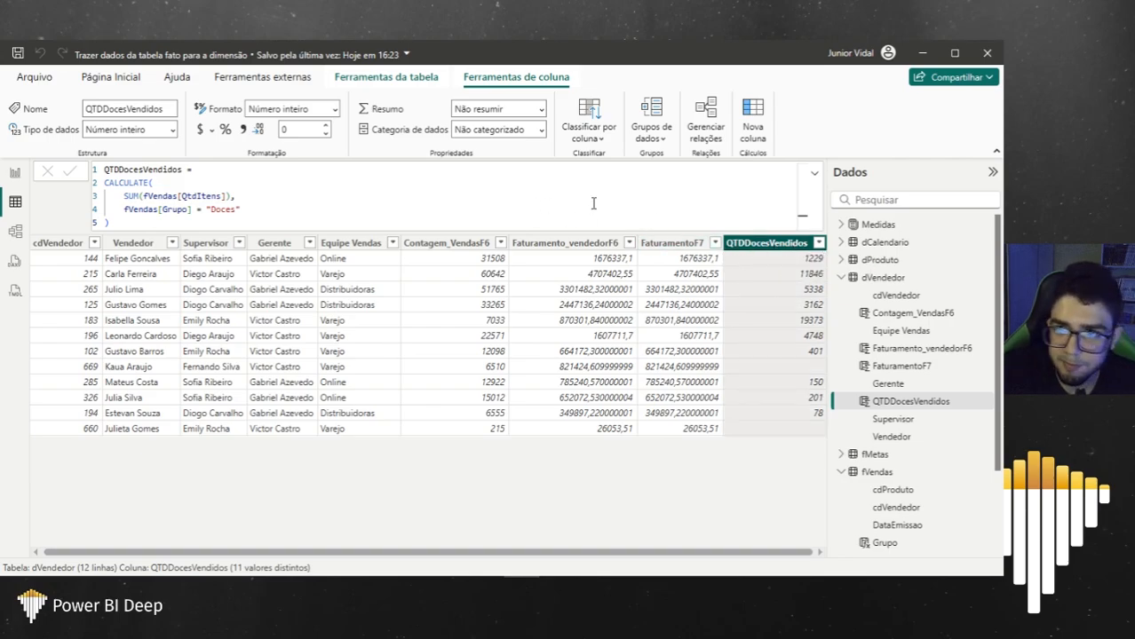
click(206, 172)
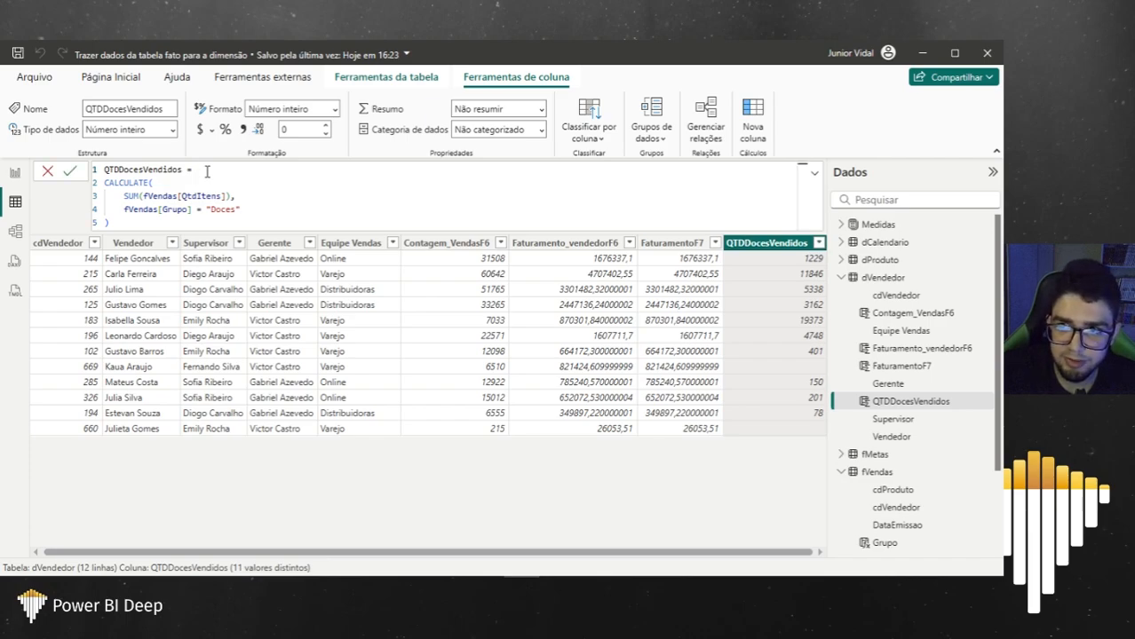
key(shift+Return)
text(VAR )
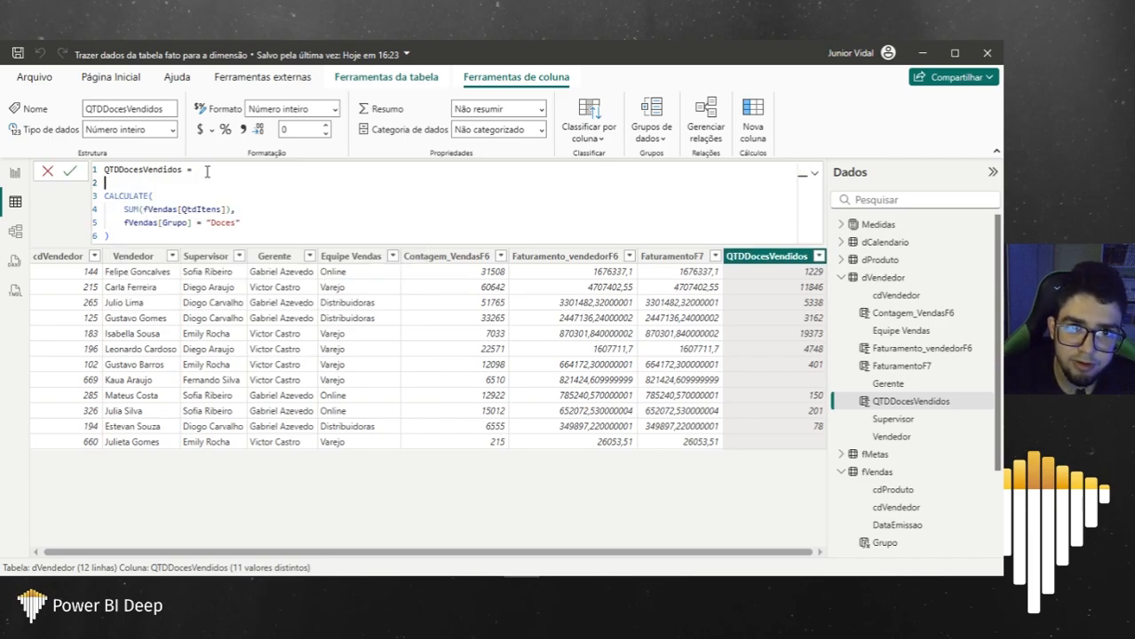
text(Q)
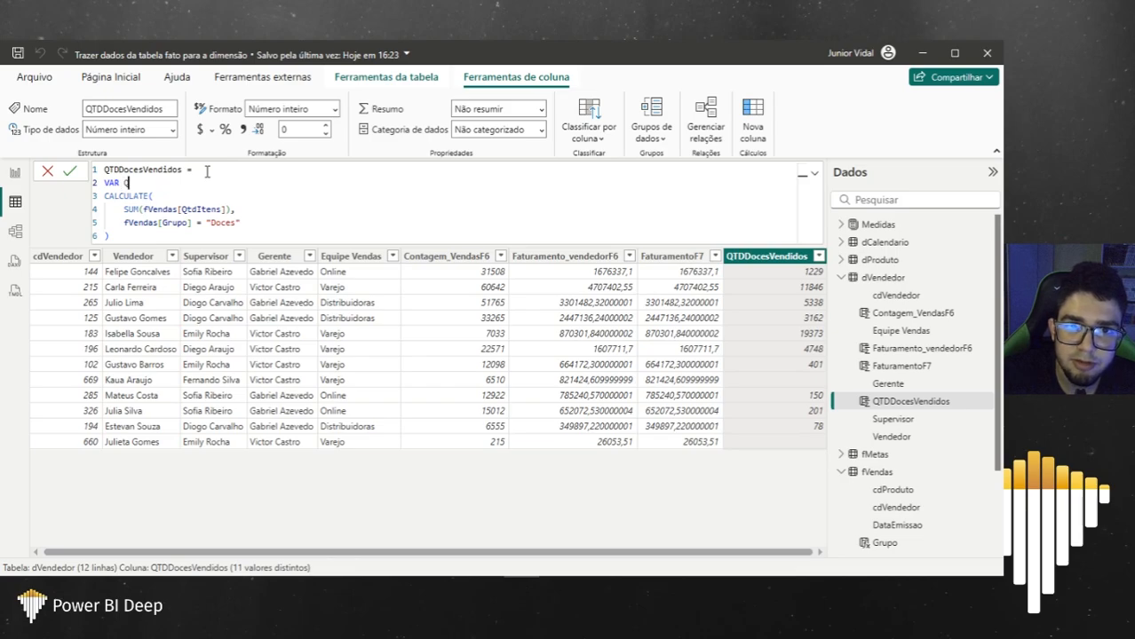
text(tdV)
key(BackSpace)
text(De)
text(cesVendidos)
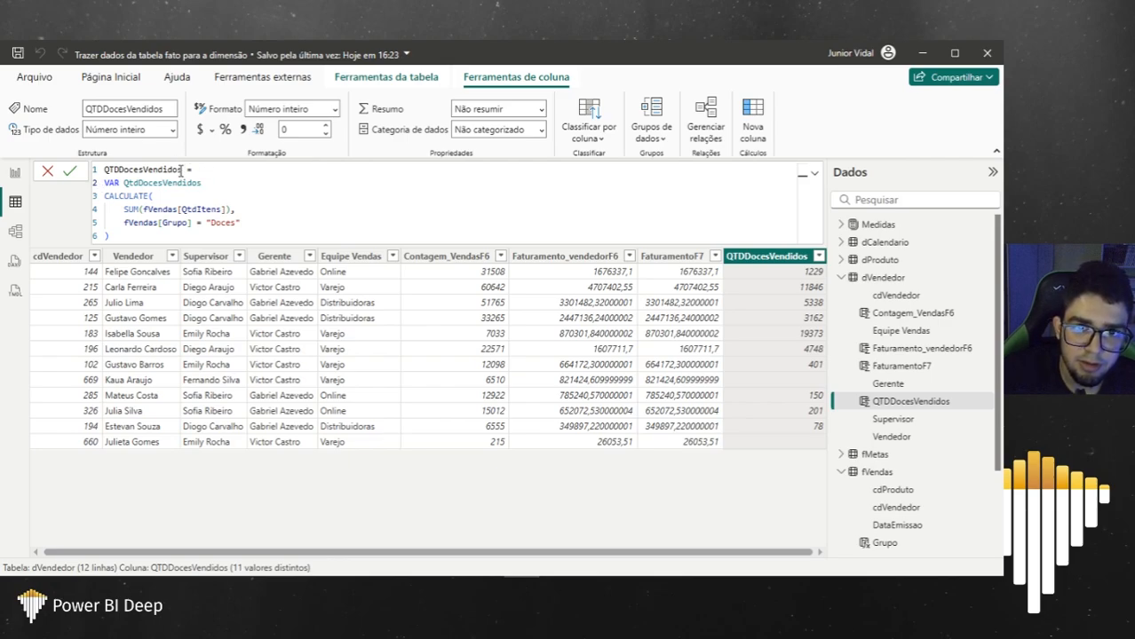
Step: Rename the column VendedorDoce in its formula and add an equals sign after the QtdDocesVendidos variable name
drag(182, 169, 48, 151)
text(Vendedor)
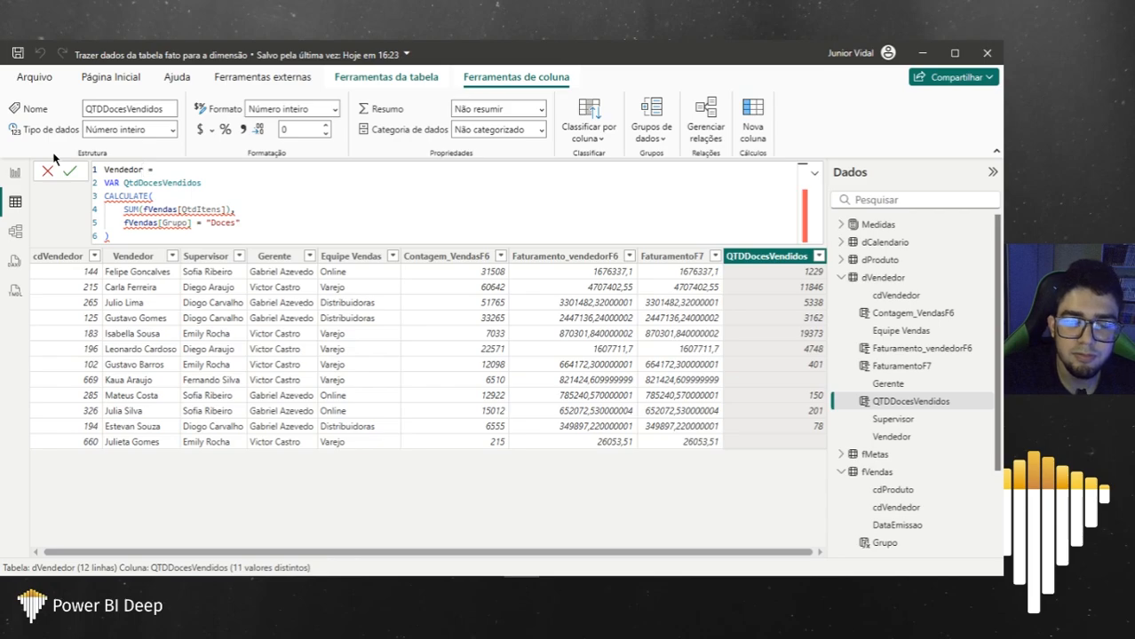
text(Doce)
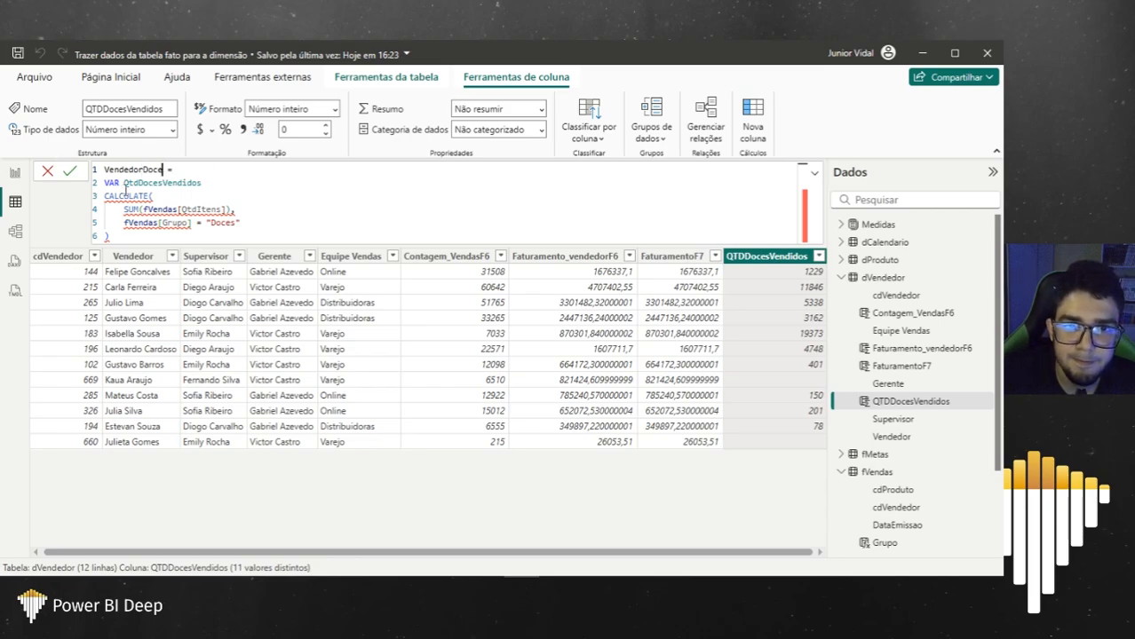
click(187, 235)
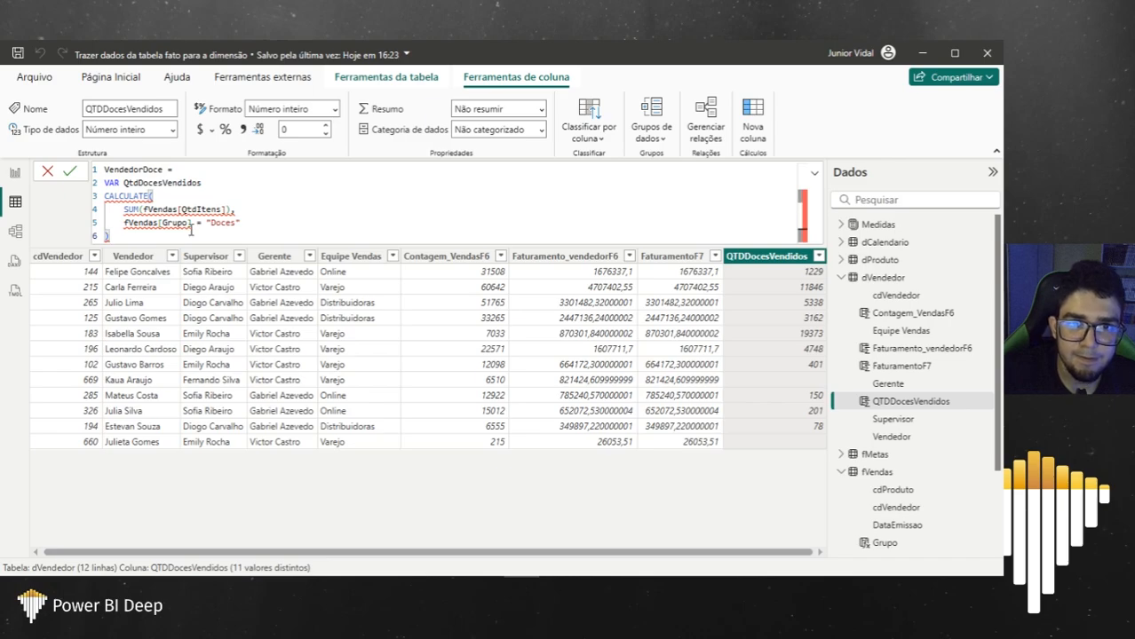
click(226, 183)
text(=)
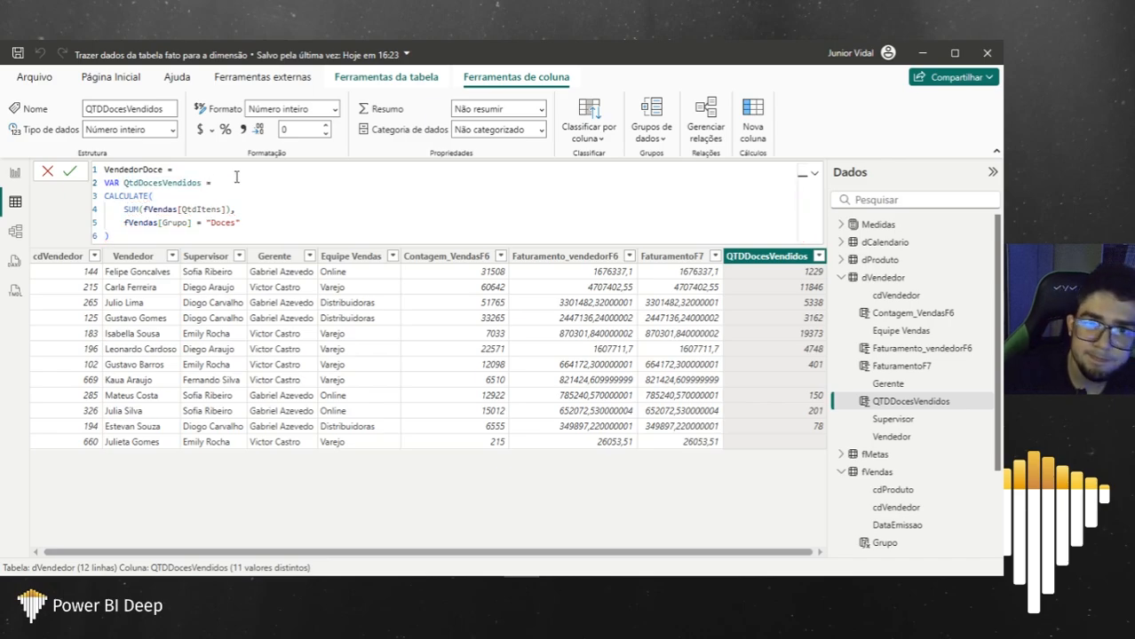
Step: Add a RETURN line below the CALCULATE block and open a new line for its expression
click(170, 233)
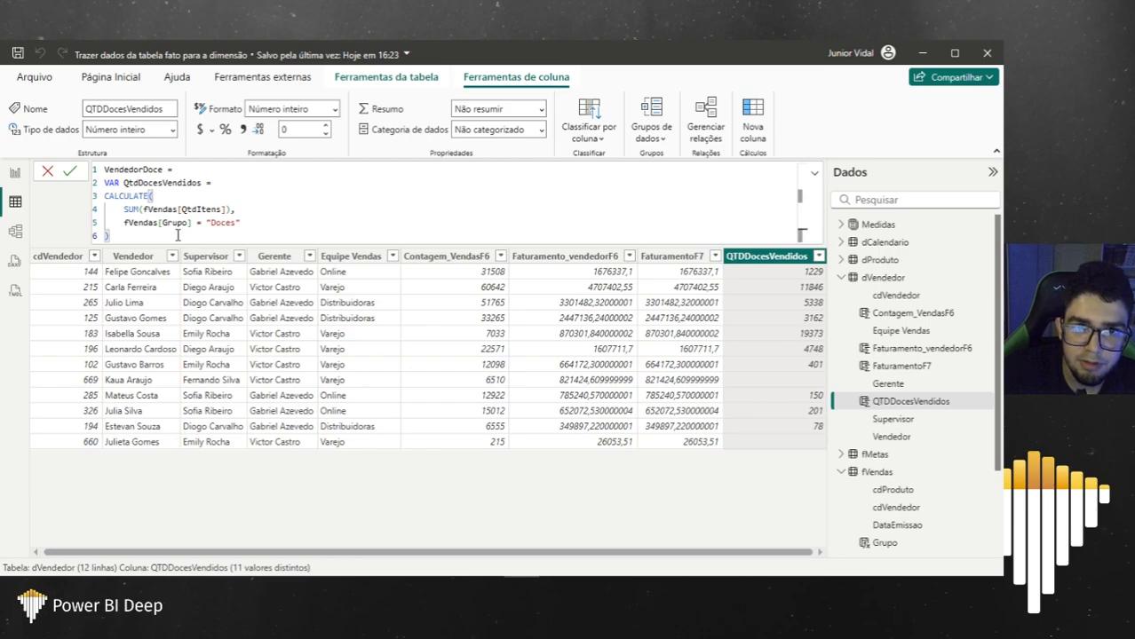
key(shift+Return)
text(VAR)
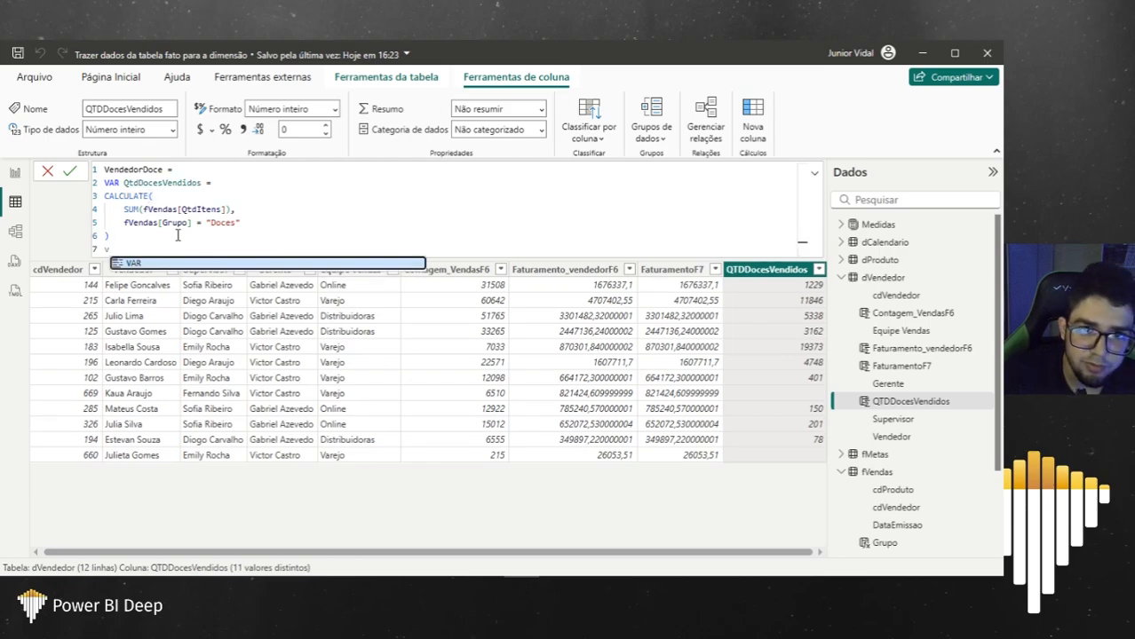
key(Tab)
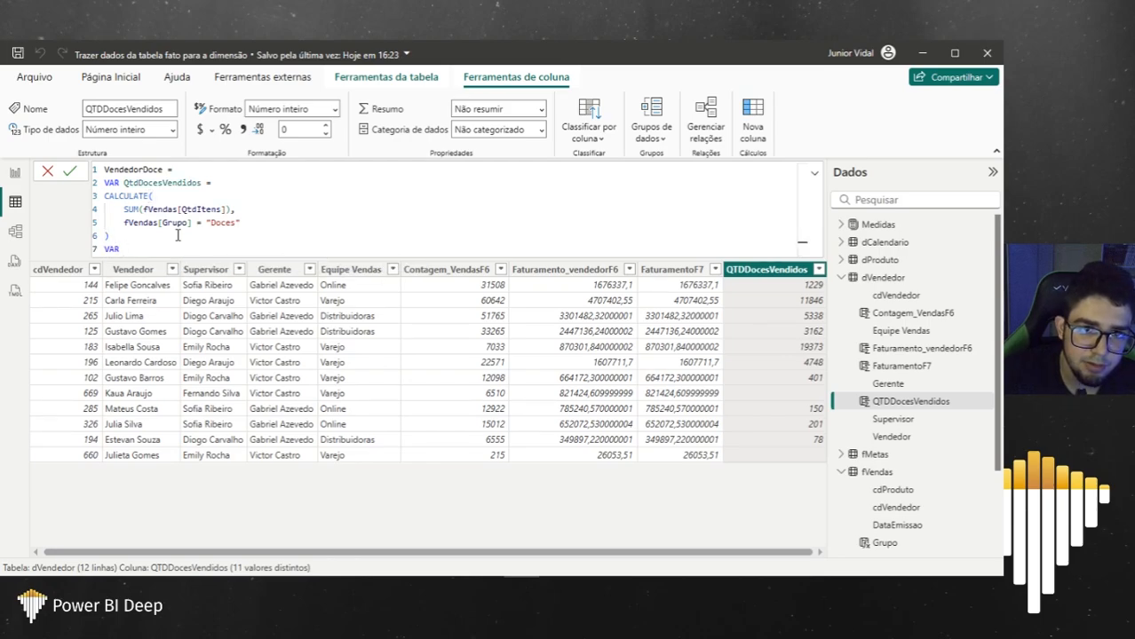
key(BackSpace)
key(BackSpace)
key(BackSpace)
key(BackSpace)
text(RETURN)
key(Tab)
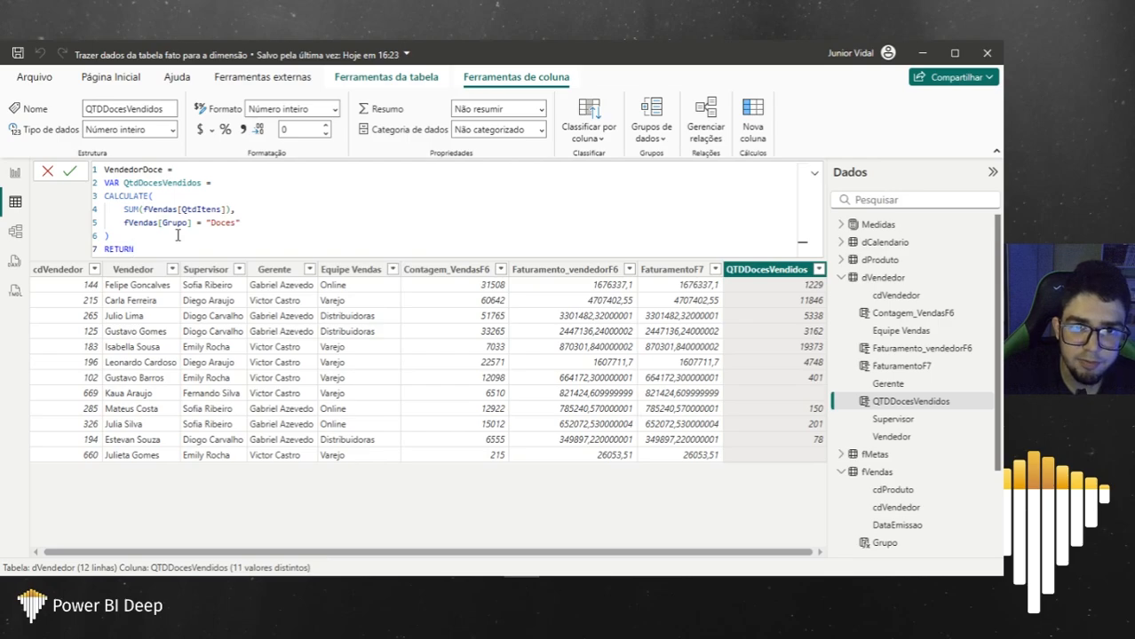
key(shift+Return)
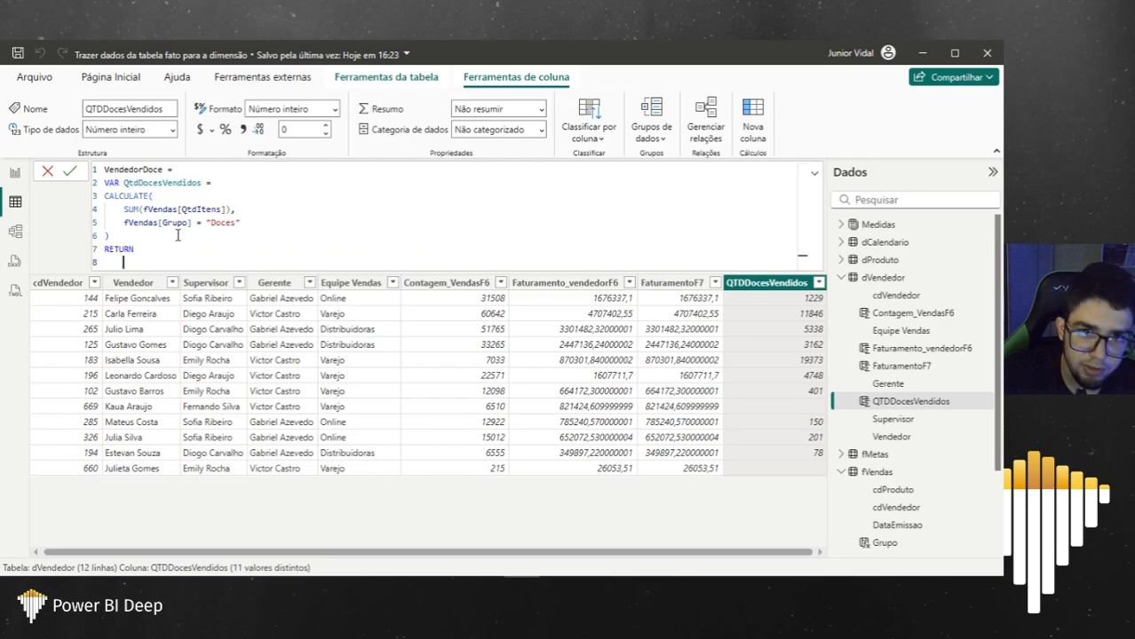
Step: Begin the RETURN expression with an IF that tests whether QtdDocesVendidos >= 1000
text(IF()
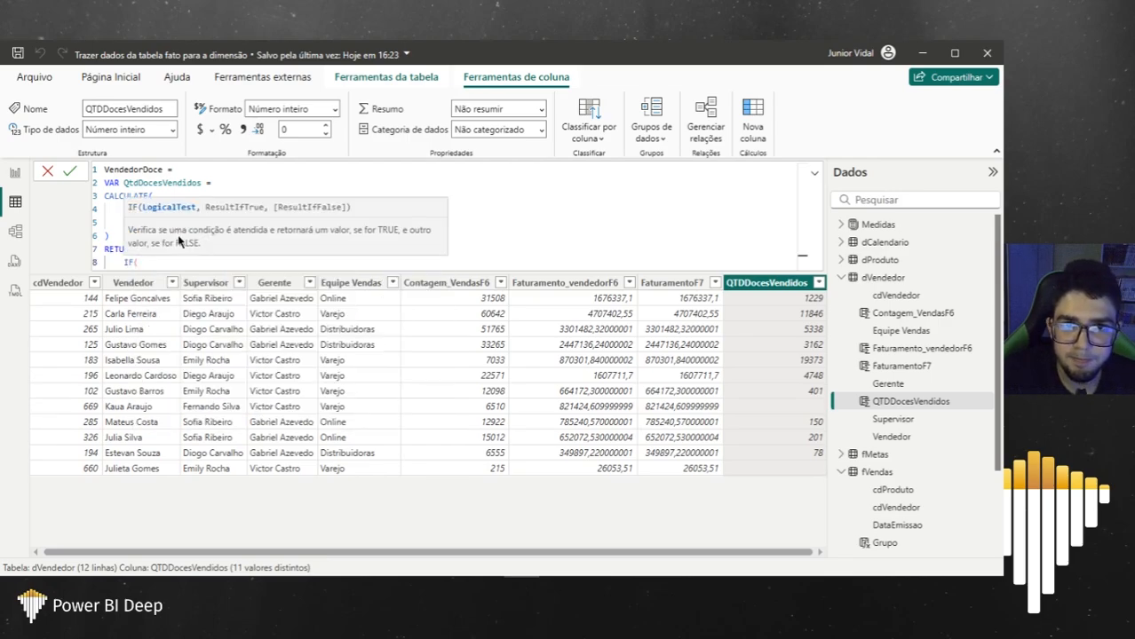
text(qt)
key(Down)
key(Down)
key(Down)
key(Down)
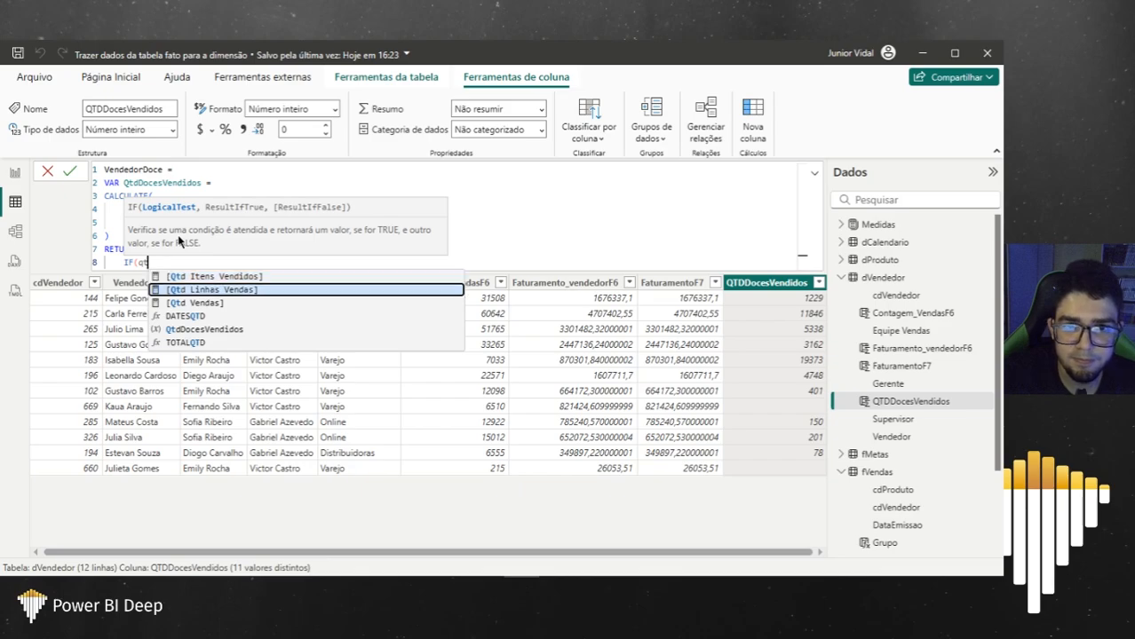
key(Tab)
text(>)
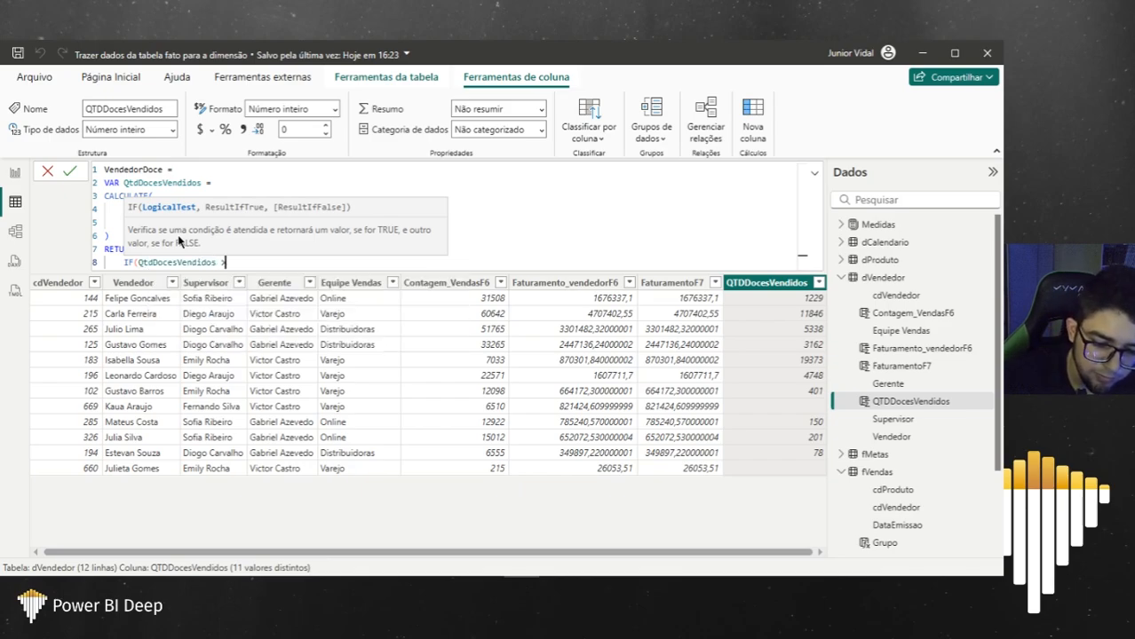
text( 1000)
key(BackSpace)
key(BackSpace)
key(BackSpace)
key(BackSpace)
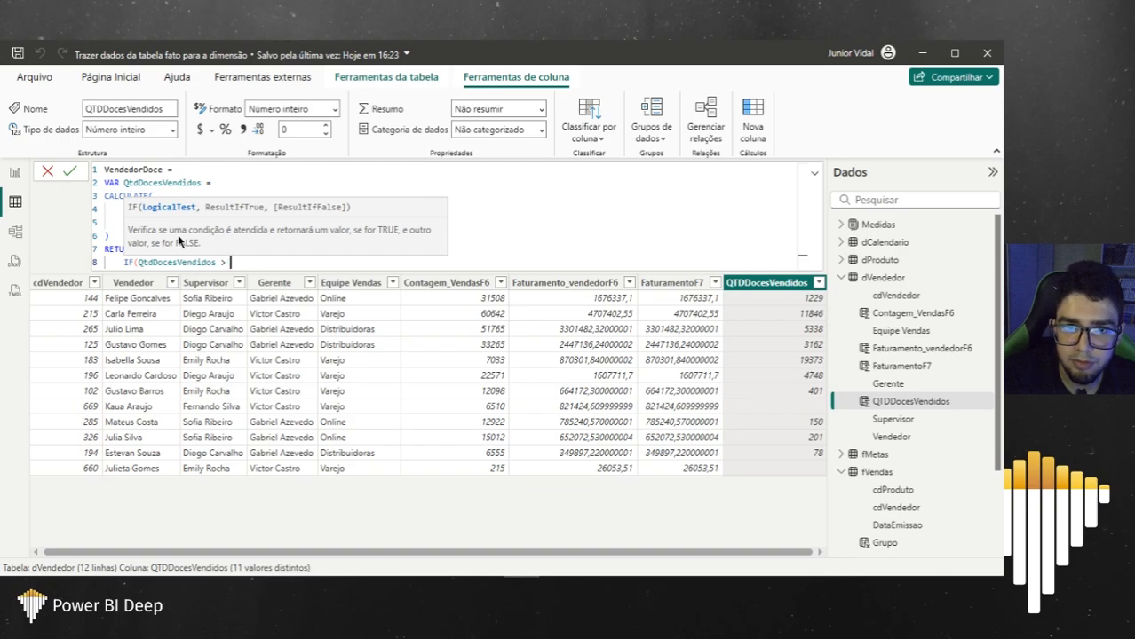
text(= 1000)
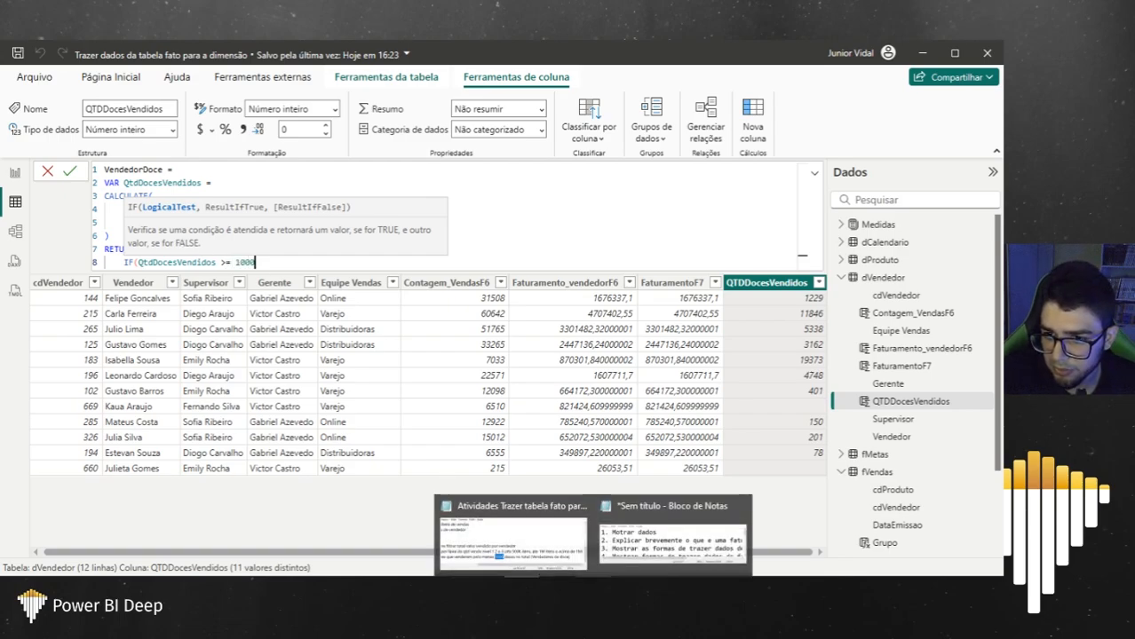
Step: Complete the IF with "S" as the true result and "N" as the false result, and commit the formula
mouse_move(578, 554)
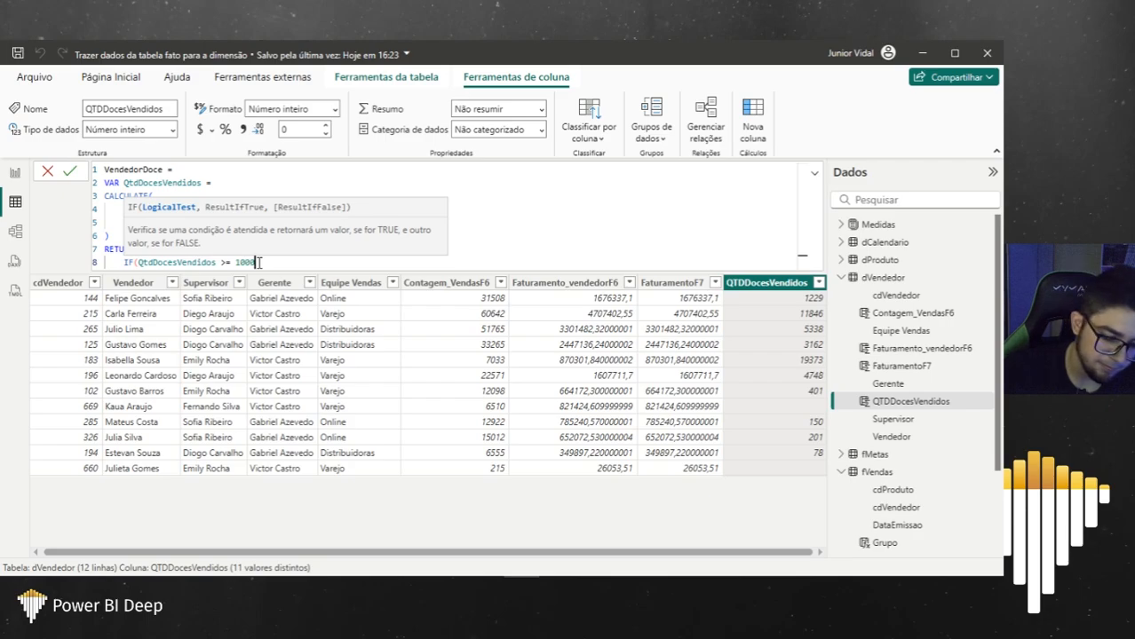
text(,)
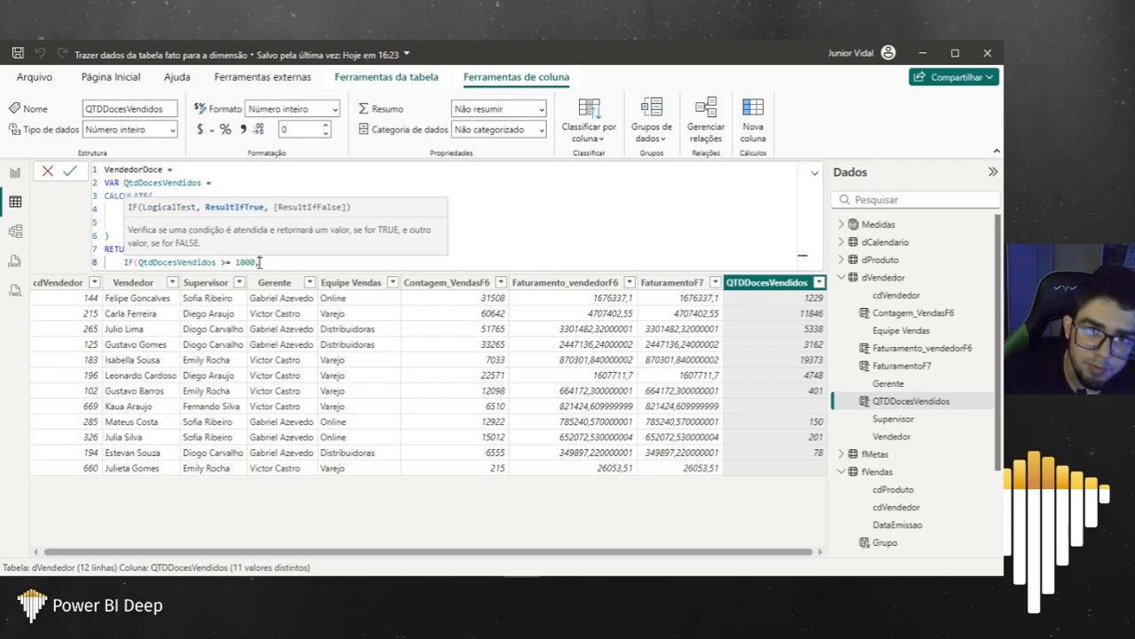
text( "s)
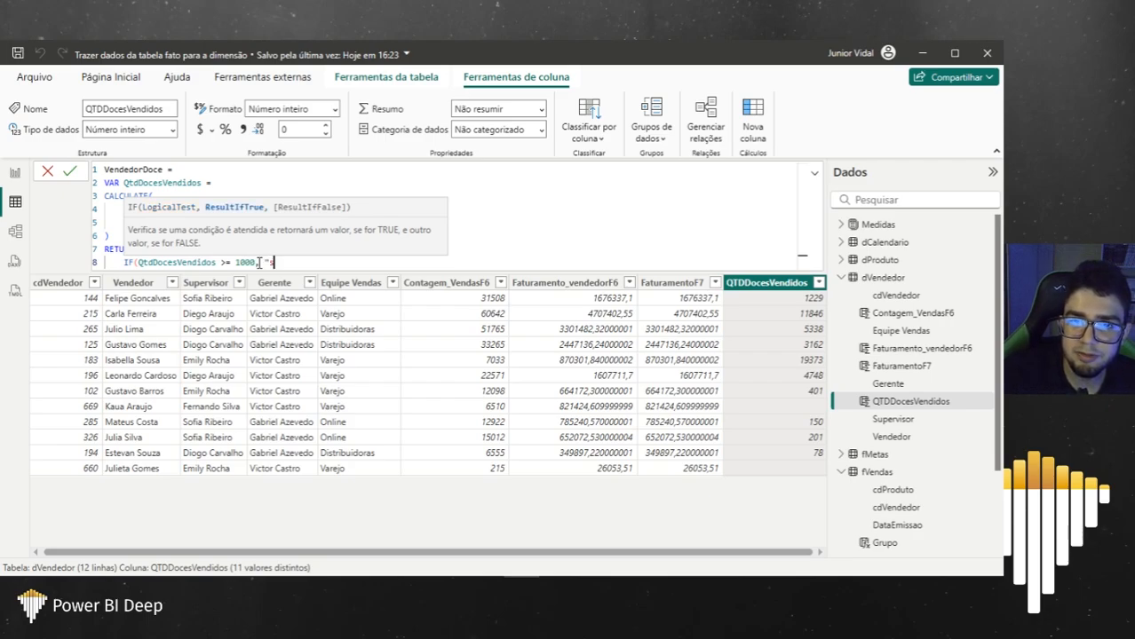
text(")
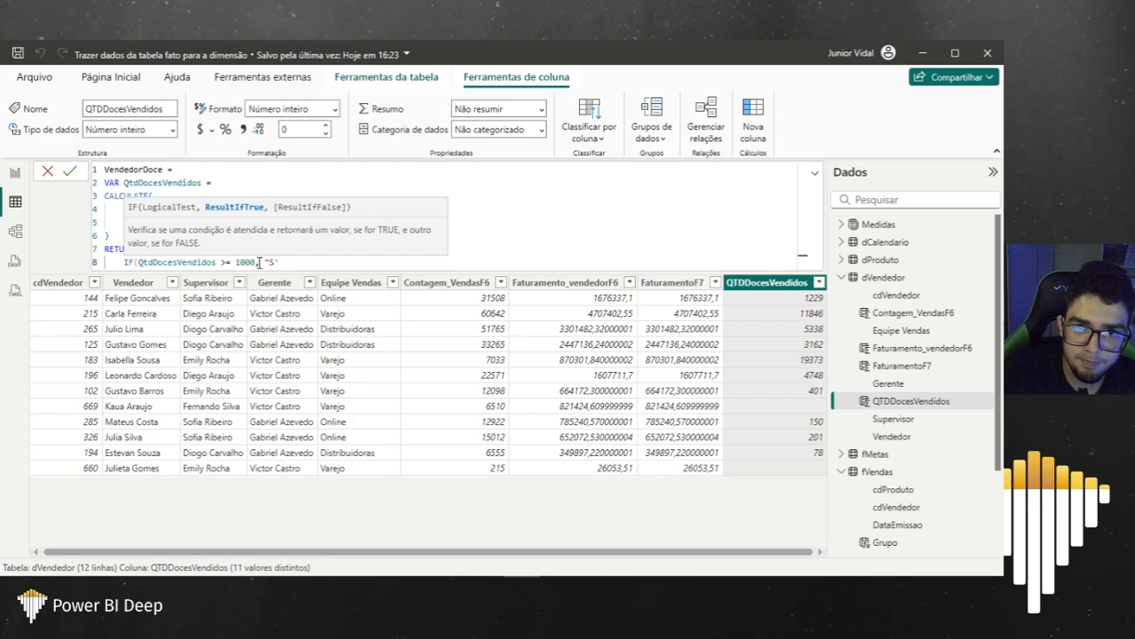
text(,"N"))
key(Return)
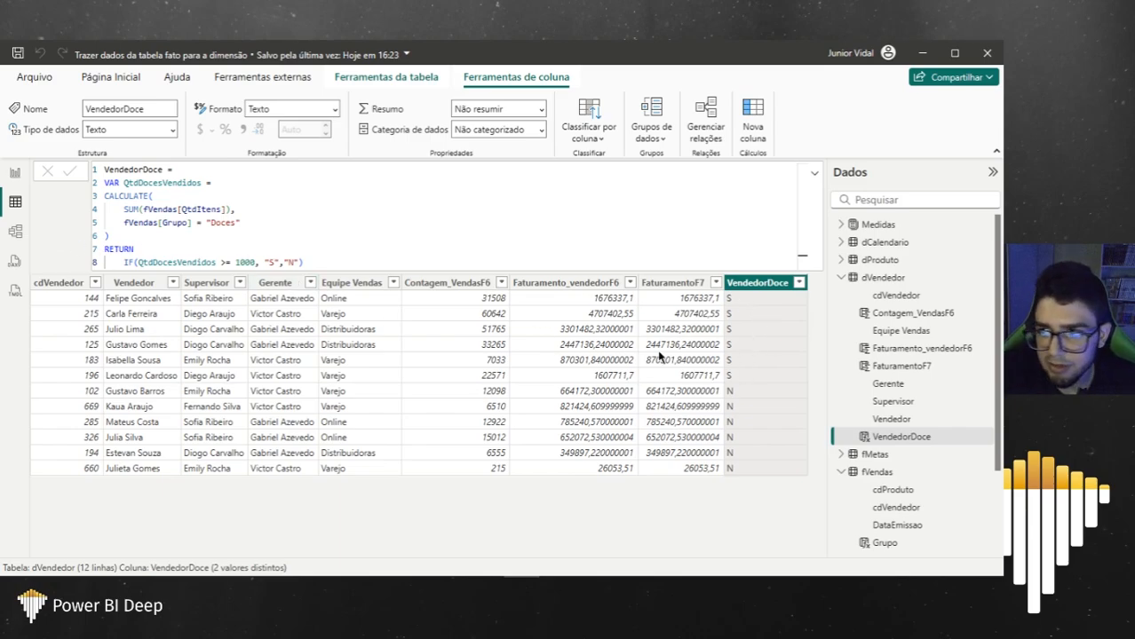
Step: Review the RELATED formula behind the Grupo column of the fVendas table
click(842, 278)
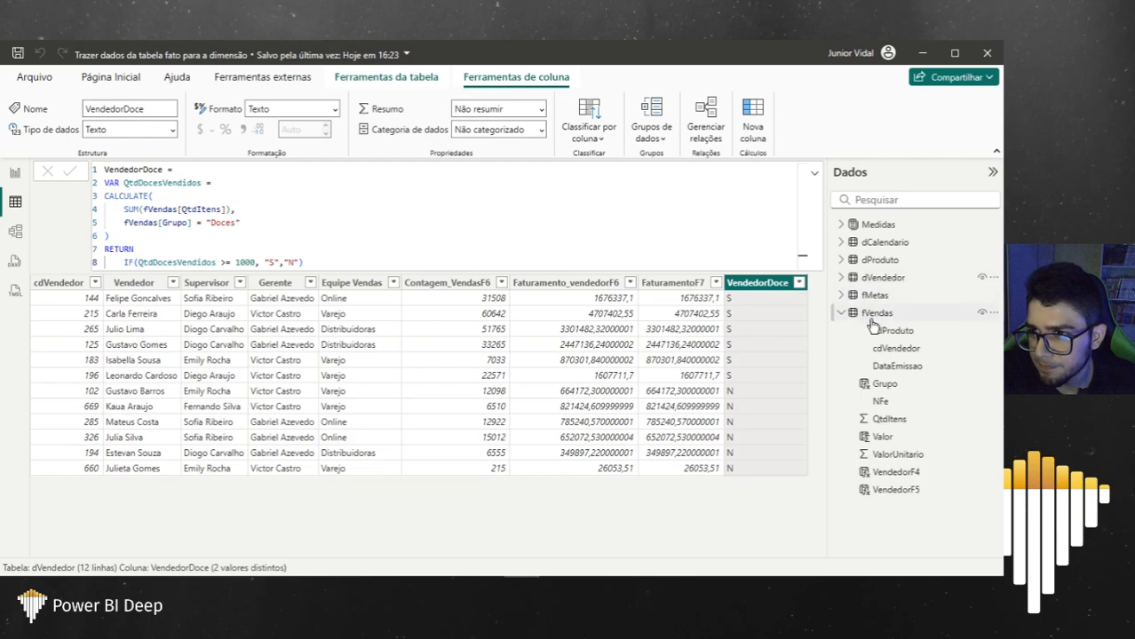
click(874, 314)
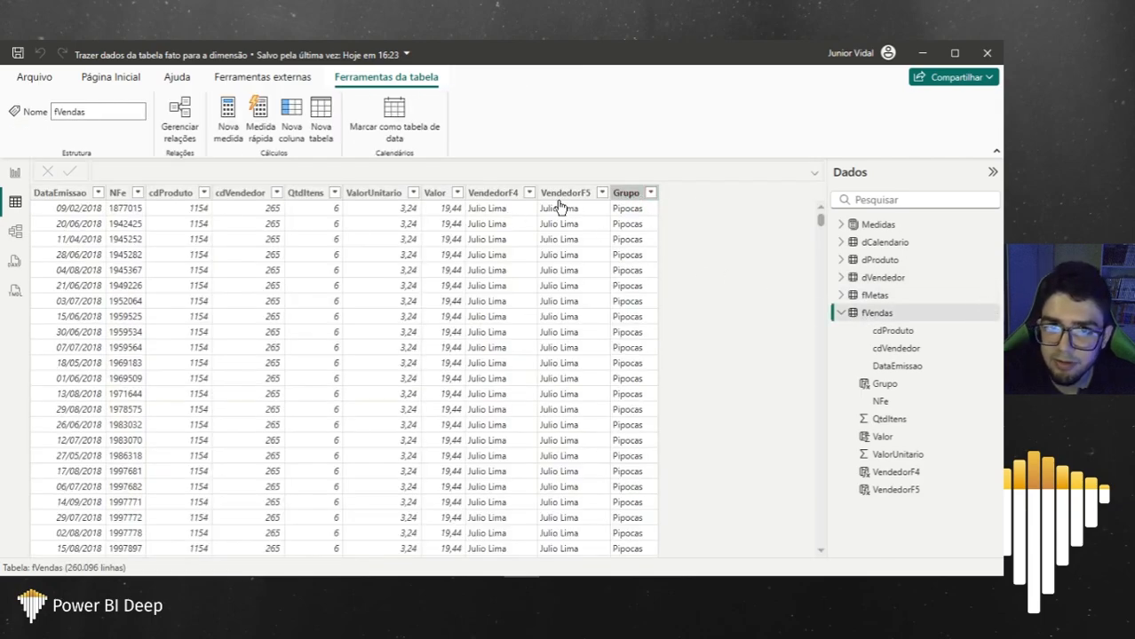
click(627, 192)
drag(302, 169, 86, 160)
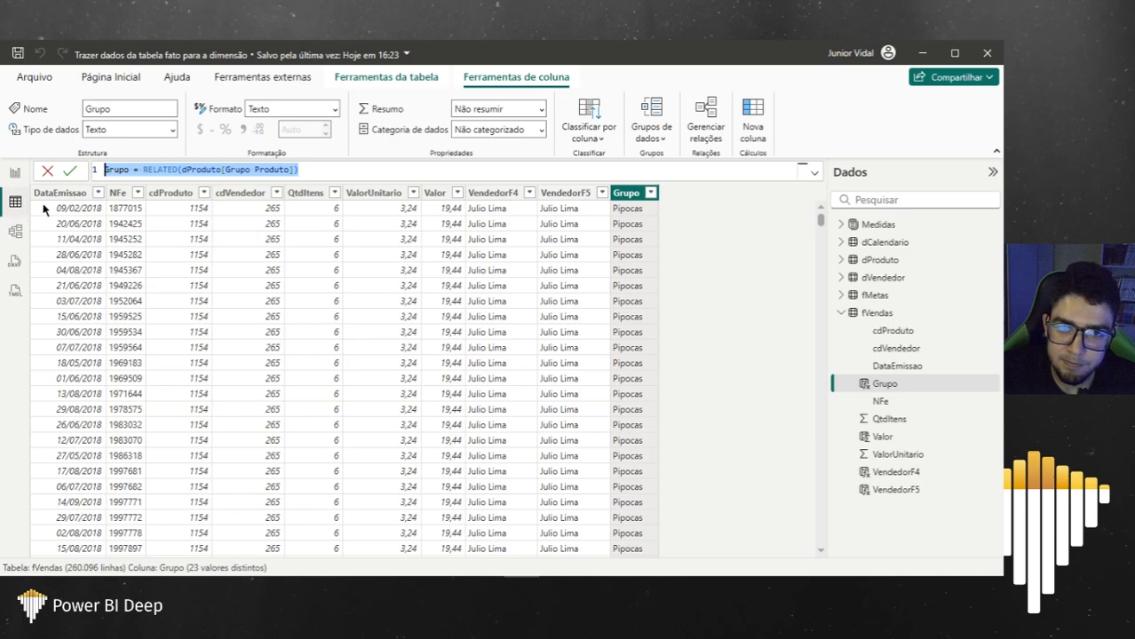
Step: Return to the VendedorDoce formula in dVendedor and review its SUM expression and its fVendas[Grupo] = "Doces" filter
click(849, 318)
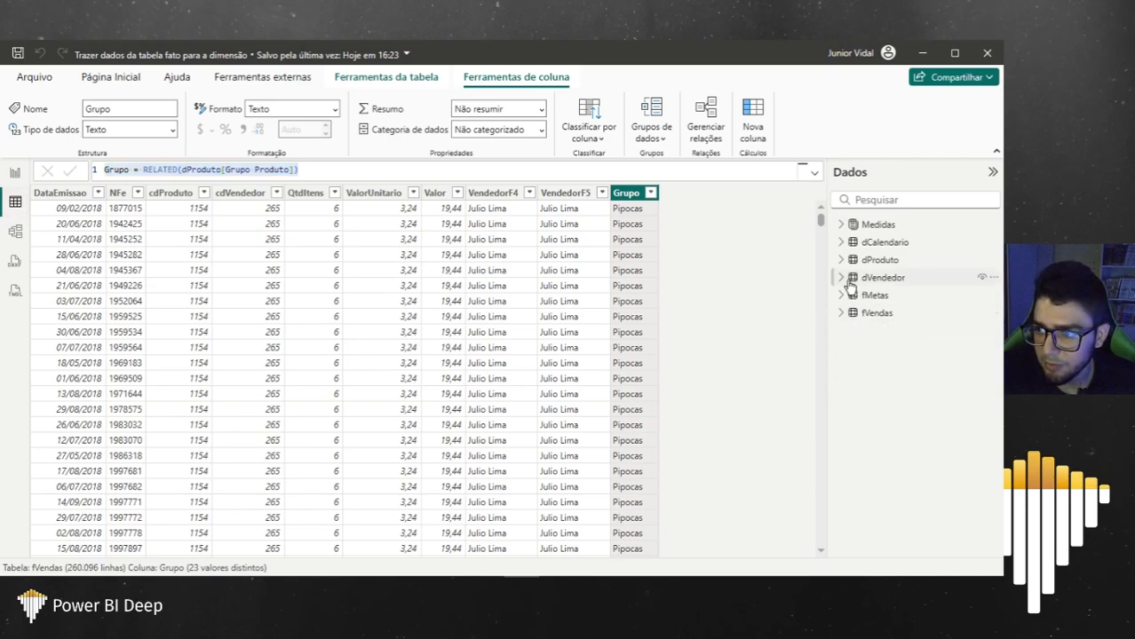
click(860, 279)
click(755, 193)
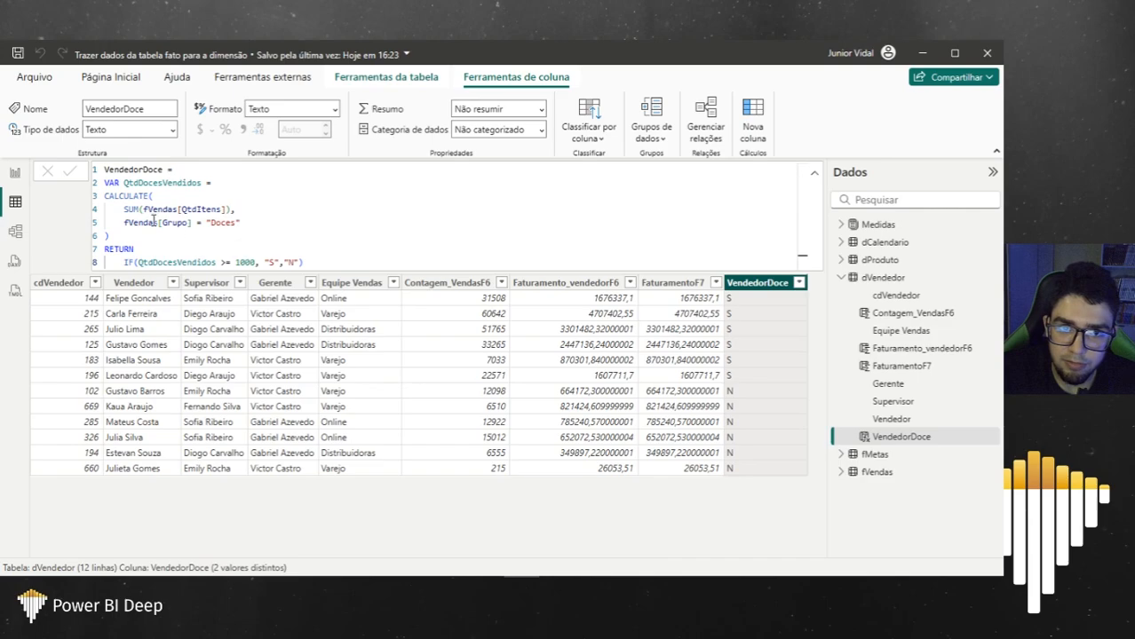
drag(124, 209, 229, 204)
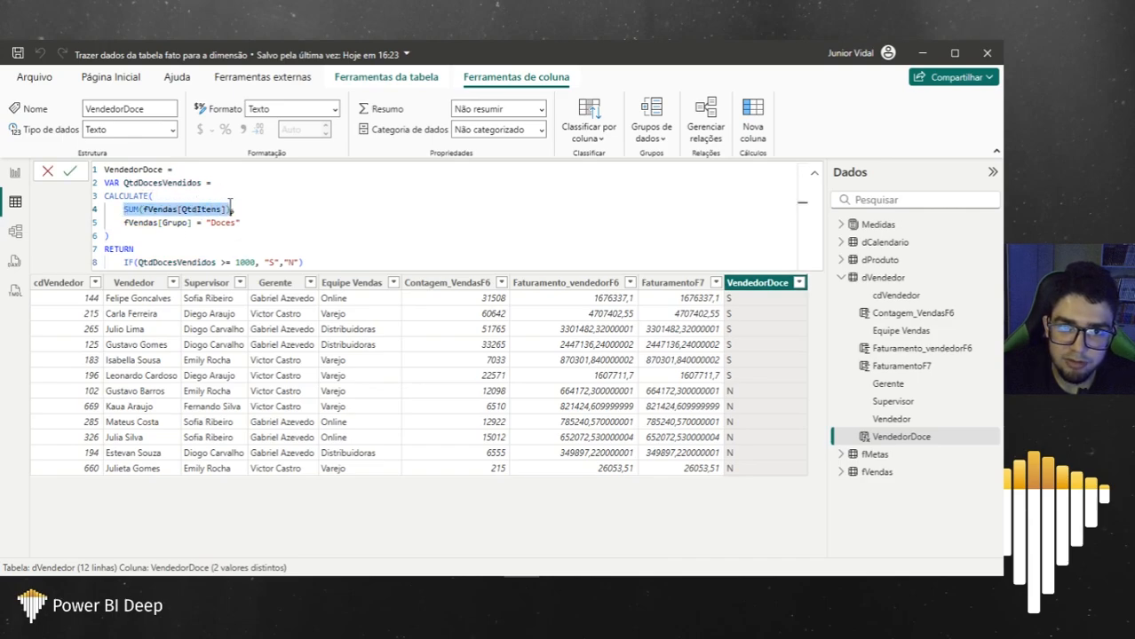
drag(124, 222, 238, 217)
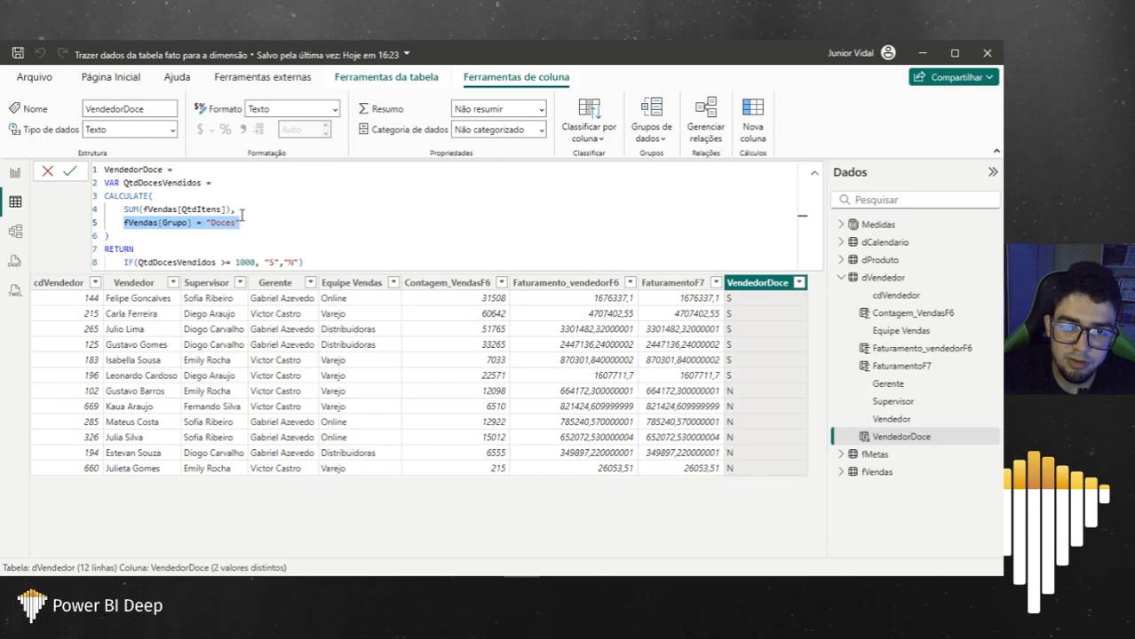
click(273, 226)
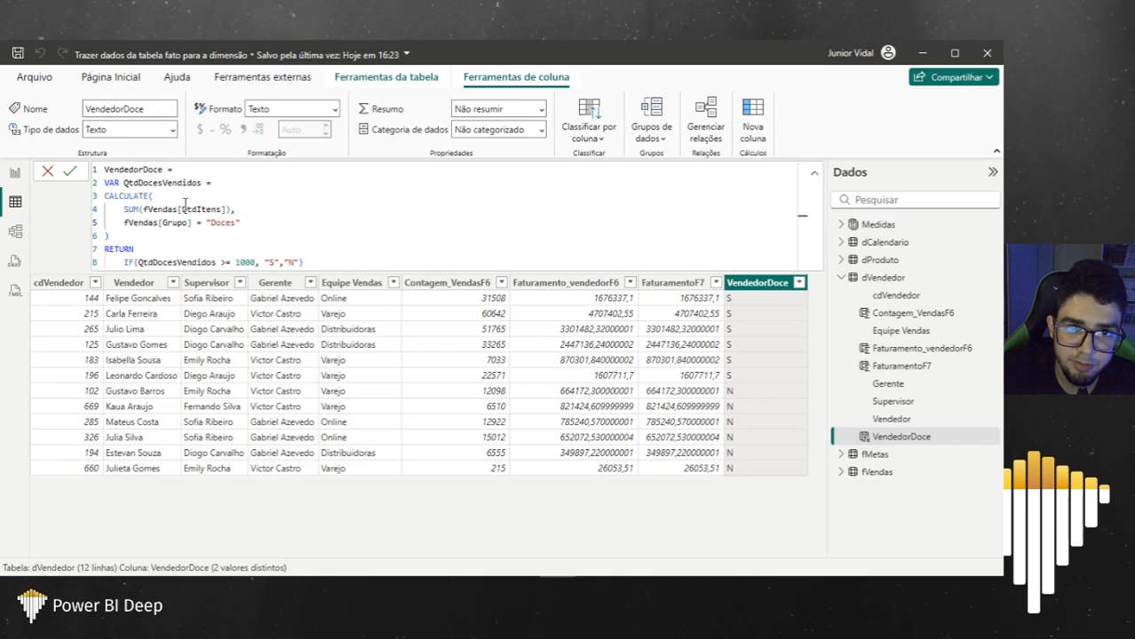
Step: Remove the fVendas[Grupo] = "Doces" filter and the comma before it from the CALCULATE in the VendedorDoce formula
drag(248, 222, 31, 230)
key(BackSpace)
key(BackSpace)
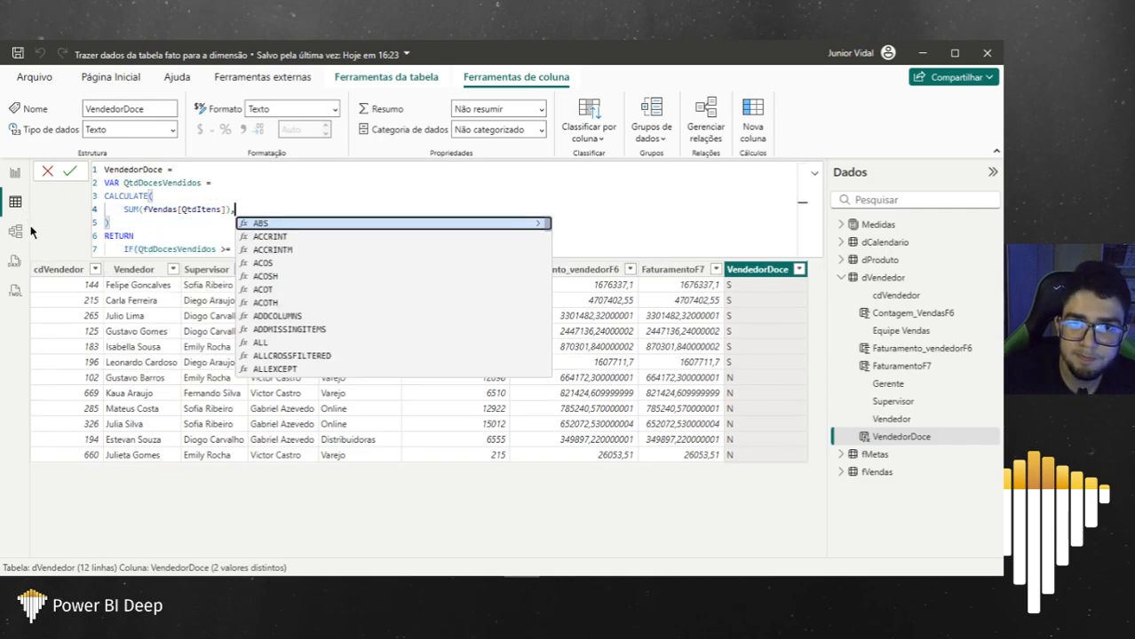
key(BackSpace)
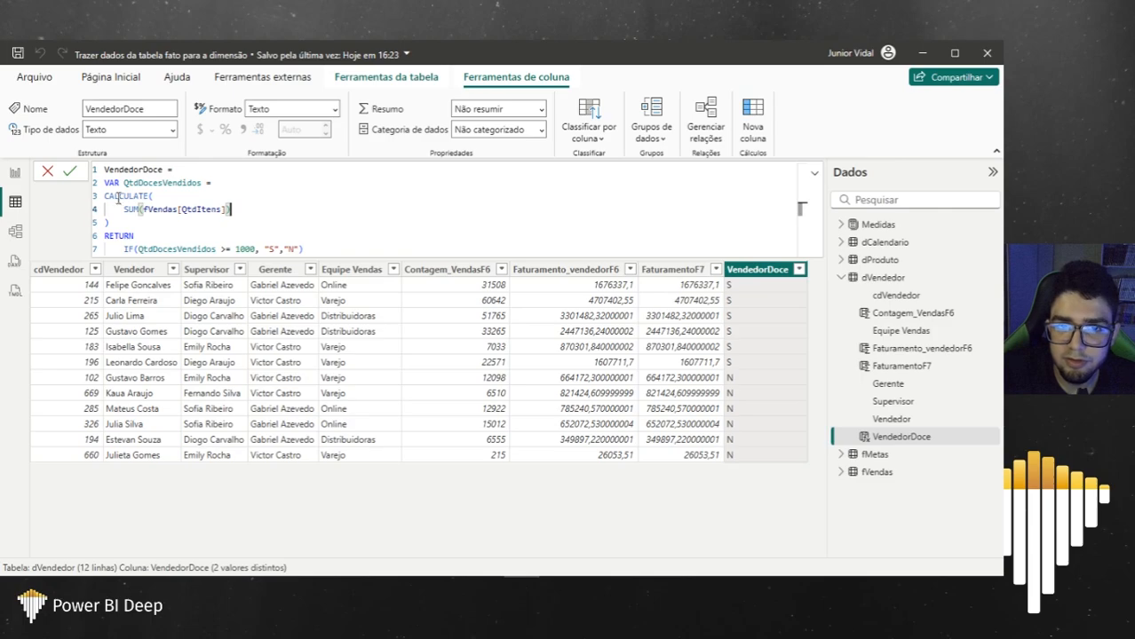
Step: Convert the SUM into a SUMX over fVendas with [QtdItens] as its expression, put fVendas on its own line, and commit
click(142, 209)
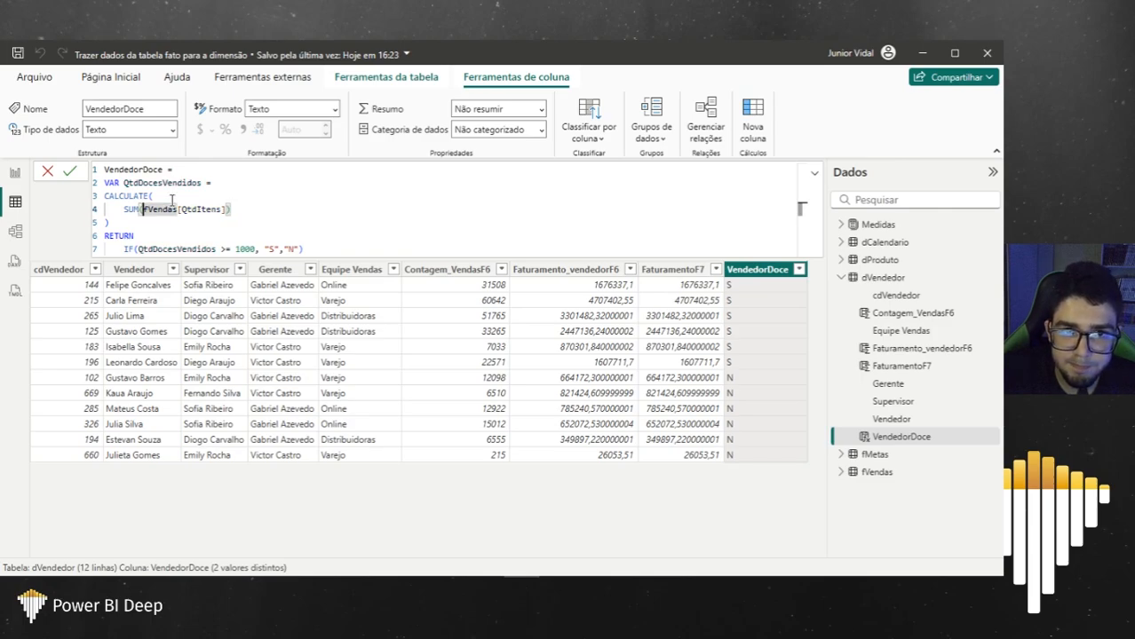
key(Left)
text(X)
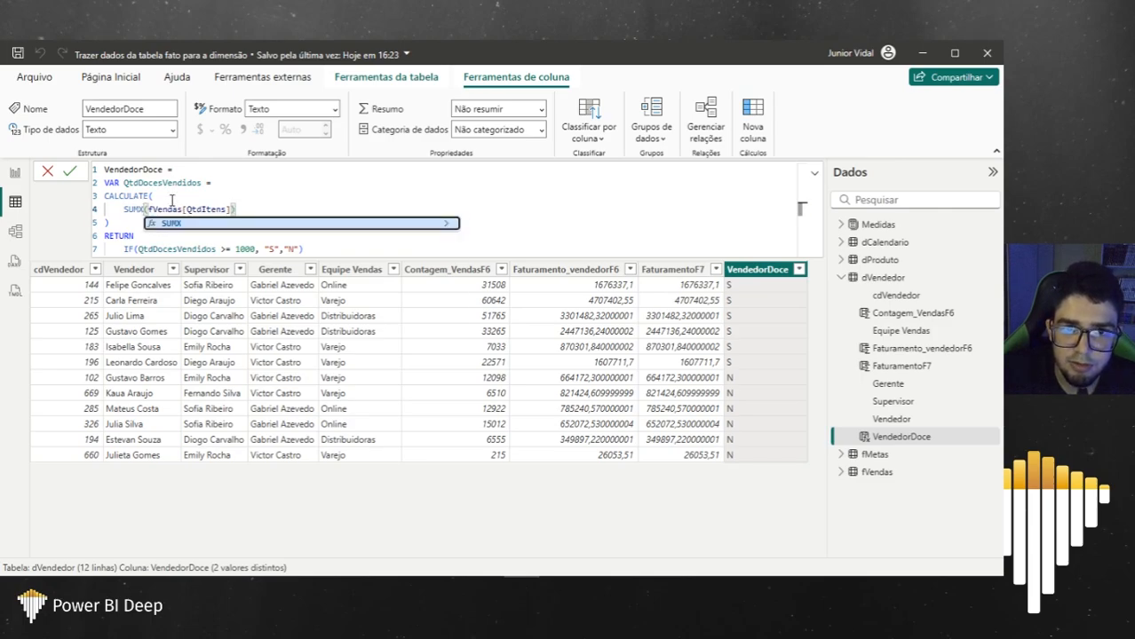
key(Right)
click(182, 210)
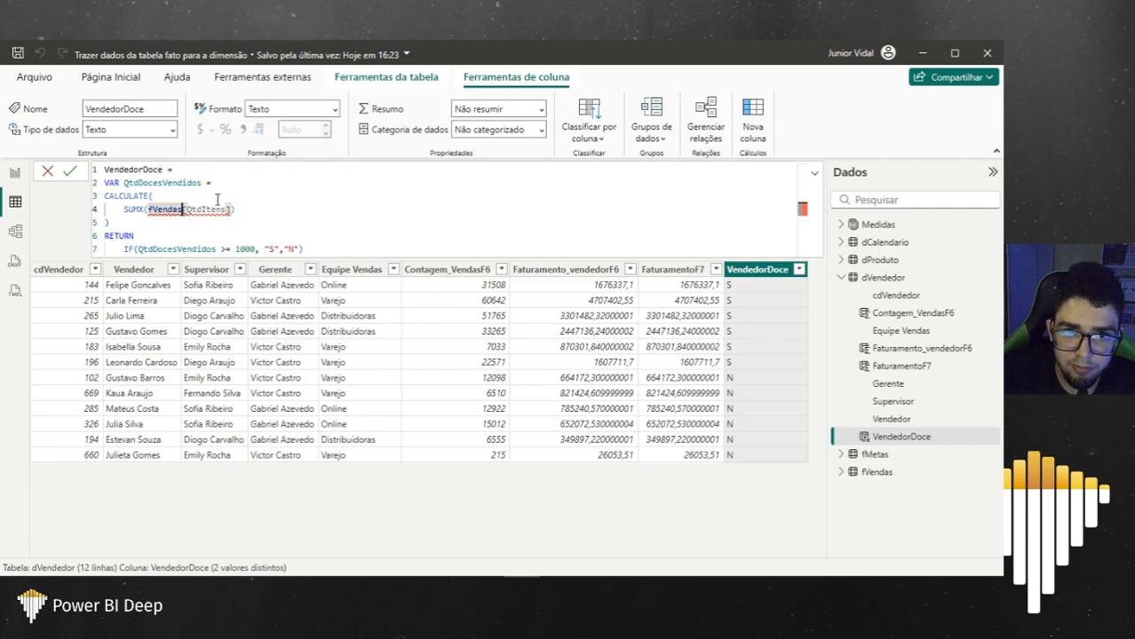
text(,)
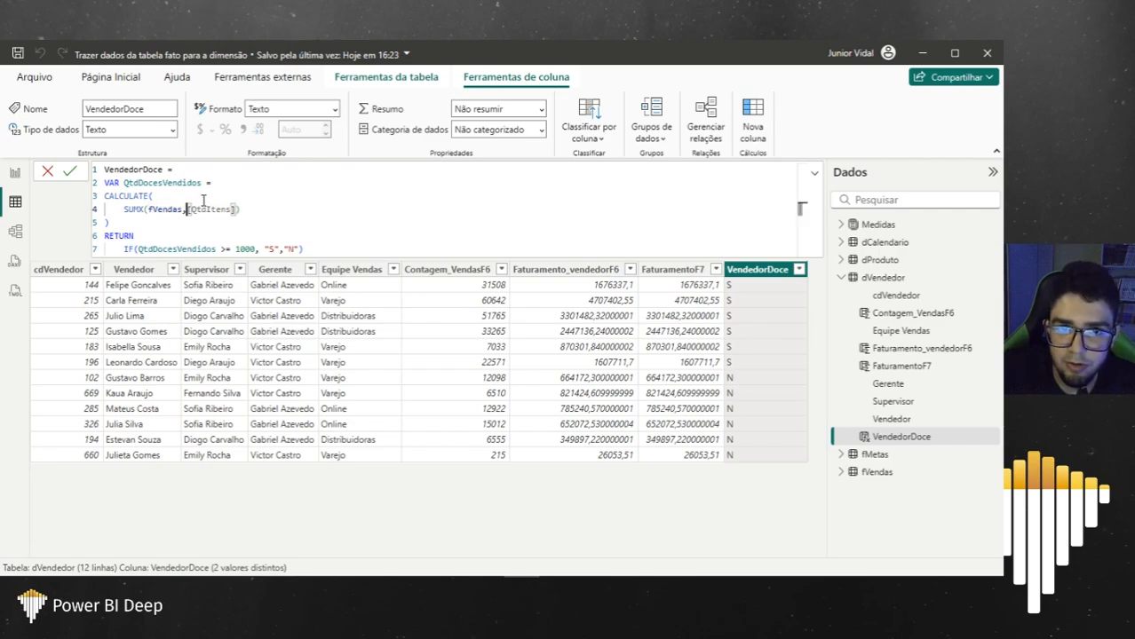
drag(148, 209, 184, 209)
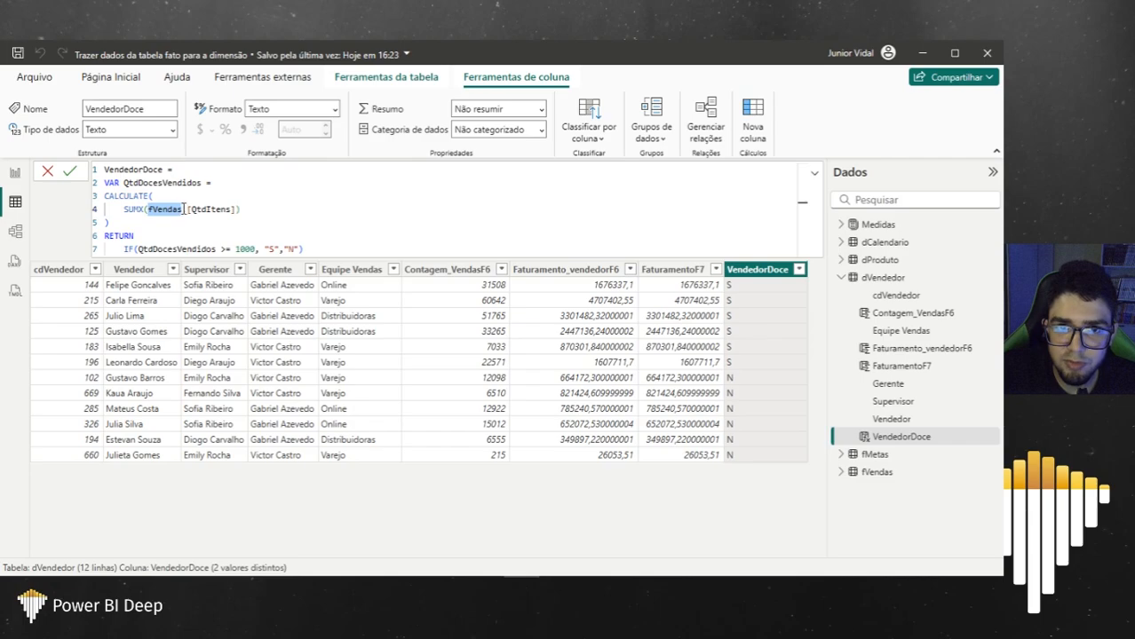
drag(188, 210, 237, 210)
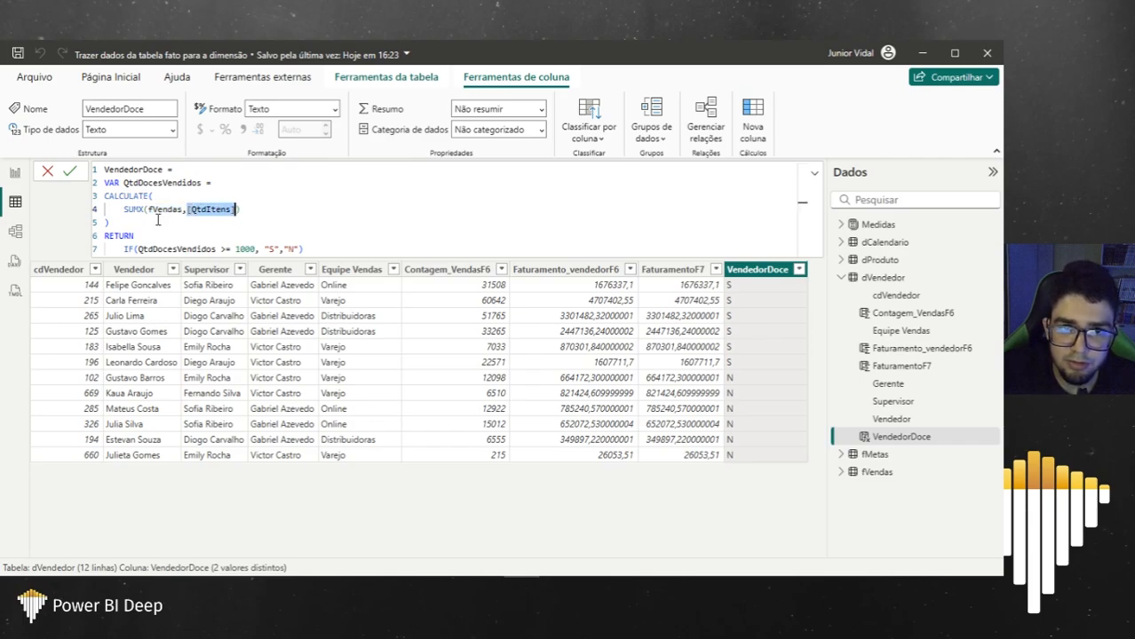
drag(149, 210, 179, 209)
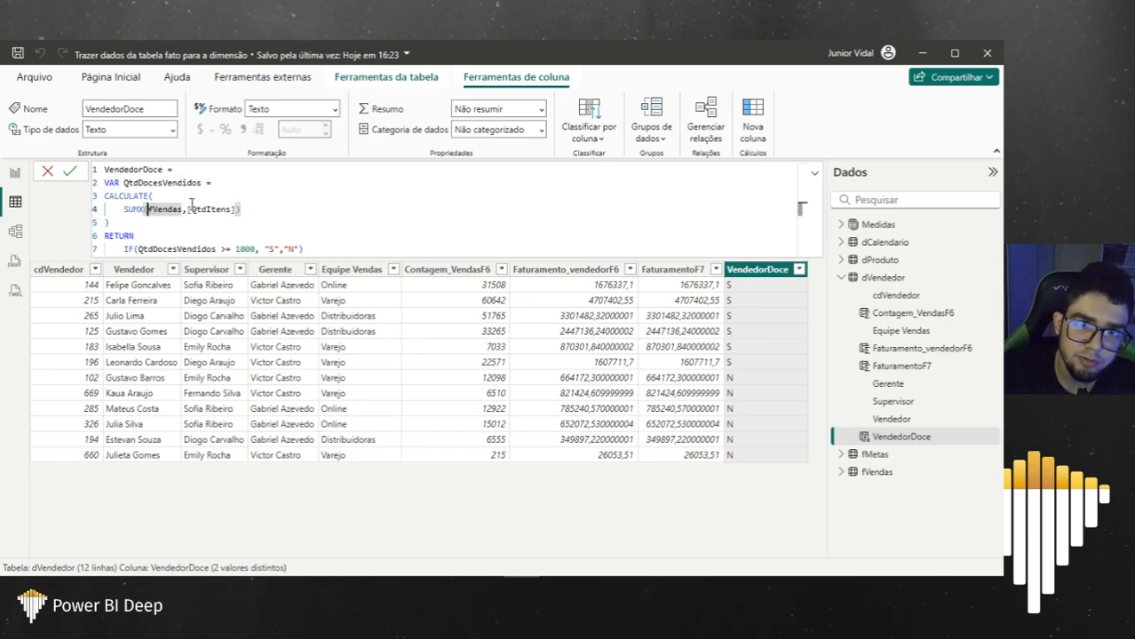
key(shift+Return)
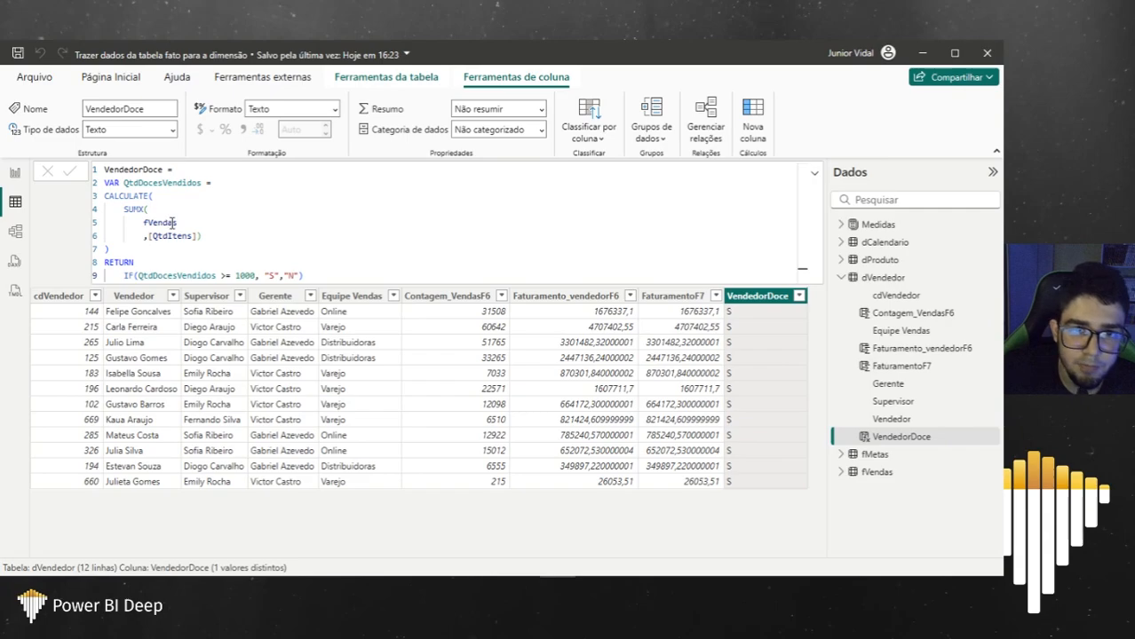
Step: Start wrapping the SUMX table argument fVendas in a CALCULATETABLE, ready for a filter argument
drag(144, 222, 176, 223)
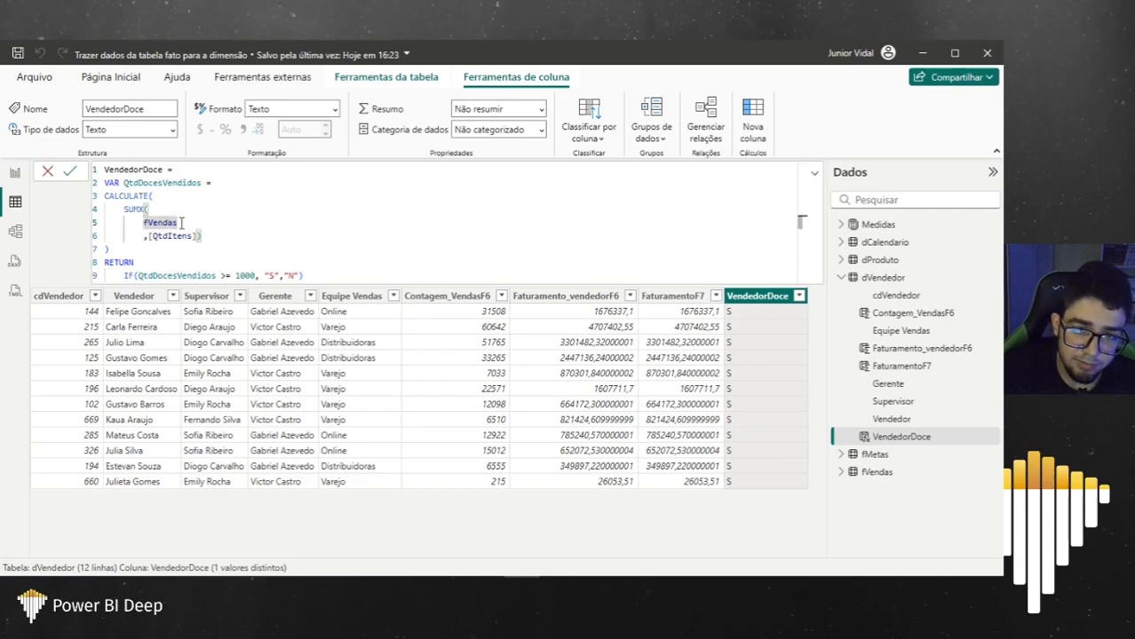
click(142, 223)
text(CALCULATETABLE()
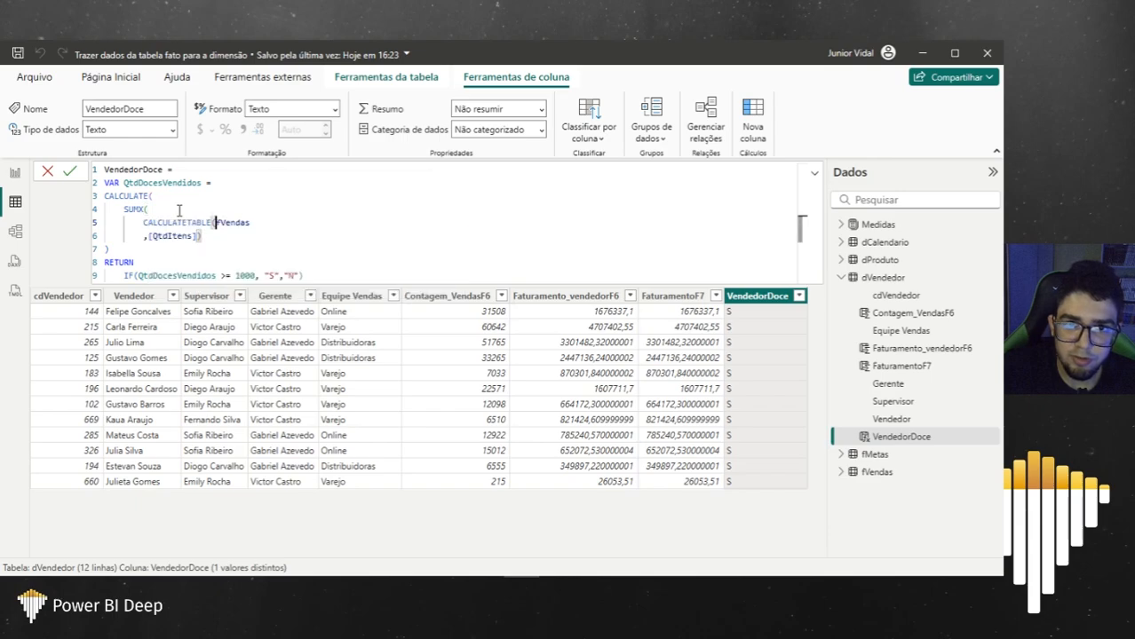
click(263, 223)
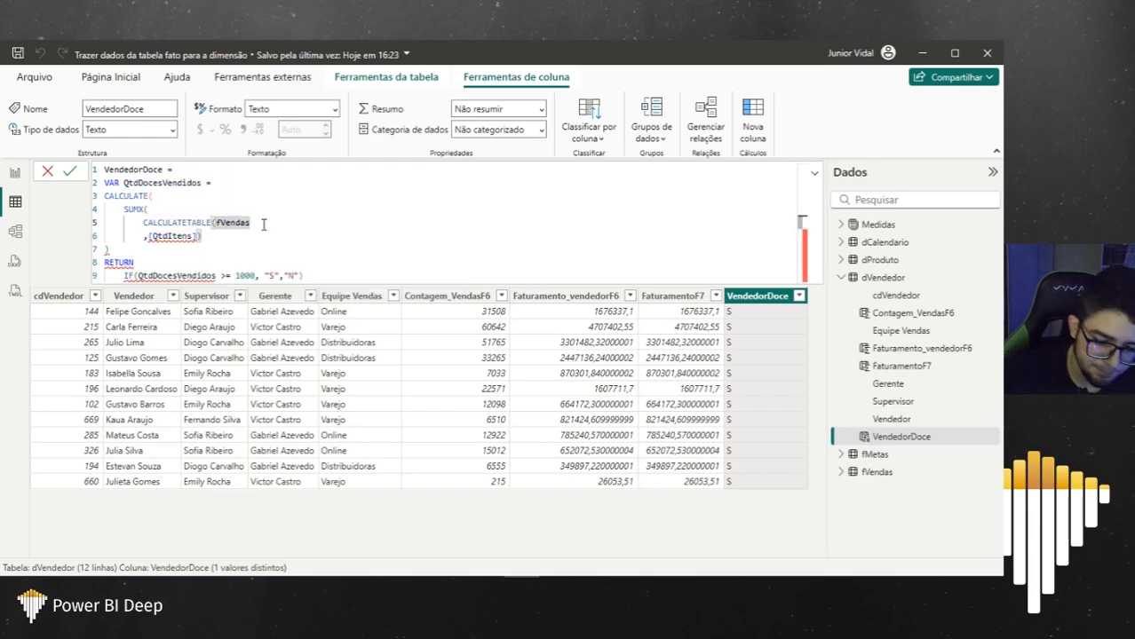
text(,)
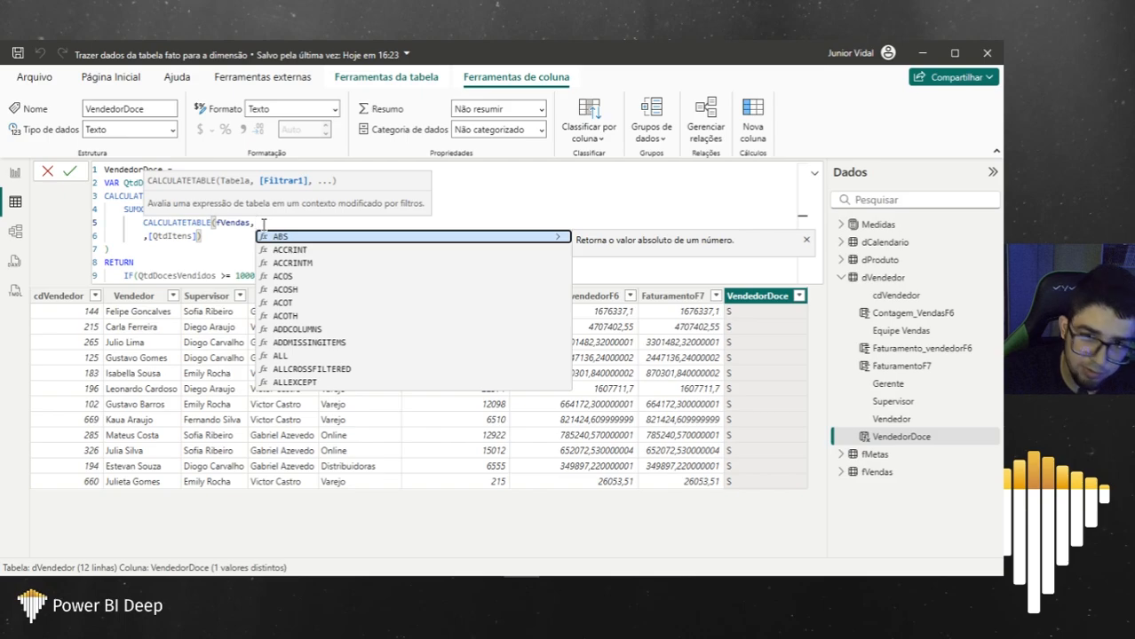
Step: Add the filter dProduto[Grupo Produto] = "Doces" to the CALCULATETABLE, close it, and commit the formula
text(dP)
key(Down)
key(Down)
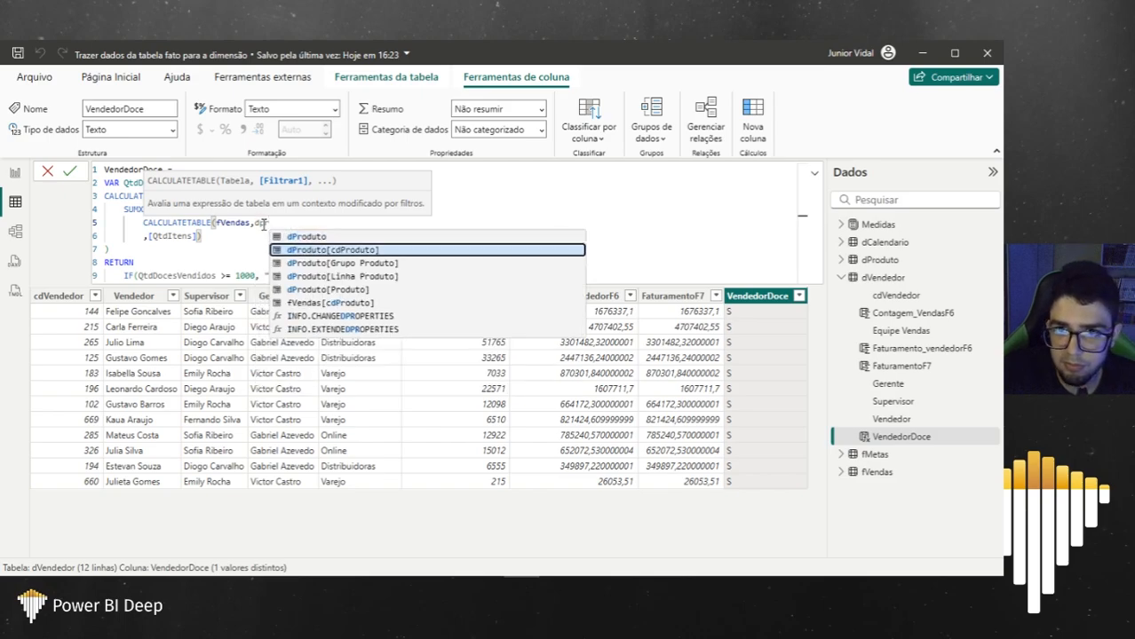
key(Tab)
text(= )
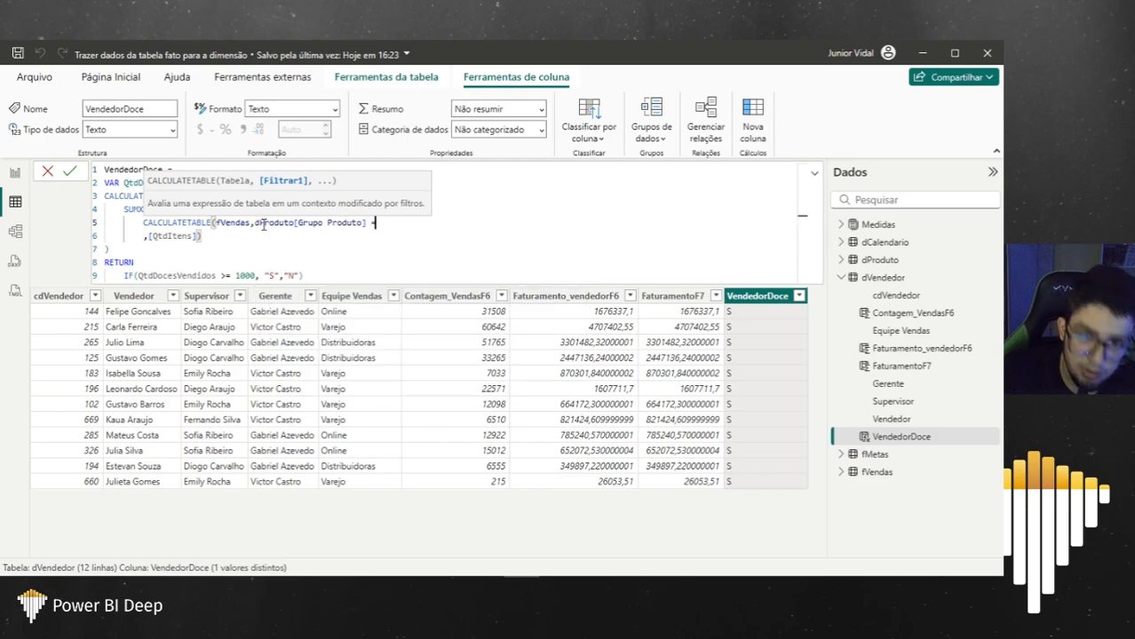
text("Doces"))
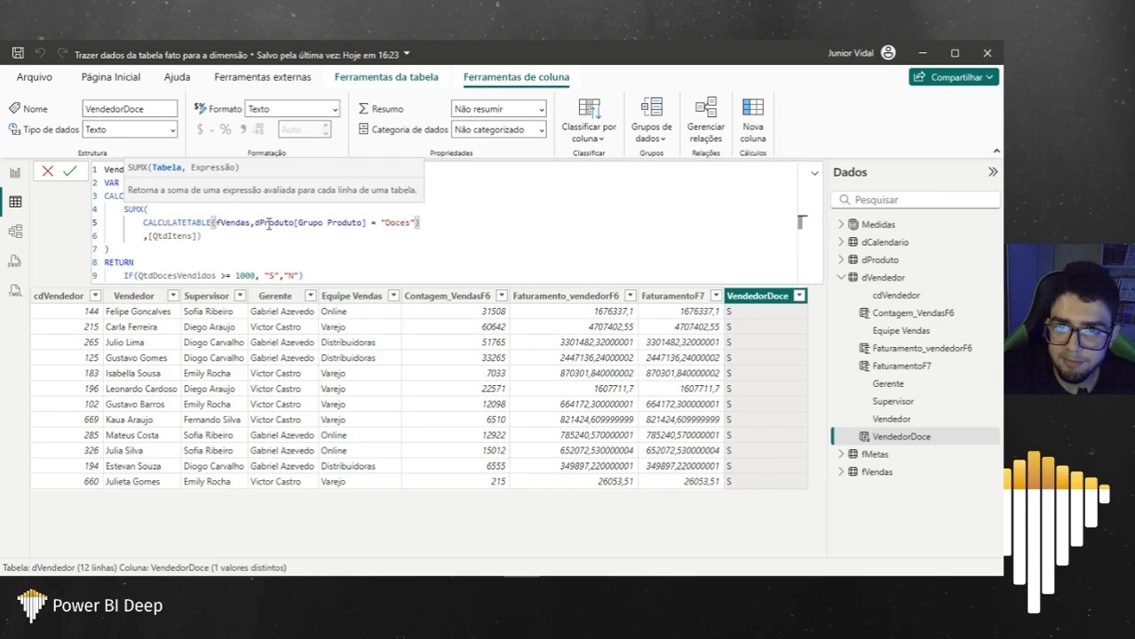
drag(257, 226, 410, 219)
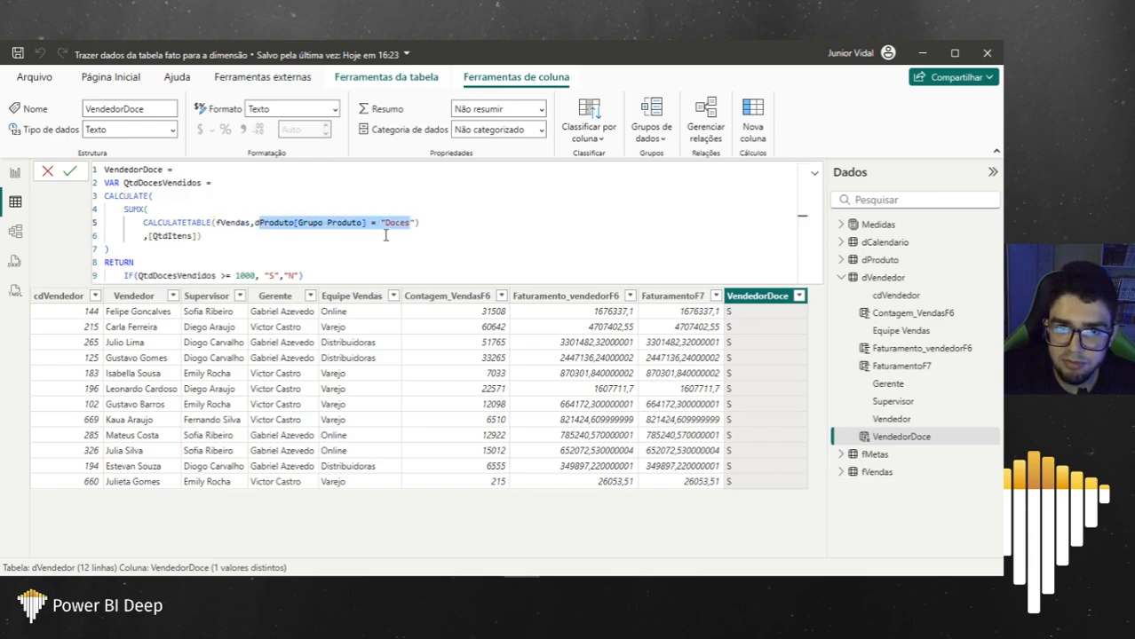
click(385, 236)
key(Return)
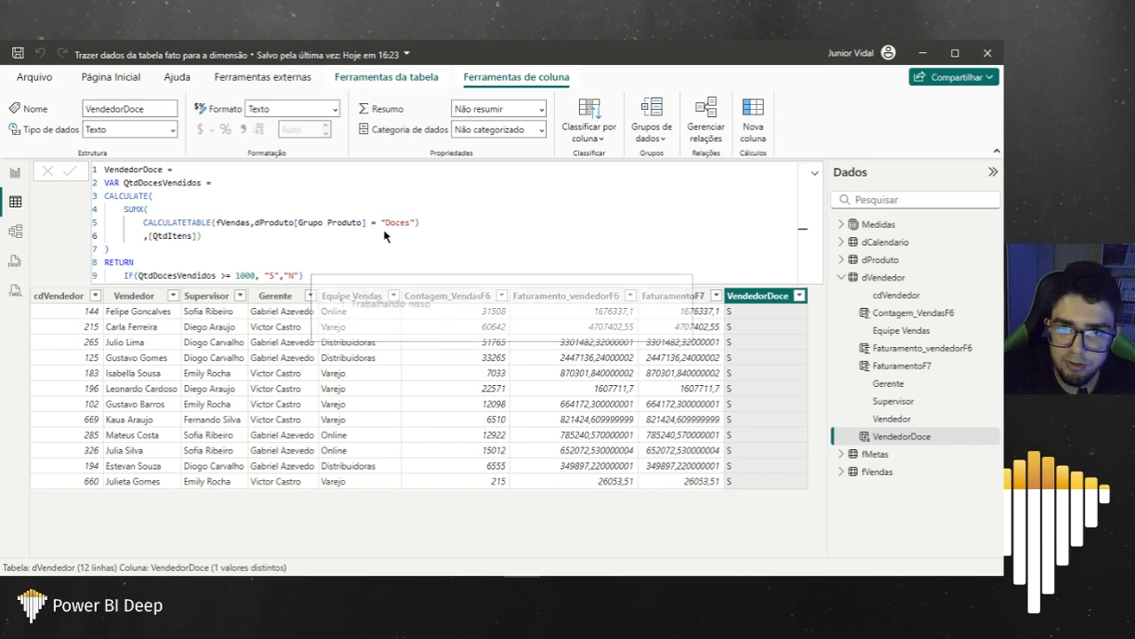
Step: Check the table relationships in the model, and review the VendedorDoce formula's CALCULATETABLE, QtdDocesVendidos variable and IF against the column values
click(16, 231)
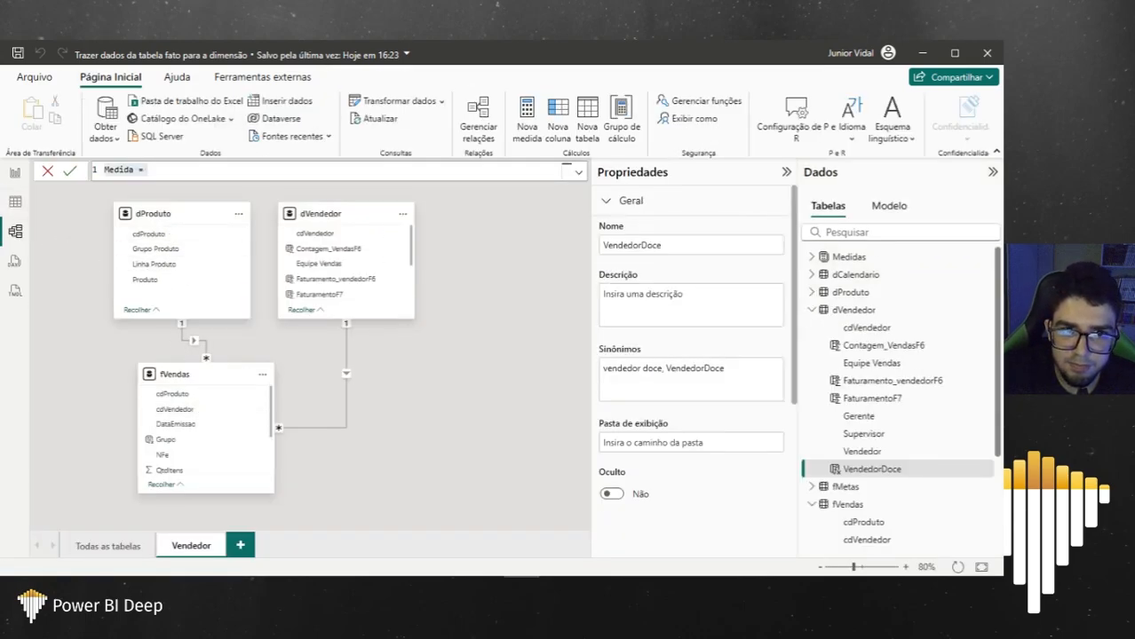
click(15, 202)
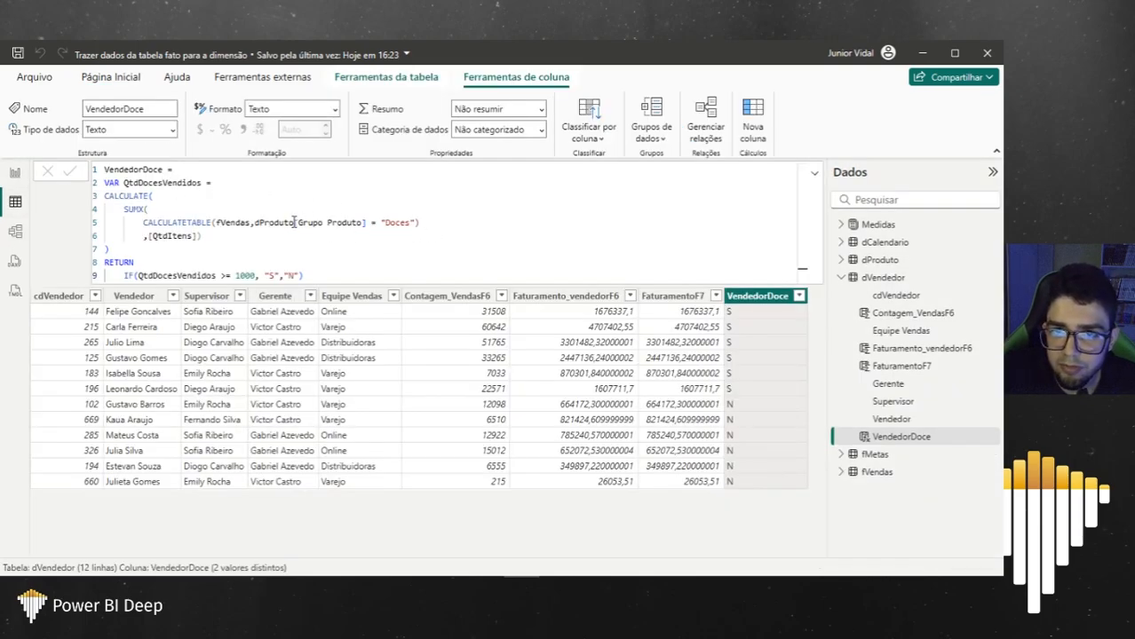
drag(416, 225, 257, 226)
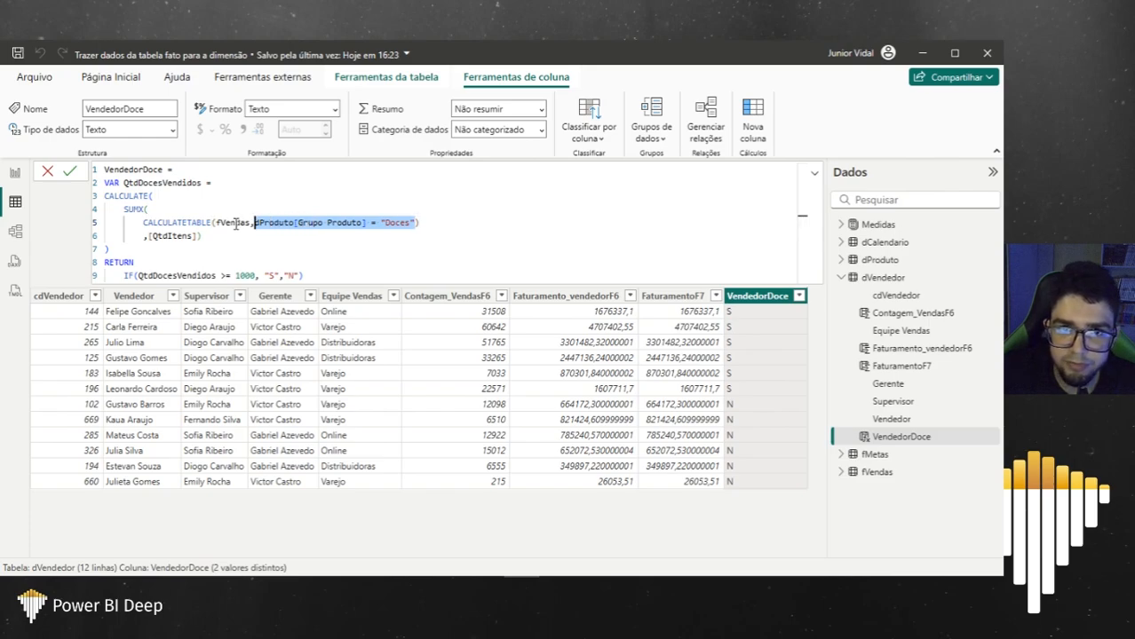
double_click(226, 223)
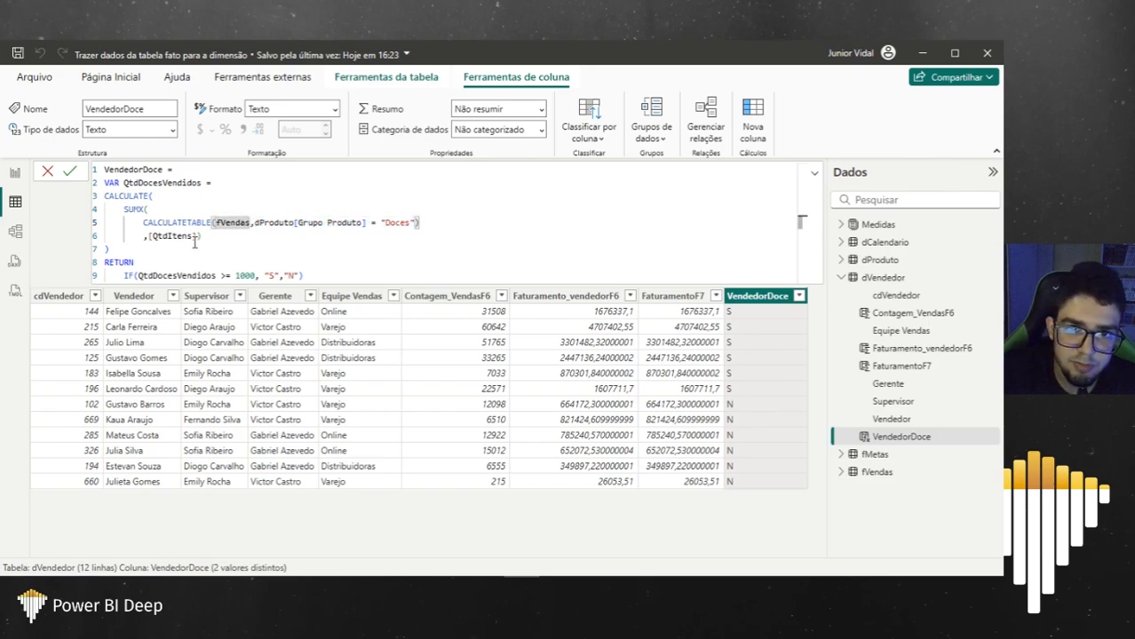
drag(201, 236, 421, 222)
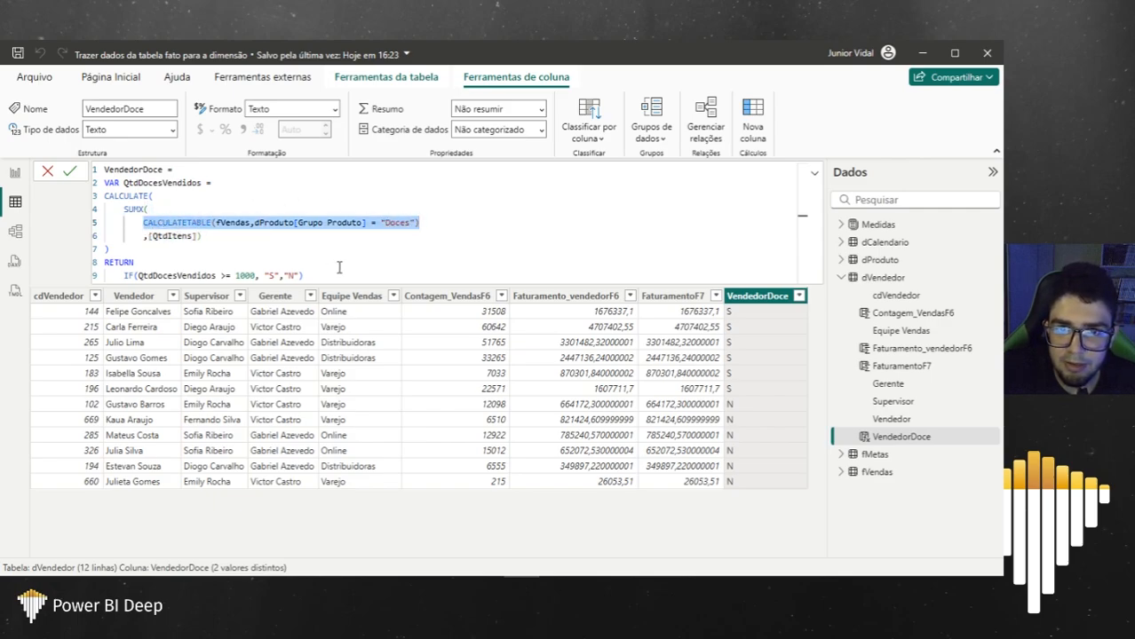
drag(125, 183, 204, 183)
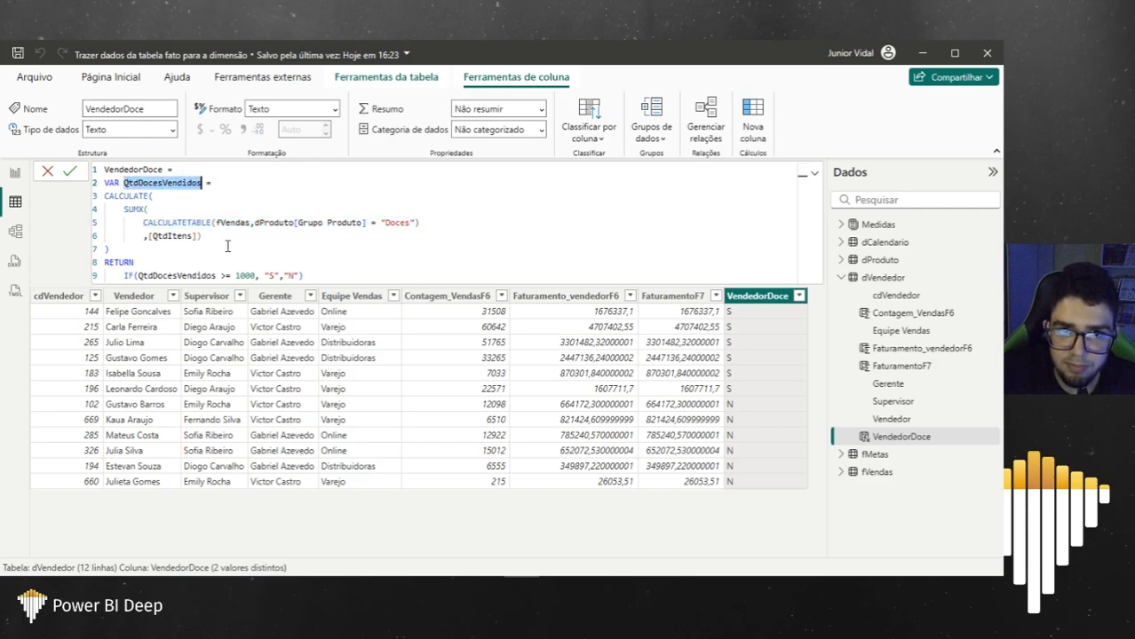
mouse_move(124, 277)
mouse_down()
mouse_move(345, 275)
mouse_move(113, 275)
mouse_up()
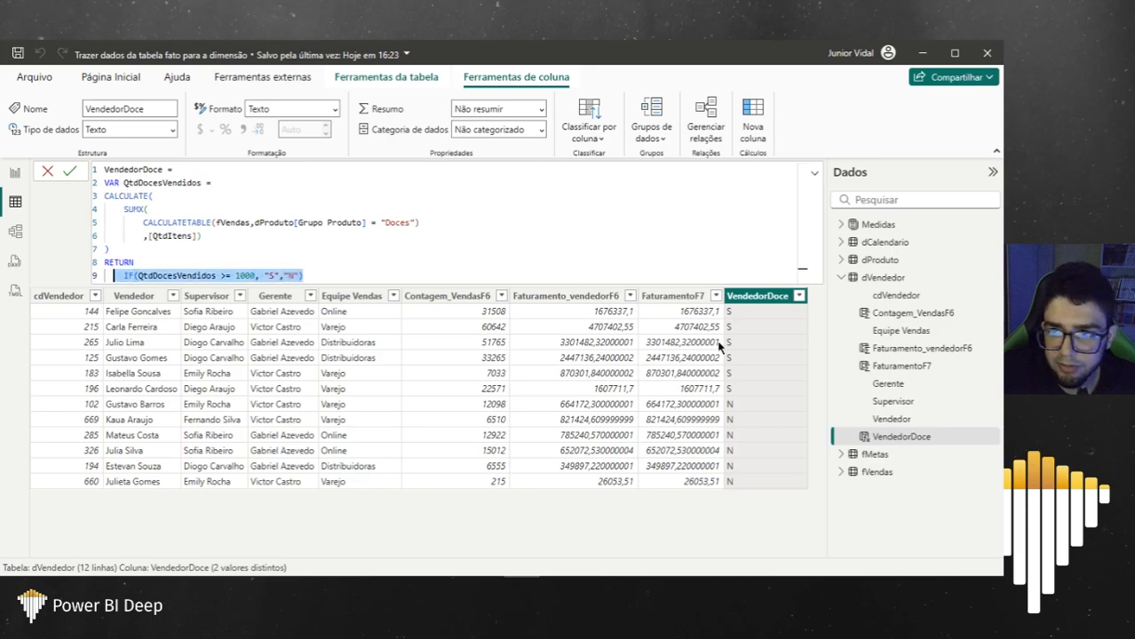
click(748, 419)
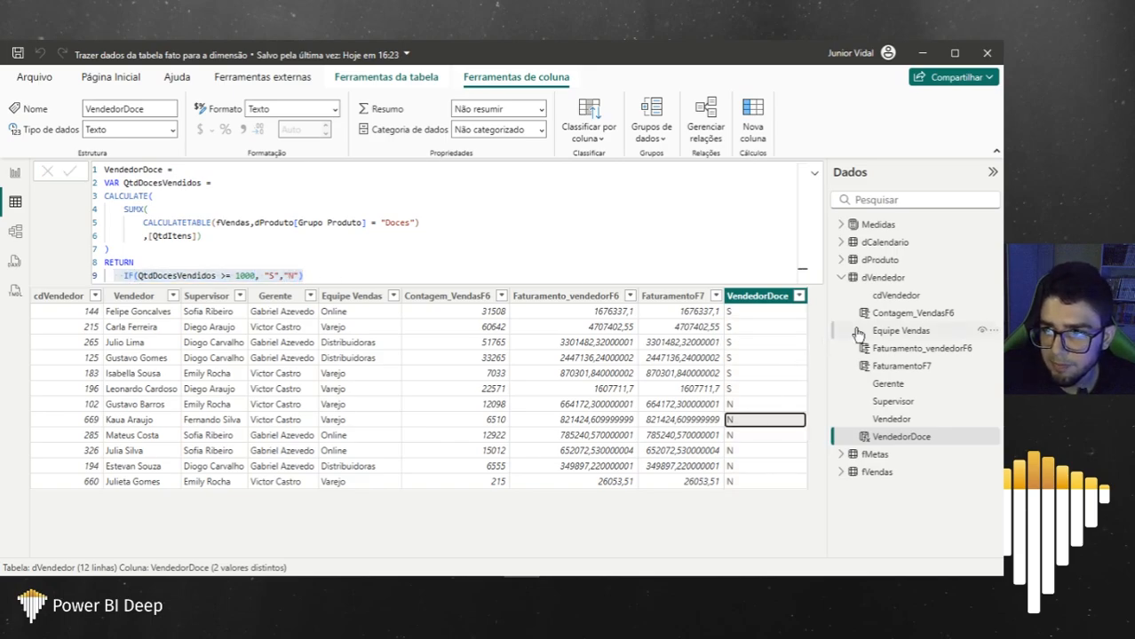
Step: Delete the Grupo column from the fVendas table and recheck the VendedorDoce column in dVendedor
click(880, 472)
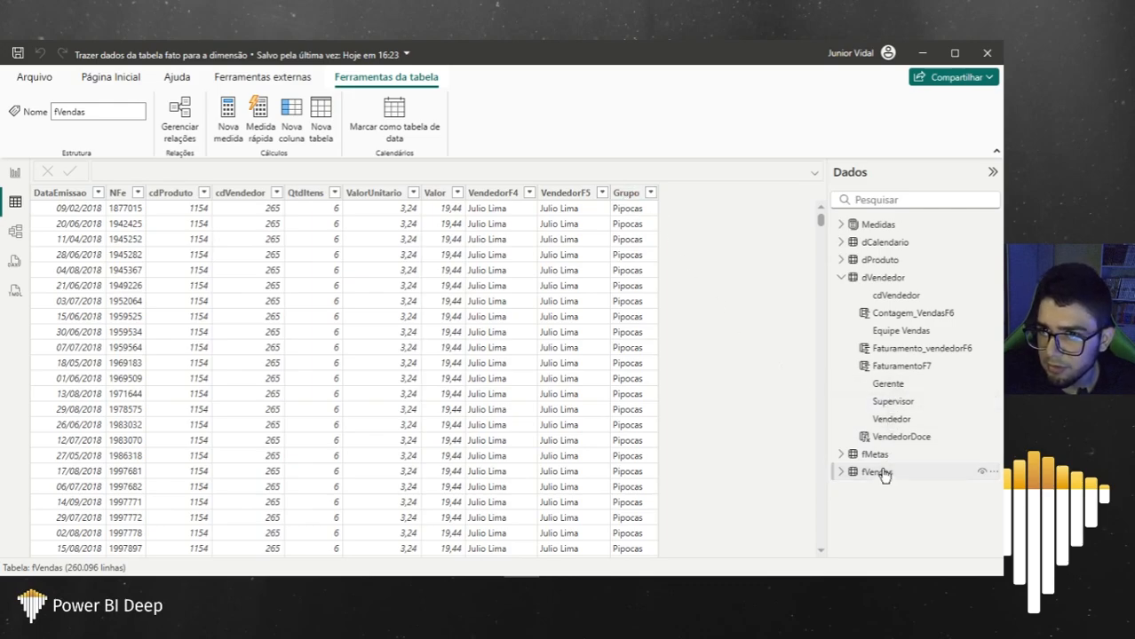
right_click(627, 195)
click(659, 401)
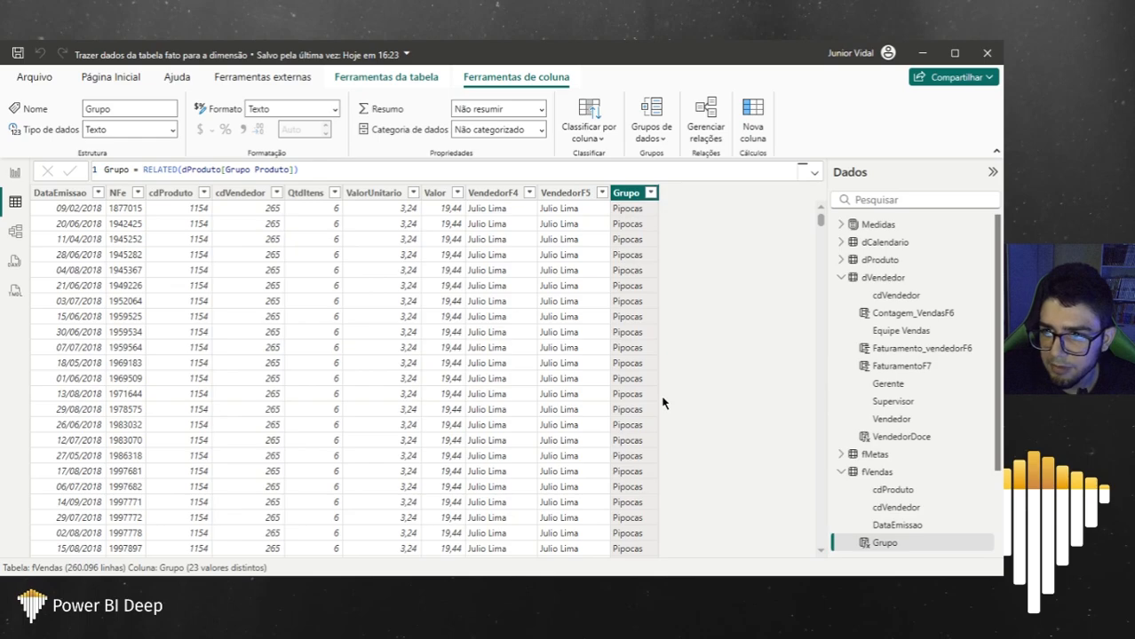
click(576, 348)
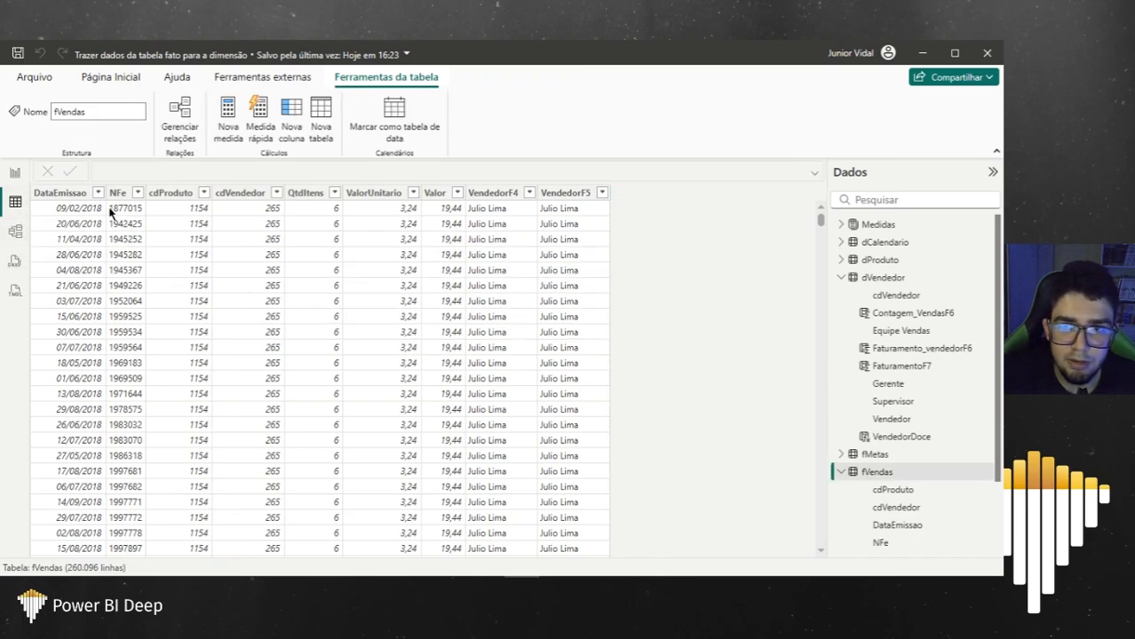
click(857, 283)
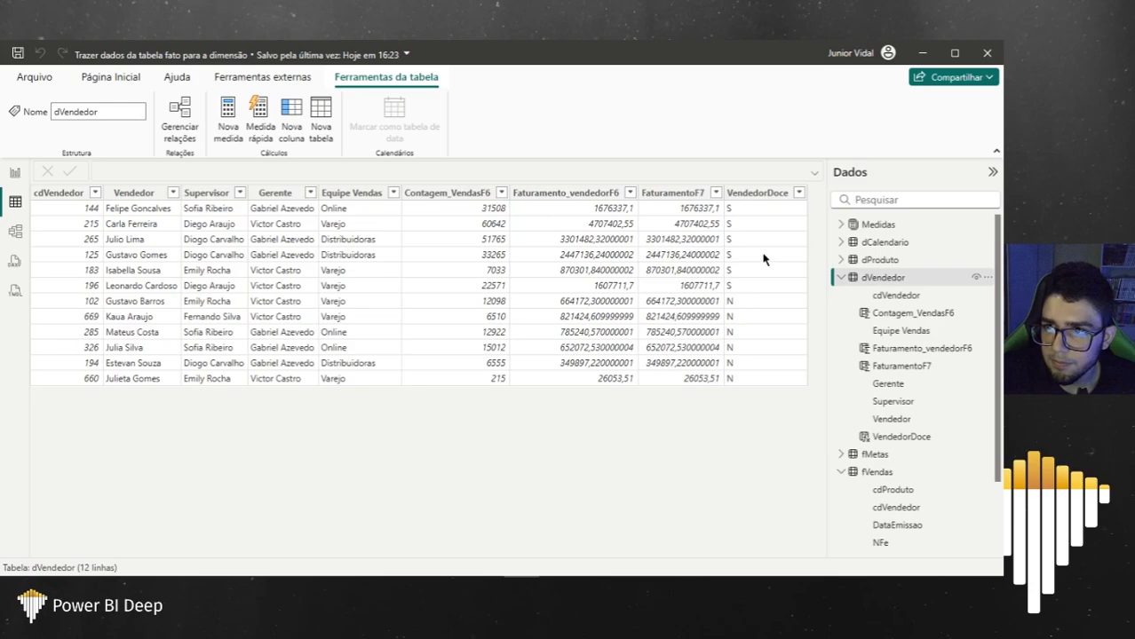
click(751, 281)
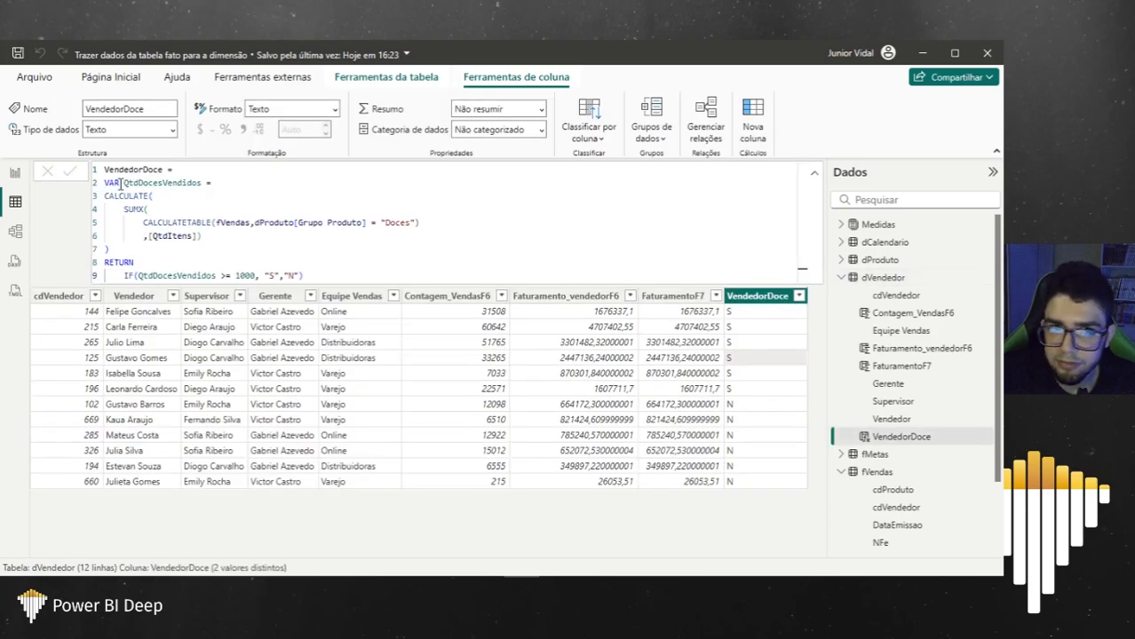
Step: Replace the Vendedor field in the report page's slicer with VendedorDoce
click(15, 173)
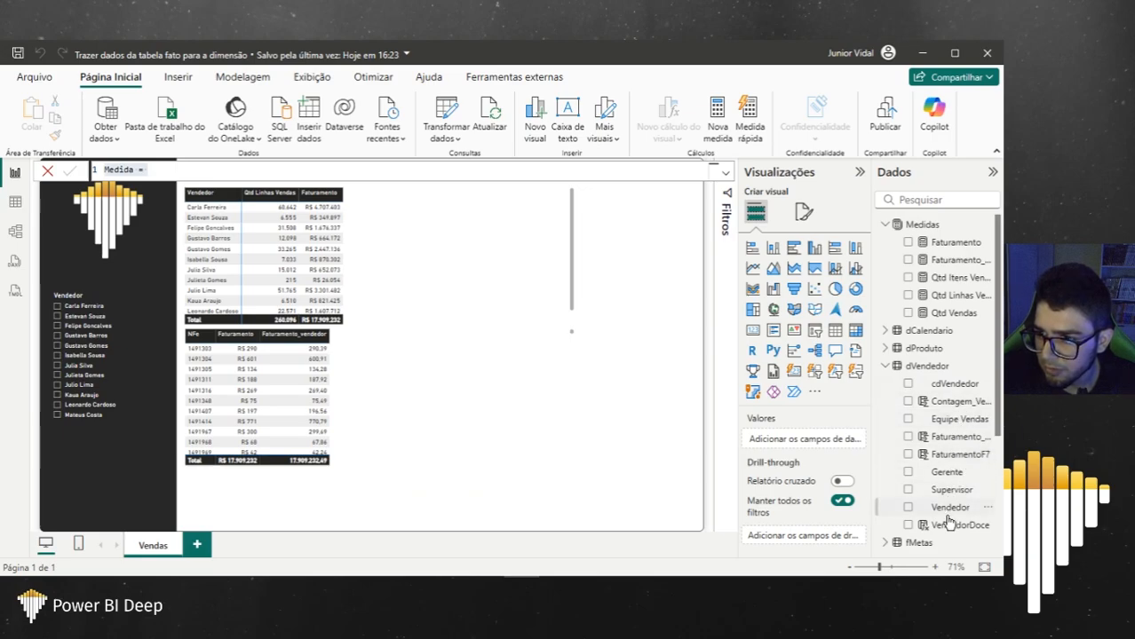
drag(947, 532, 121, 292)
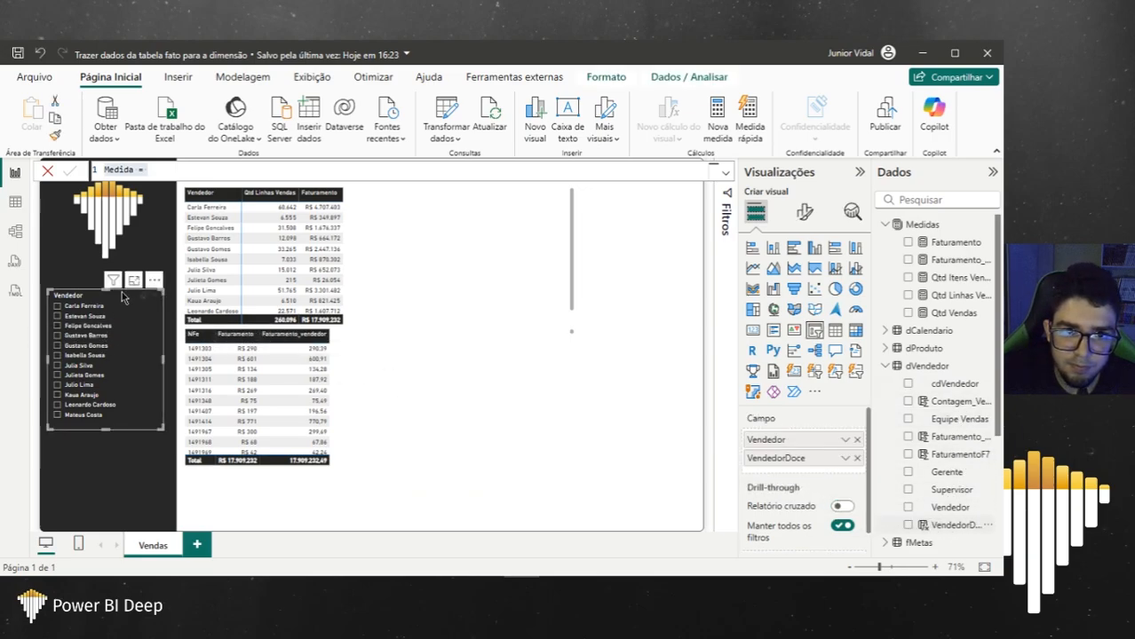
click(857, 441)
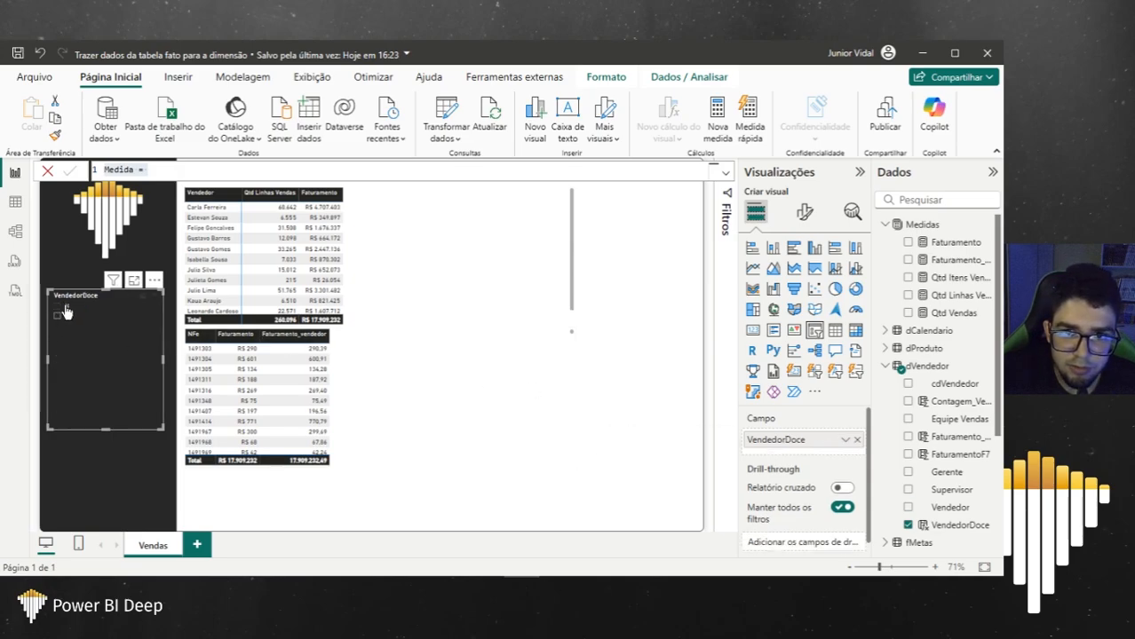
Step: Filter the report by VendedorDoce N and S in turn to compare the sellers and invoices in each group
click(65, 308)
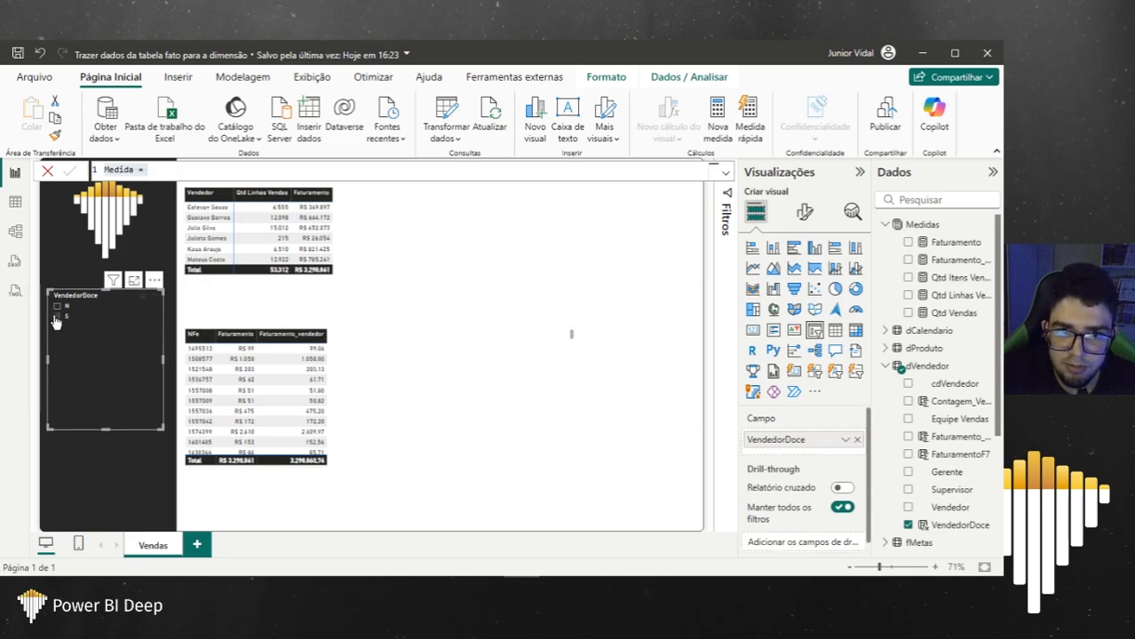
click(56, 317)
click(64, 310)
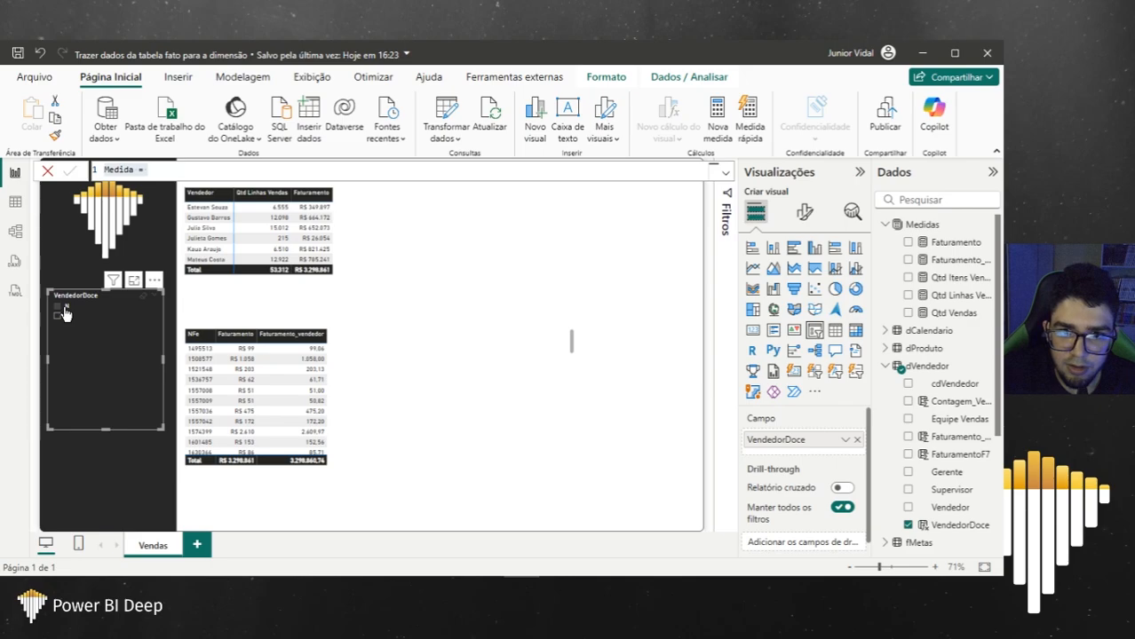
click(65, 318)
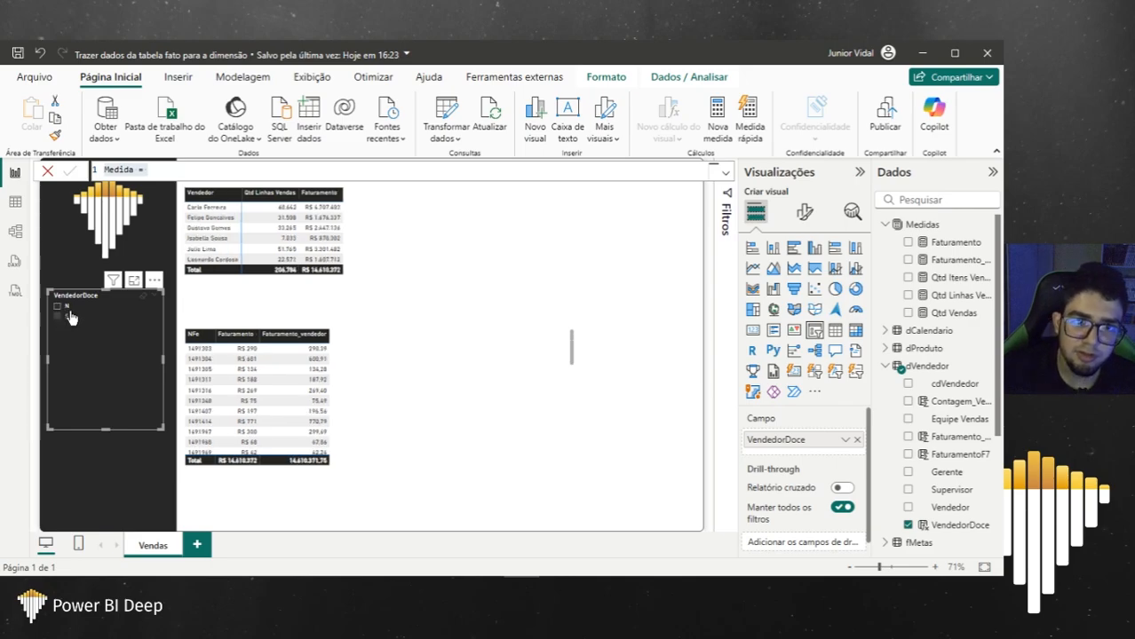
click(65, 308)
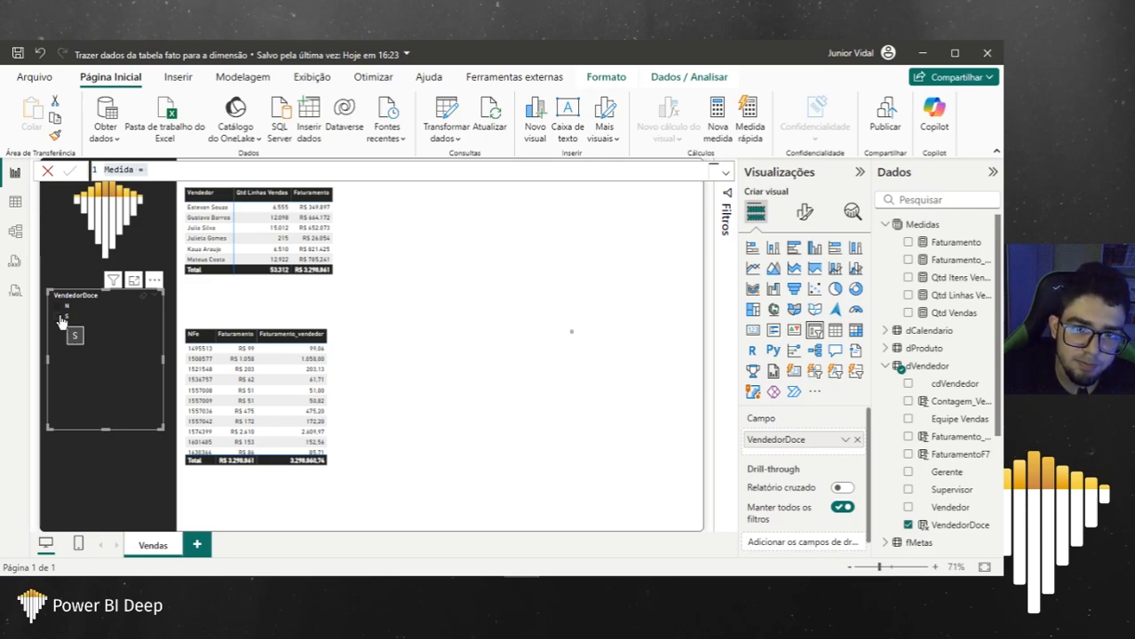
click(59, 305)
scroll(263, 409, down, 10)
scroll(264, 413, down, 2)
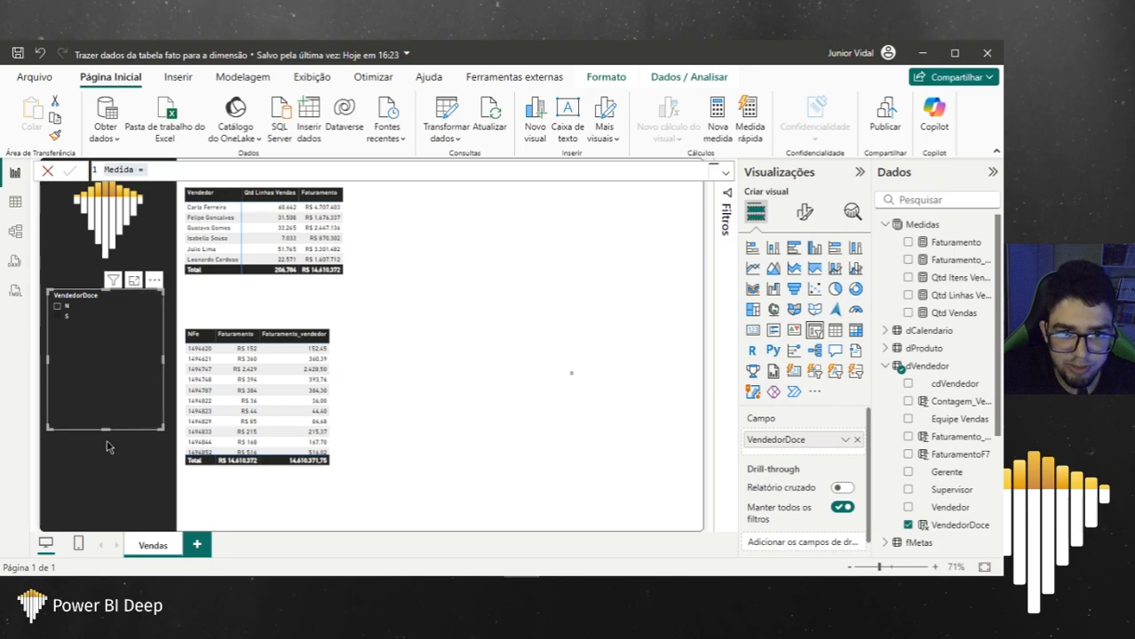
Step: Shorten the VendedorDoce slicer to fit its two options, and show the dProduto fields with dVendedor collapsed
drag(106, 429, 104, 358)
click(104, 358)
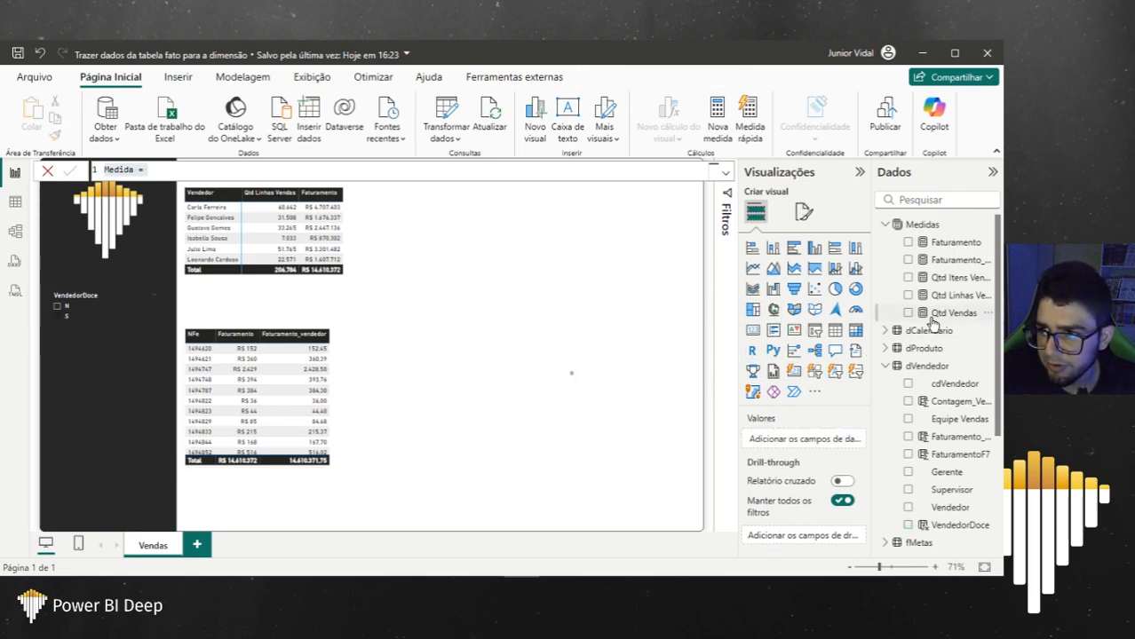
click(885, 366)
click(886, 348)
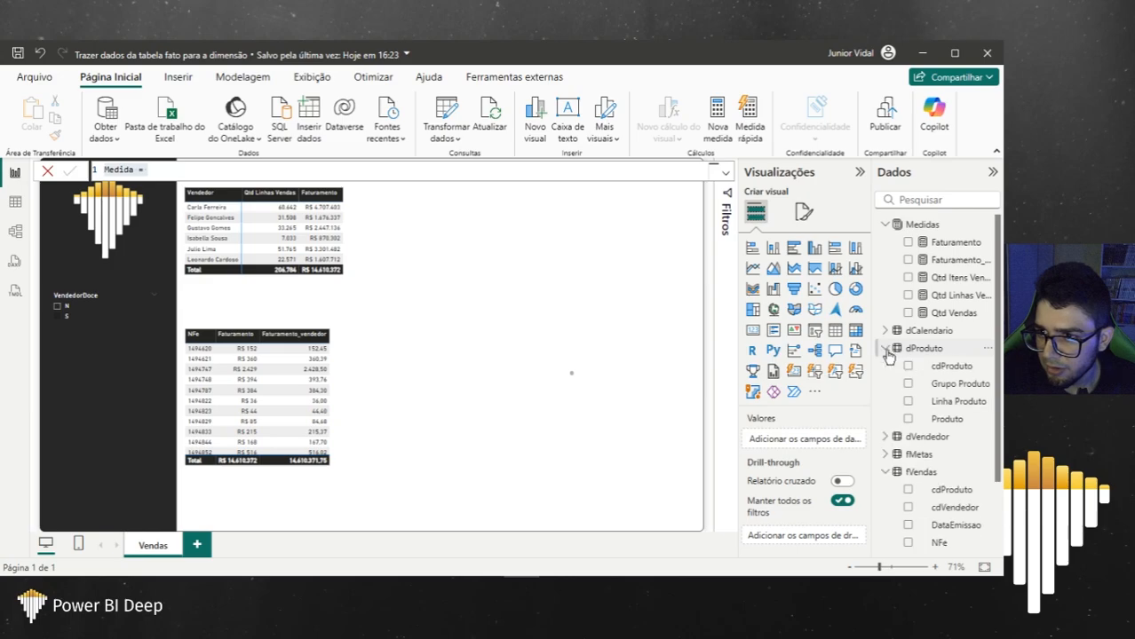
Step: Place a copy of the VendedorDoce slicer below the original and clear the S selection
click(89, 300)
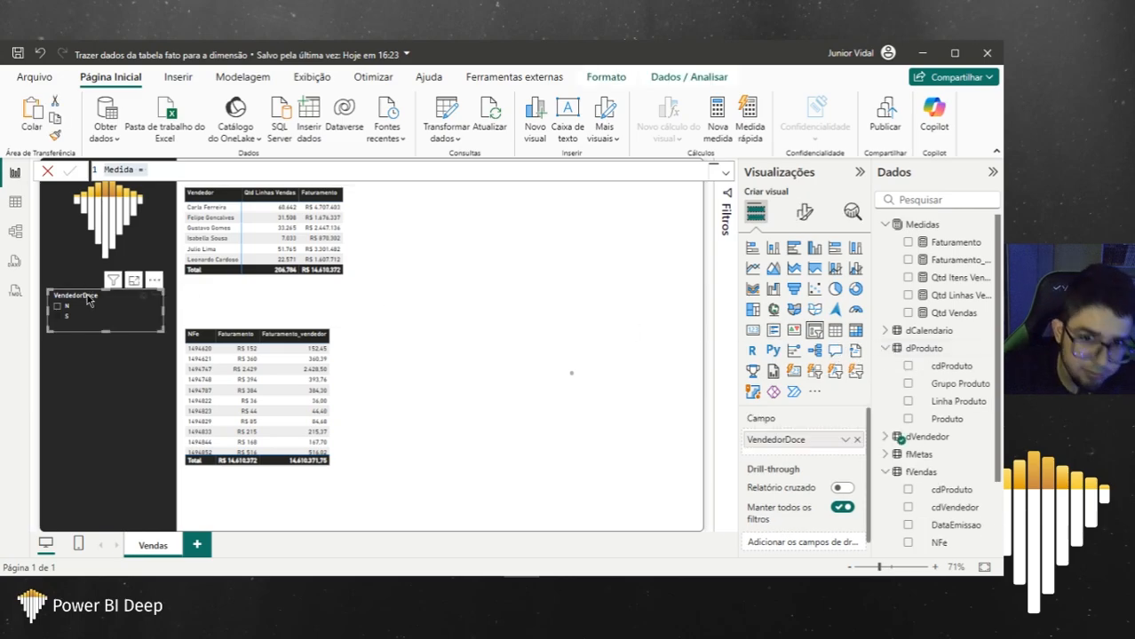
drag(87, 297, 77, 380)
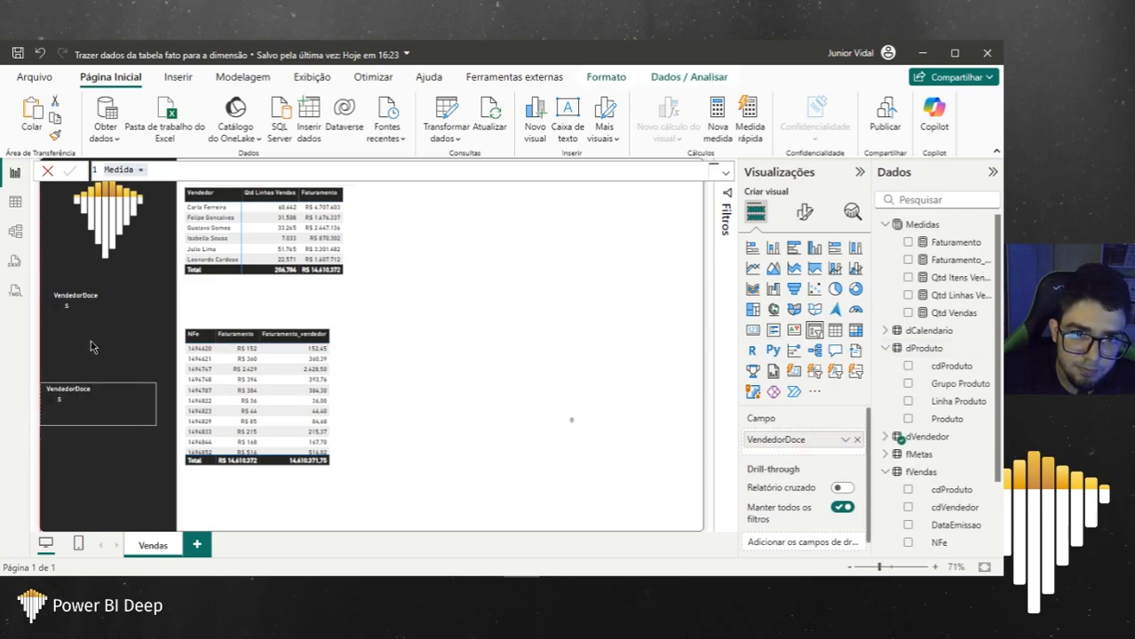
click(91, 342)
click(70, 307)
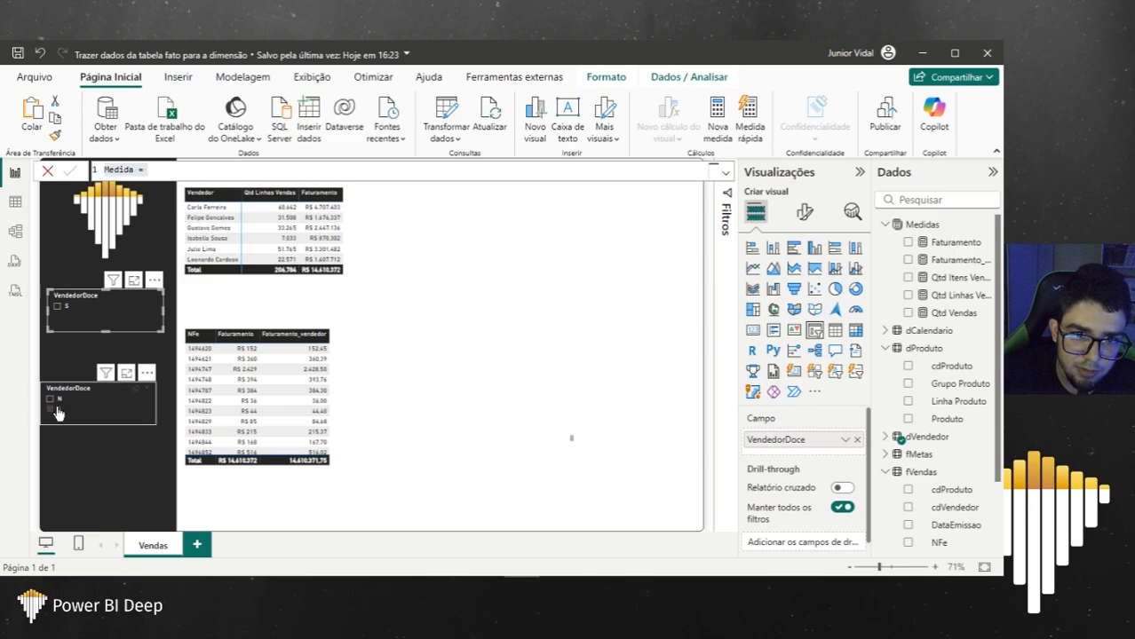
click(60, 410)
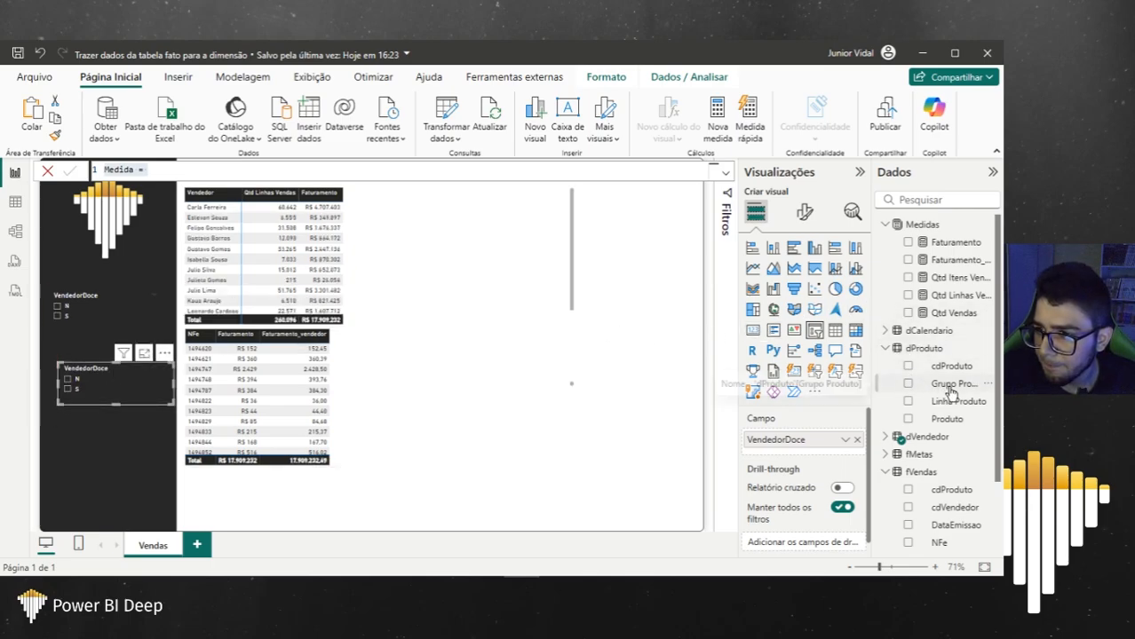
Step: Replace VendedorDoce with Grupo Produto from dProduto in the copied slicer, and enlarge the slicer below the original
drag(961, 397, 799, 451)
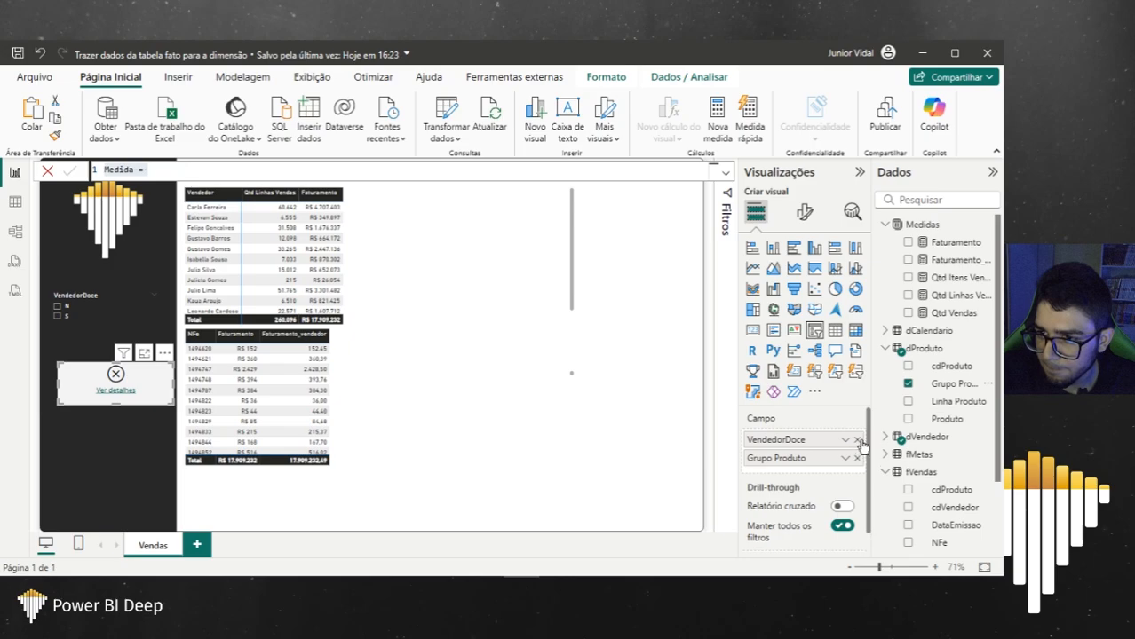
click(857, 440)
drag(100, 375, 118, 454)
Step: Check the sellers' sales for the Doces product group, clear that filter, and filter by VendedorDoce S for comparison
scroll(95, 349, down, 3)
scroll(107, 422, up, 5)
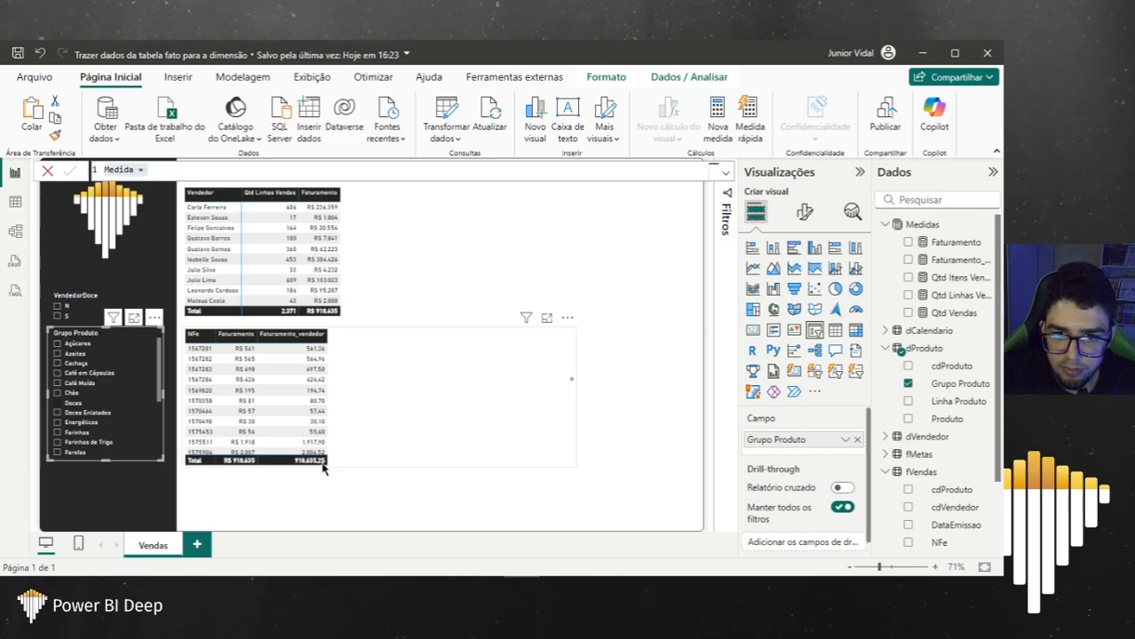
click(144, 337)
click(59, 316)
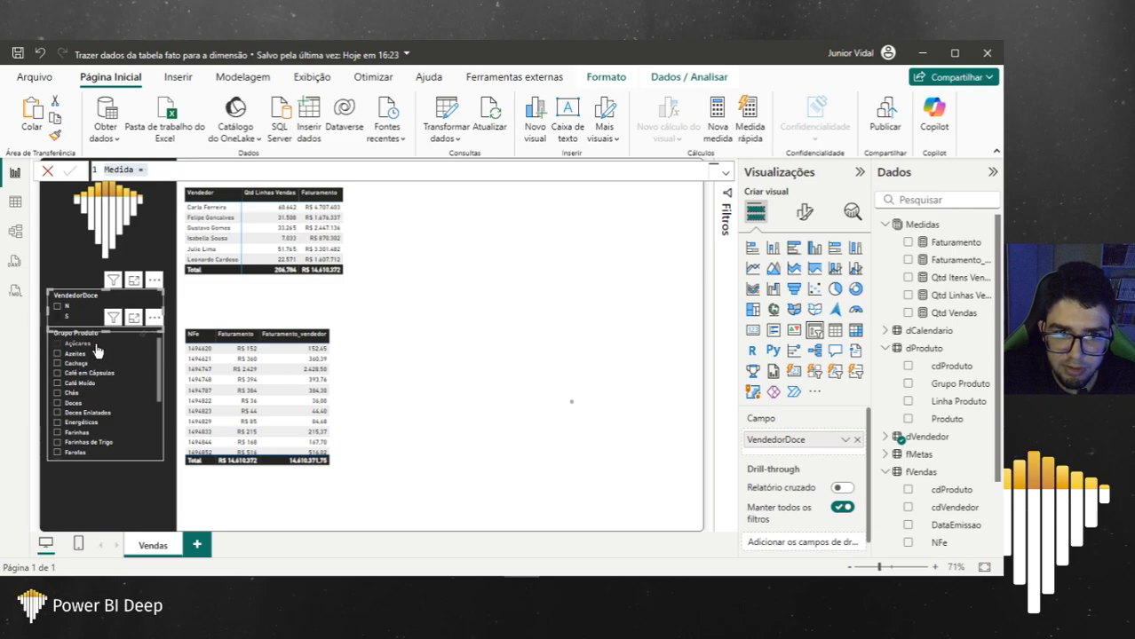
Step: Move the Grupo Produto slicer slightly further below the VendedorDoce slicer, and clear the S filter
drag(100, 345, 95, 353)
click(75, 286)
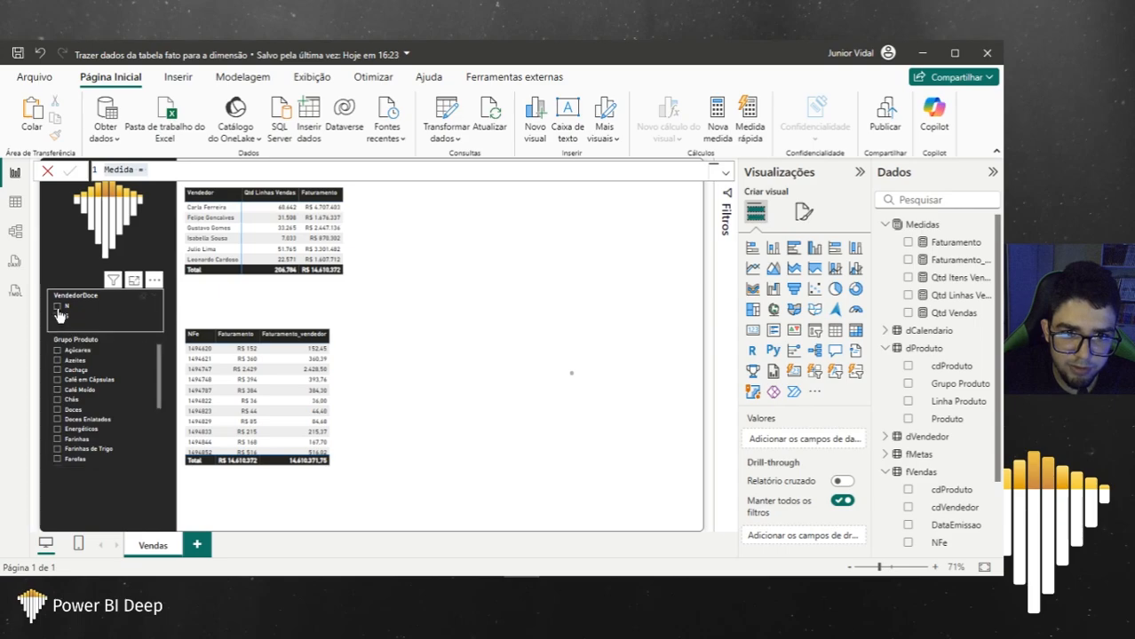
click(60, 318)
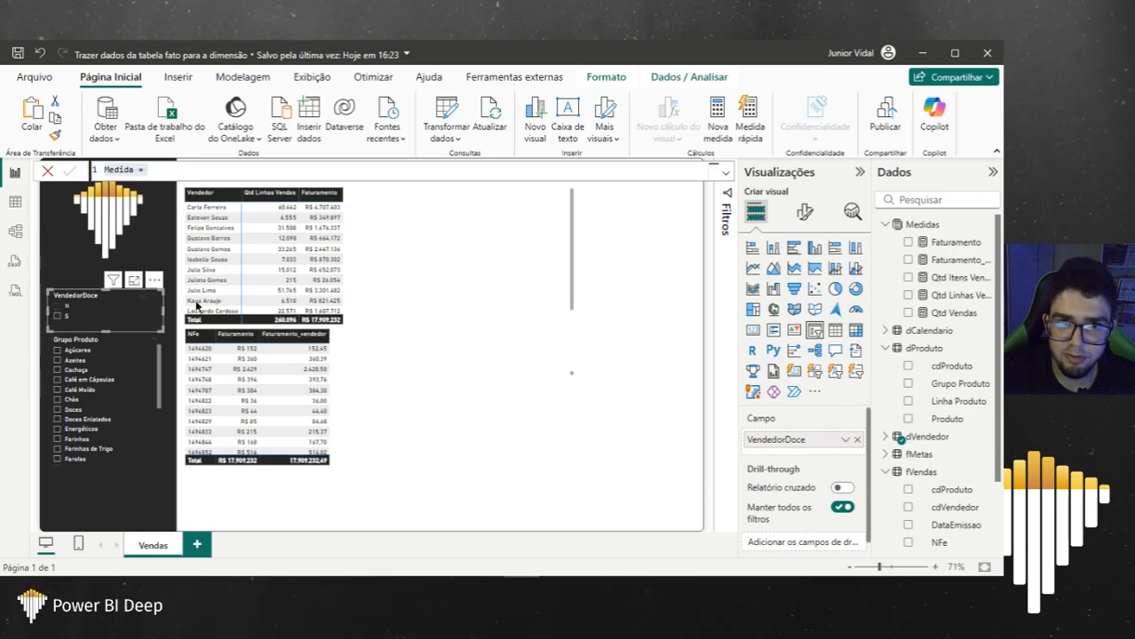
click(76, 280)
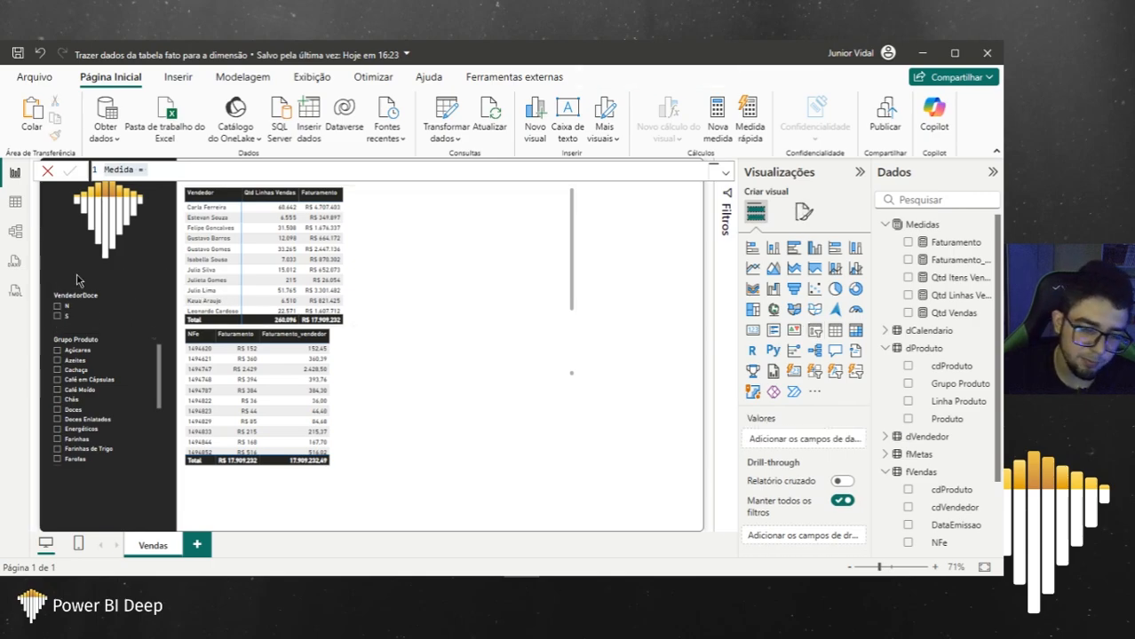